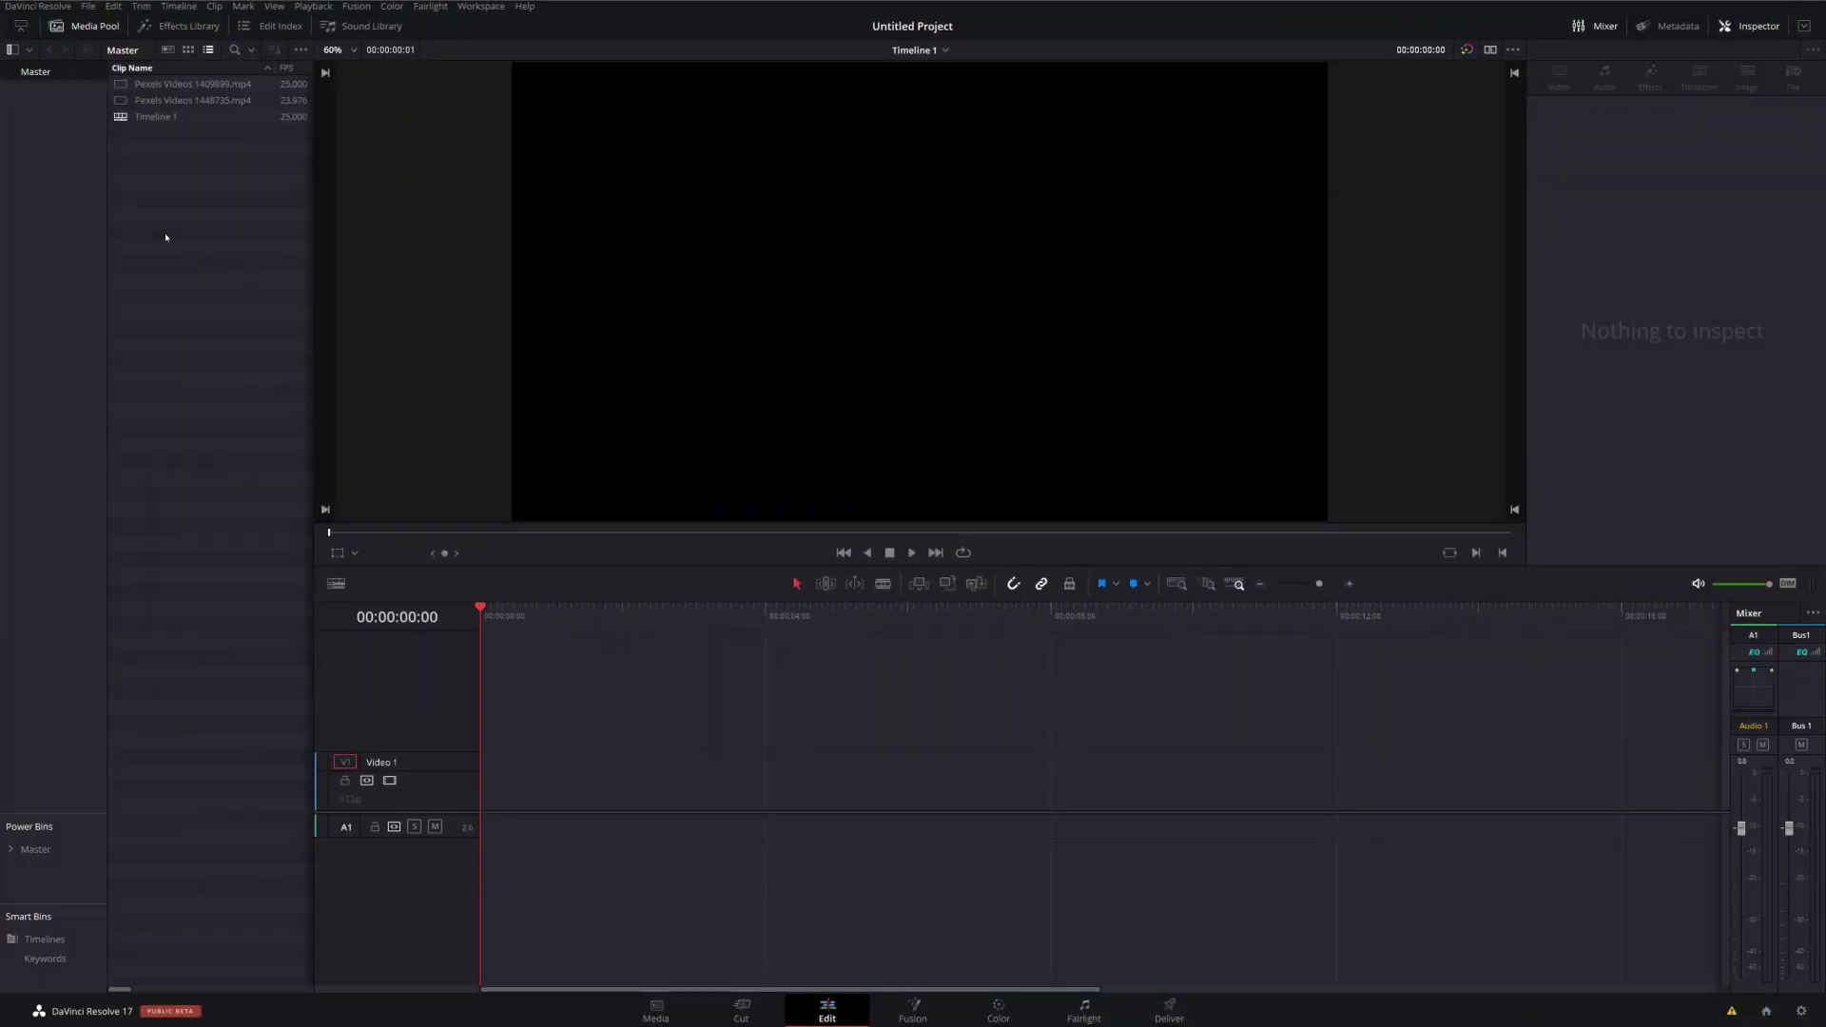
# Place both Pexels clips, 1409899 and 1448735, back to back on the Video 1 track of Timeline 1.
pyautogui.click(190, 84)
pyautogui.keyDown('shift'); pyautogui.click(191, 100); pyautogui.keyUp('shift')
pyautogui.moveTo(190, 100); pyautogui.dragTo(532, 773)
# Trim the adjoining ends of the two clips so they meet at 00:00:11:03, and park the playhead on the cut.
pyautogui.click(1260, 584)
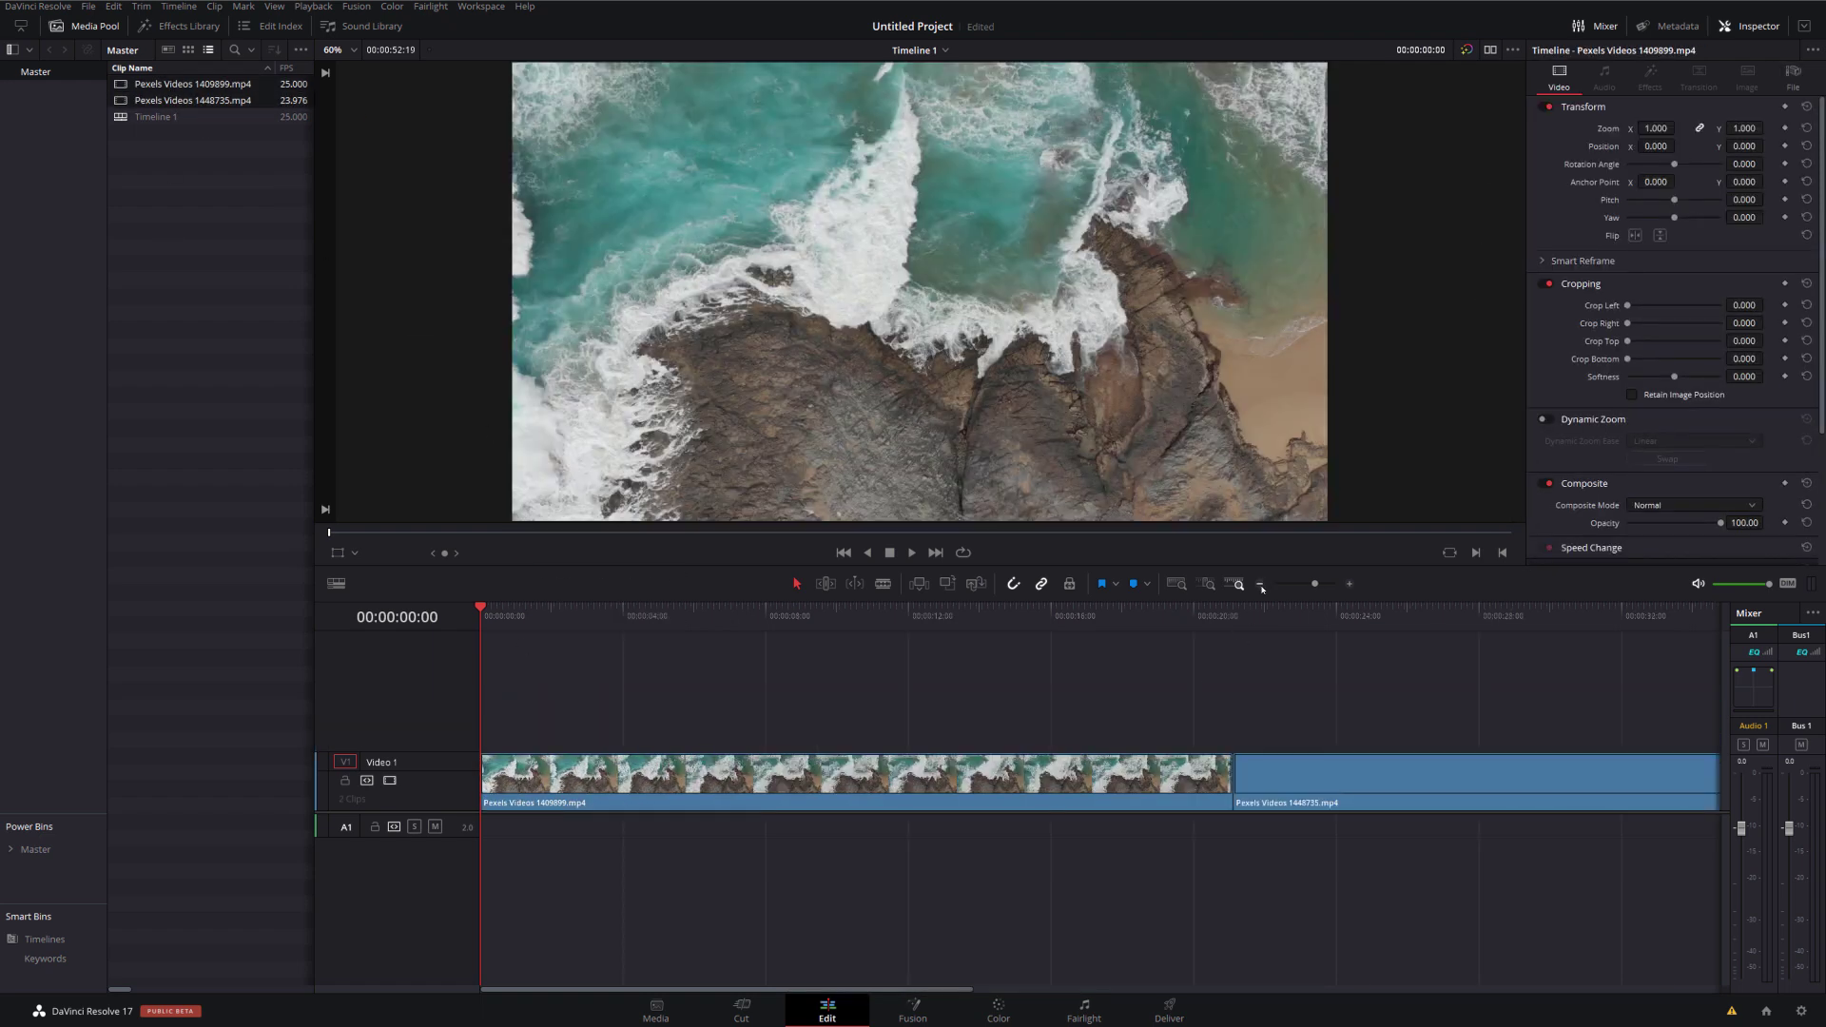
pyautogui.click(1261, 585)
pyautogui.moveTo(665, 775)
pyautogui.mouseDown()
pyautogui.moveTo(634, 775)
pyautogui.moveTo(701, 776)
pyautogui.mouseUp()
pyautogui.moveTo(749, 776); pyautogui.dragTo(629, 782)
pyautogui.click(580, 614)
pyautogui.click(1347, 584)
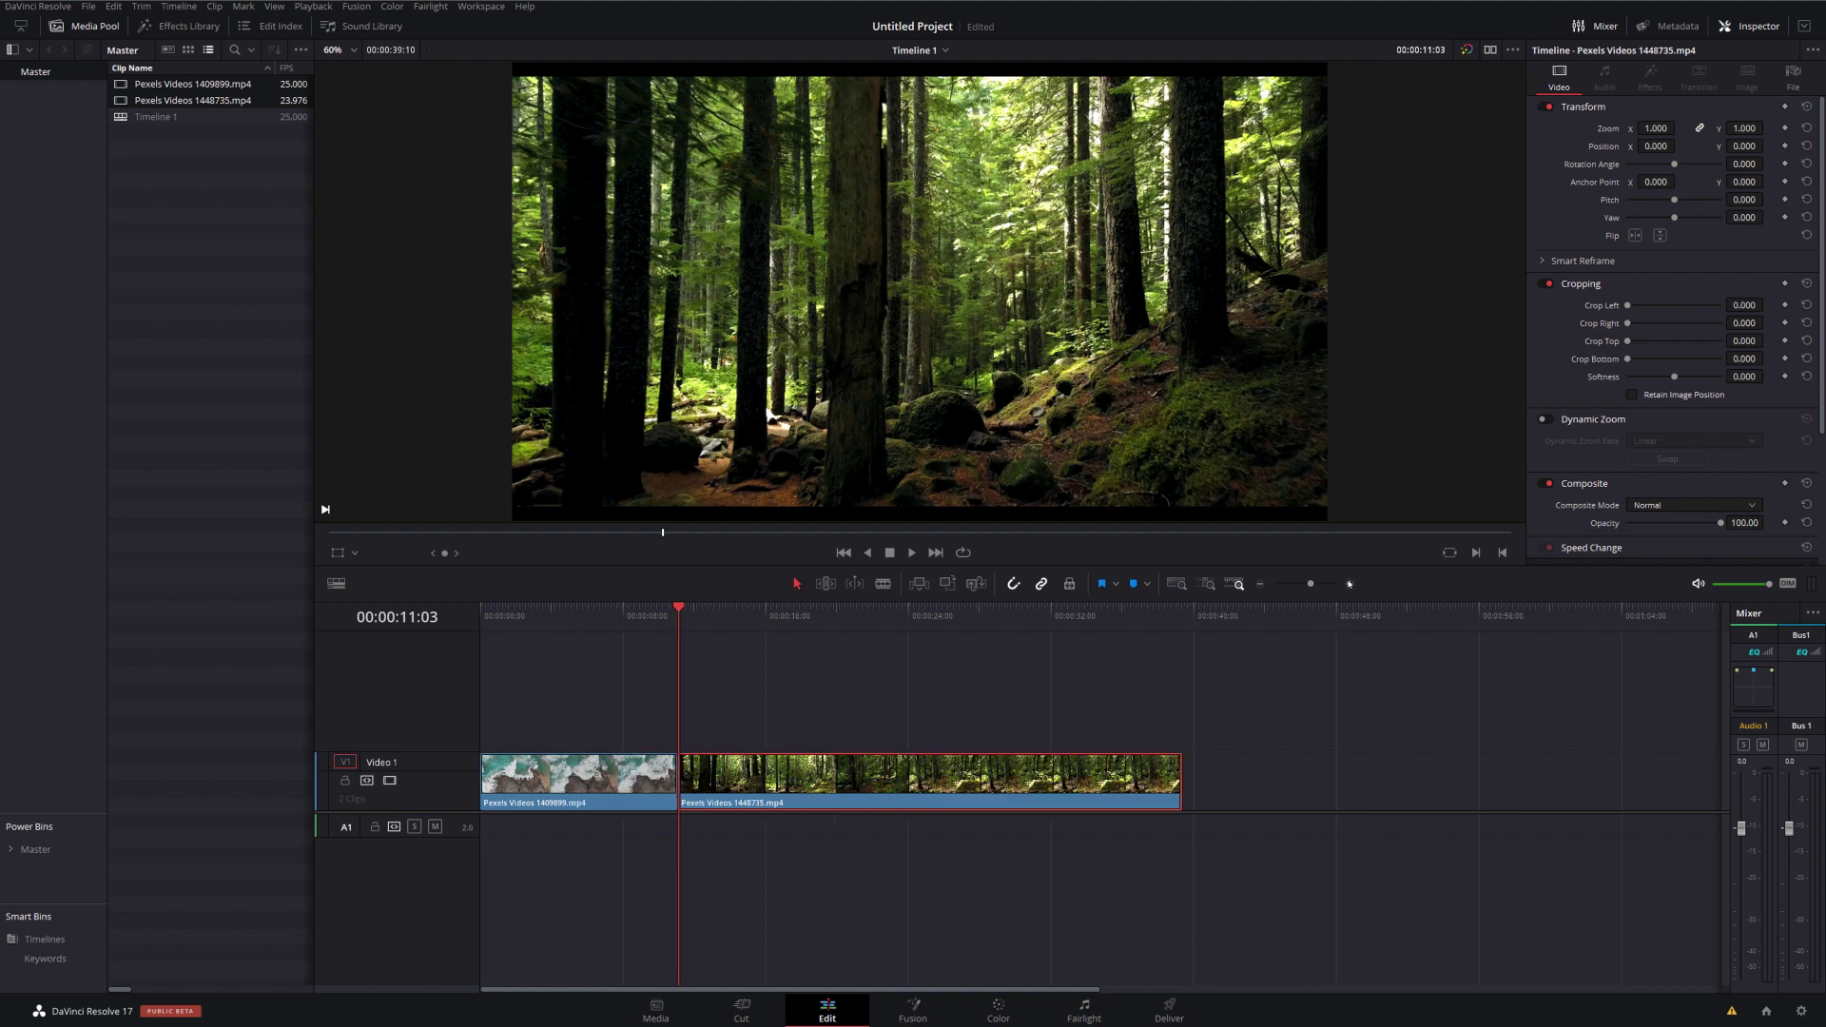
pyautogui.click(1347, 584)
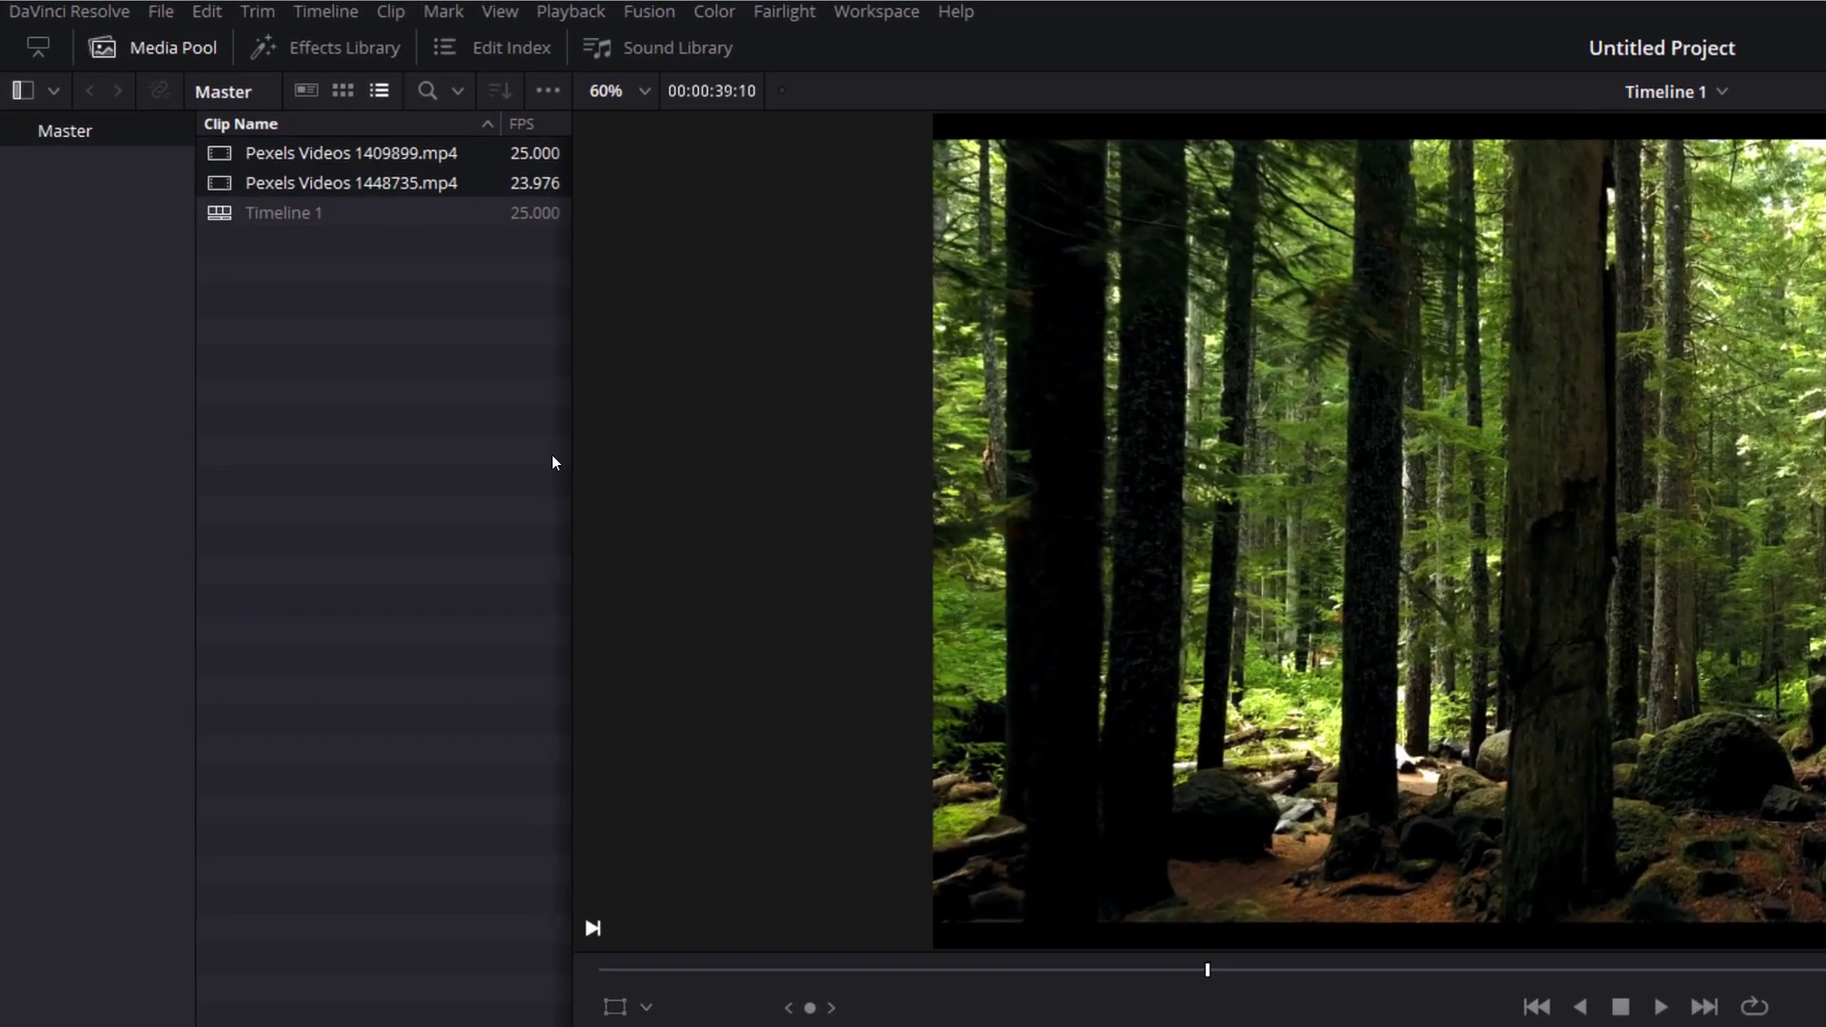
# Add an Additive Dissolve transition at the cut between the two clips and convert it to a Fusion Cross Dissolve.
pyautogui.click(325, 48)
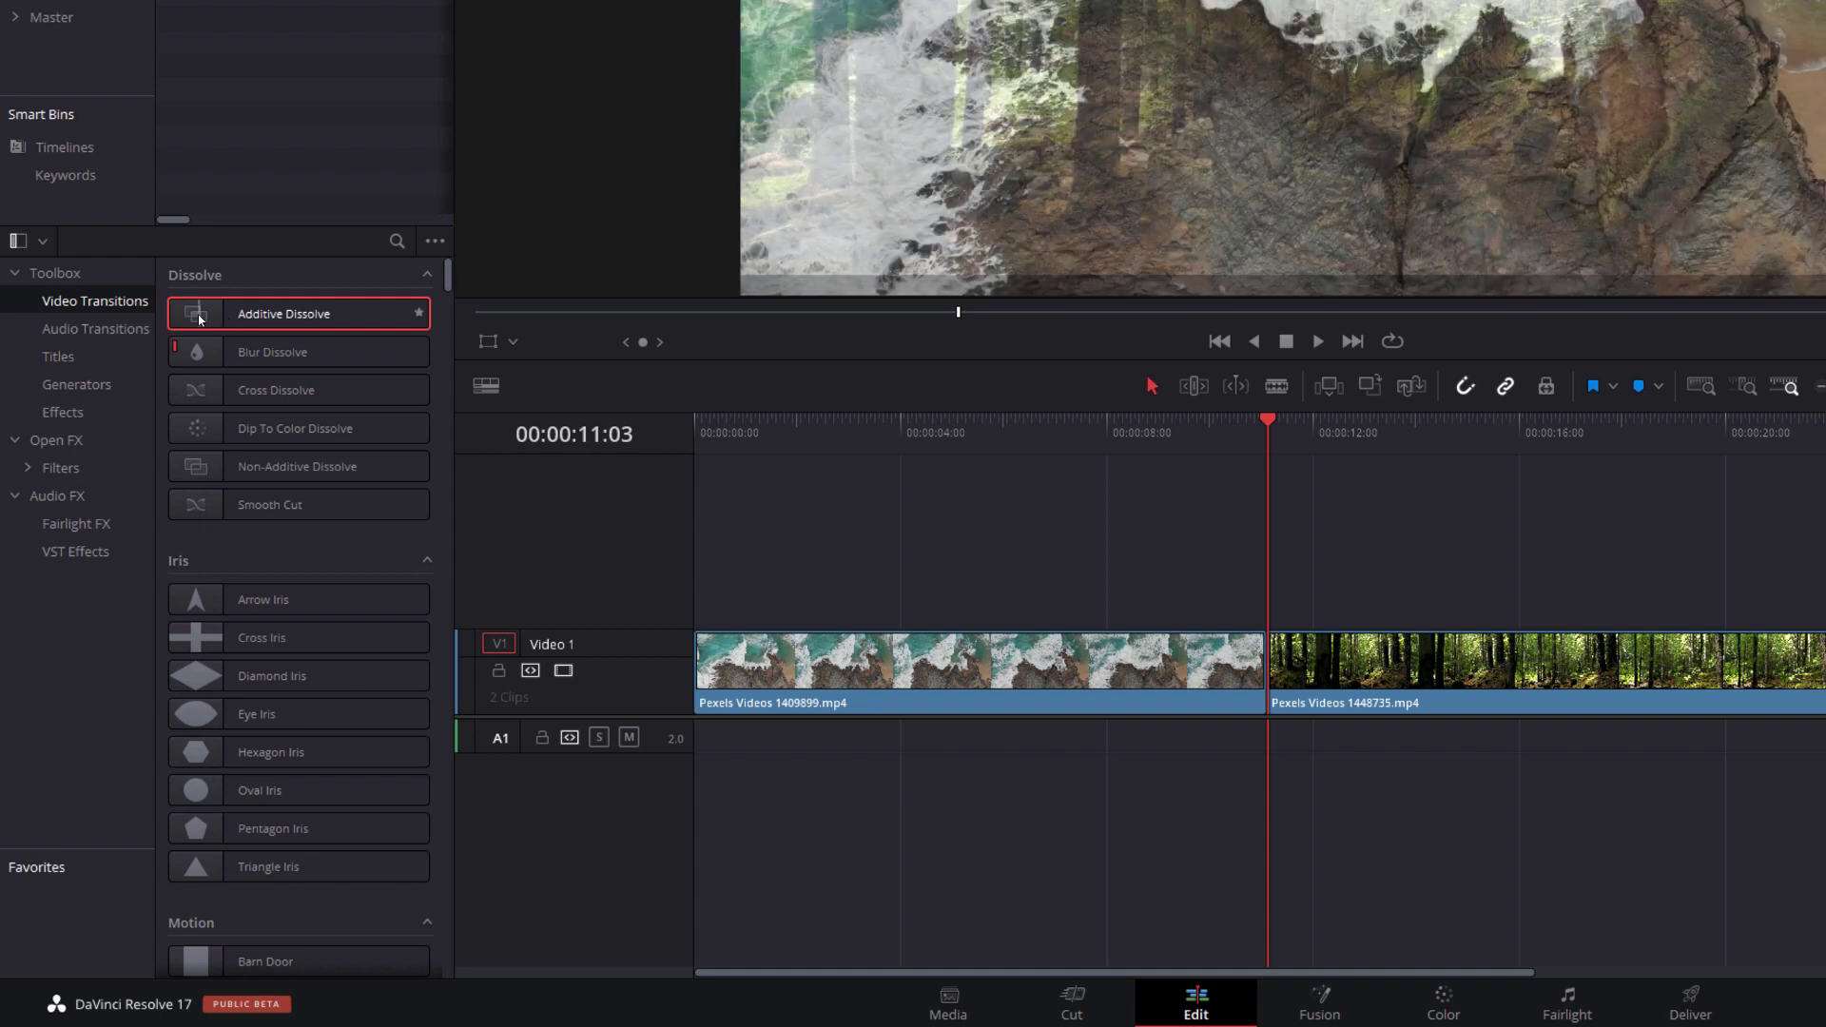
pyautogui.moveTo(200, 319); pyautogui.dragTo(1249, 672)
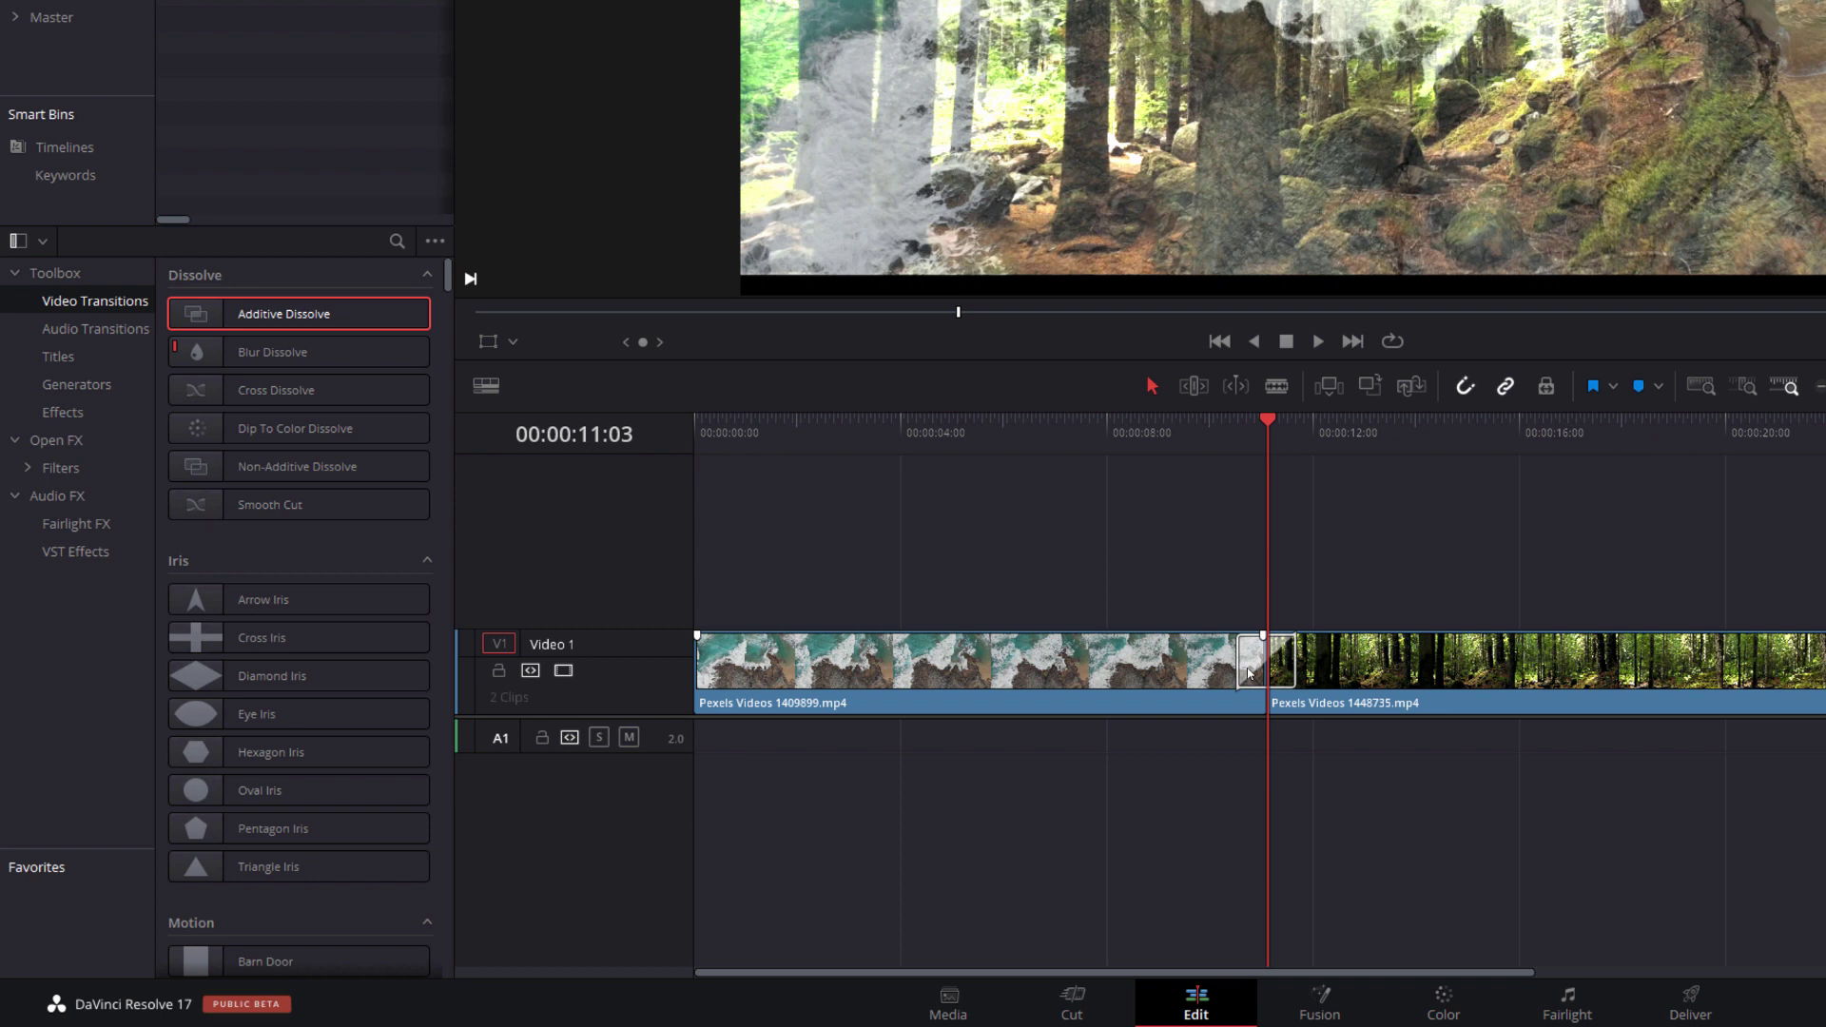
pyautogui.click(1252, 660)
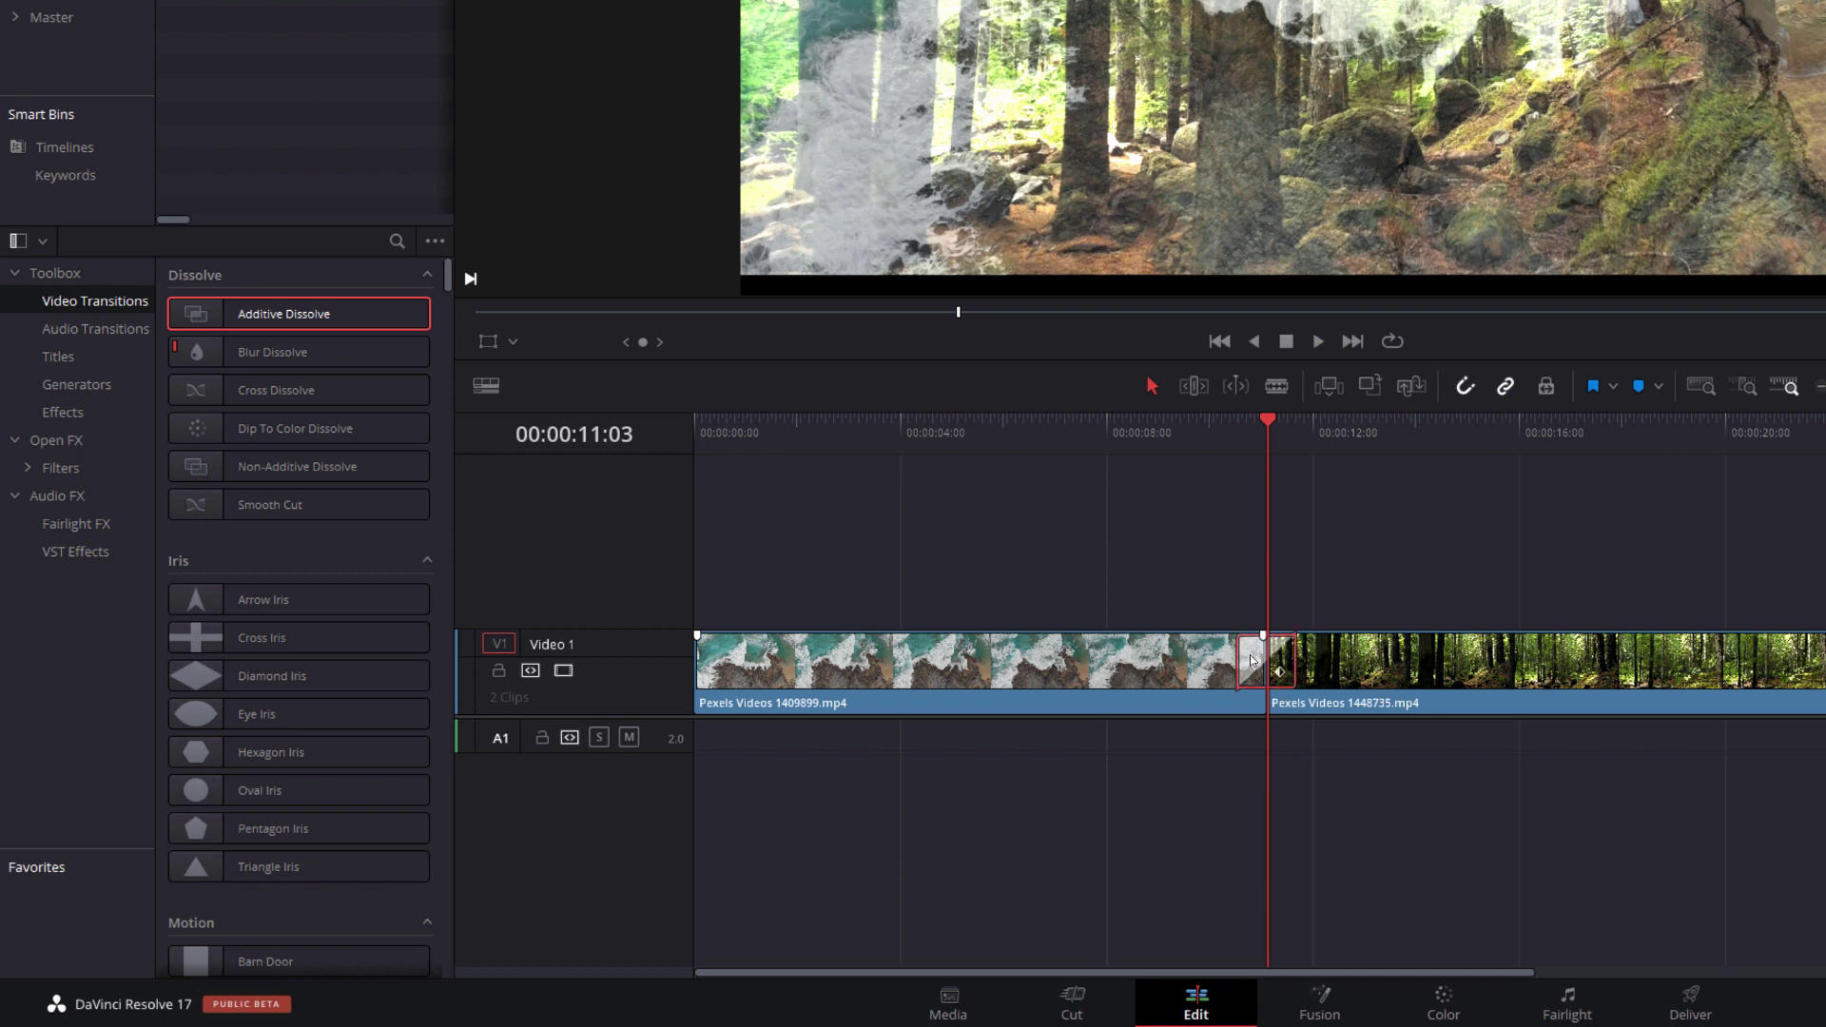
pyautogui.rightClick(1252, 660)
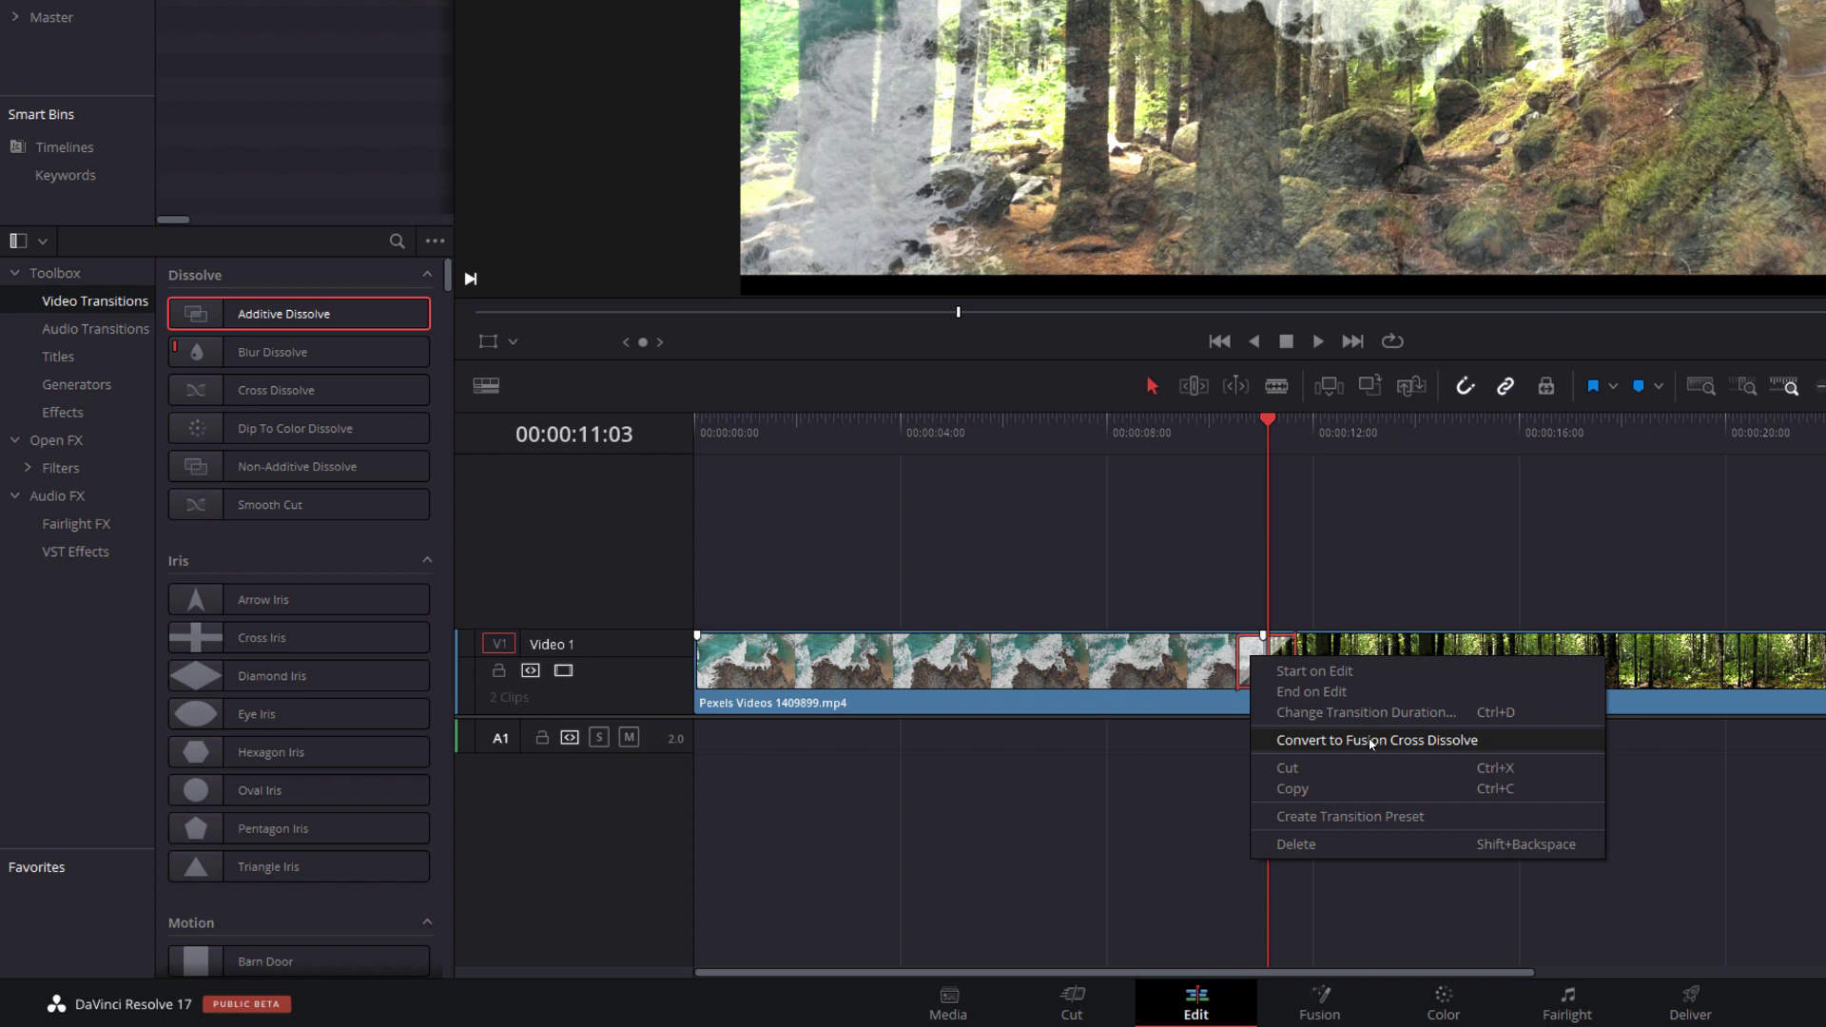
pyautogui.click(1370, 741)
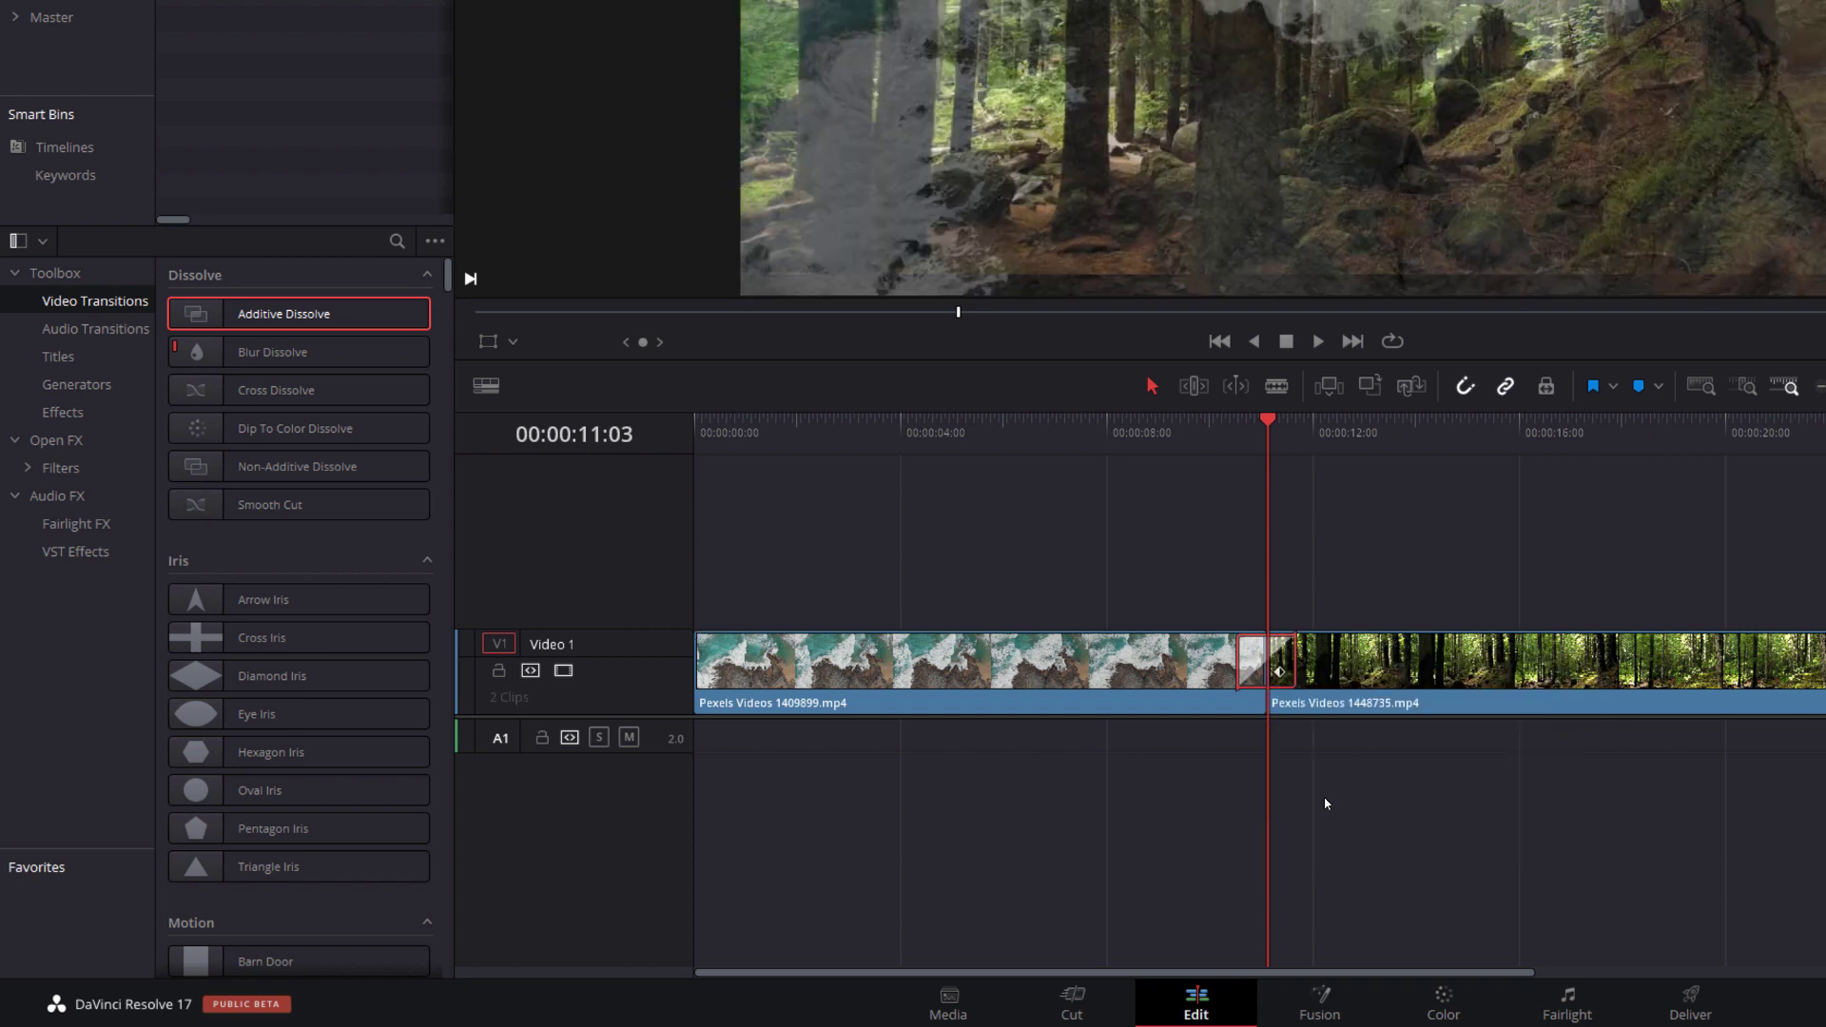
# Play the timeline across the cut to preview the converted cross dissolve.
pyautogui.click(1238, 436)
pyautogui.press('space')
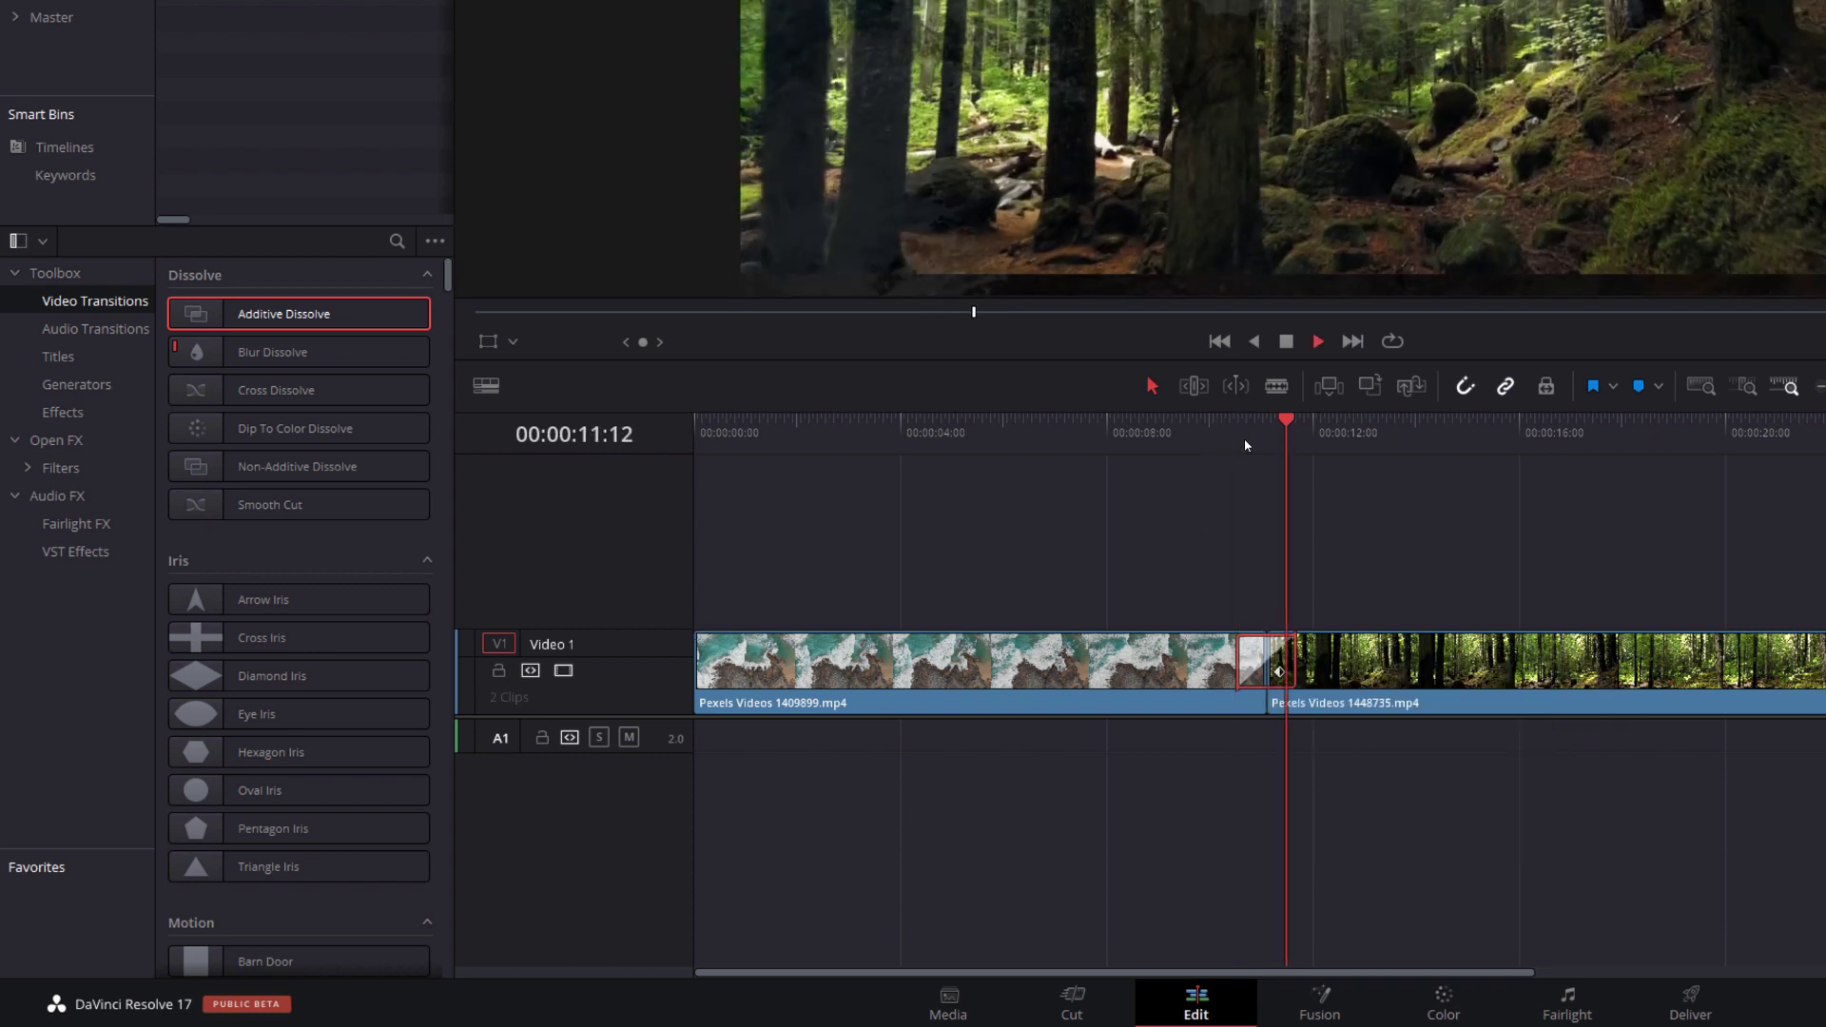
pyautogui.press('space')
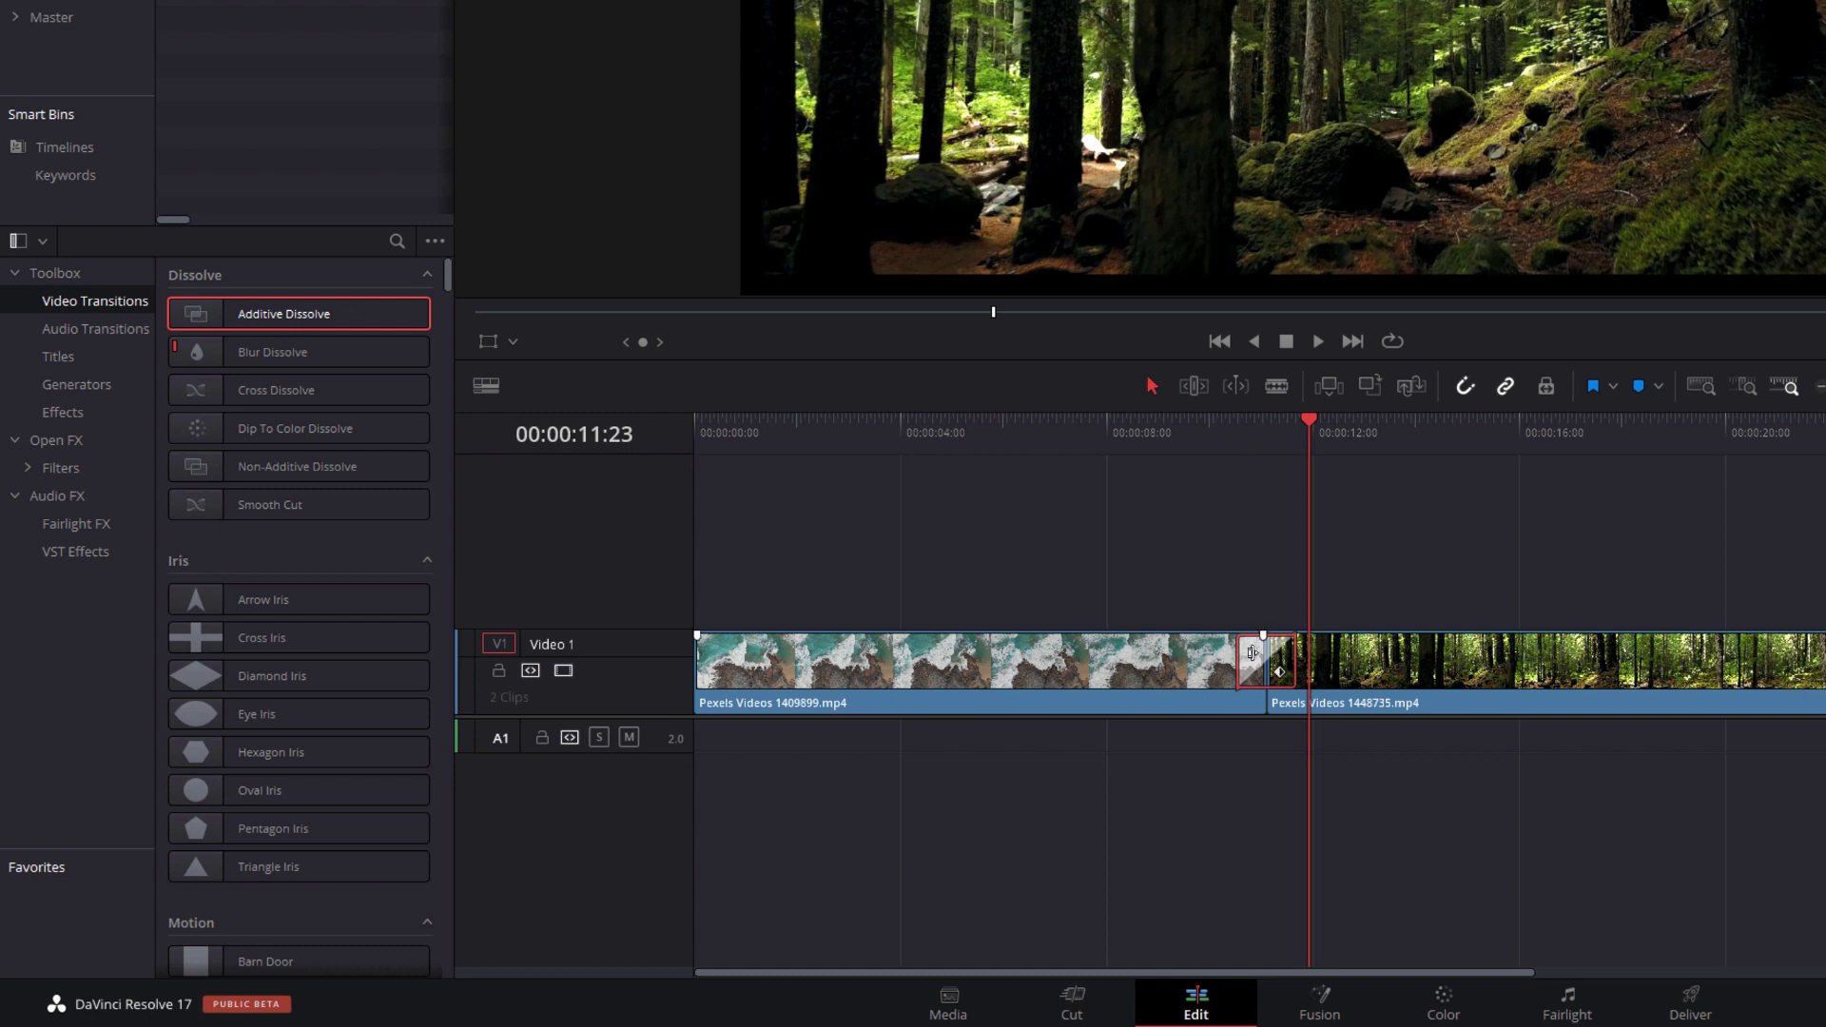
# Open the transition in the Fusion page and spread out the CrossDissolve and MediaOut1 nodes.
pyautogui.rightClick(1251, 656)
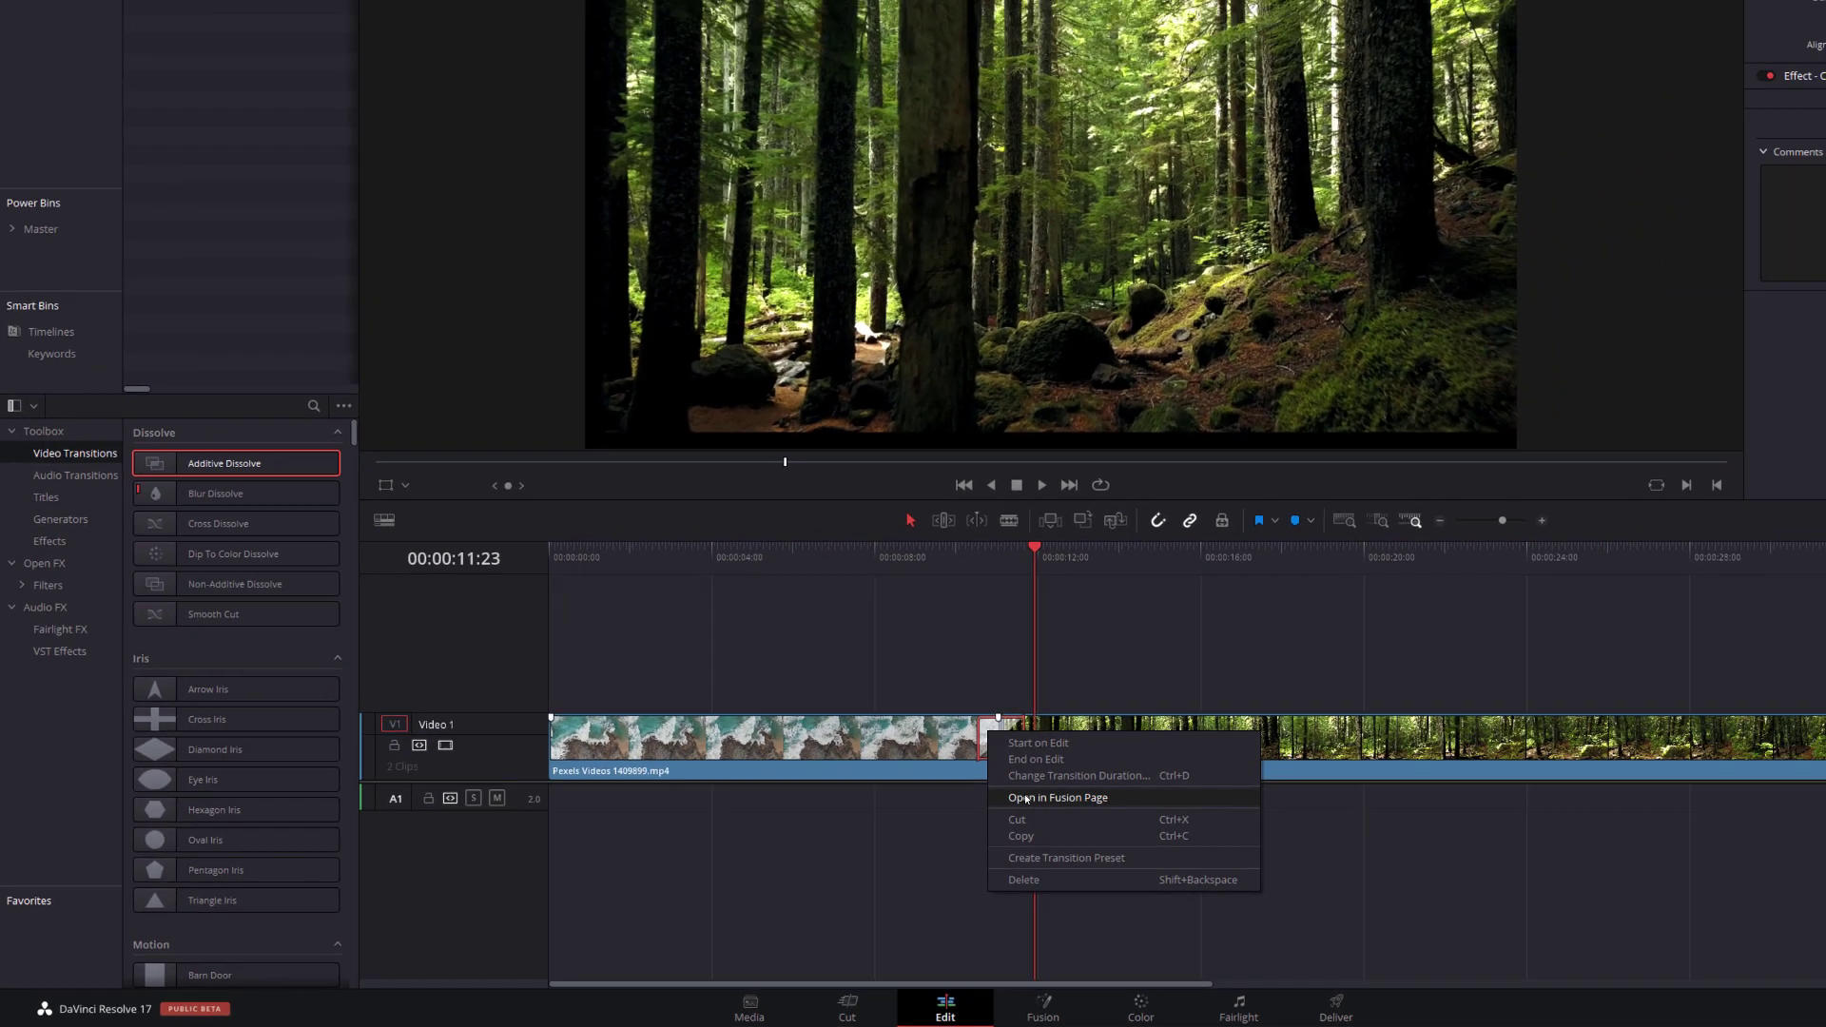
pyautogui.click(1299, 738)
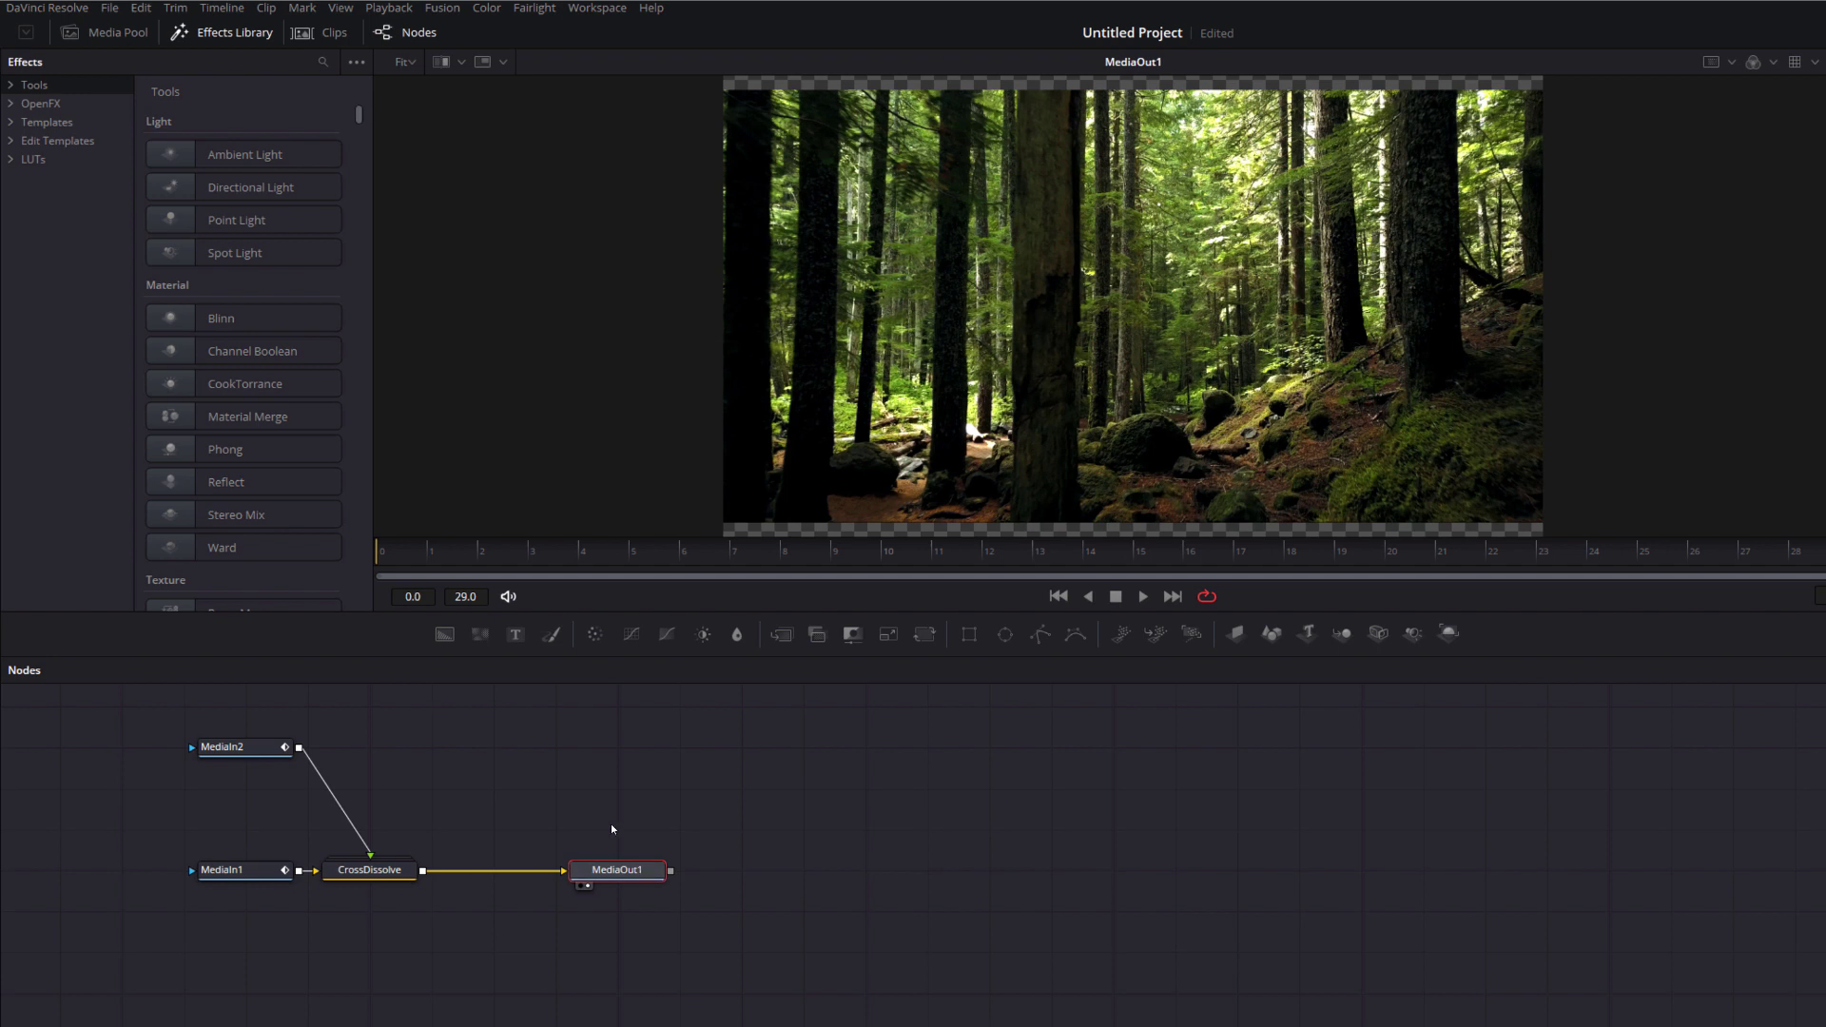
pyautogui.moveTo(612, 868)
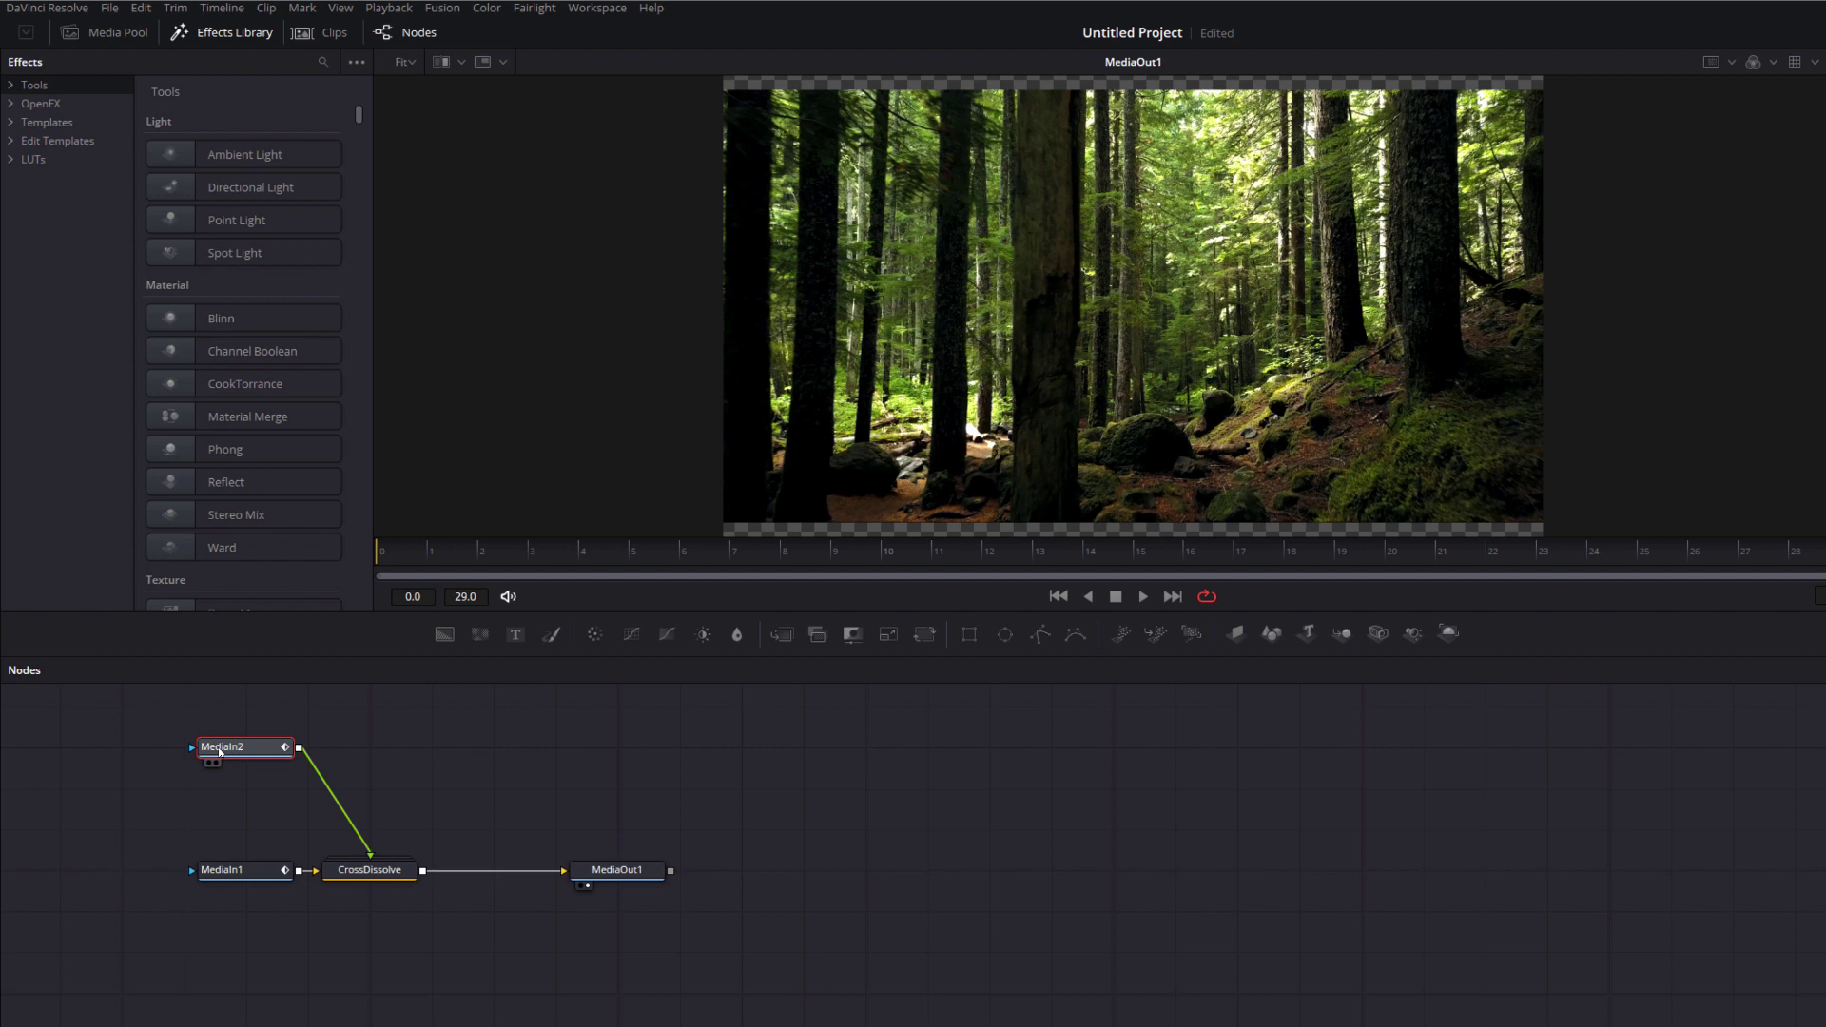
pyautogui.moveTo(616, 873); pyautogui.dragTo(679, 874)
pyautogui.moveTo(370, 879); pyautogui.dragTo(494, 838)
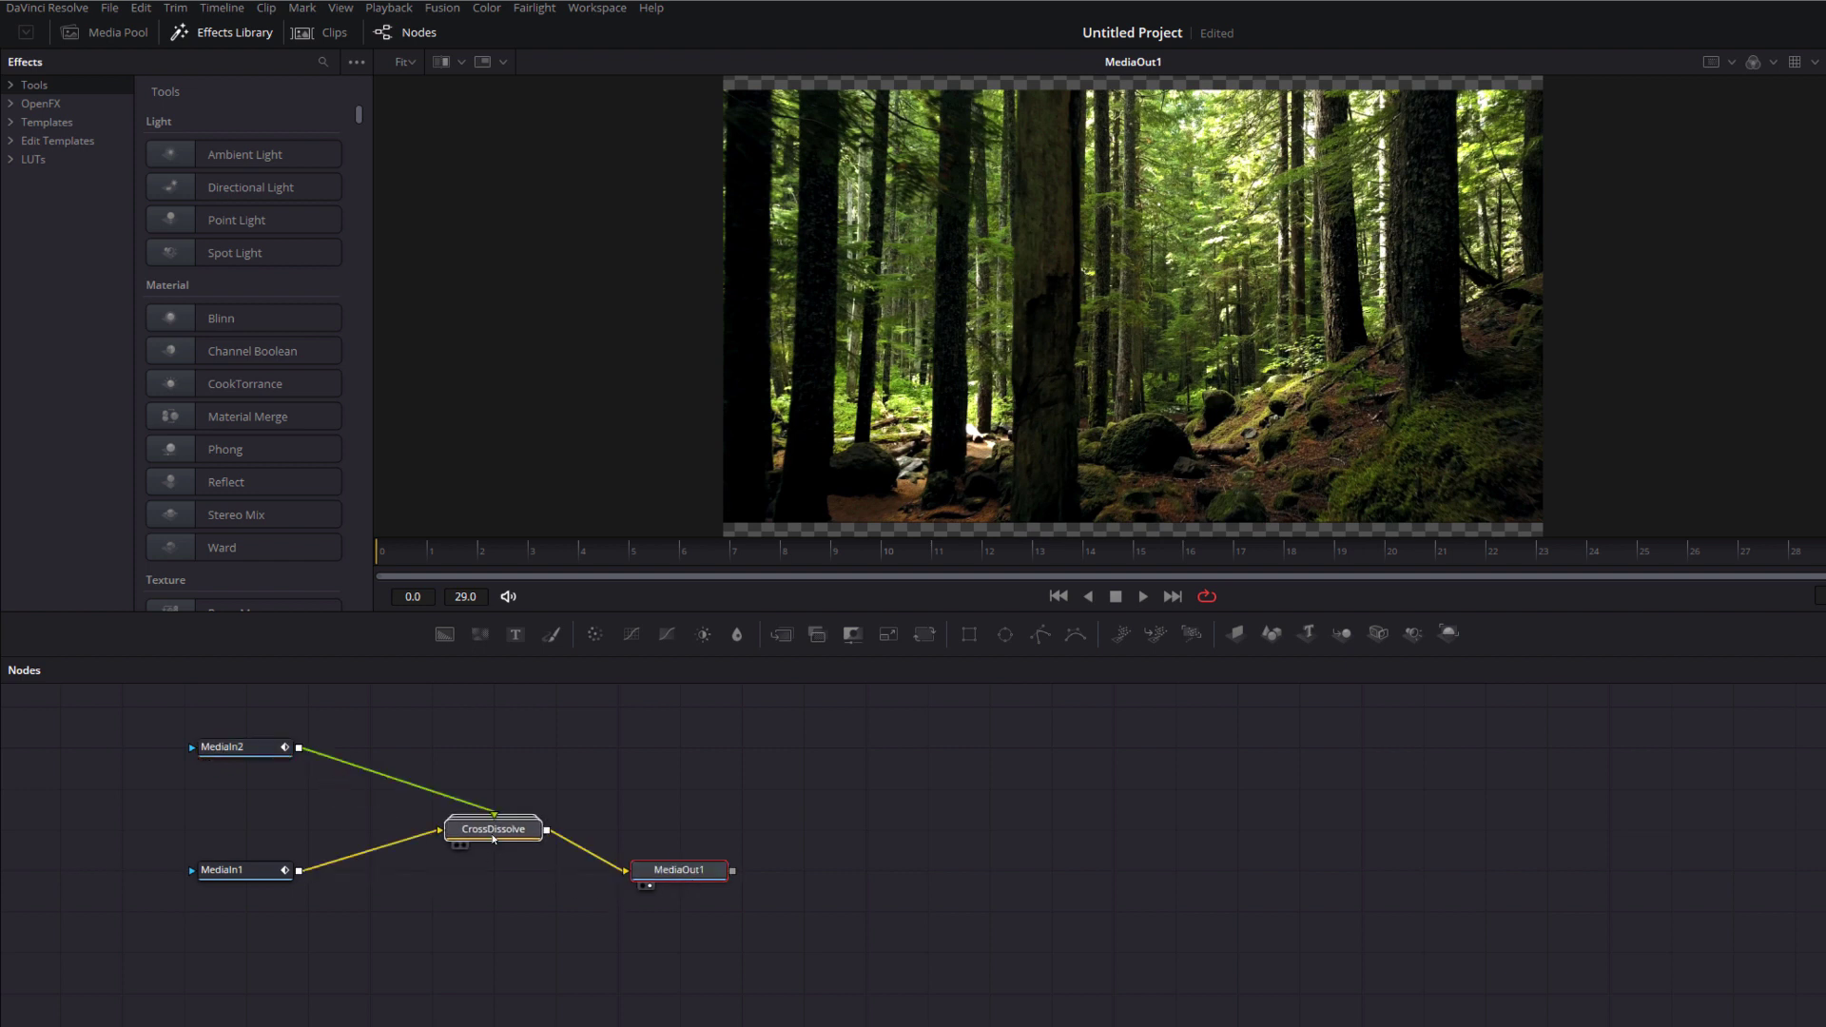
# Select the CrossDissolve node and scrub through the transition's frames to examine the blend between the clips.
pyautogui.click(493, 838)
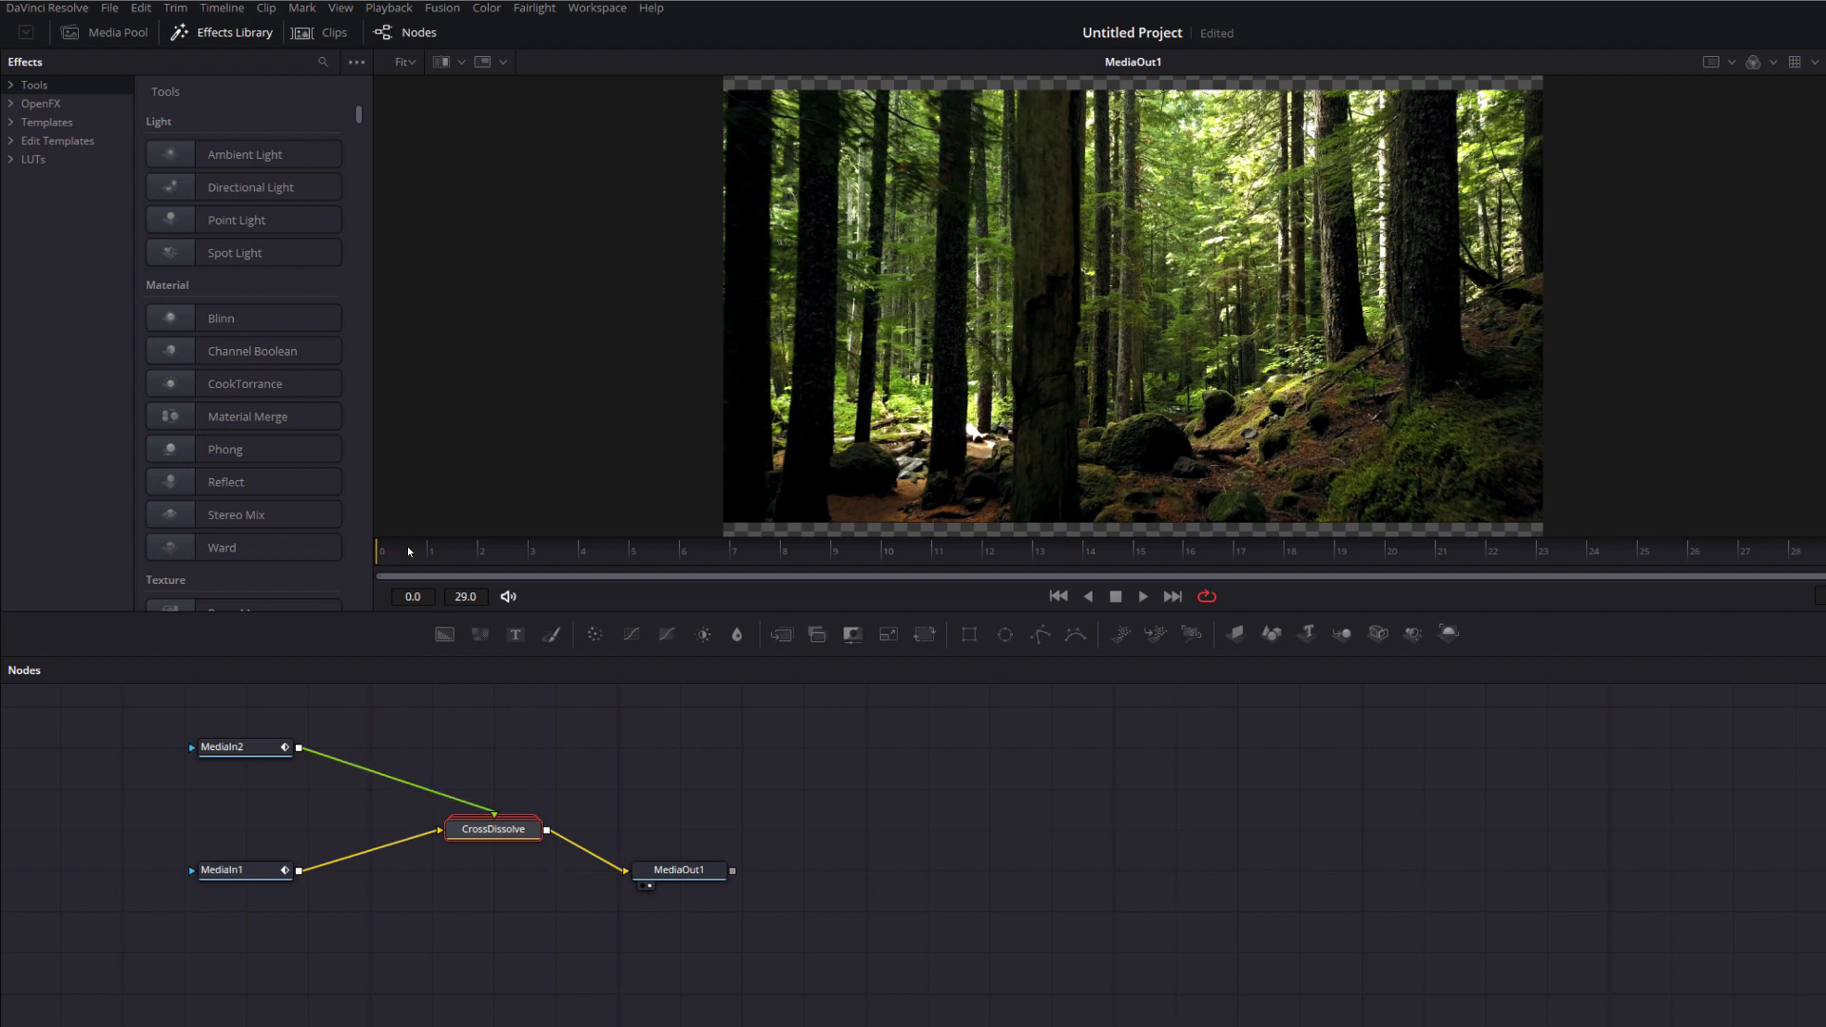
pyautogui.moveTo(663, 575); pyautogui.dragTo(1233, 555)
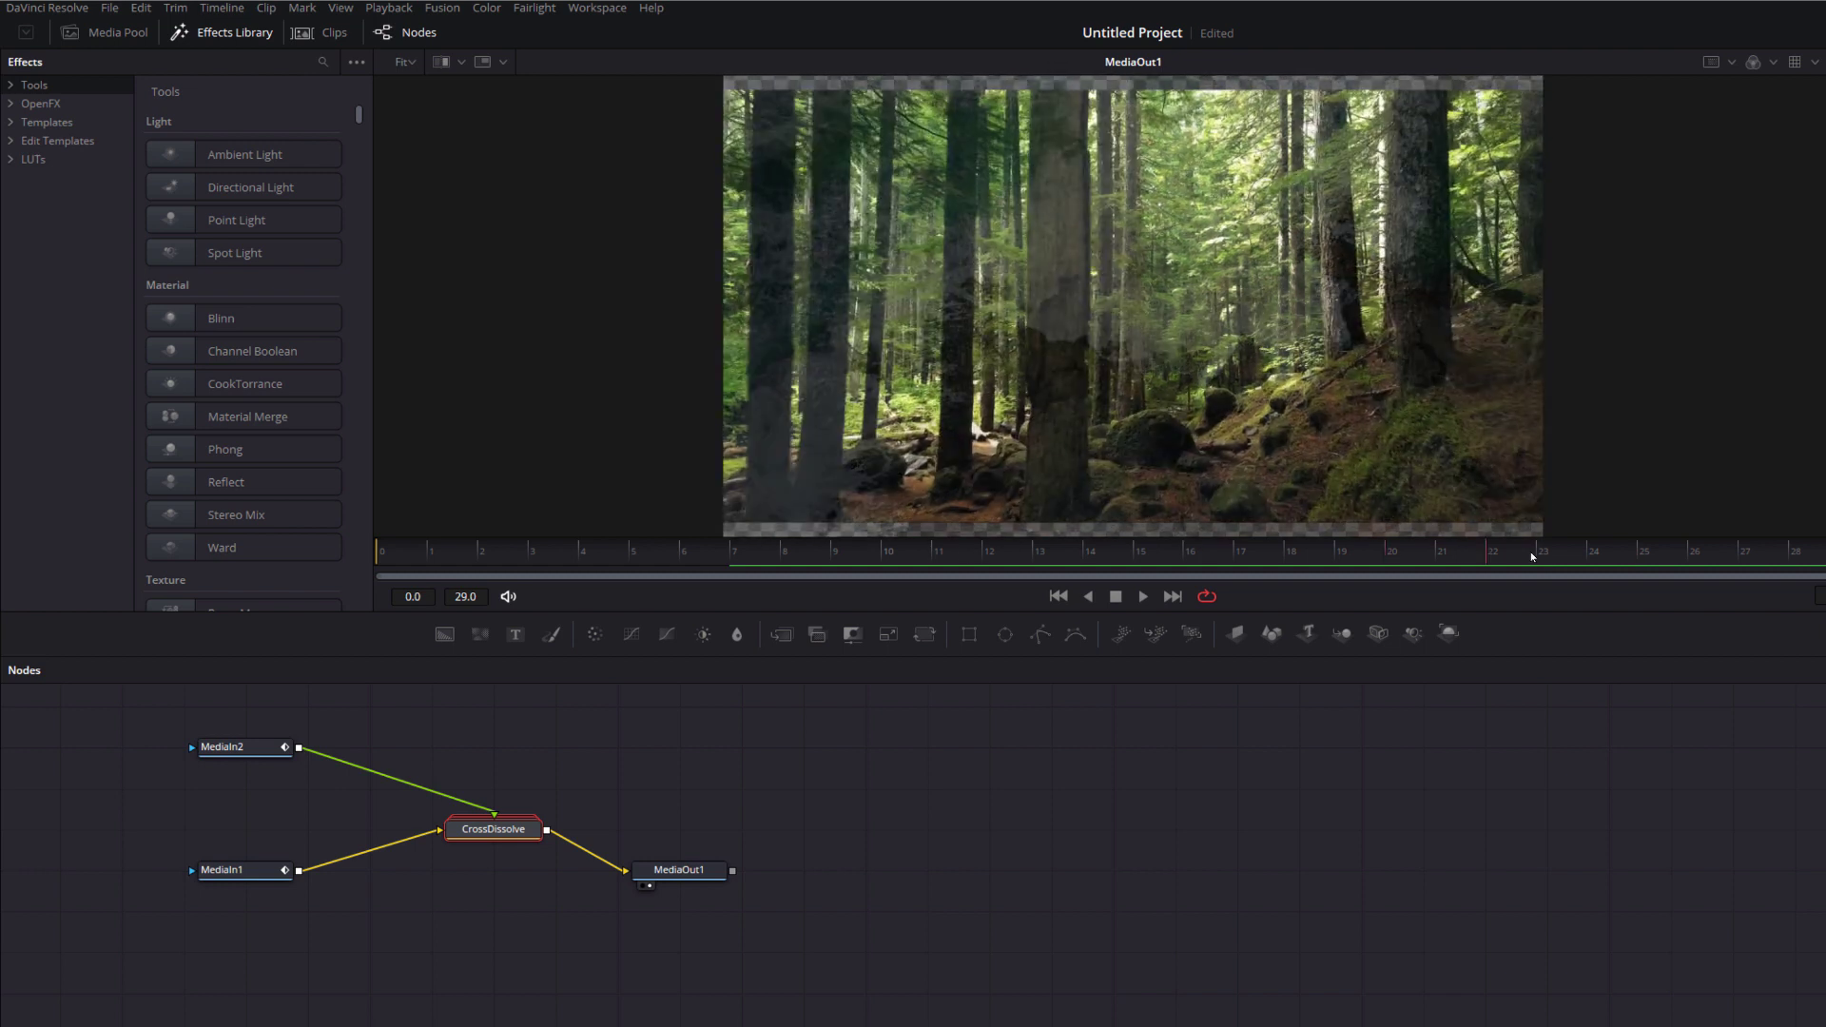
pyautogui.click(546, 853)
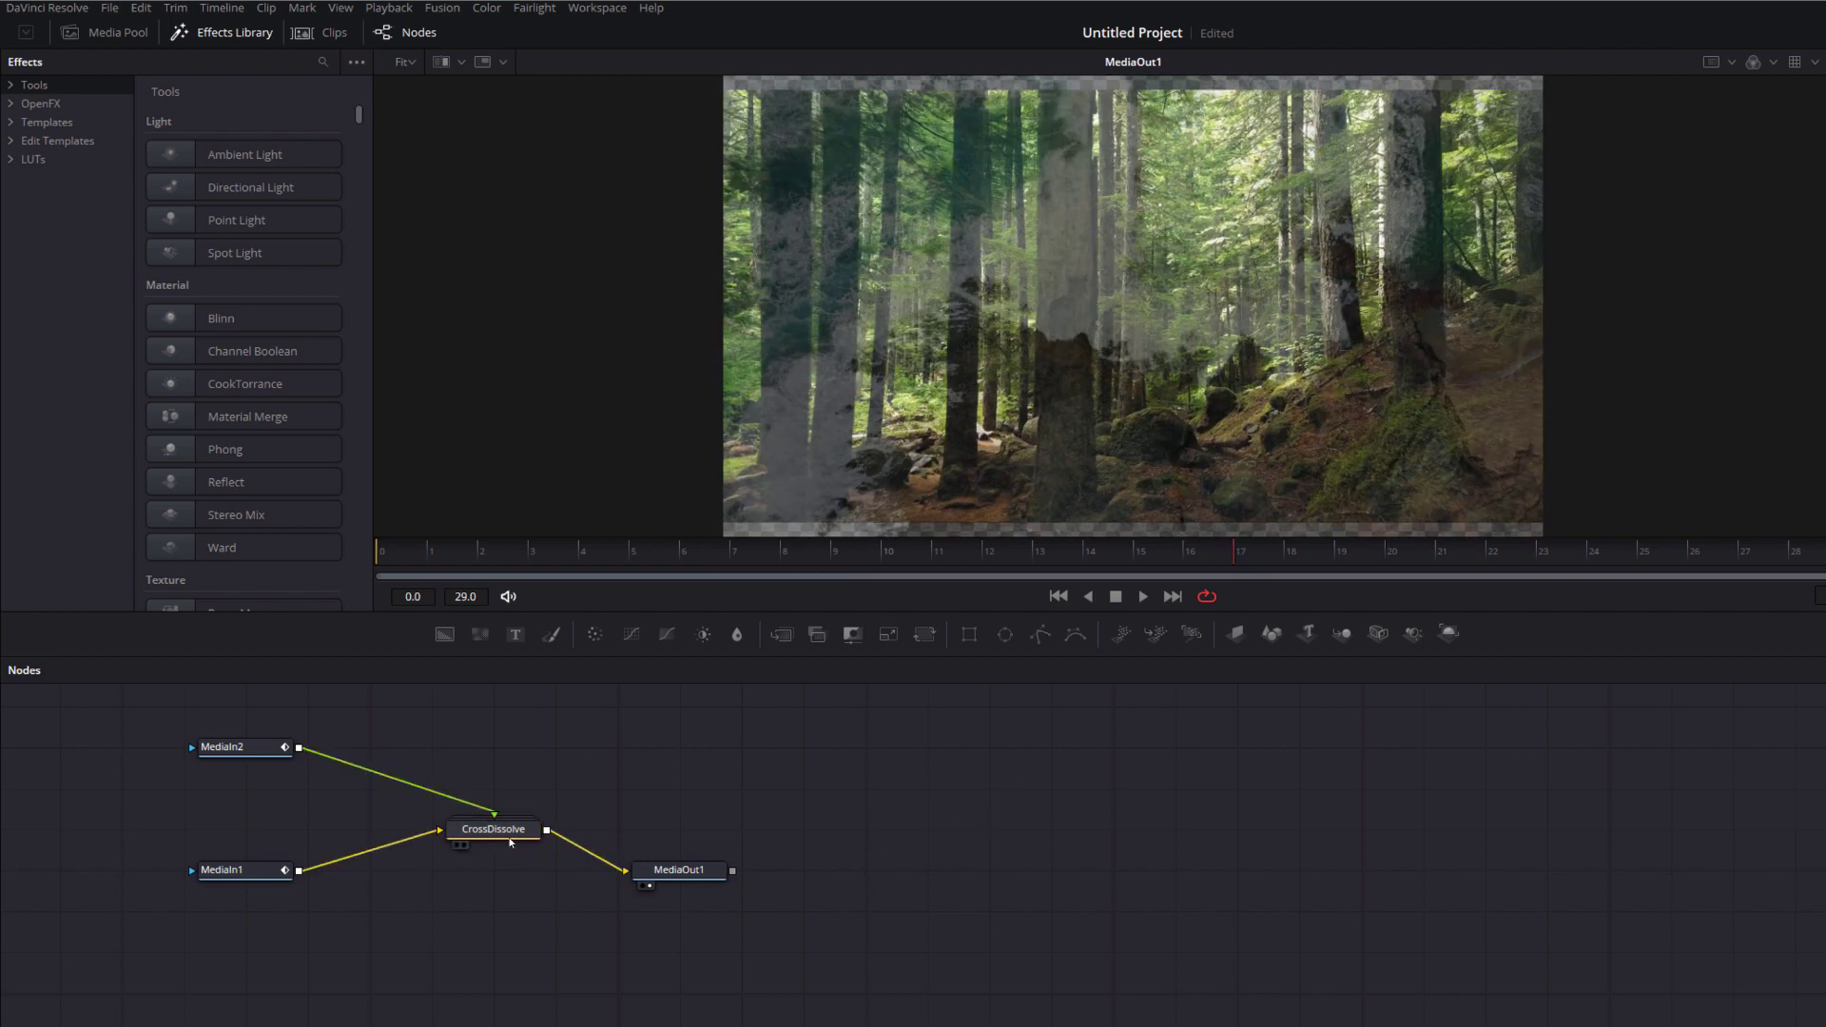
# Inspect the contents of the CrossDissolve group and ungroup it to leave its Dissolve1 node directly in the flow.
pyautogui.doubleClick(498, 841)
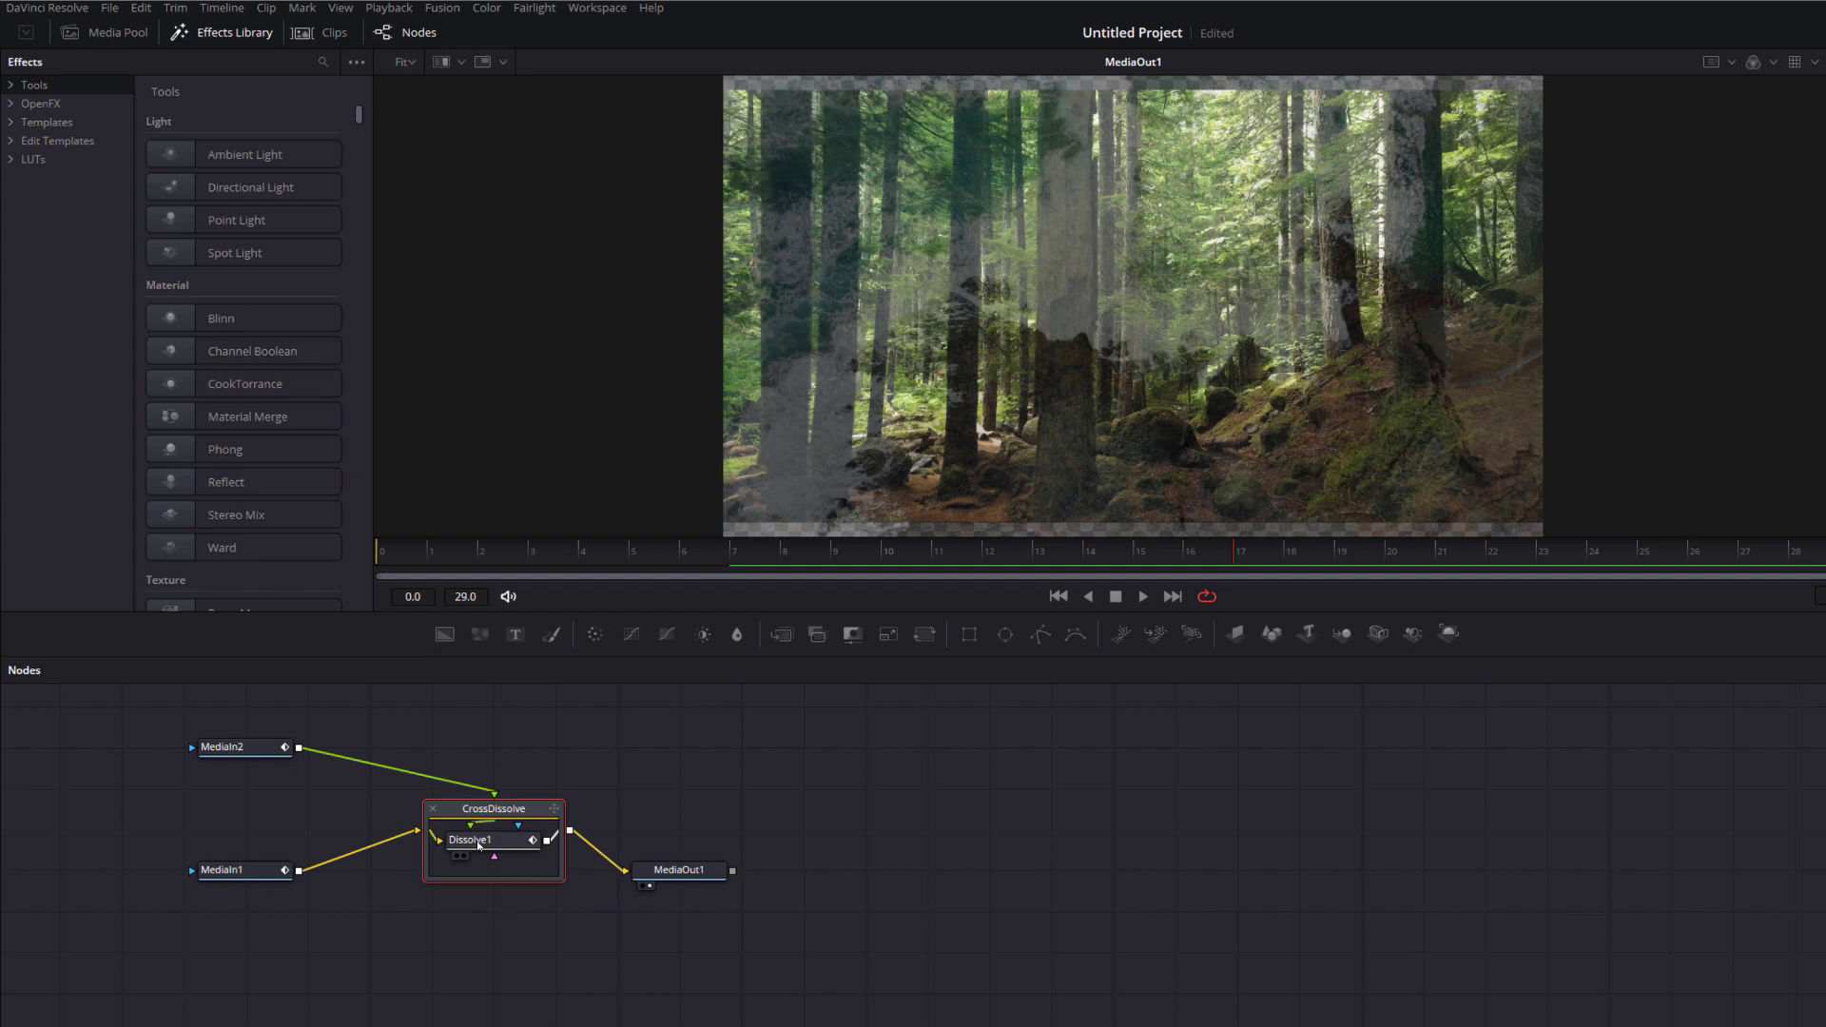
pyautogui.click(433, 809)
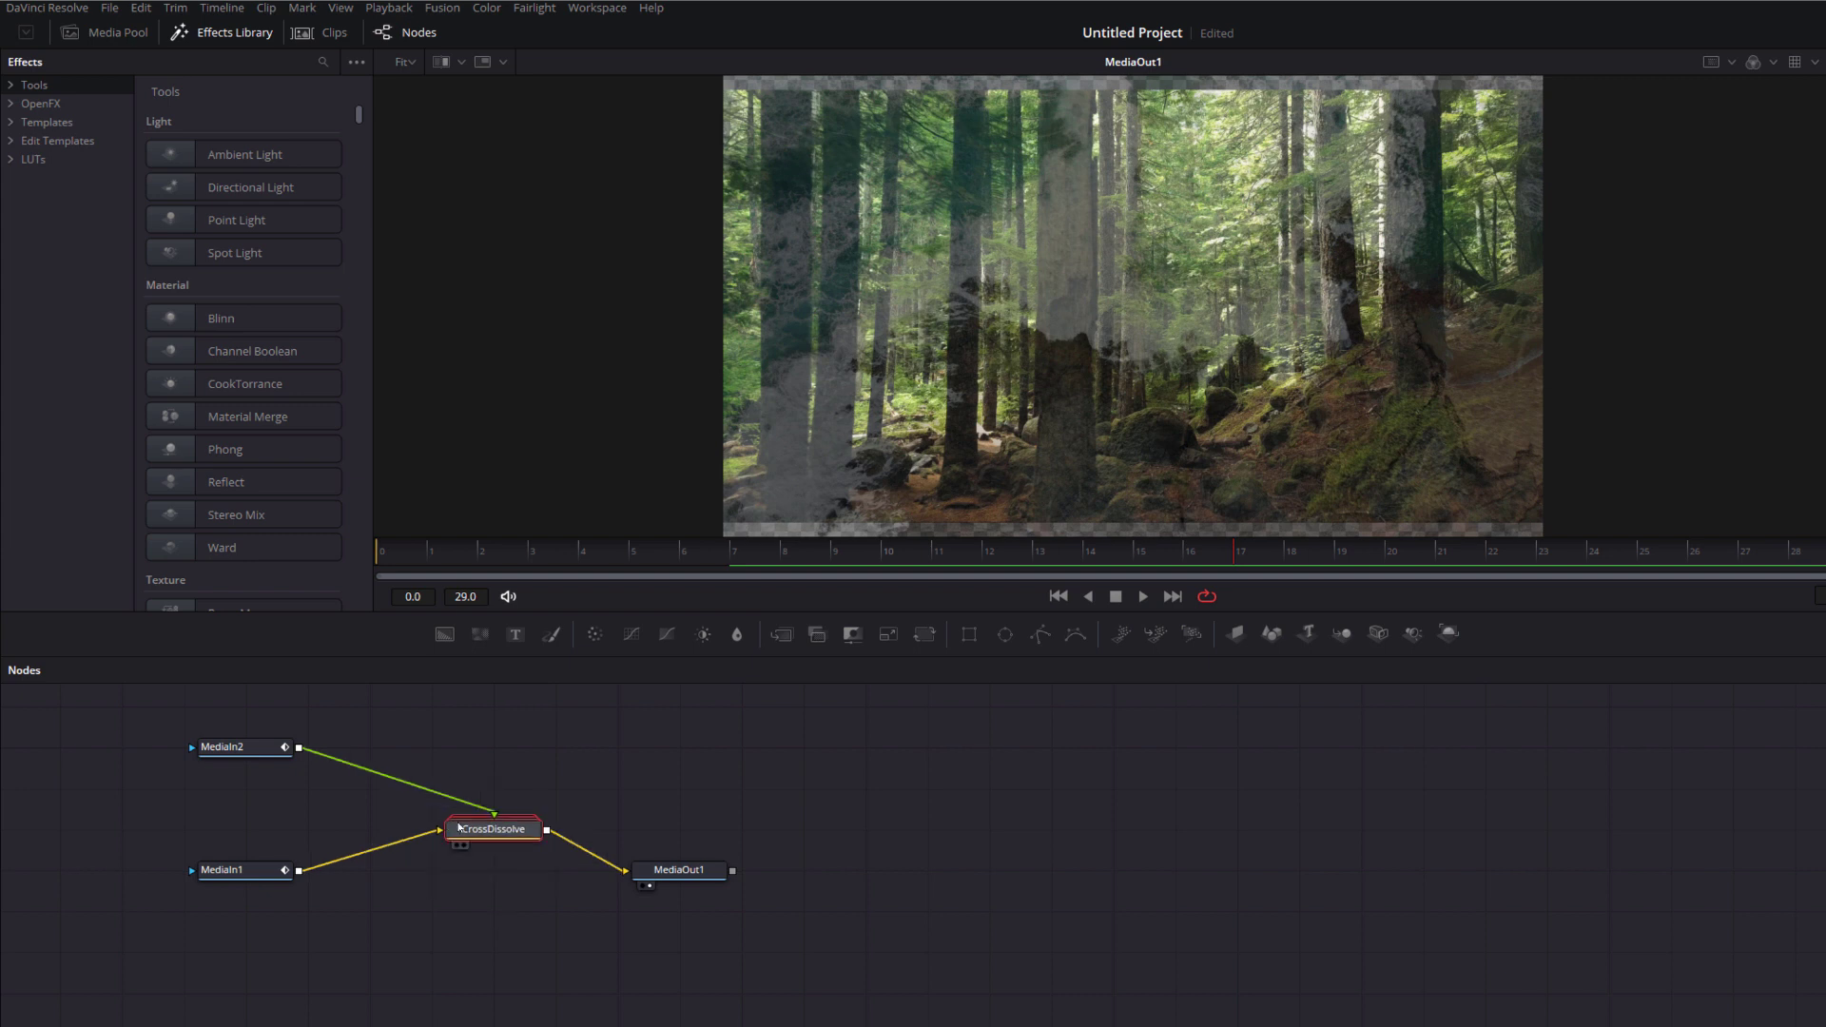
pyautogui.rightClick(484, 834)
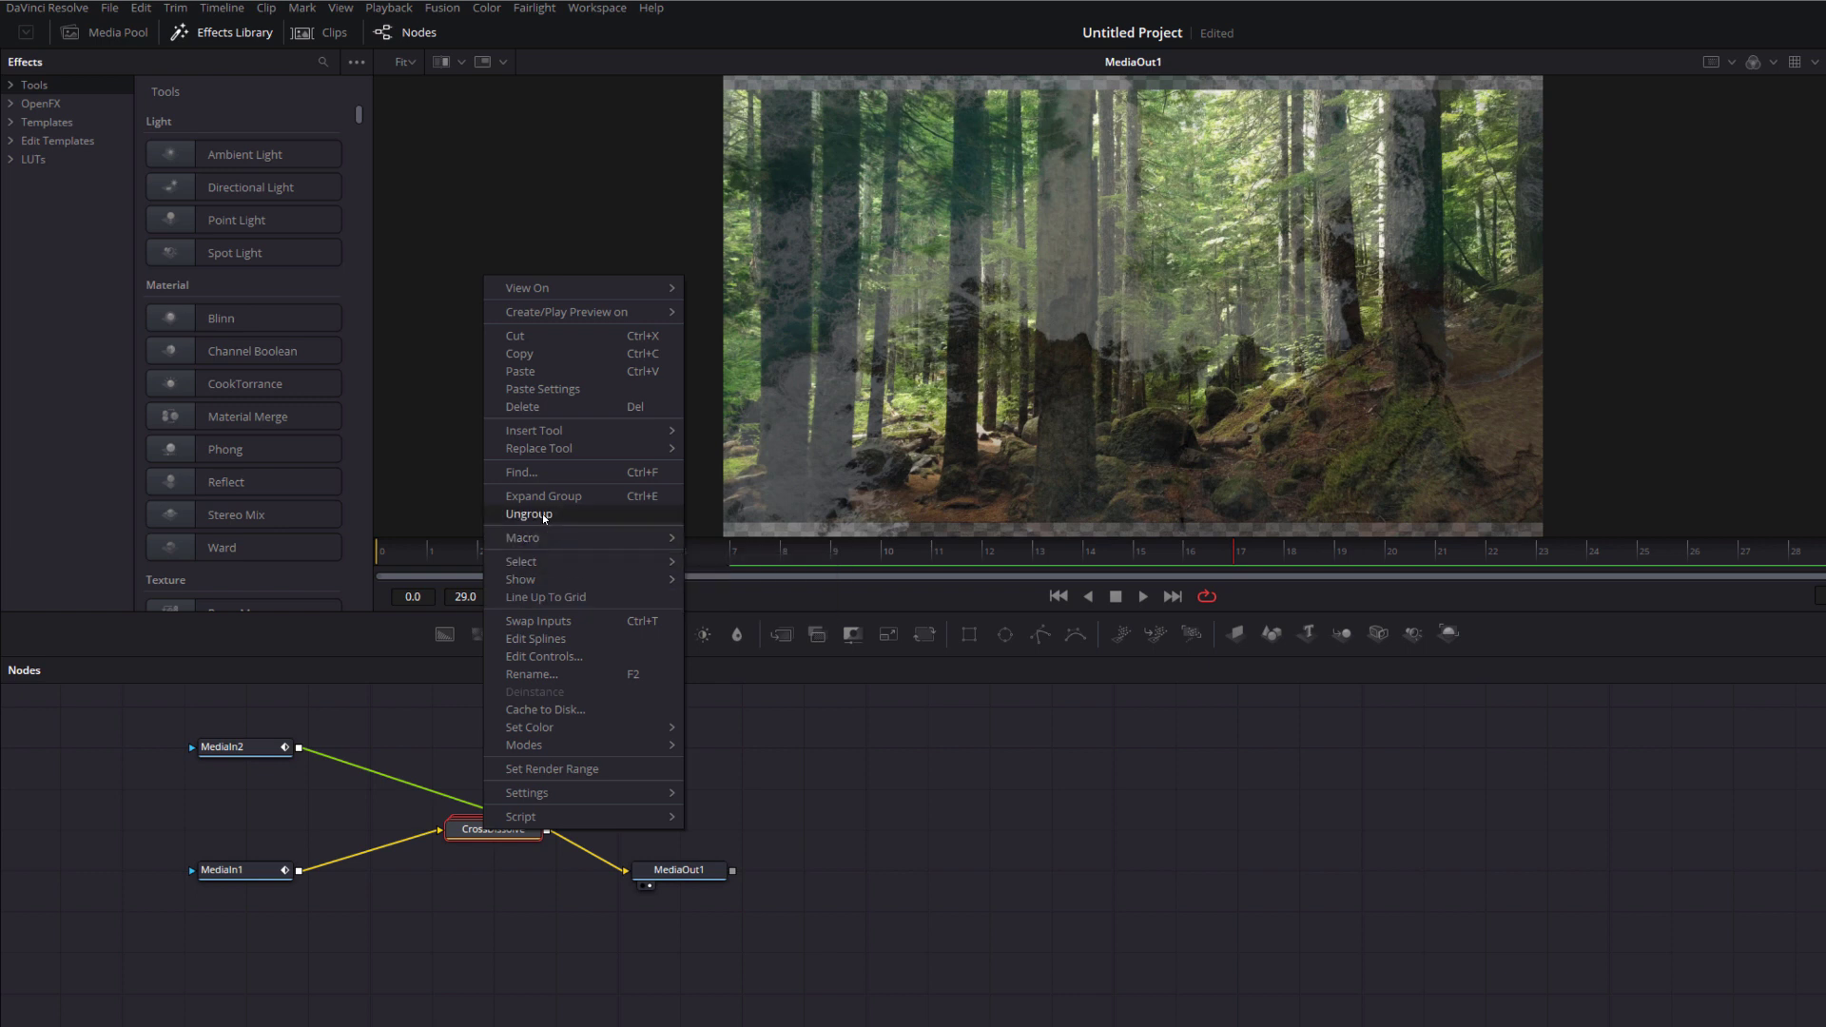
pyautogui.click(542, 514)
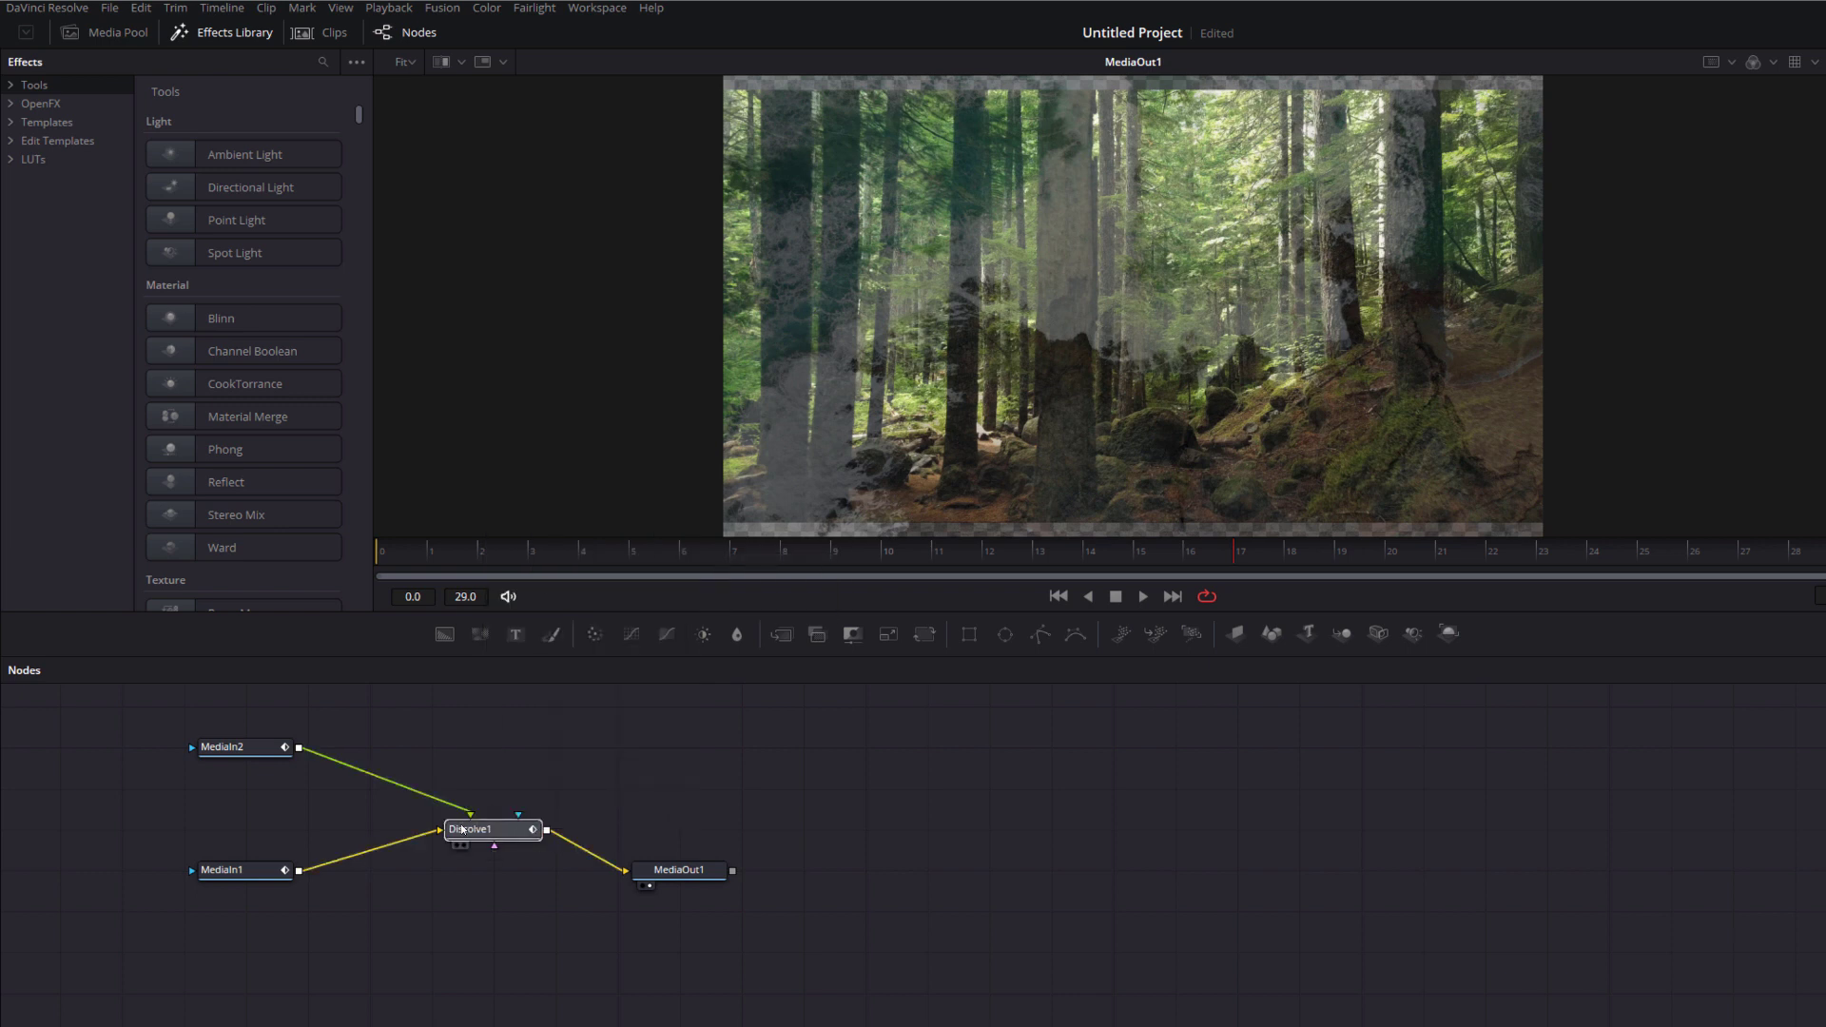
pyautogui.click(506, 752)
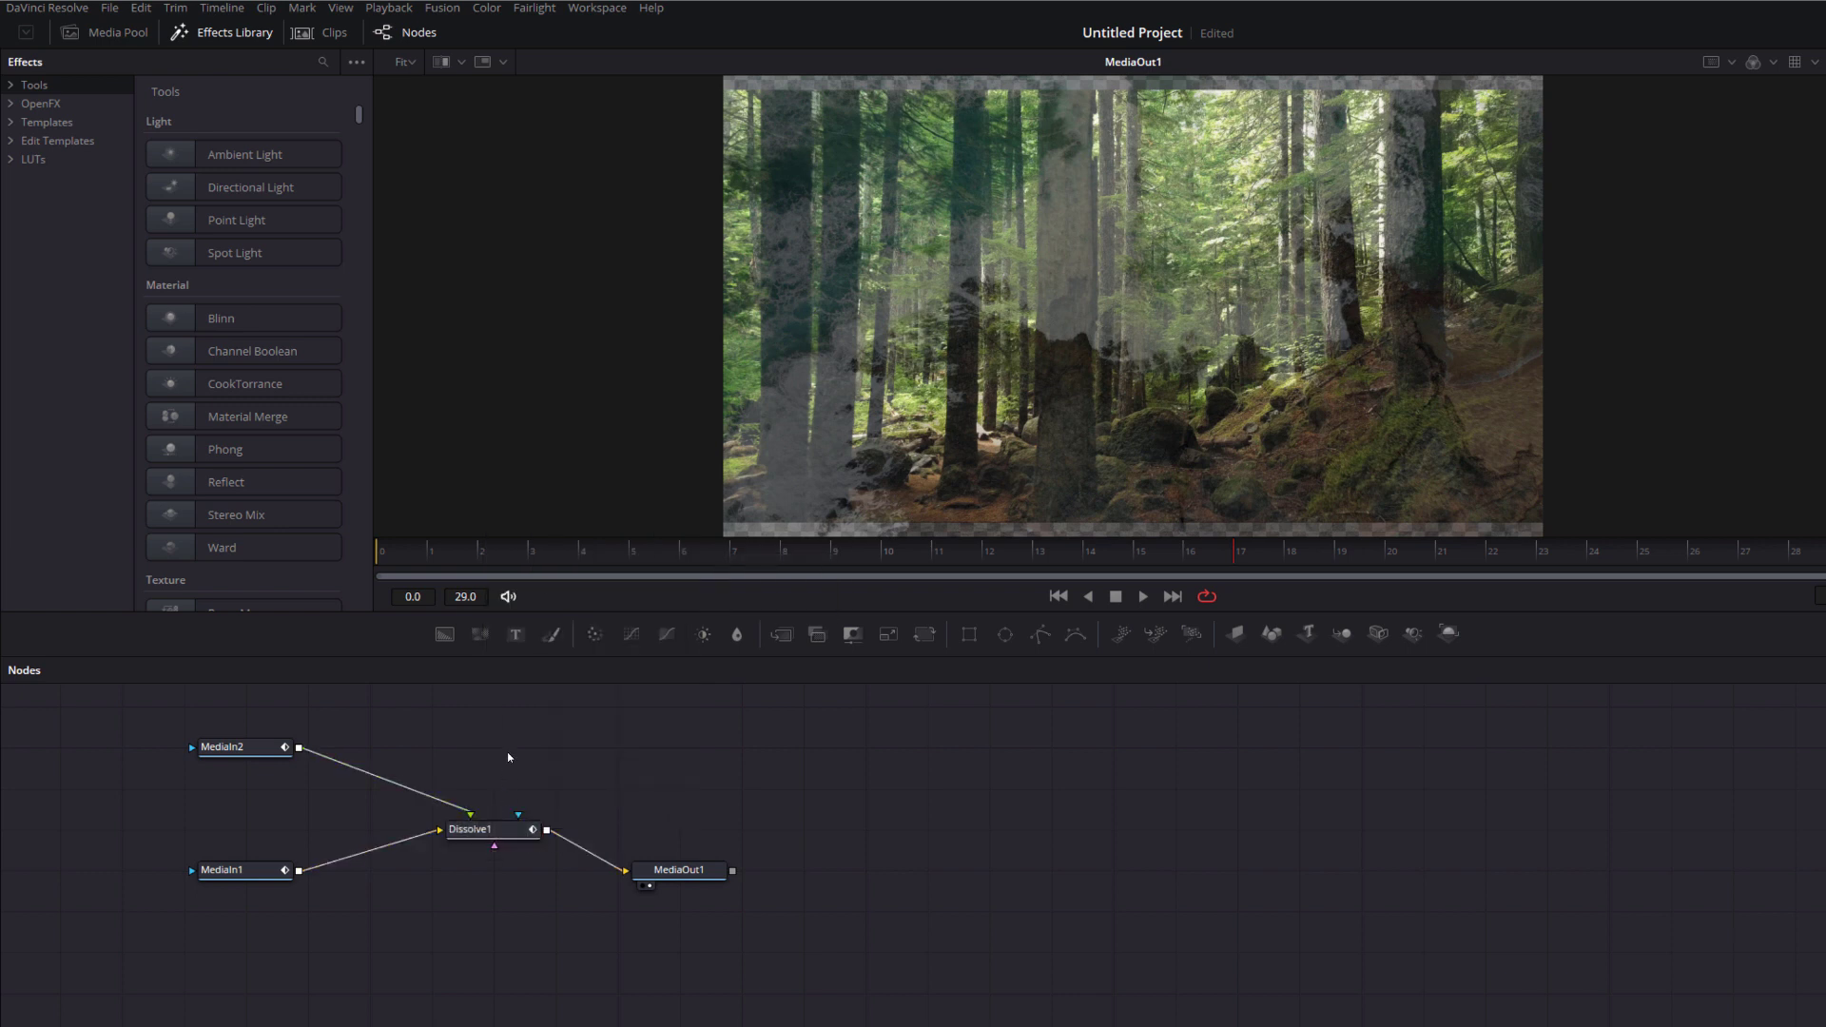
# Examine how Dissolve1's Background/Foreground value changes while scrubbing through the transition's frames.
pyautogui.click(489, 834)
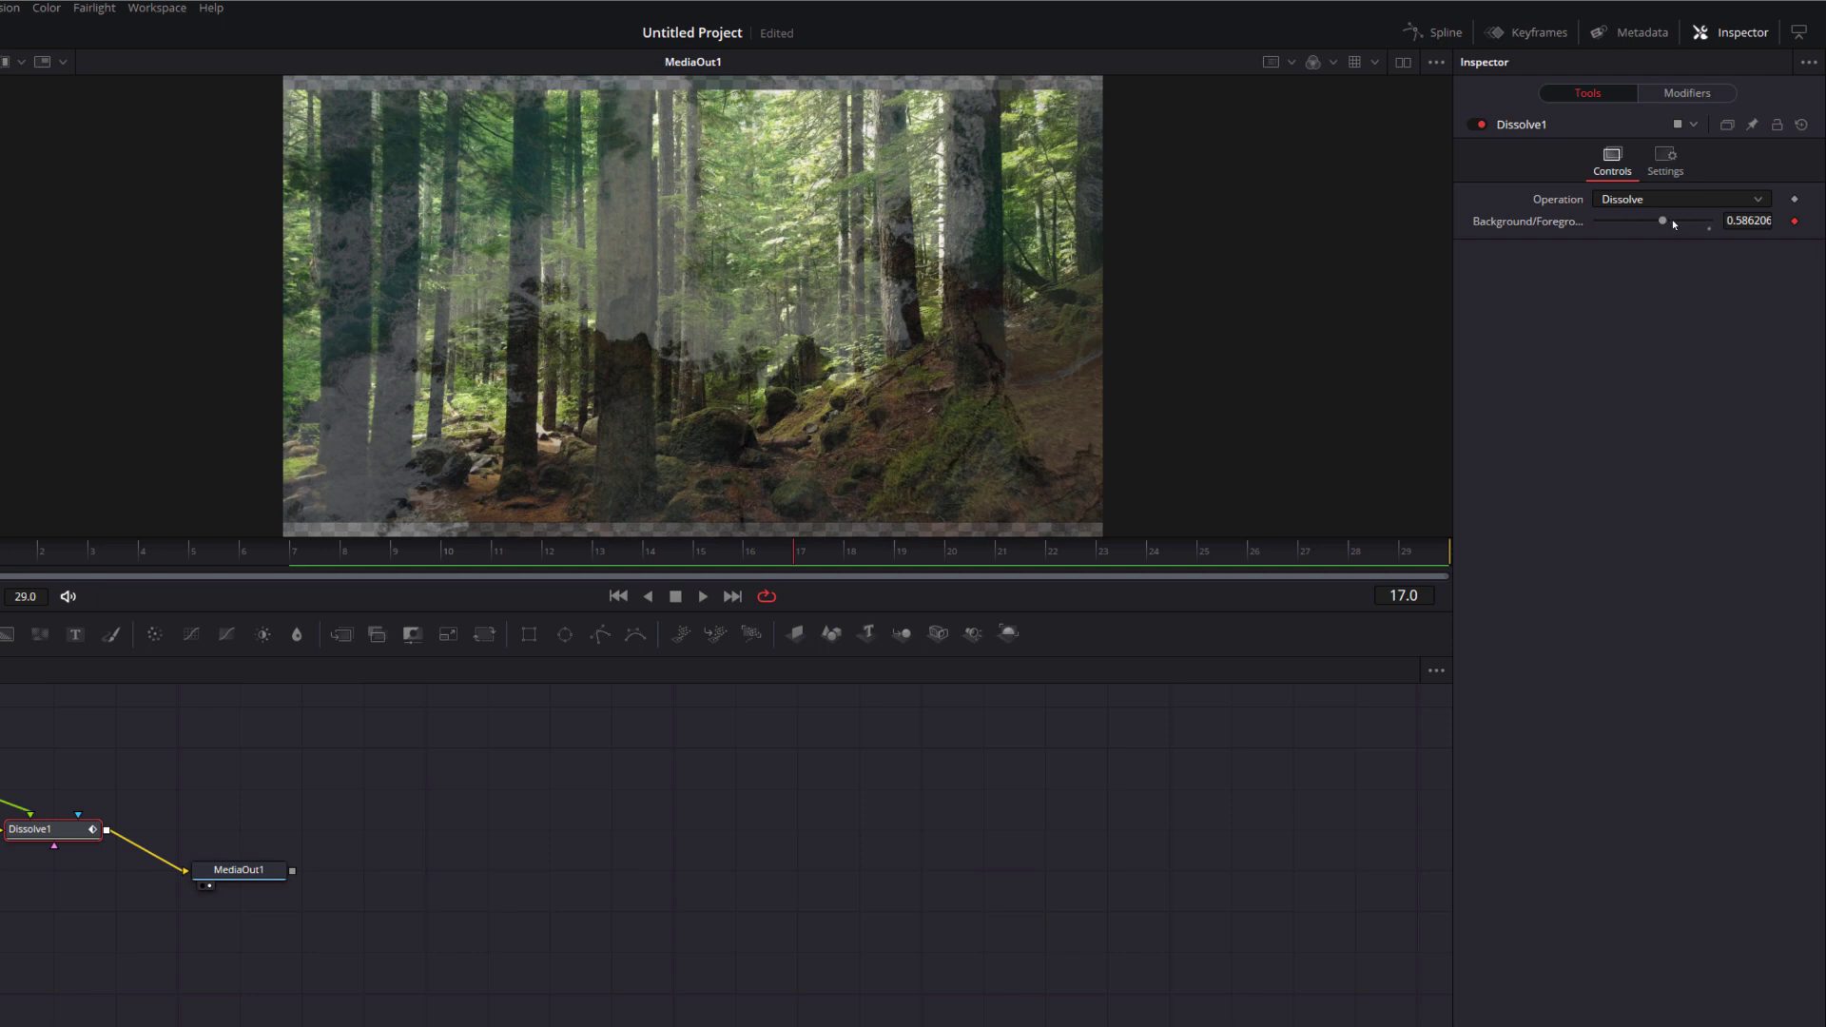
pyautogui.moveTo(180, 568); pyautogui.dragTo(1665, 585)
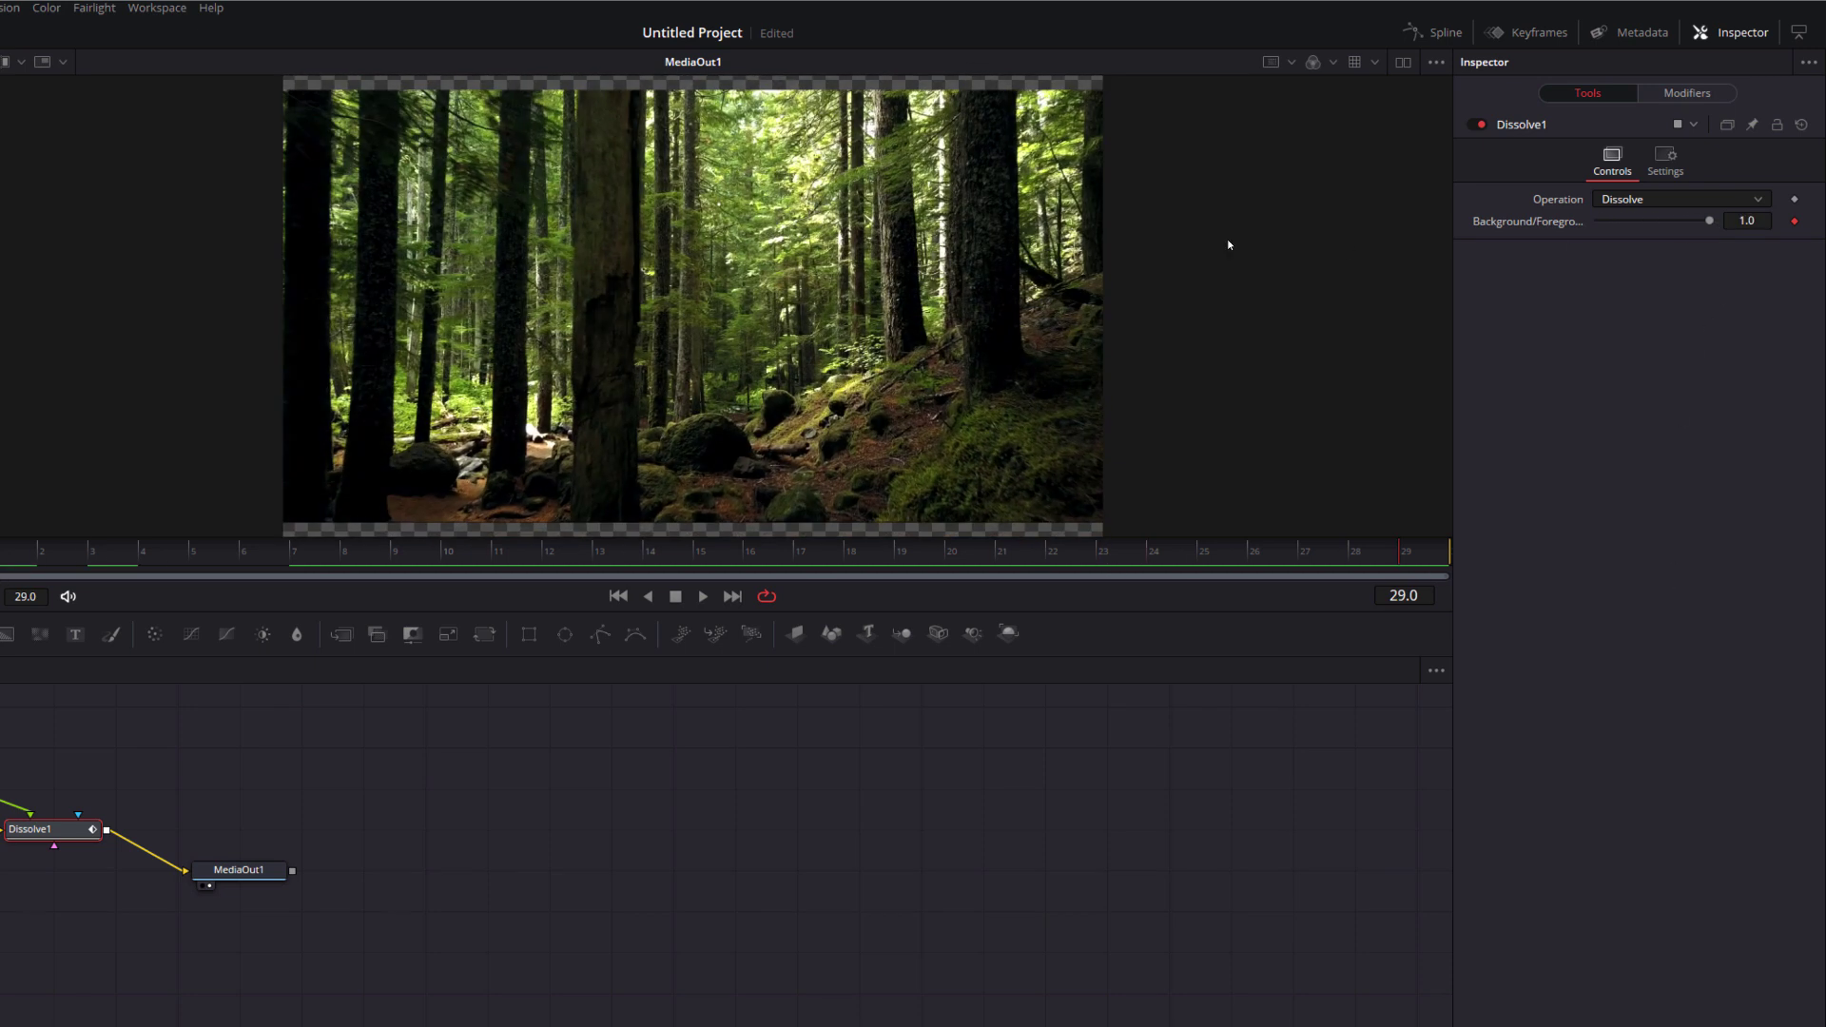
pyautogui.moveTo(1351, 563); pyautogui.dragTo(498, 563)
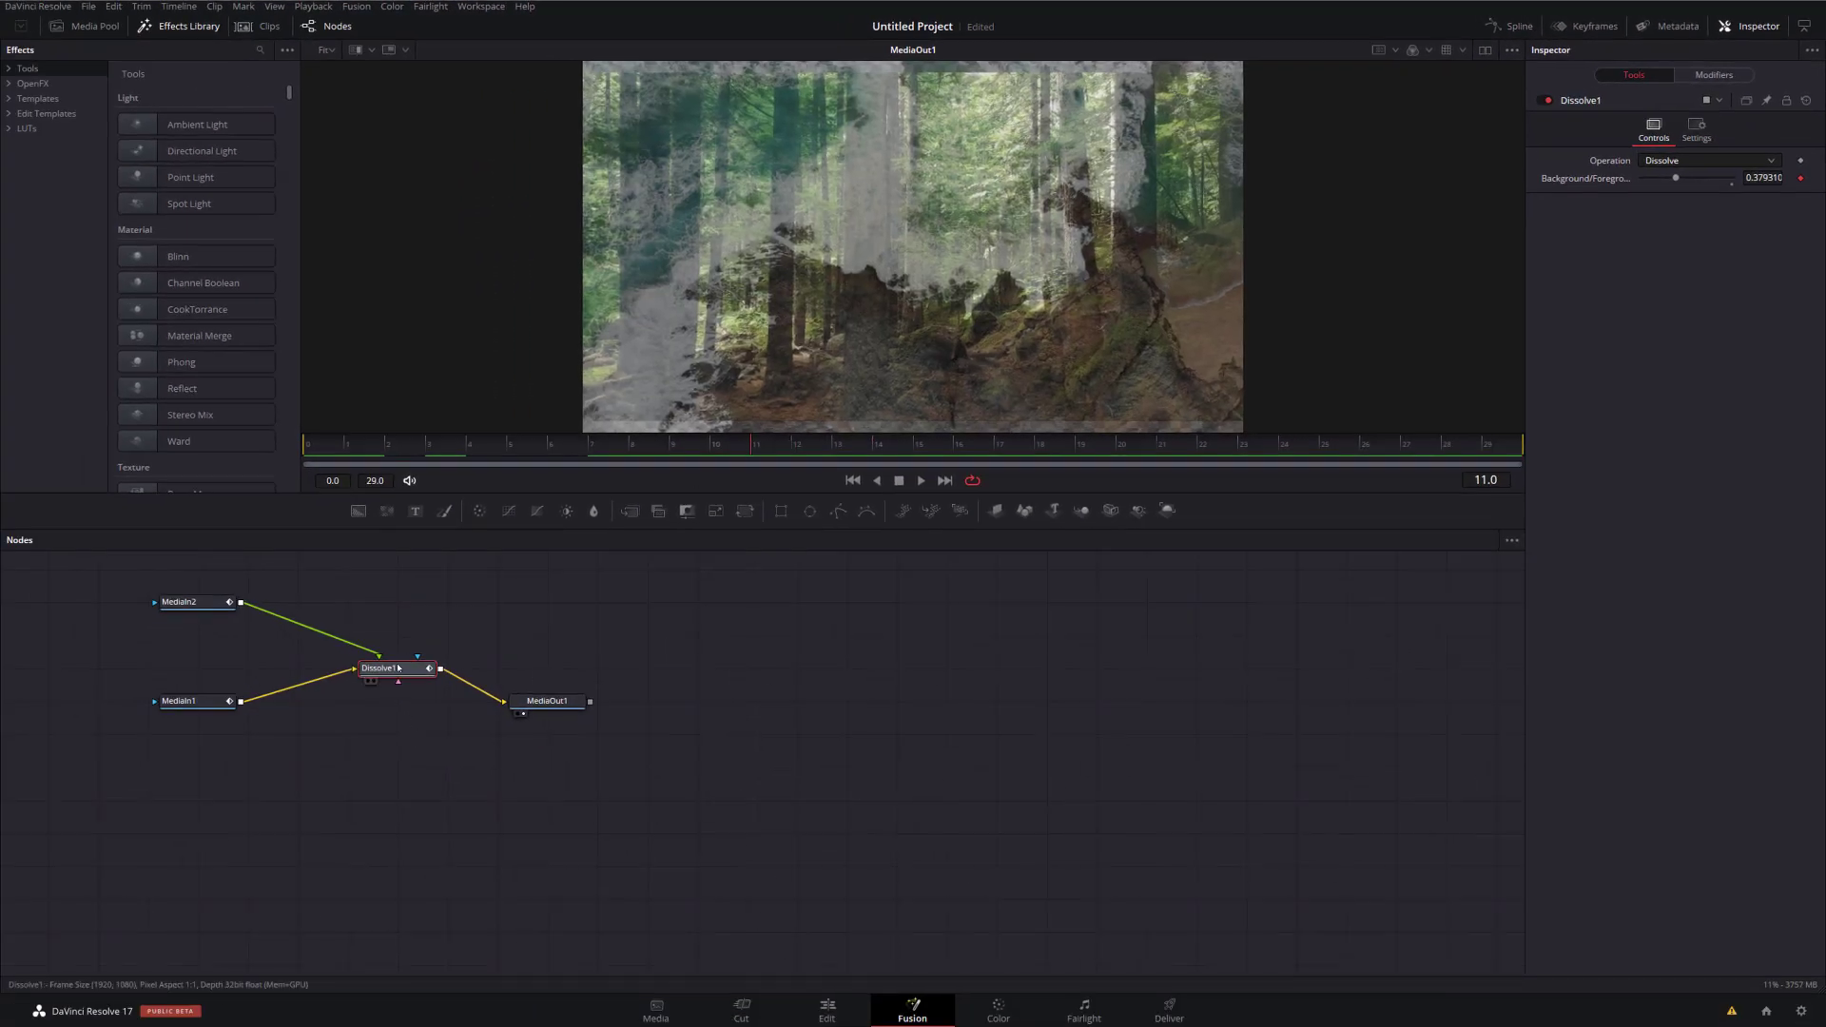
# Replace the Dissolve1 node with a Transform node between MediaIn1 and MediaOut1, shifting MediaOut1 further away to make room.
pyautogui.press('Delete')
pyautogui.moveTo(533, 701); pyautogui.dragTo(583, 701)
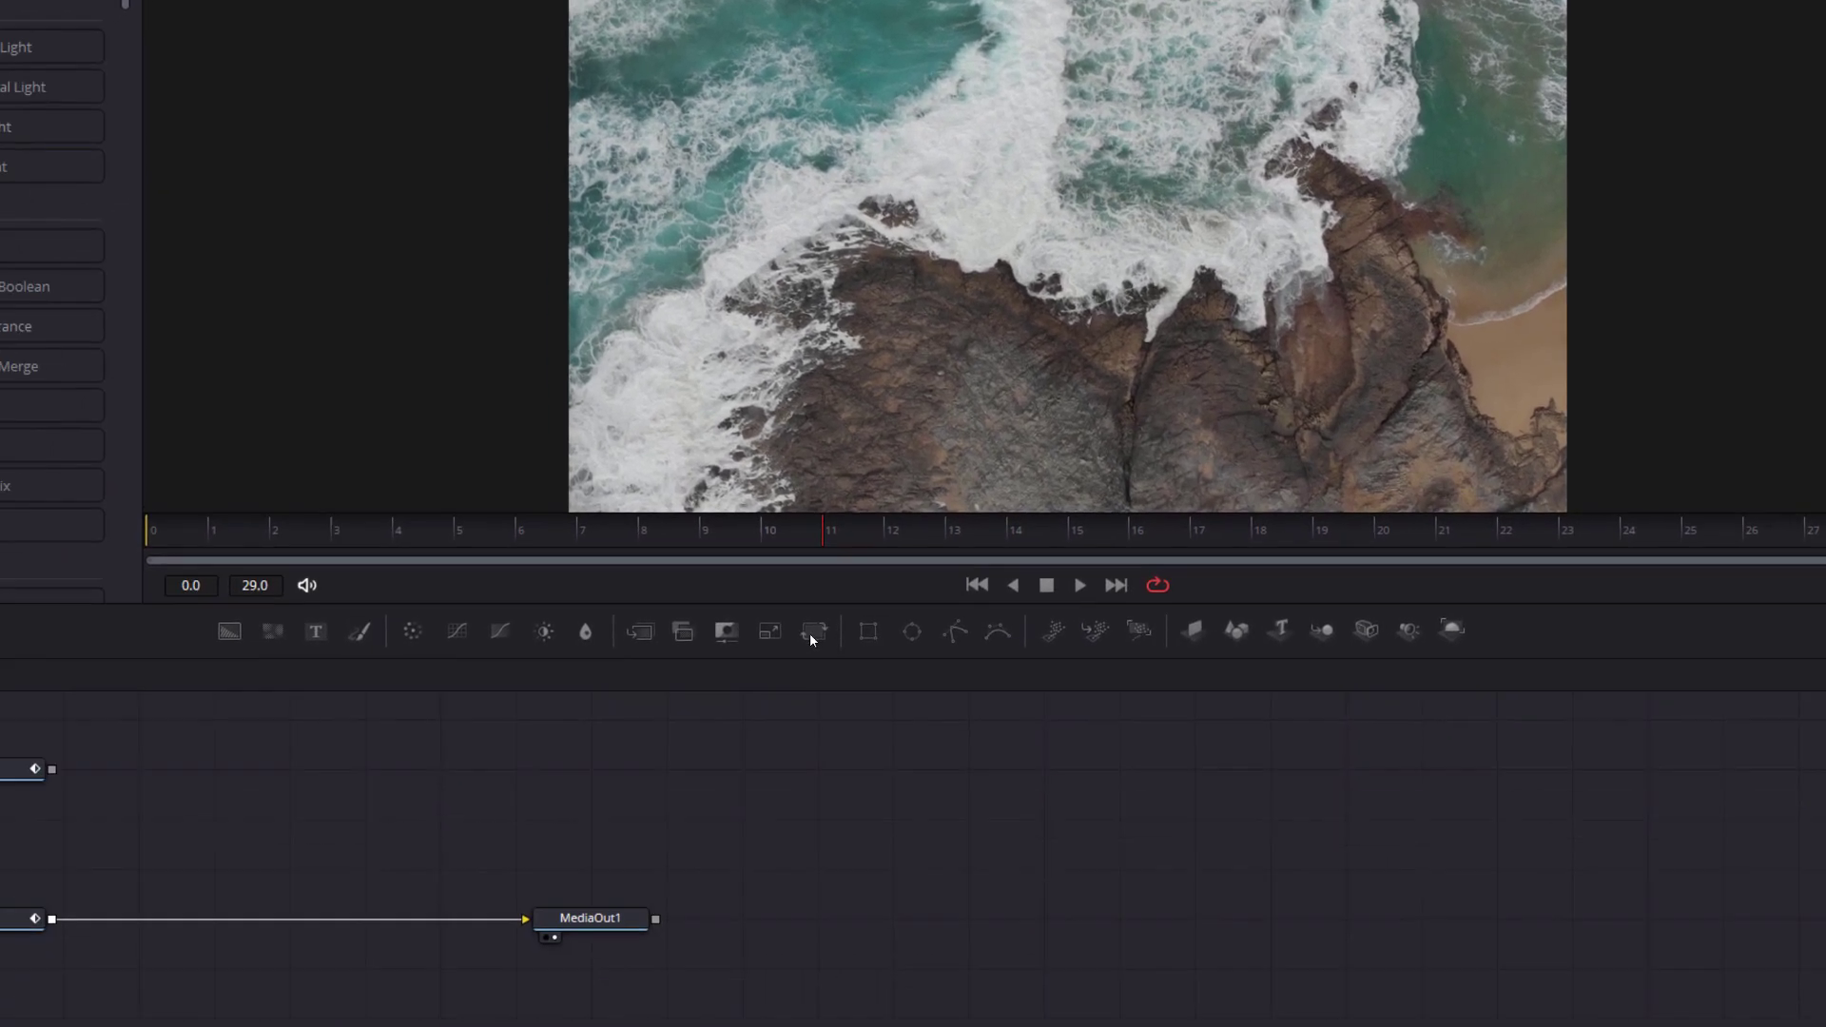
pyautogui.moveTo(702, 770); pyautogui.dragTo(617, 556)
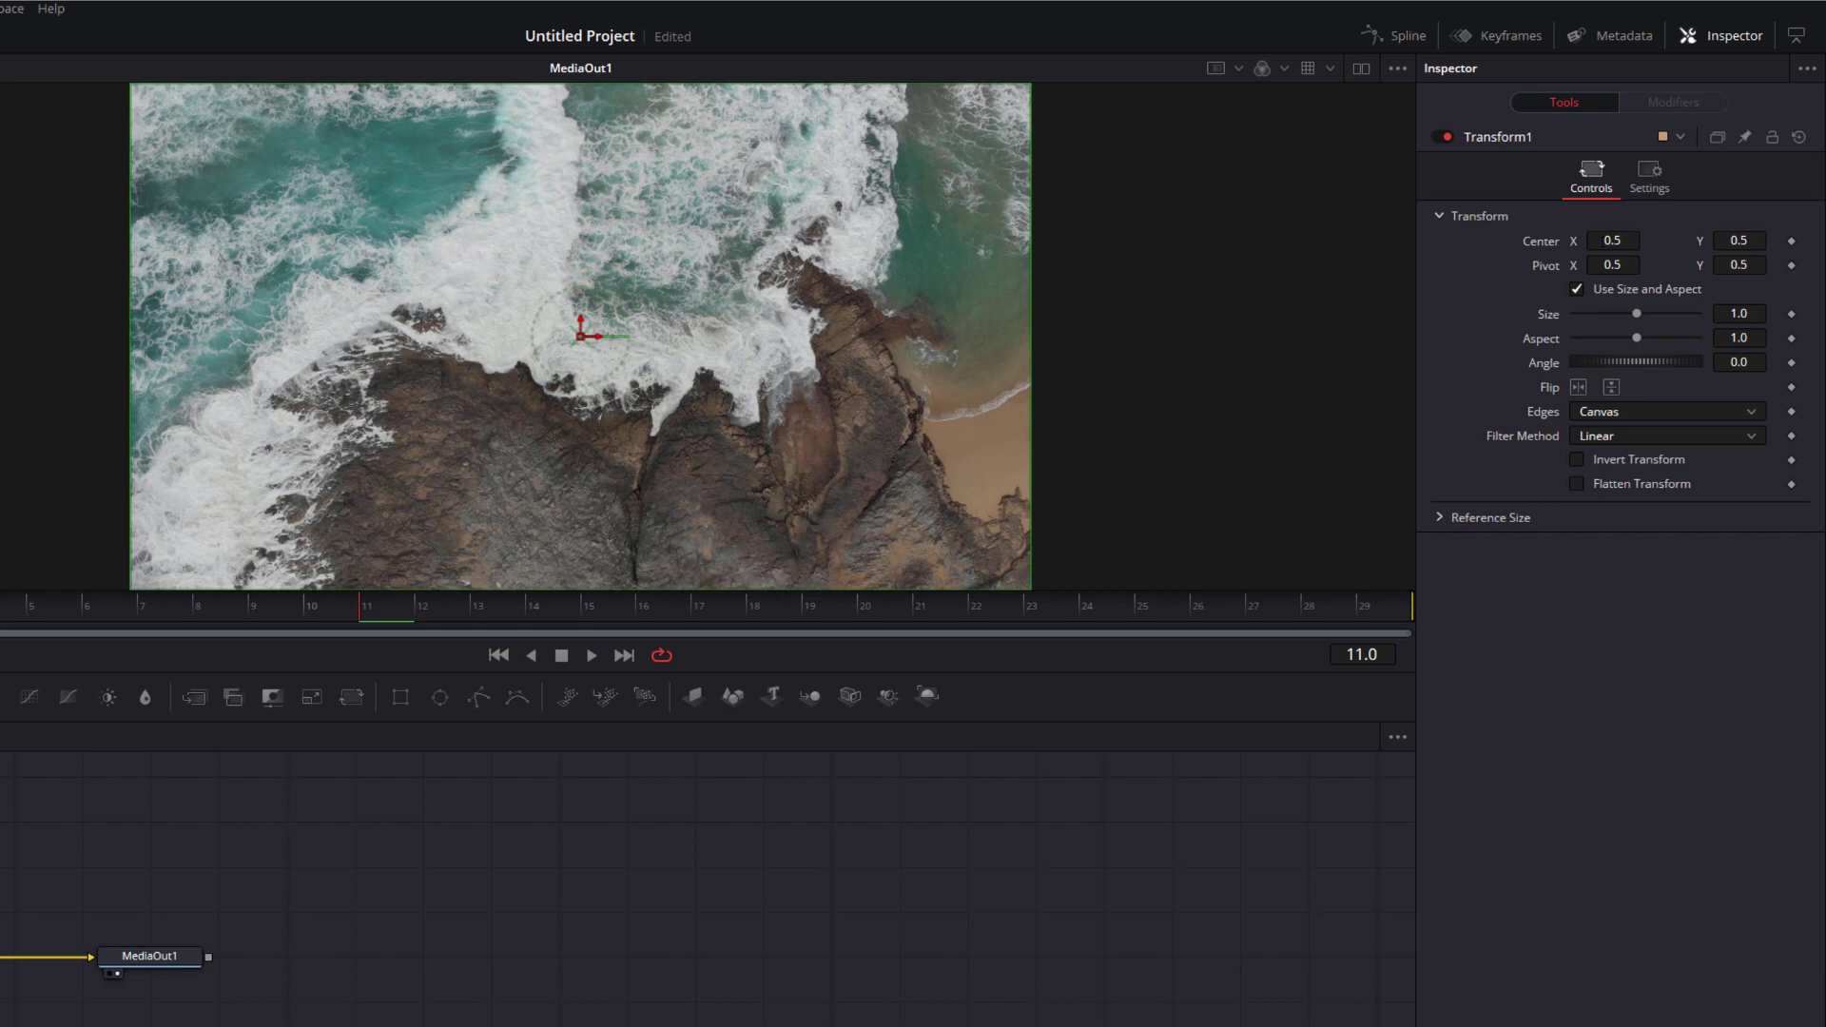
# Try sliding the image horizontally with Transform1's Center X at 0.376 and at 1.497, restoring the default after each attempt.
pyautogui.moveTo(1612, 240)
pyautogui.mouseDown()
pyautogui.moveTo(1633, 241)
pyautogui.moveTo(1579, 240)
pyautogui.mouseUp()
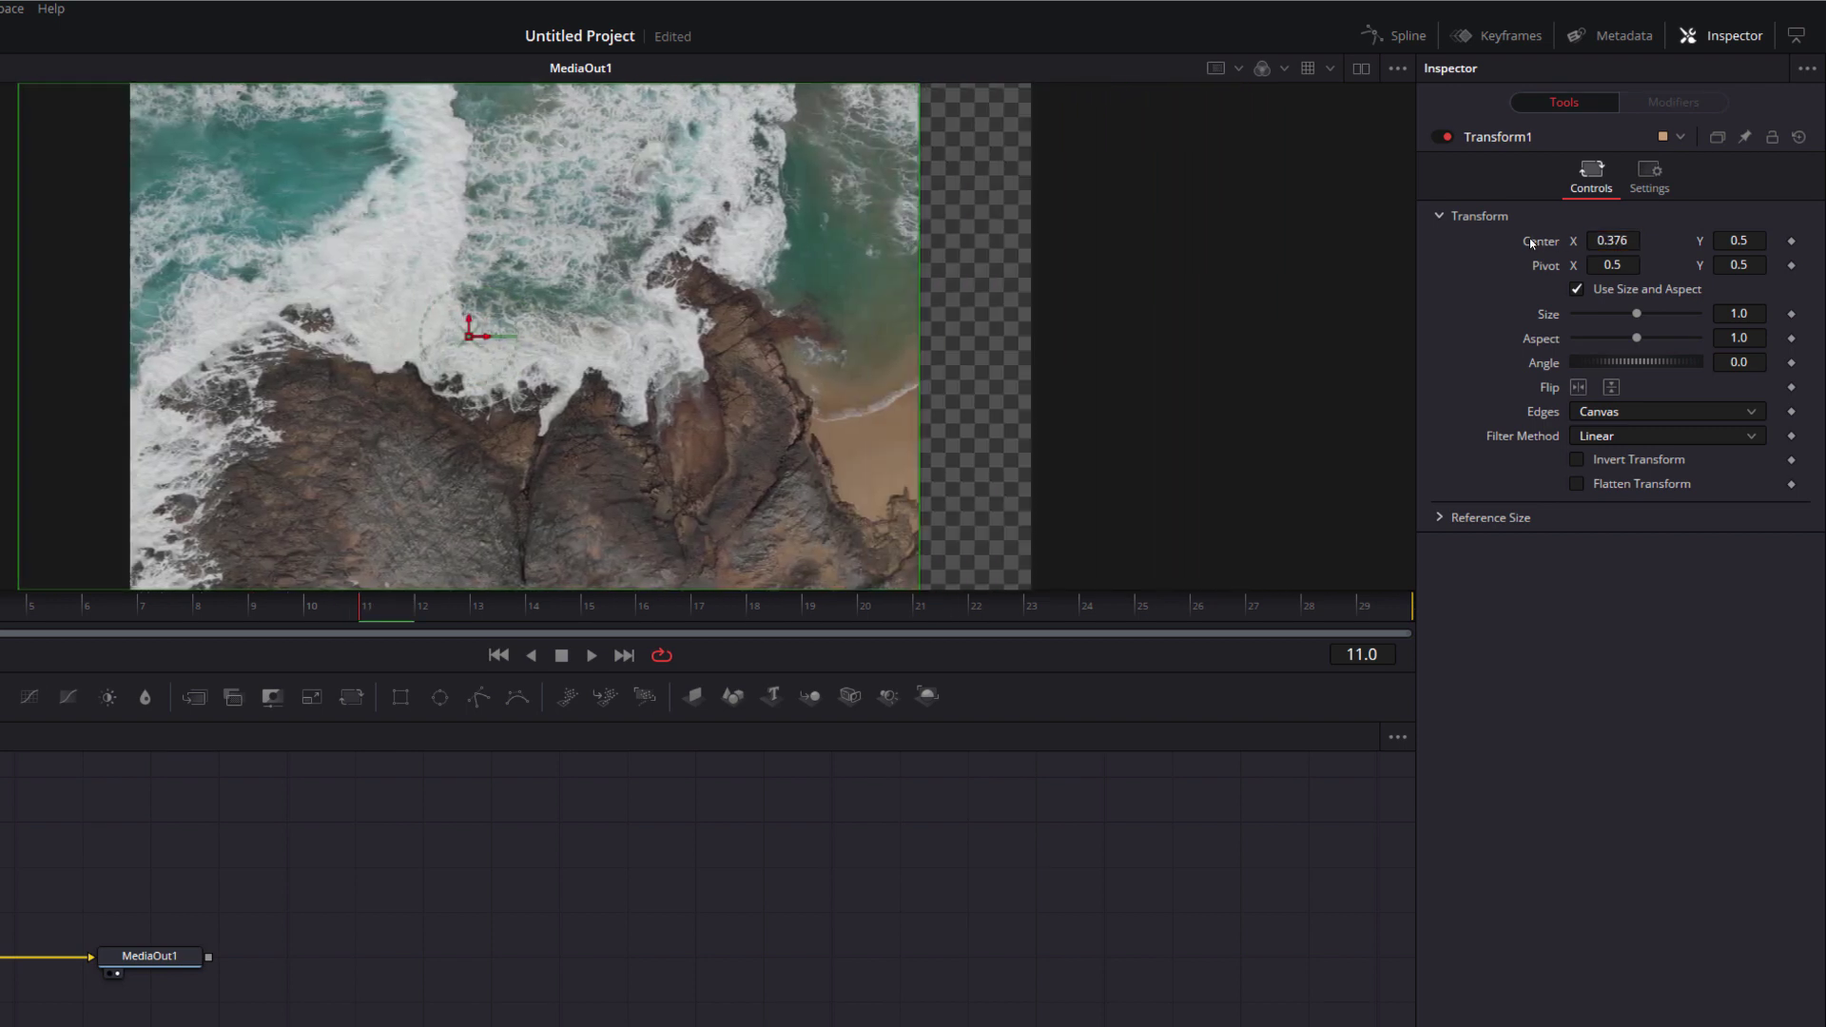
pyautogui.hotkey('ctrl', 'z')
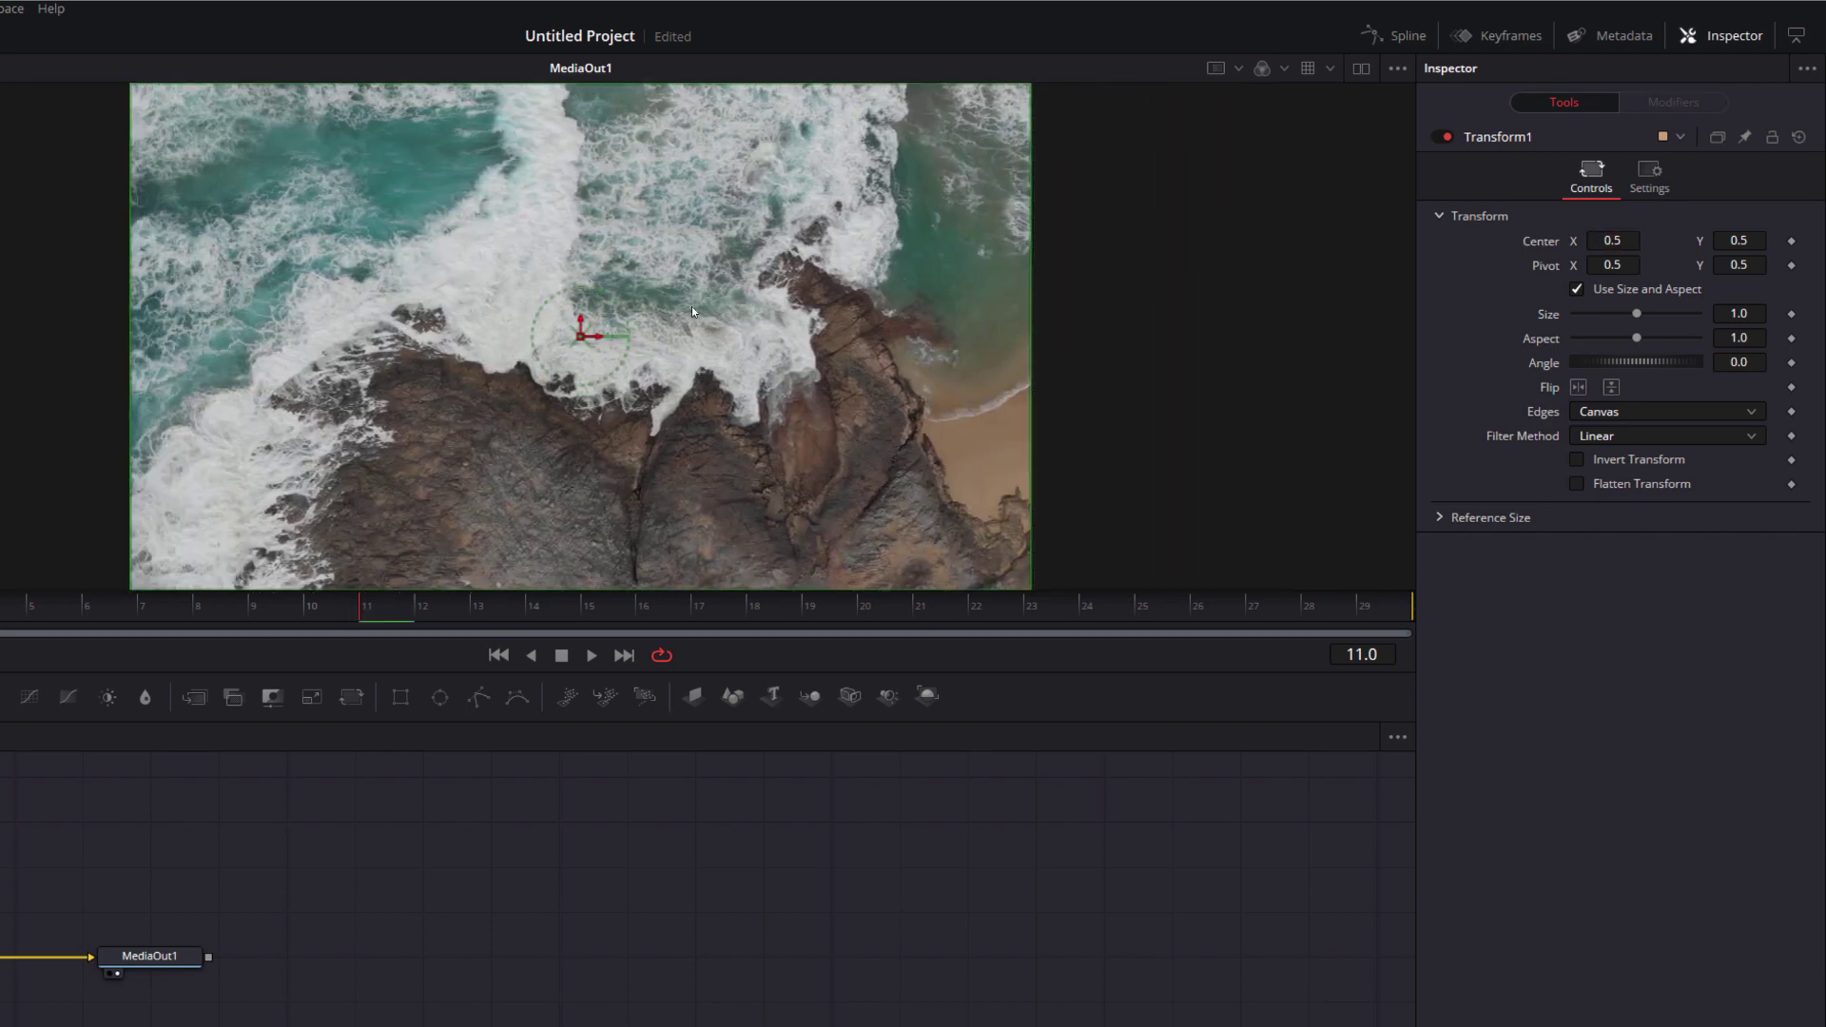
pyautogui.moveTo(1612, 241); pyautogui.dragTo(1788, 241)
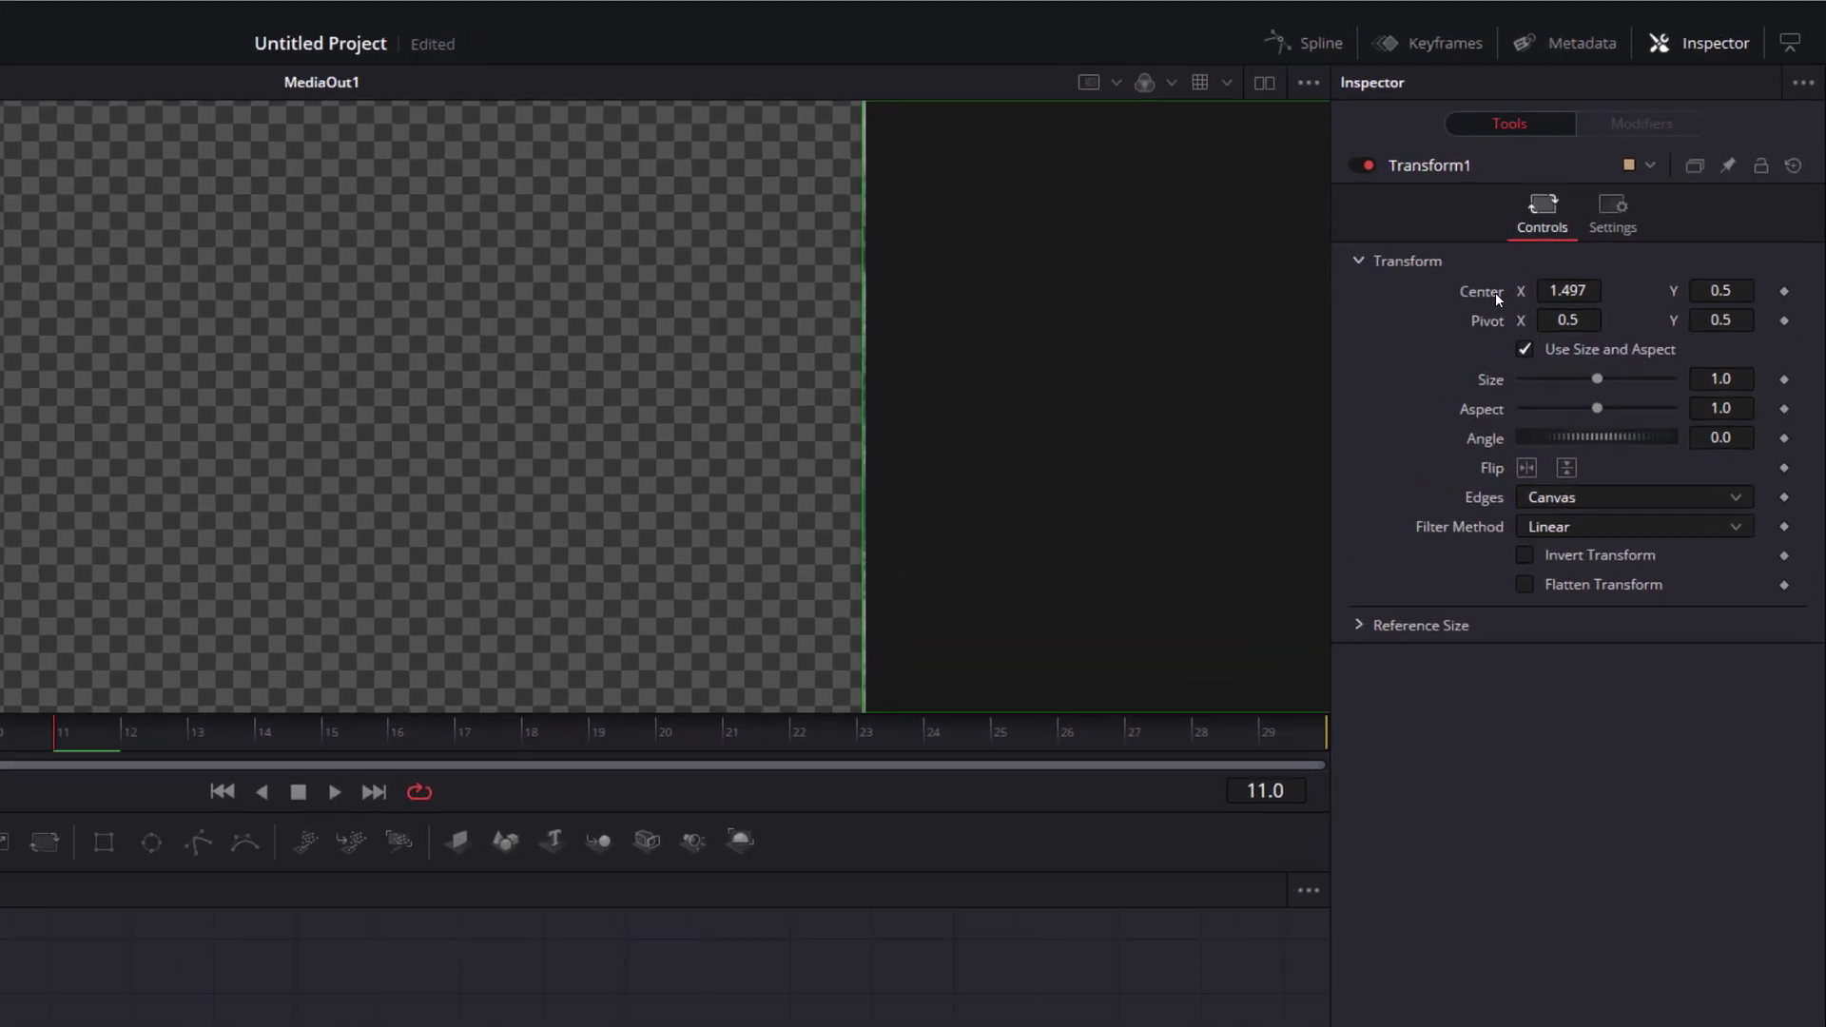
pyautogui.doubleClick(1523, 244)
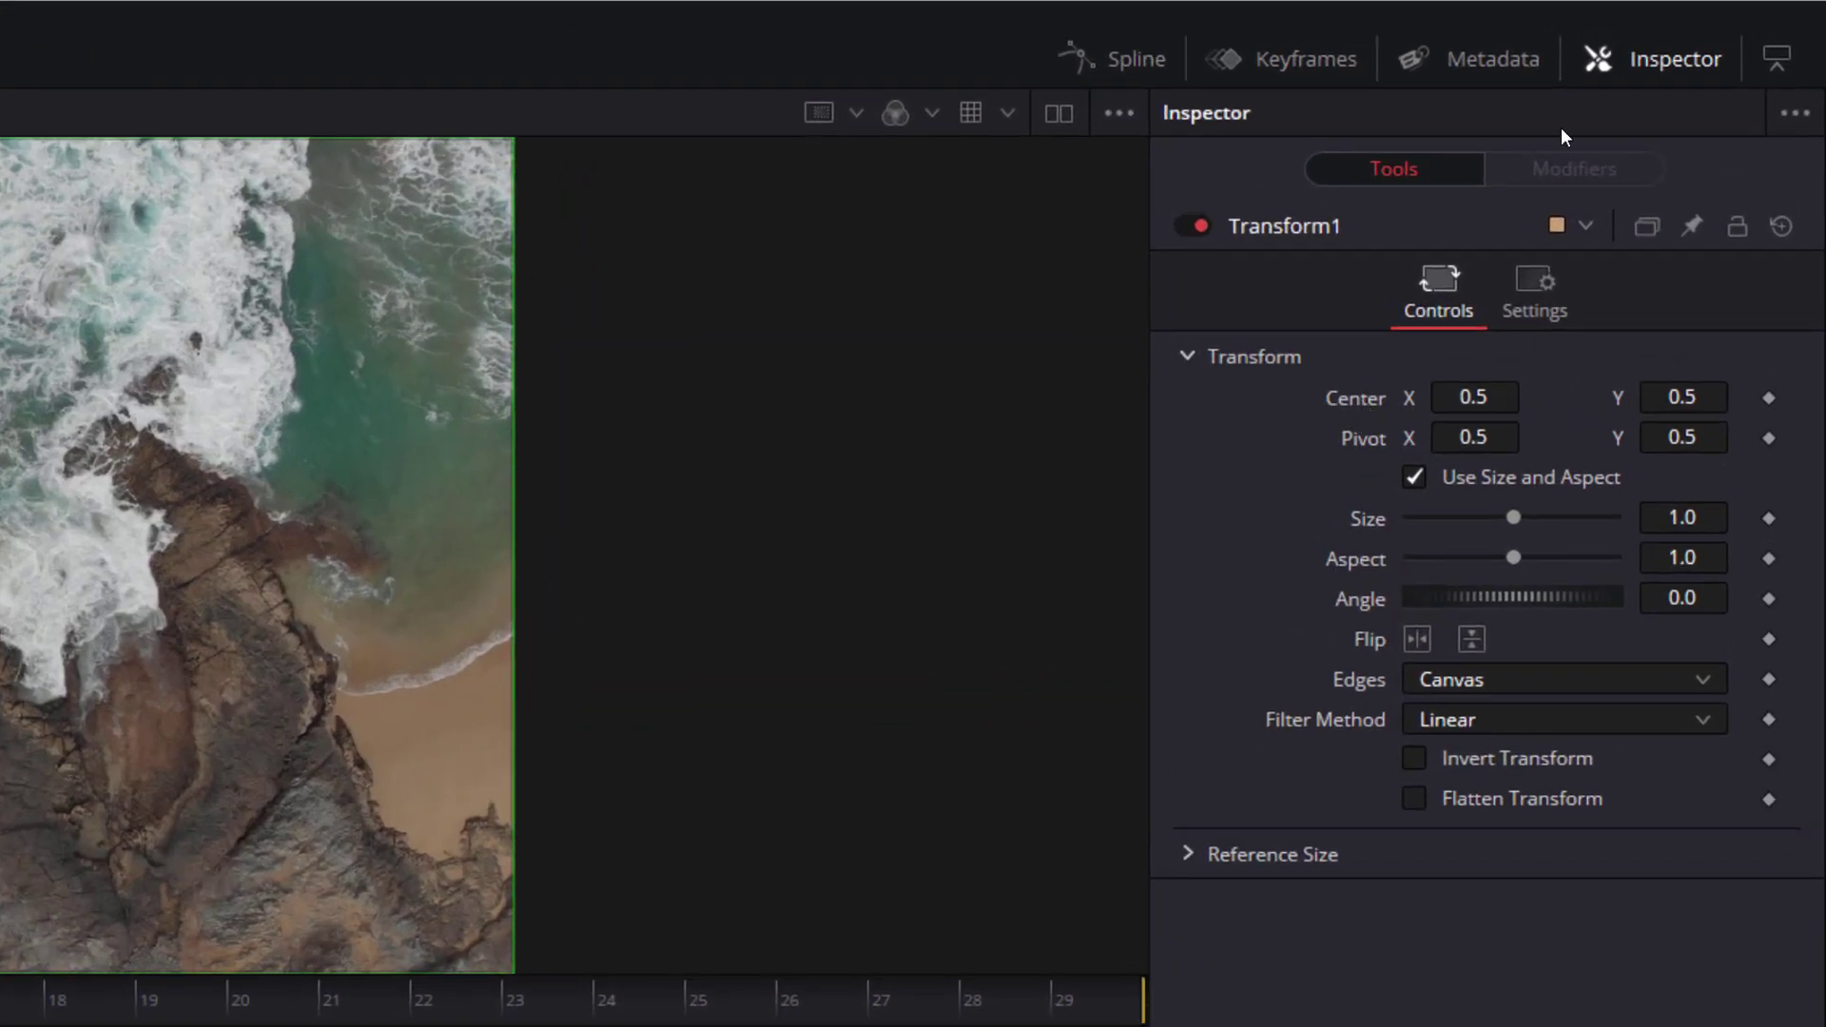
# Modify Transform1's Center with a Vector Result and show the vector modifier's controls.
pyautogui.rightClick(1345, 400)
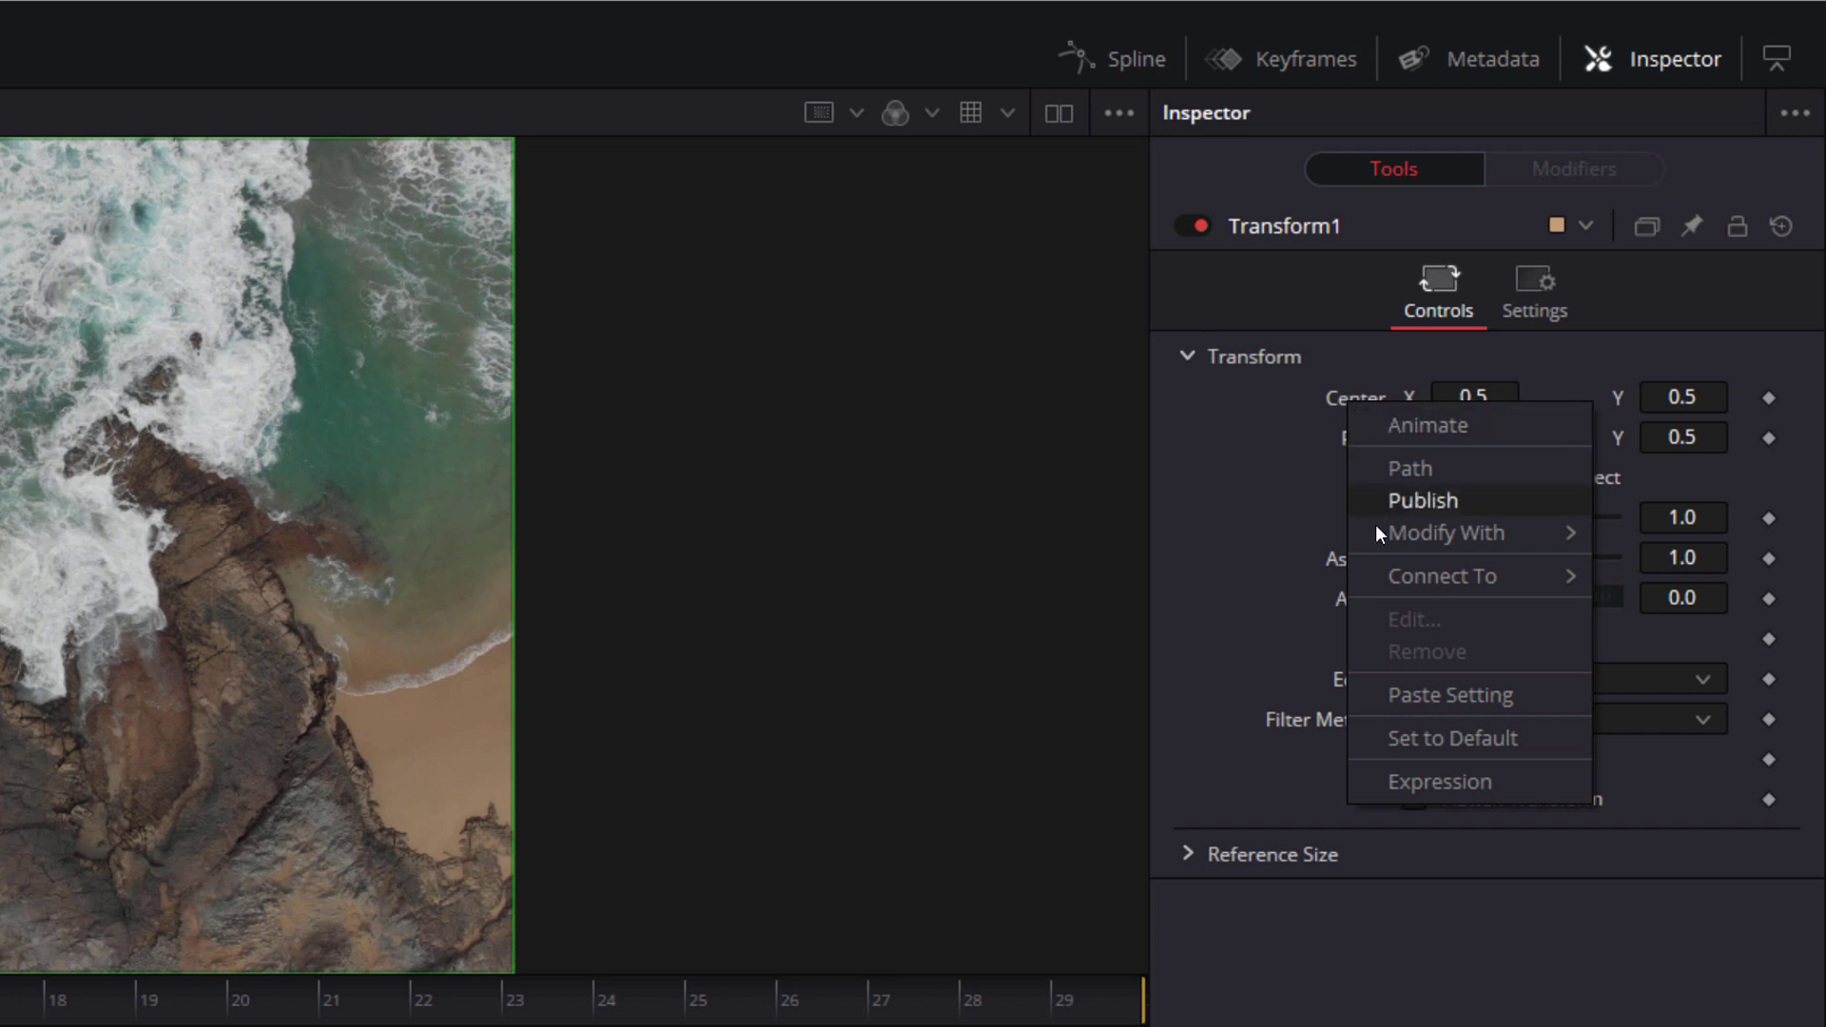
pyautogui.moveTo(1395, 538)
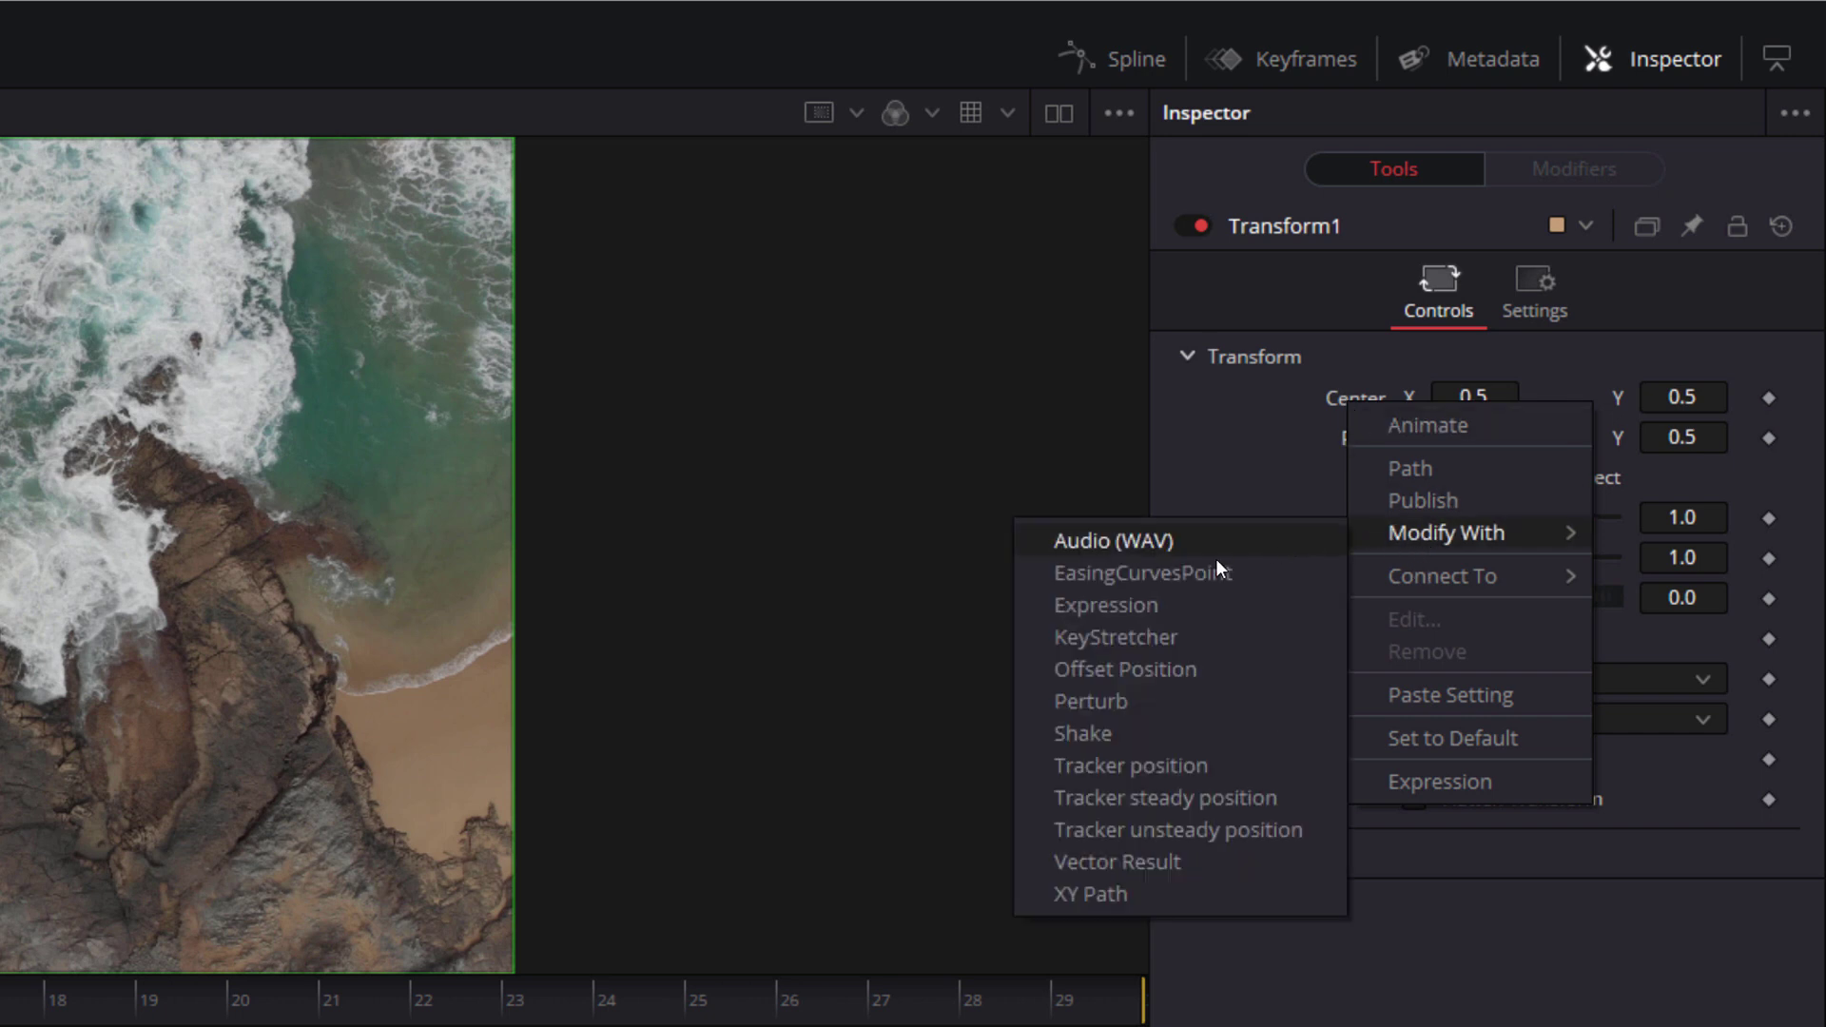
pyautogui.click(1134, 864)
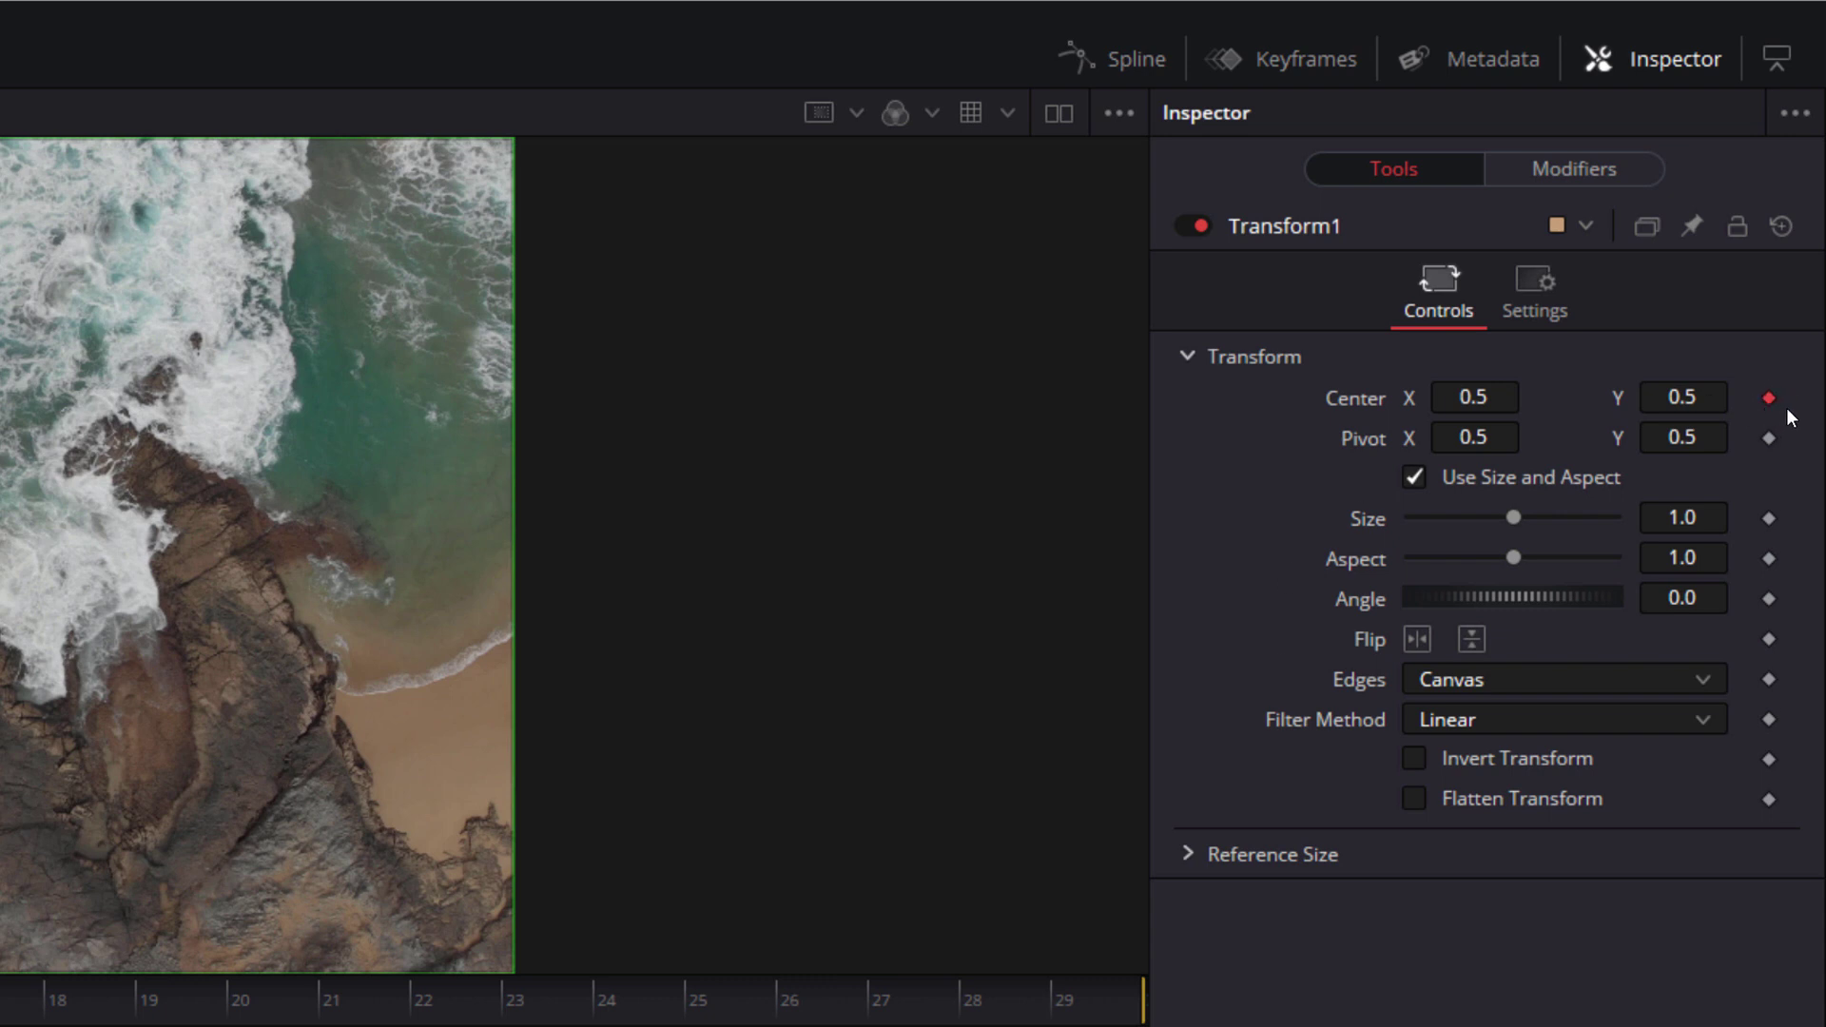
pyautogui.click(1590, 171)
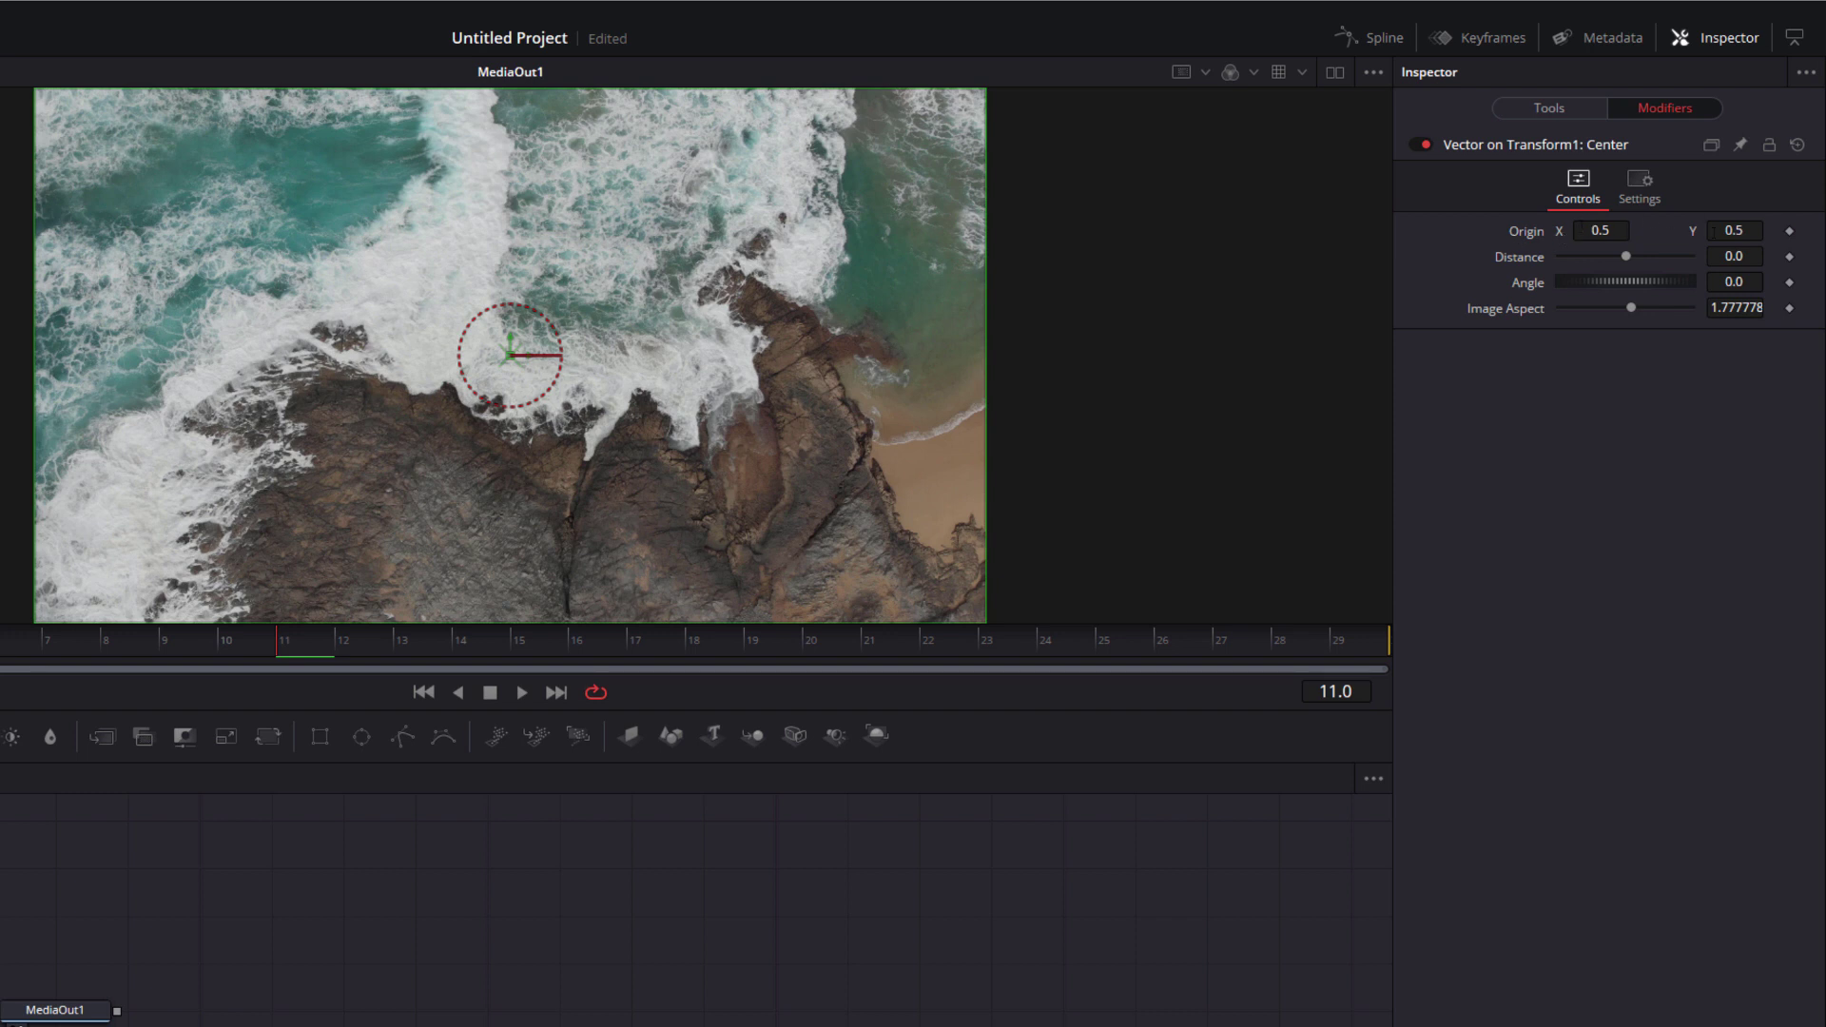
# Try moving the image with the vector's Origin X at 1.614 and then in the opposite direction, restoring the default after each attempt.
pyautogui.moveTo(1601, 230); pyautogui.dragTo(1693, 231)
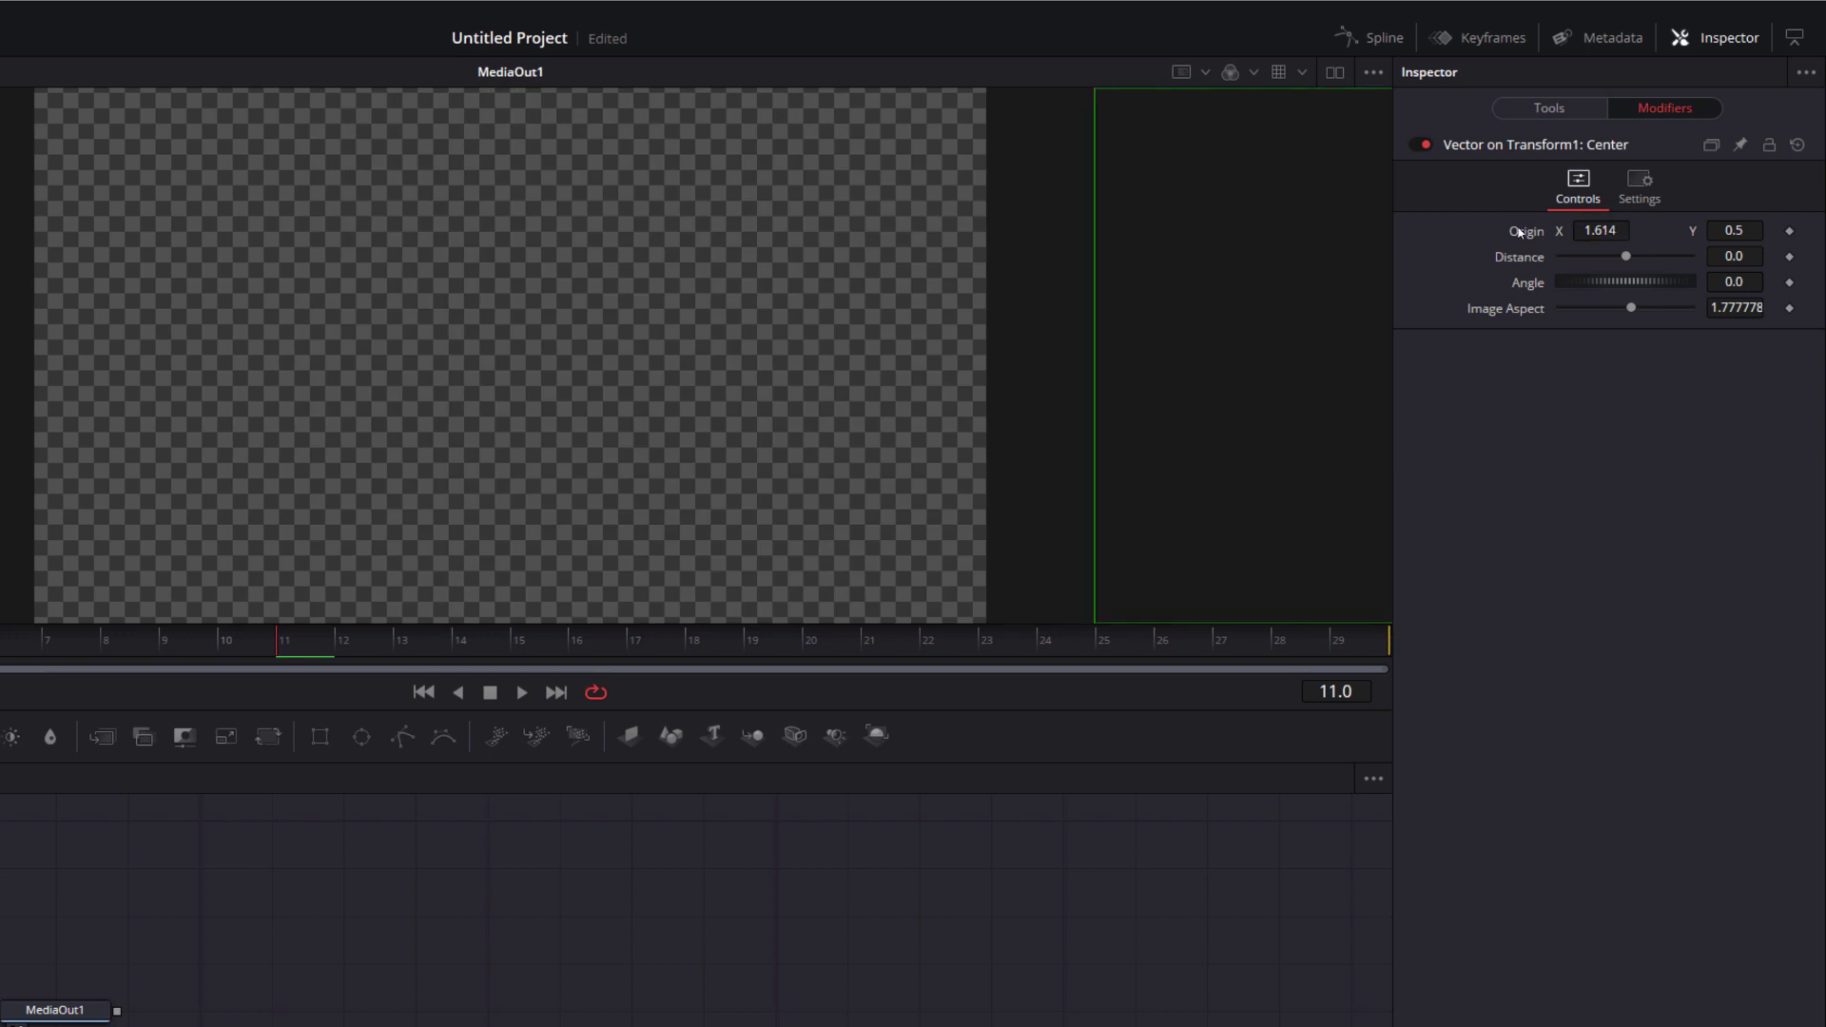
pyautogui.hotkey('ctrl', 'z')
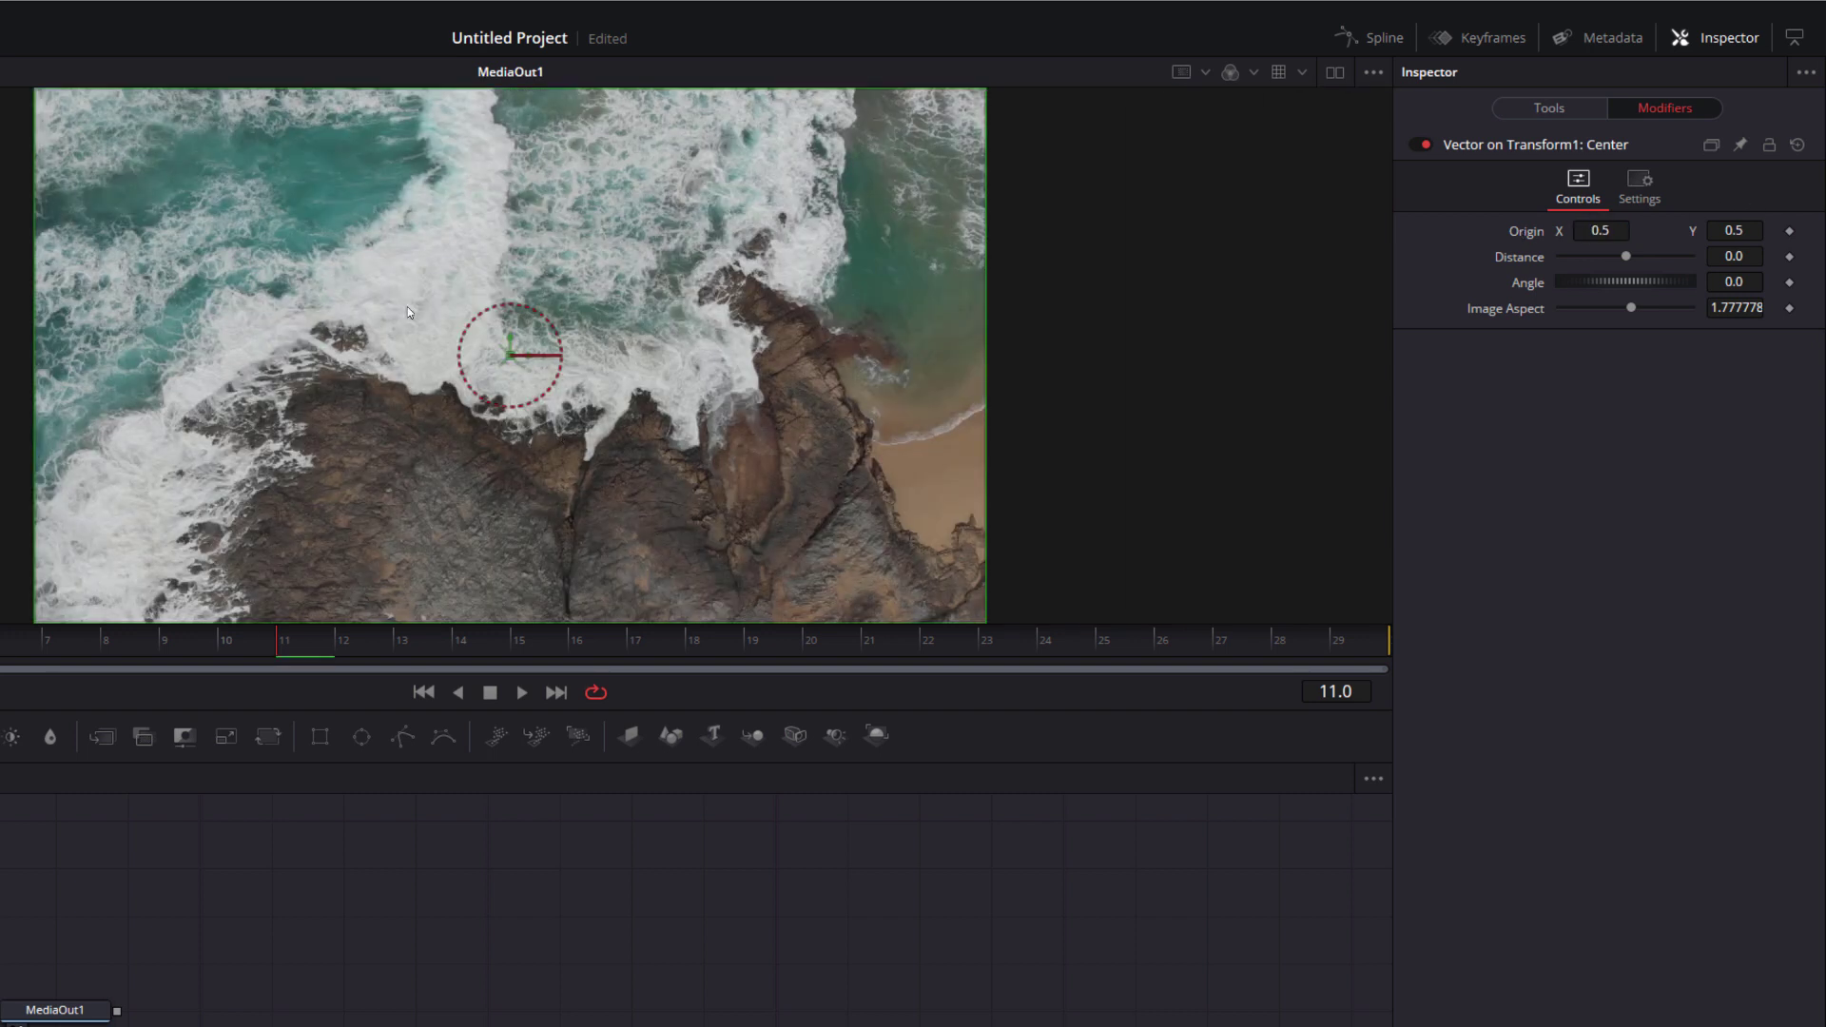
pyautogui.moveTo(1601, 230); pyautogui.dragTo(1533, 232)
# Try sliding the image with the vector's Distance at 1.0 and at -0.58, resetting it to default after each attempt.
pyautogui.moveTo(1632, 260); pyautogui.dragTo(1702, 262)
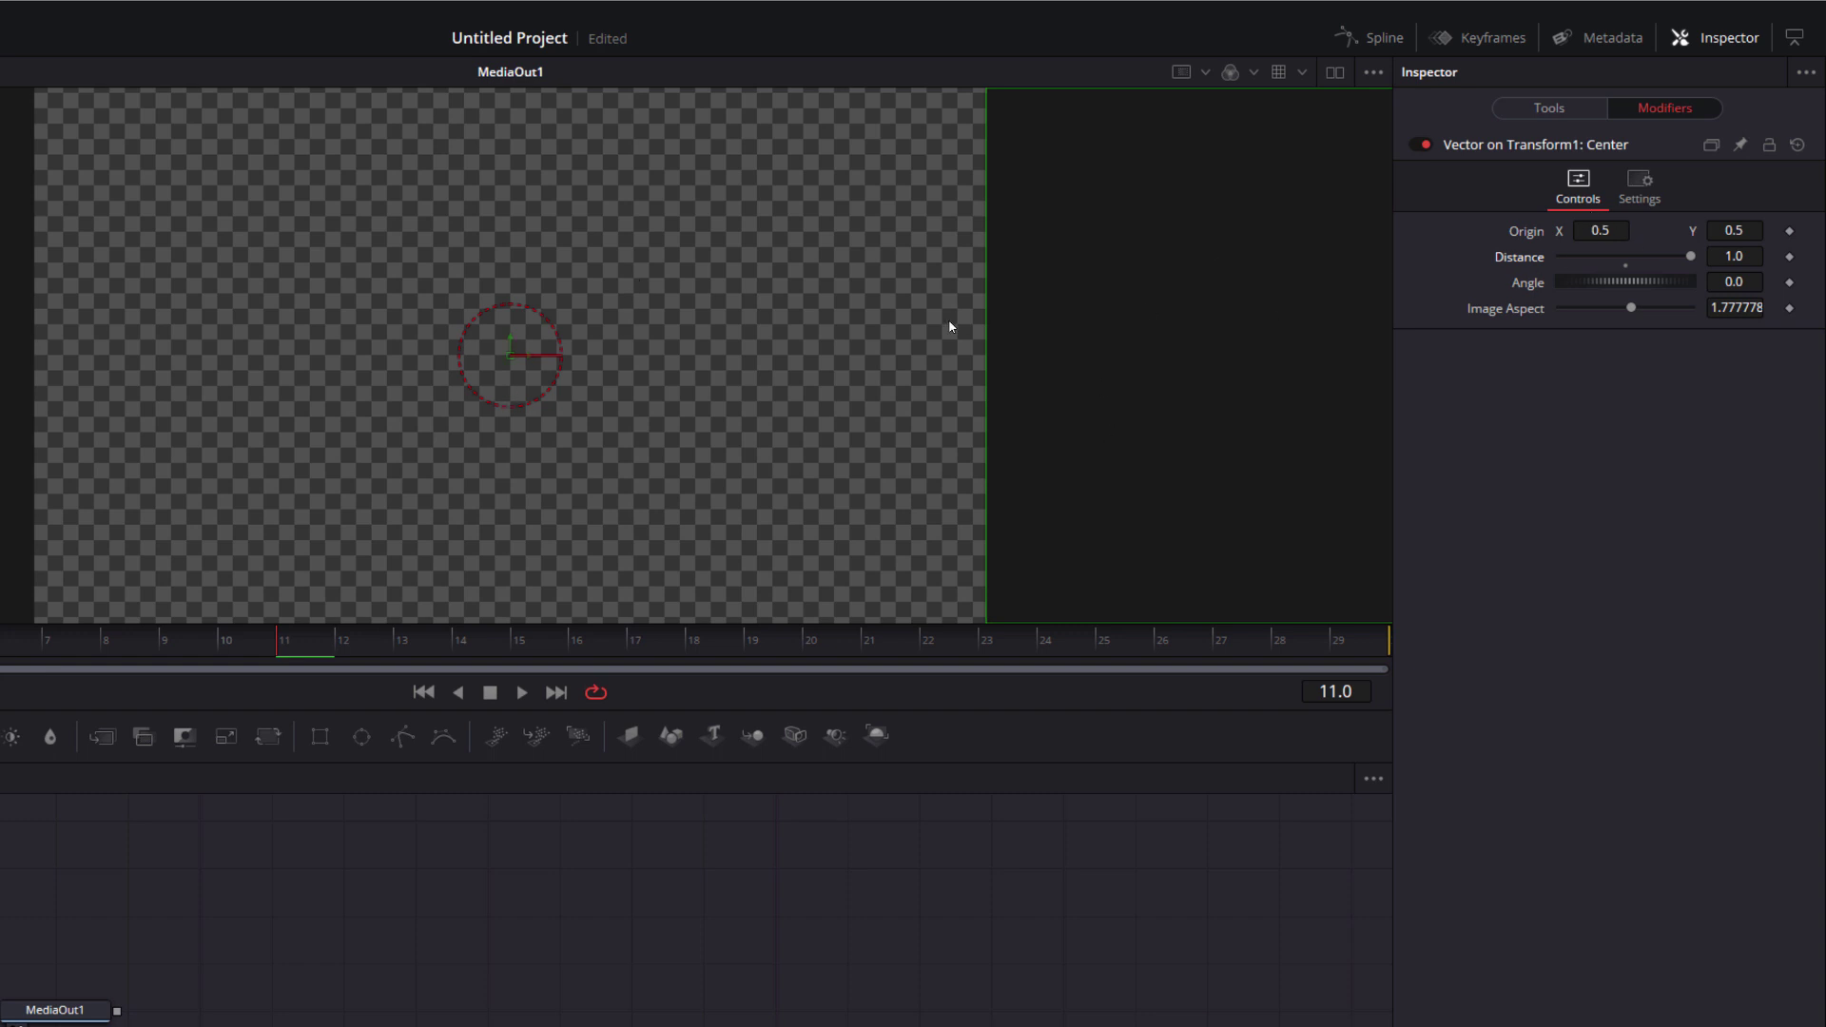
pyautogui.doubleClick(1534, 259)
pyautogui.moveTo(1627, 259)
pyautogui.mouseDown()
pyautogui.moveTo(1531, 264)
pyautogui.moveTo(1676, 256)
pyautogui.moveTo(1569, 253)
pyautogui.moveTo(1599, 266)
pyautogui.mouseUp()
pyautogui.doubleClick(1512, 255)
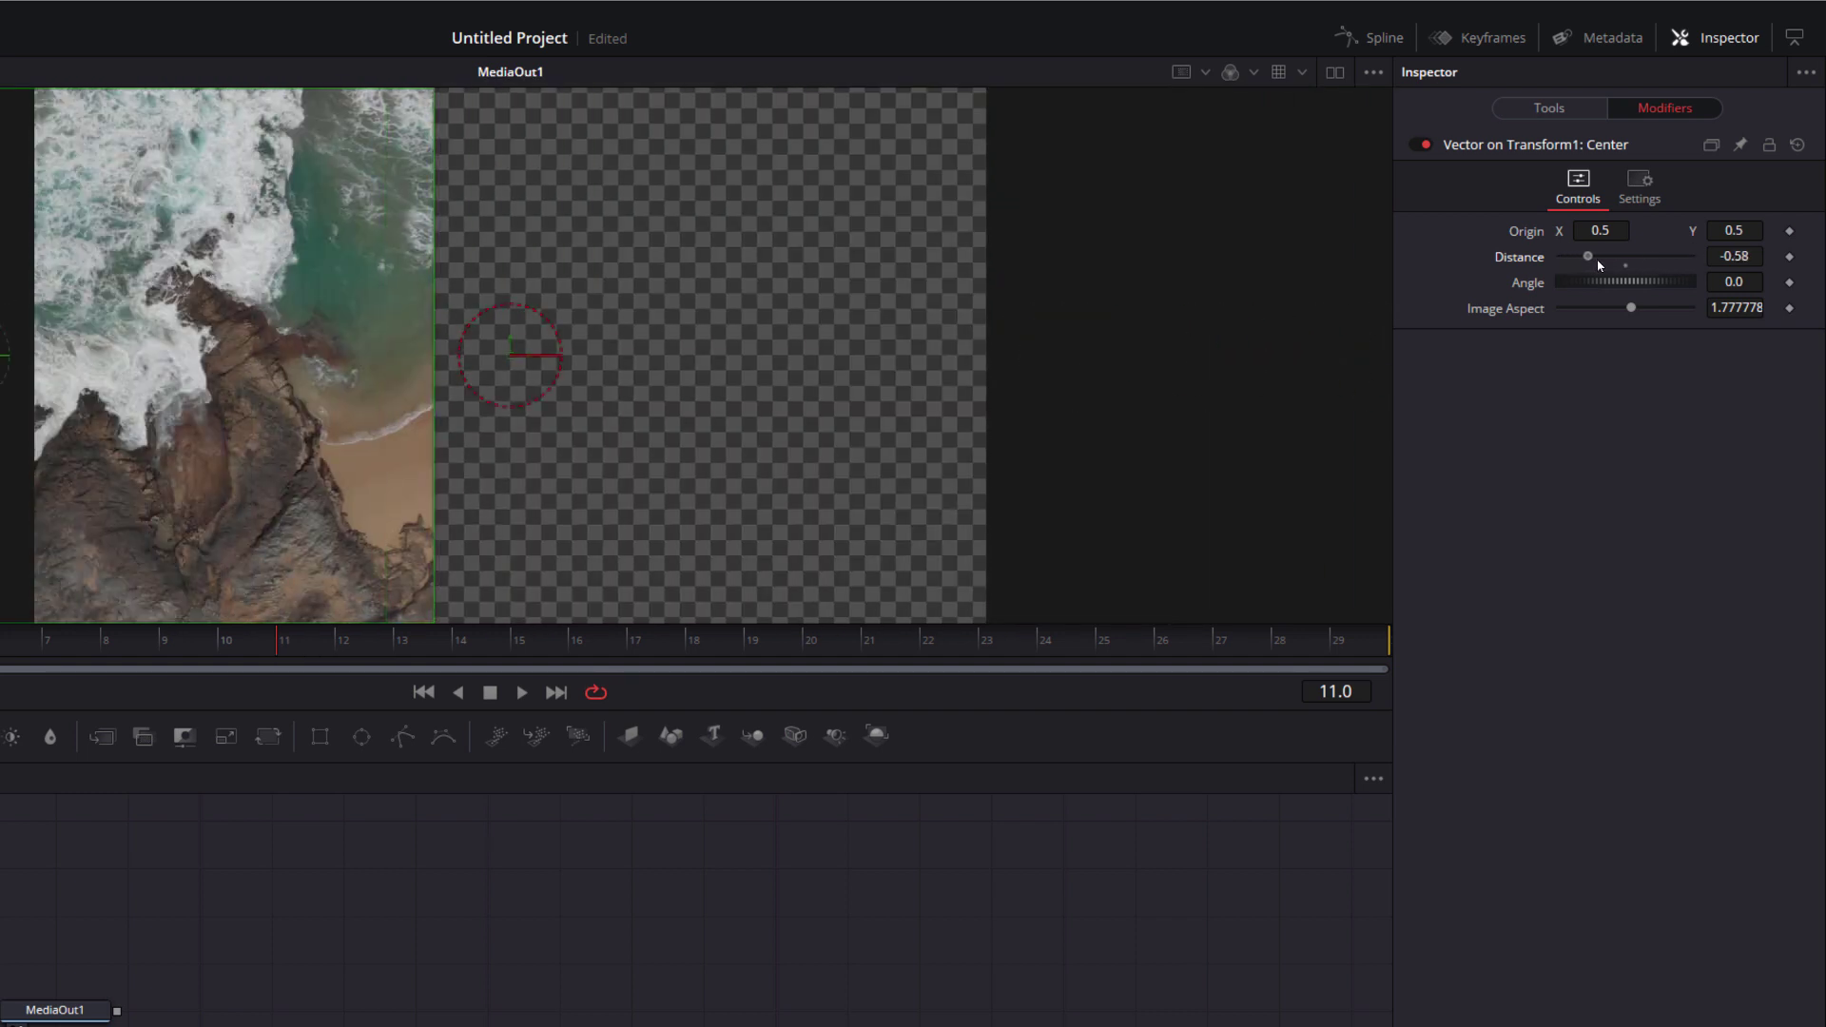
pyautogui.doubleClick(1536, 265)
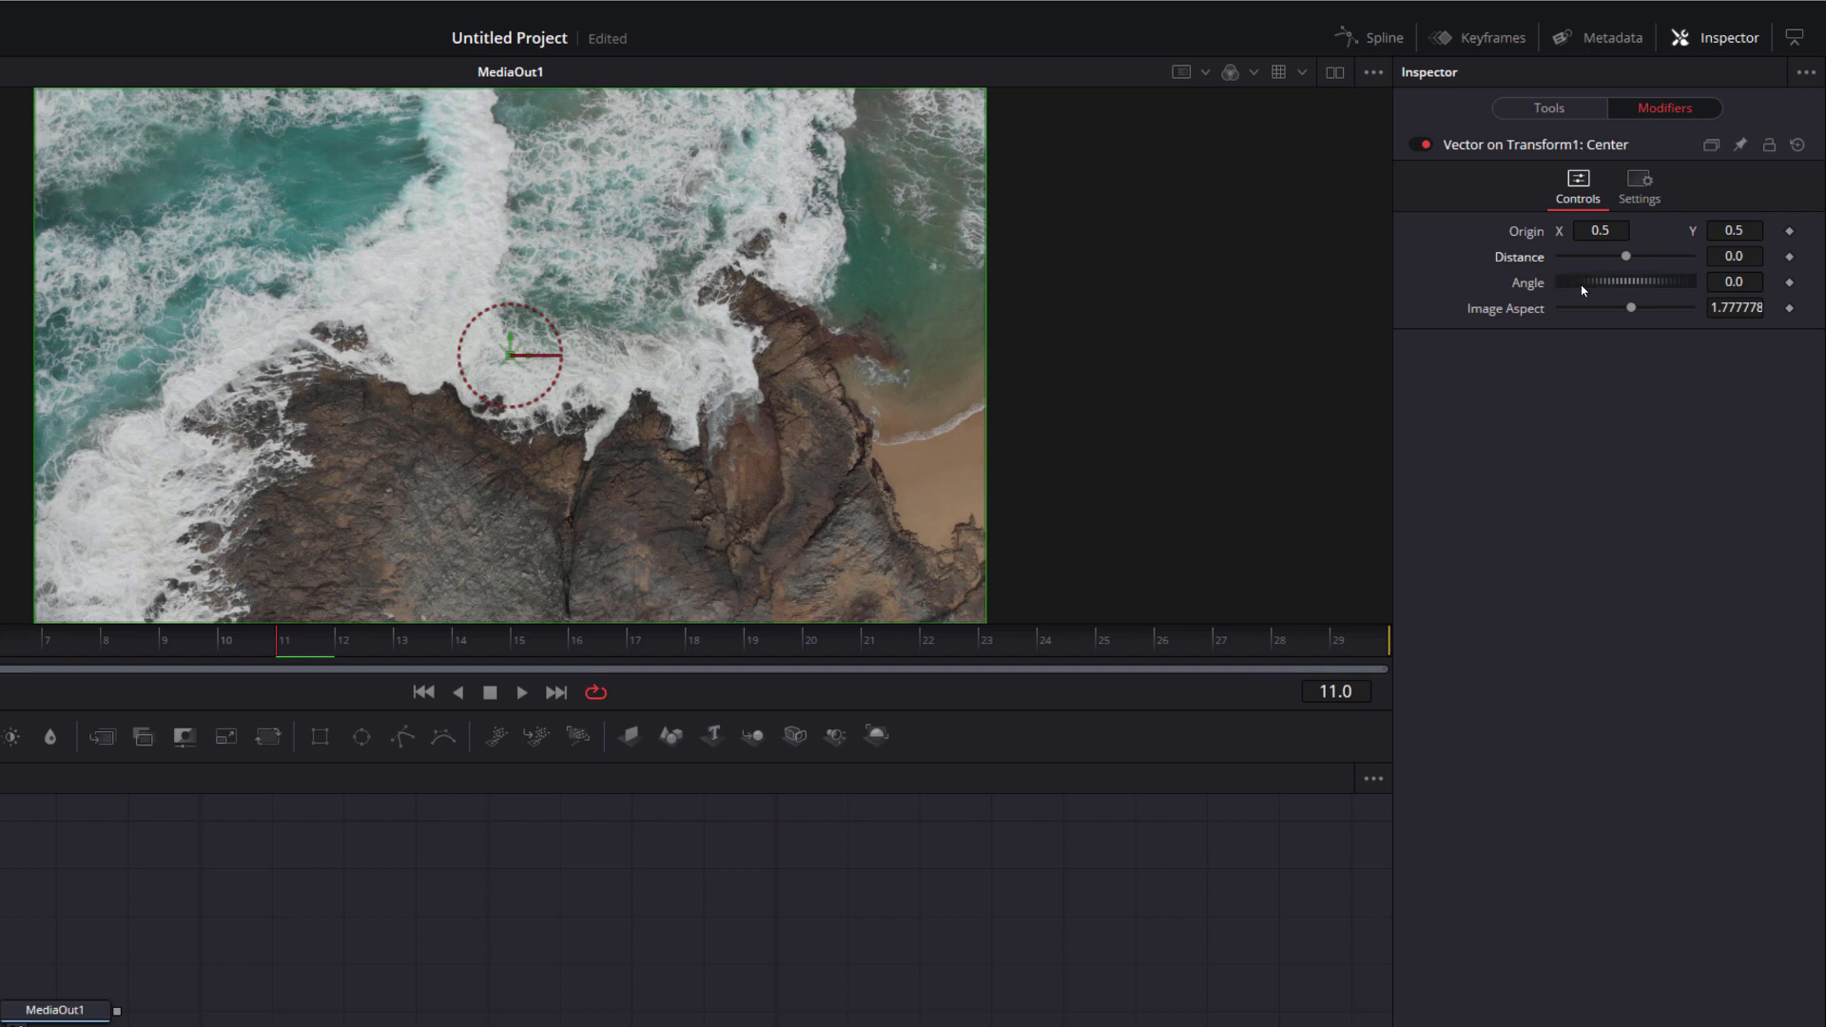
# Try a vertical slide with the vector's Angle at 90 and Distance at -0.44, and reset both to their defaults.
pyautogui.click(1734, 282)
pyautogui.write('90')
pyautogui.press('Tab')
pyautogui.moveTo(1623, 262)
pyautogui.mouseDown()
pyautogui.moveTo(1662, 265)
pyautogui.moveTo(1596, 268)
pyautogui.mouseUp()
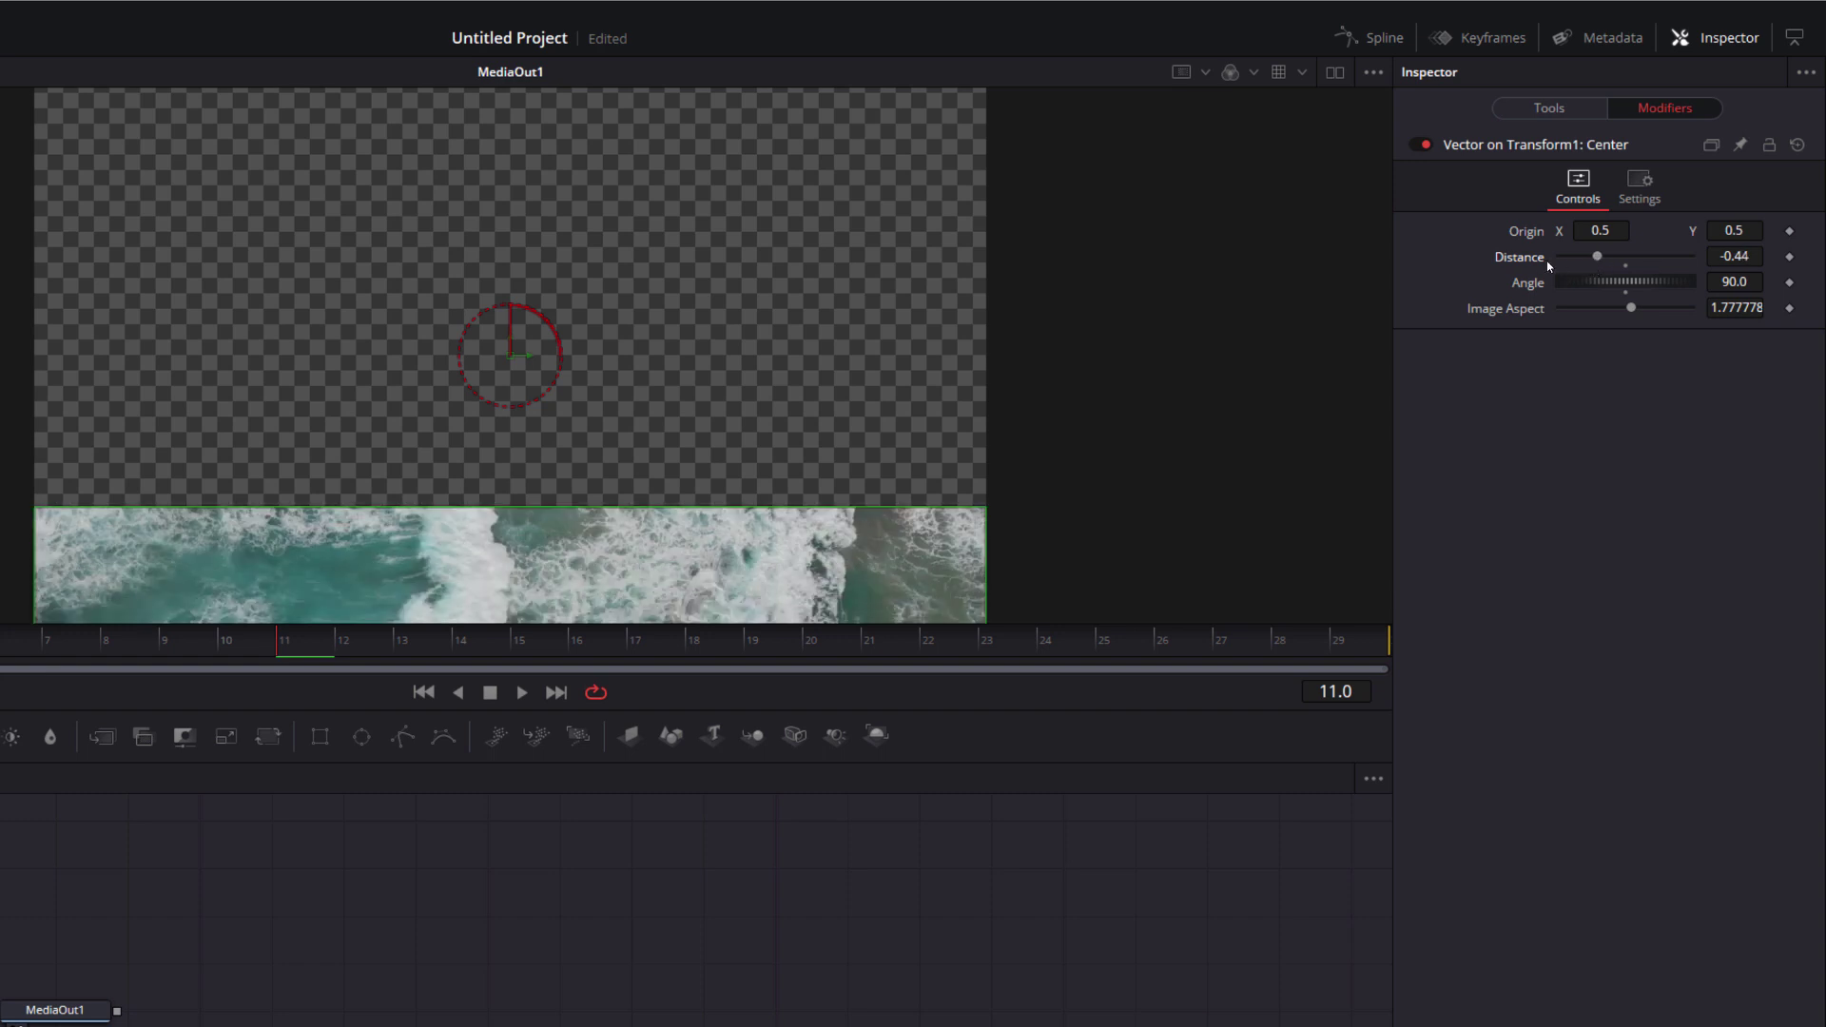
pyautogui.doubleClick(1541, 261)
pyautogui.doubleClick(1532, 285)
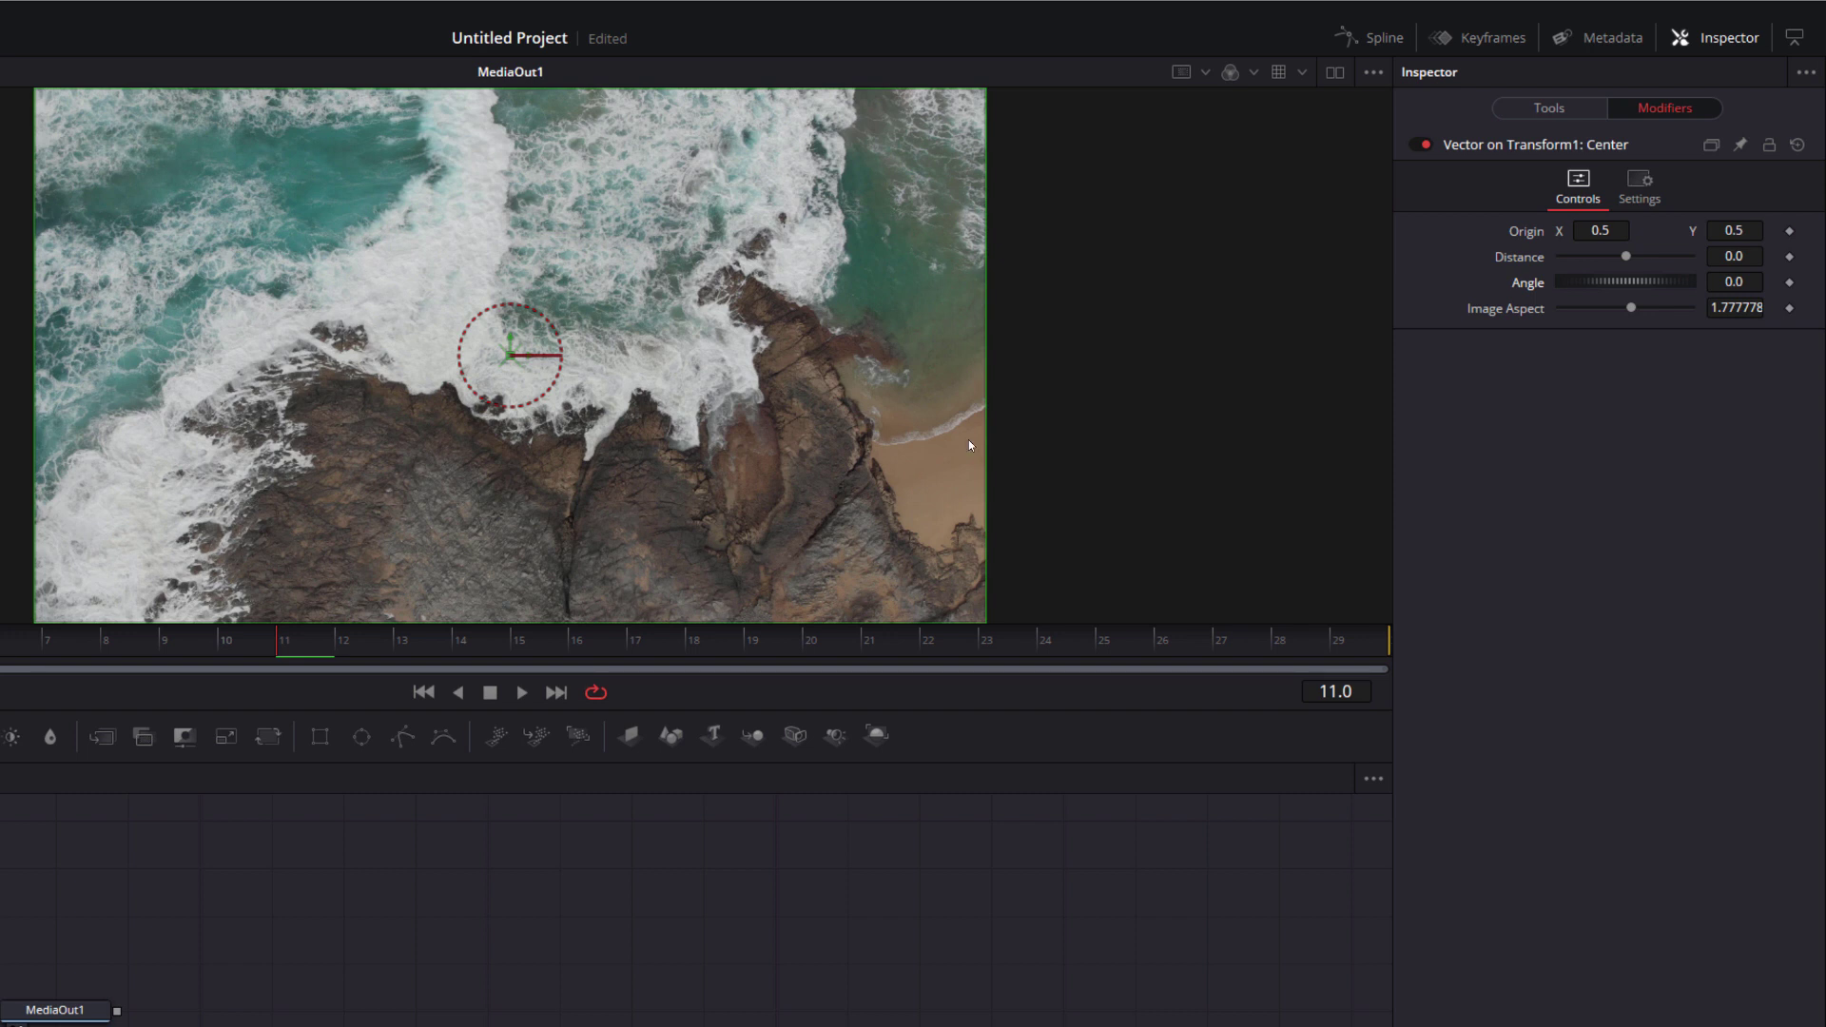
# Modify the vector's Distance with Anim Curves and check how the image slides across the transition's full frame range.
pyautogui.rightClick(1526, 260)
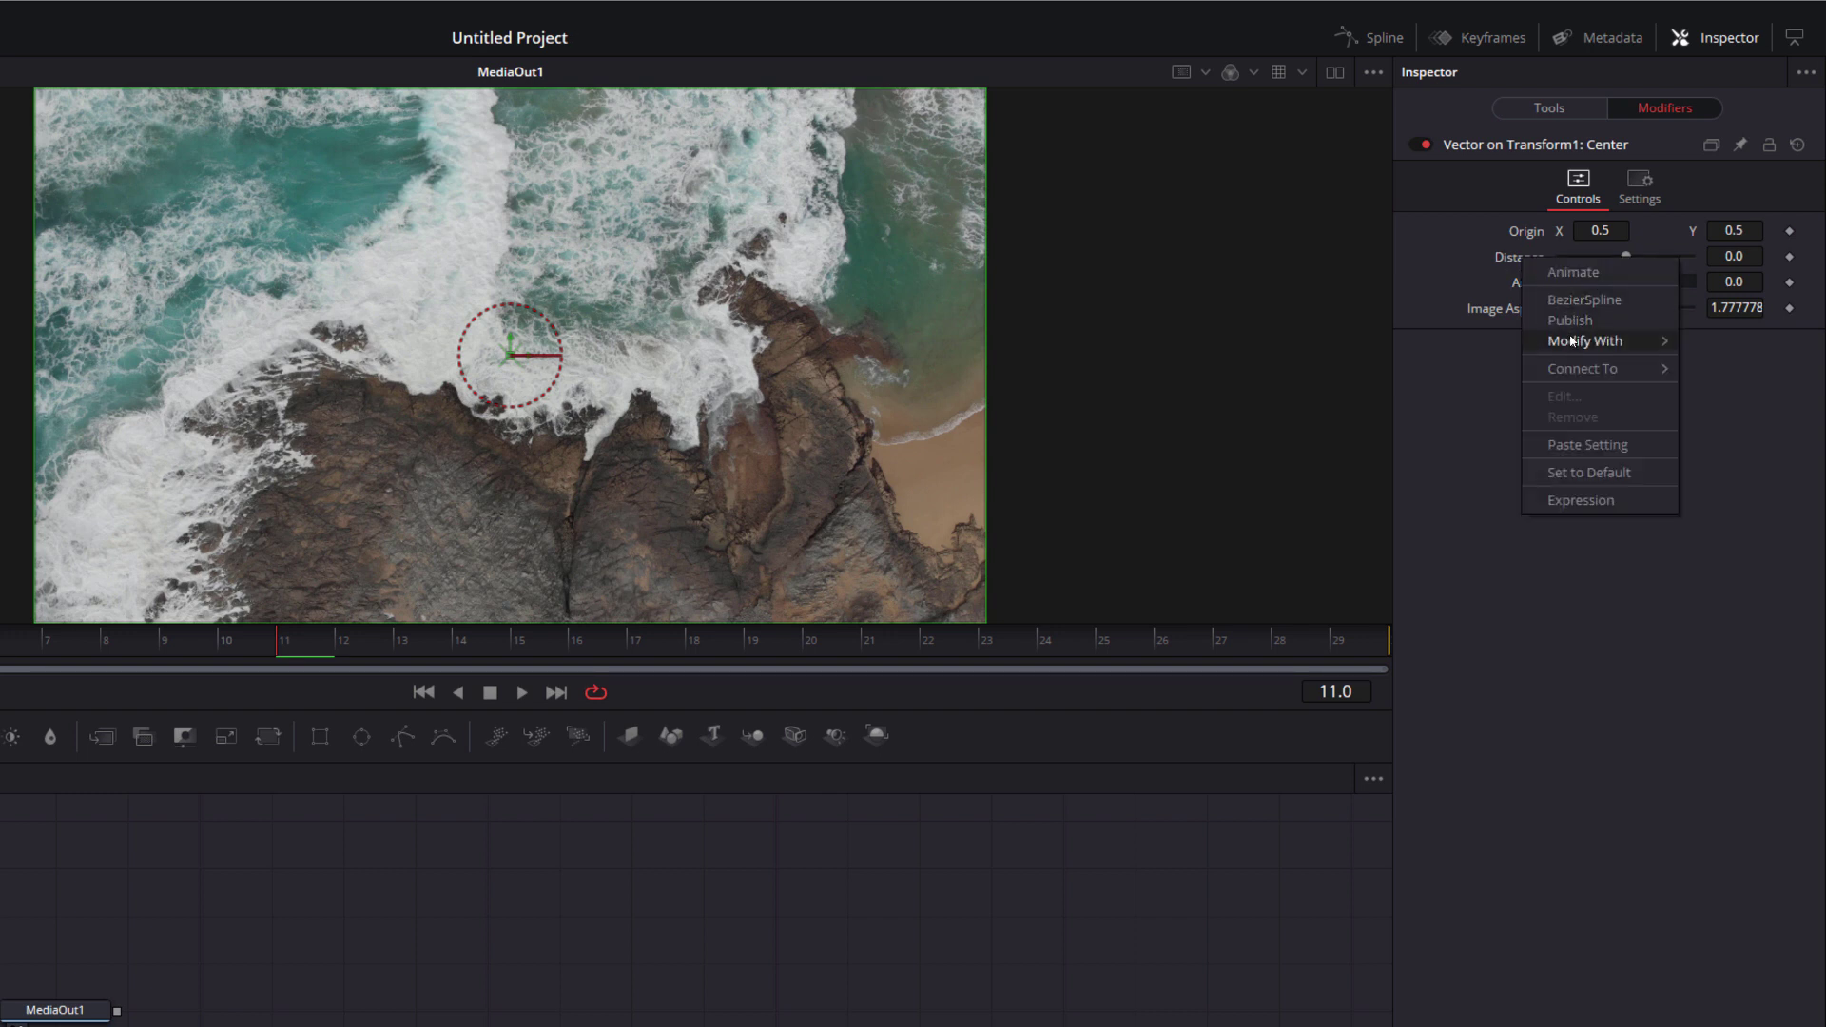
pyautogui.moveTo(1571, 343)
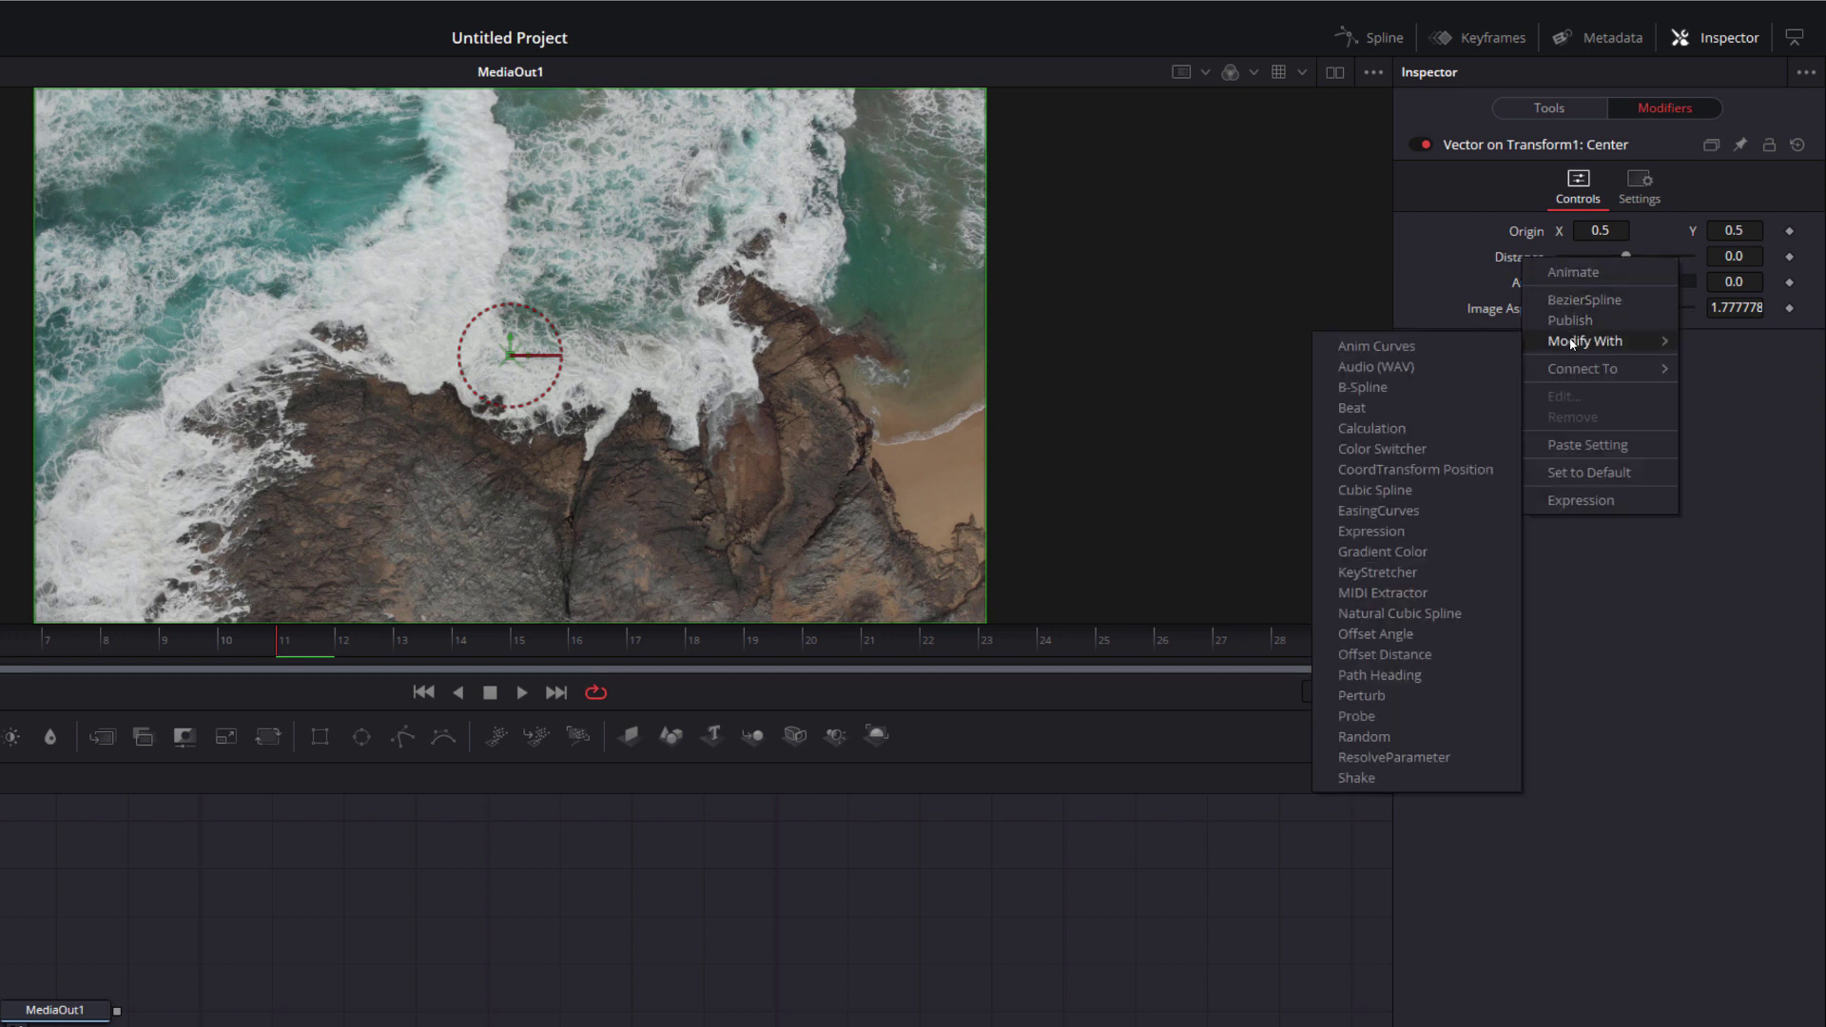
pyautogui.click(1359, 348)
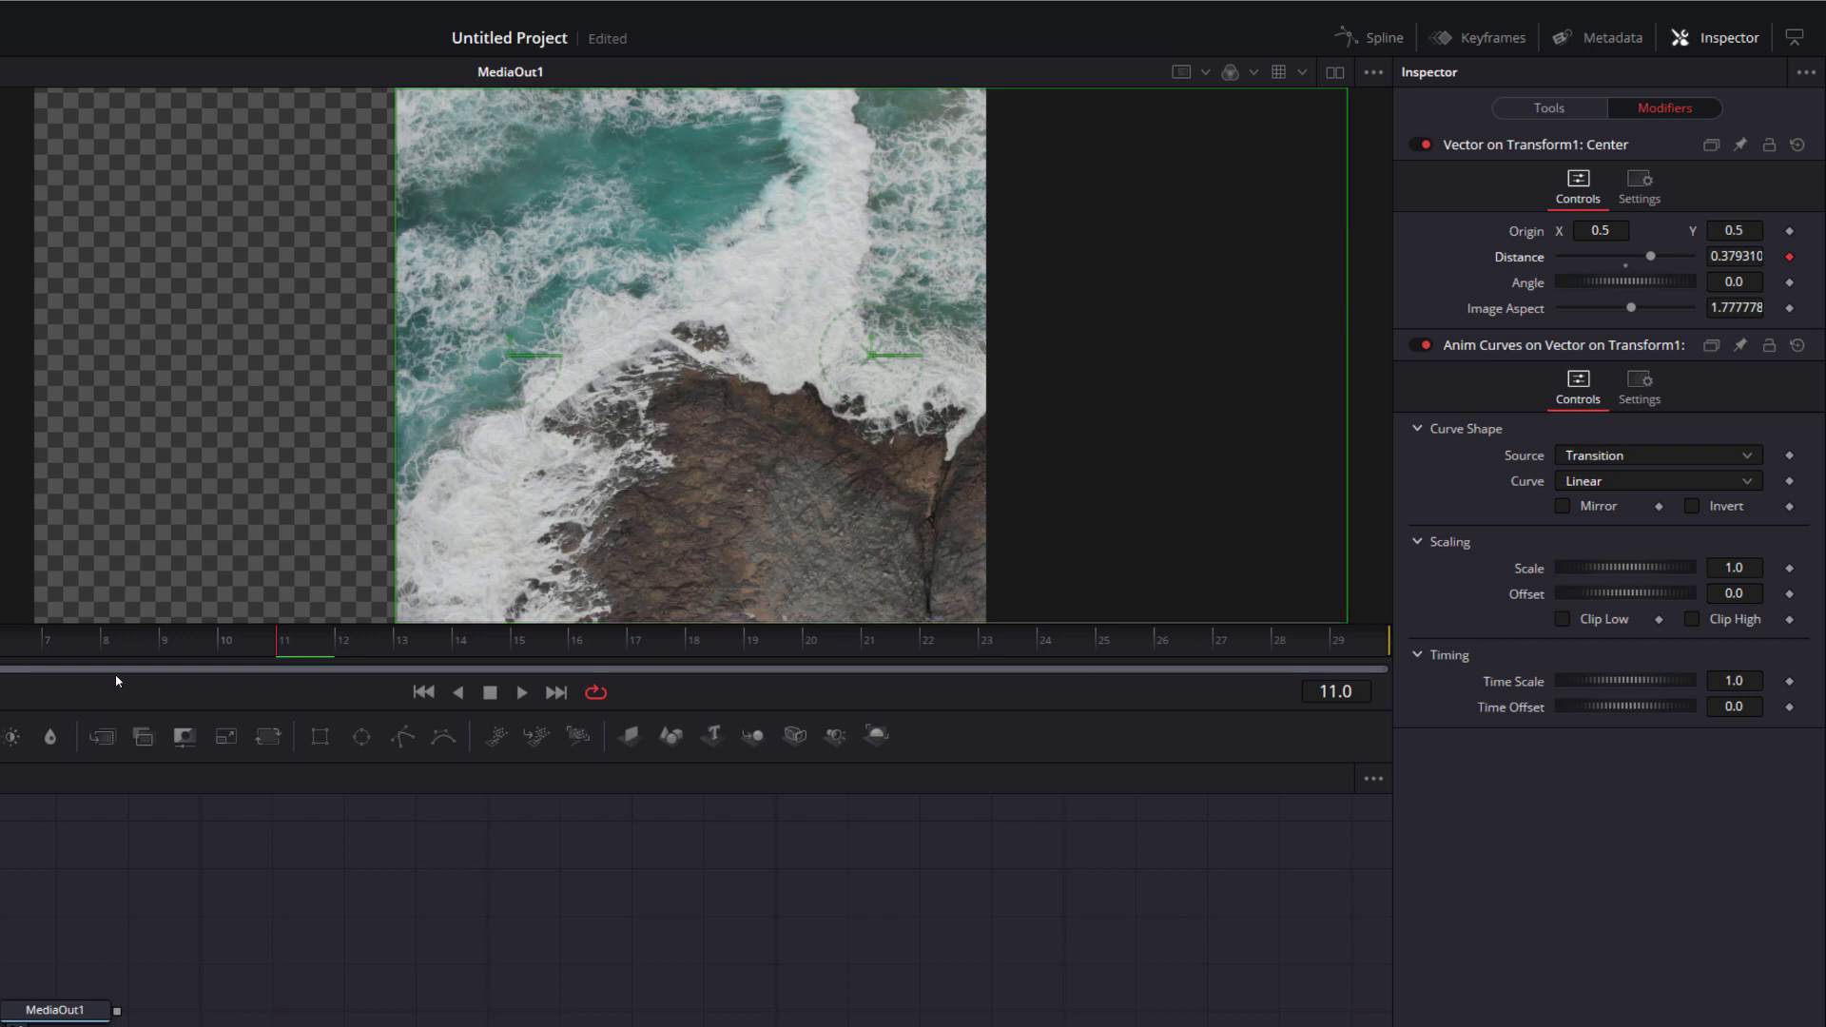
pyautogui.moveTo(105, 666); pyautogui.dragTo(0, 664)
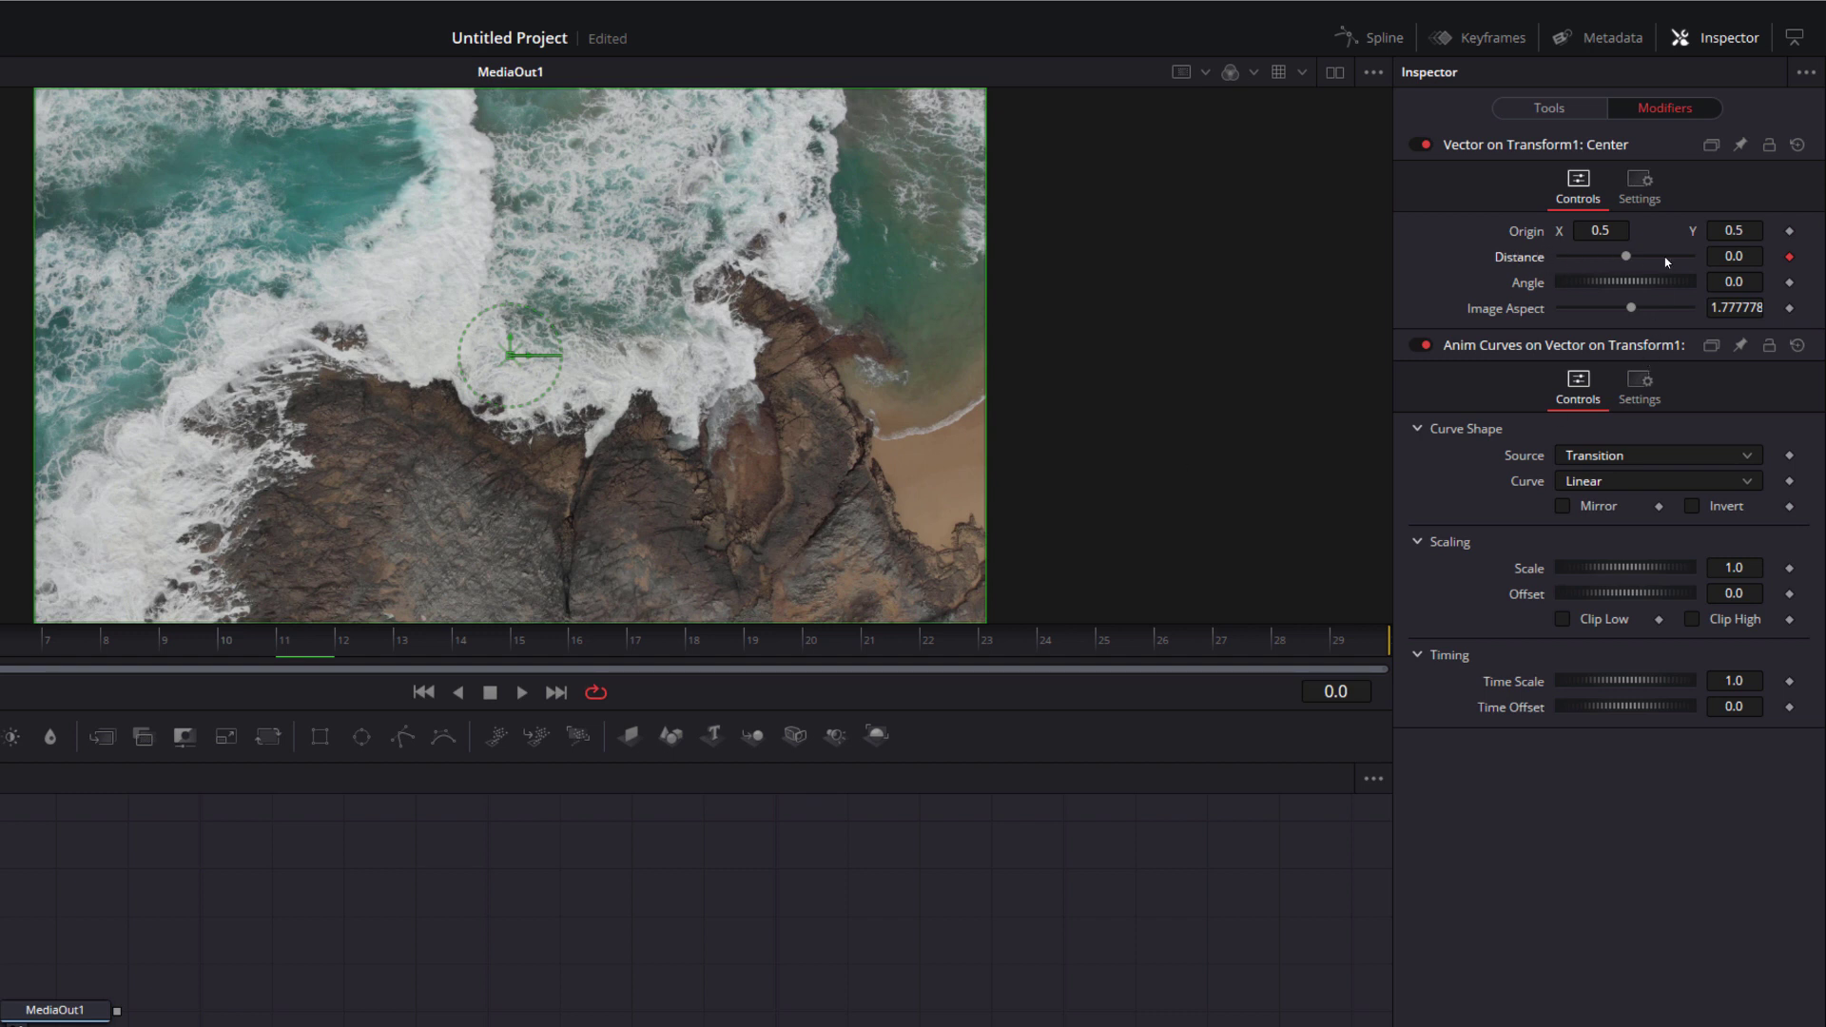
pyautogui.moveTo(2, 664); pyautogui.dragTo(1436, 639)
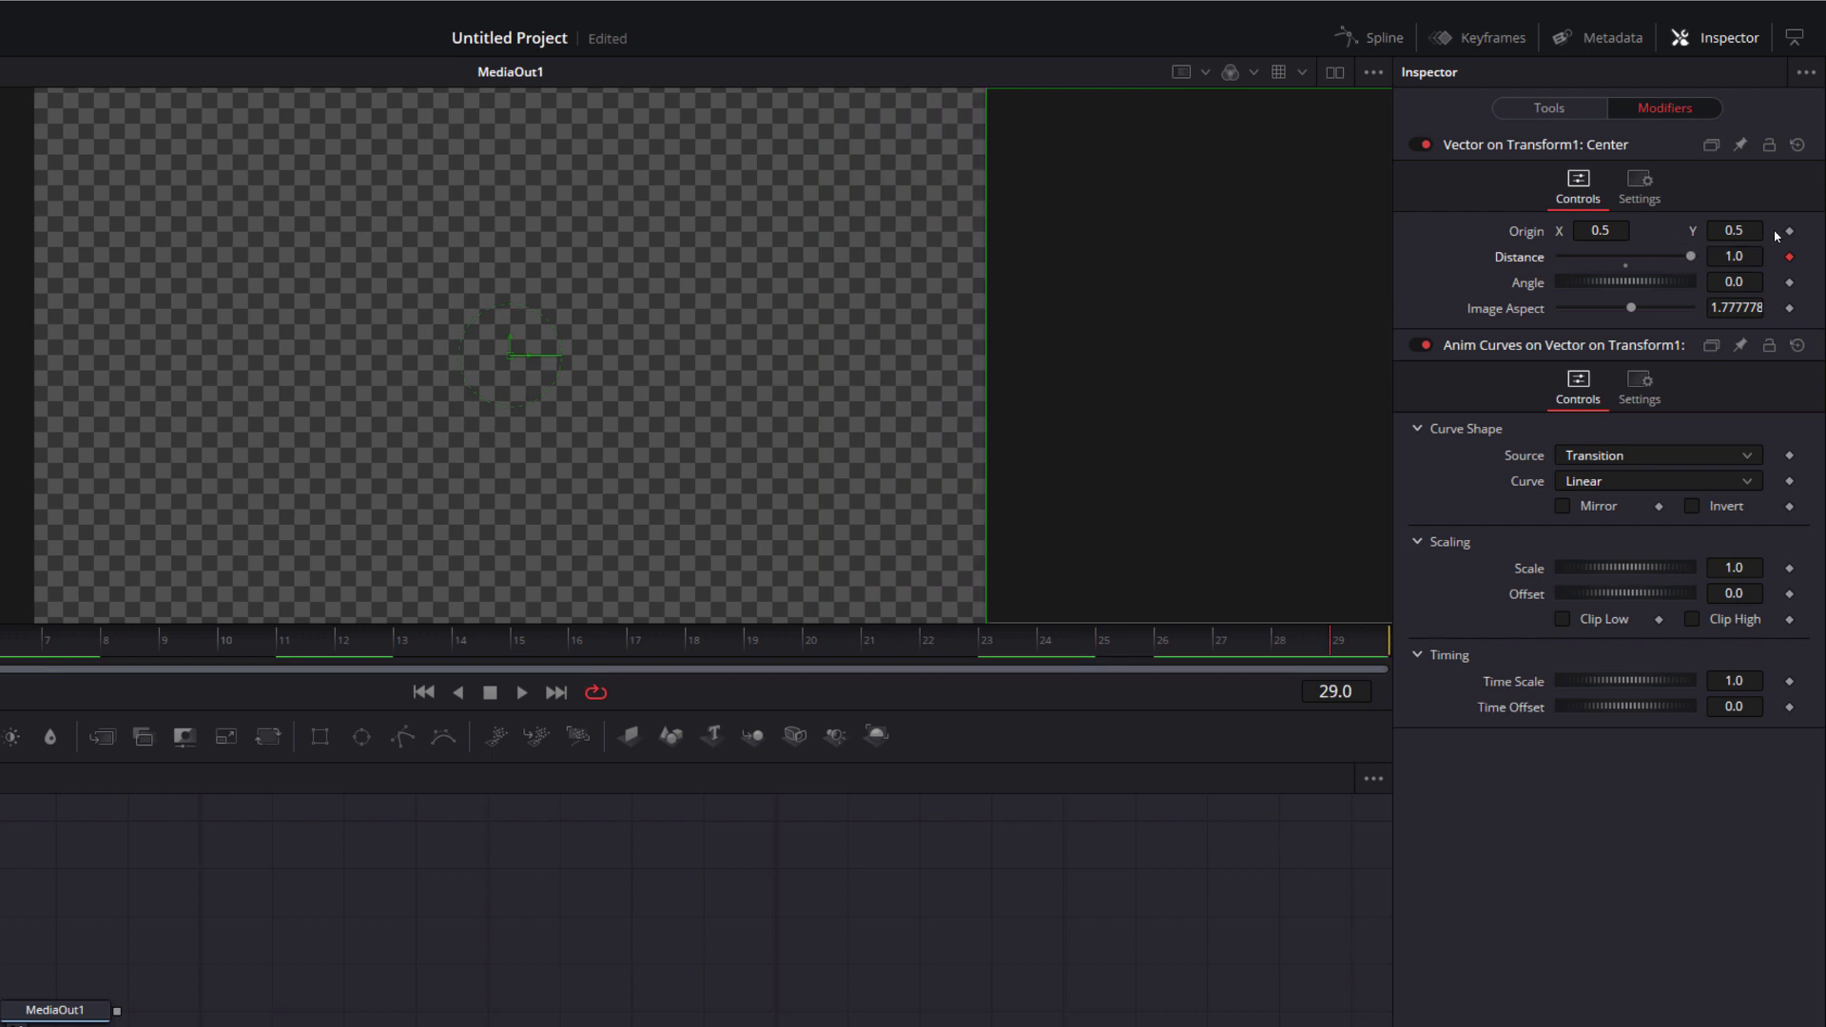
pyautogui.moveTo(1296, 629); pyautogui.dragTo(0, 646)
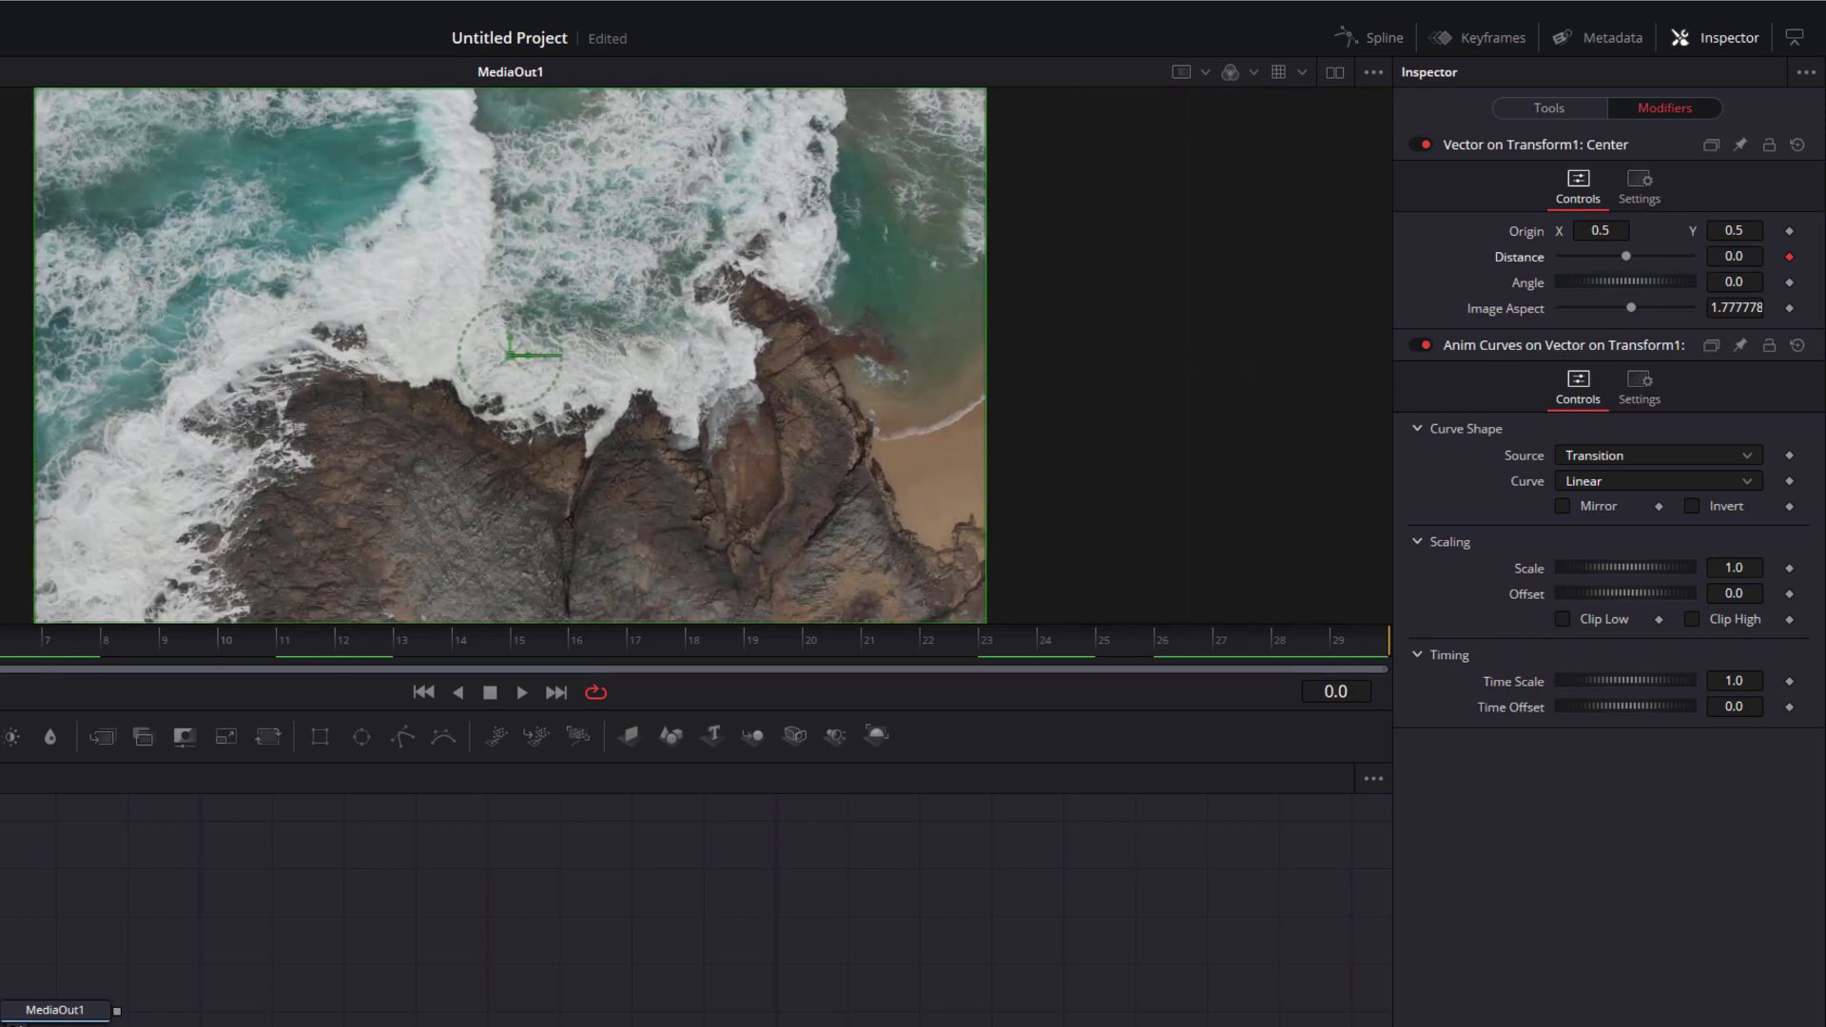
pyautogui.press('space')
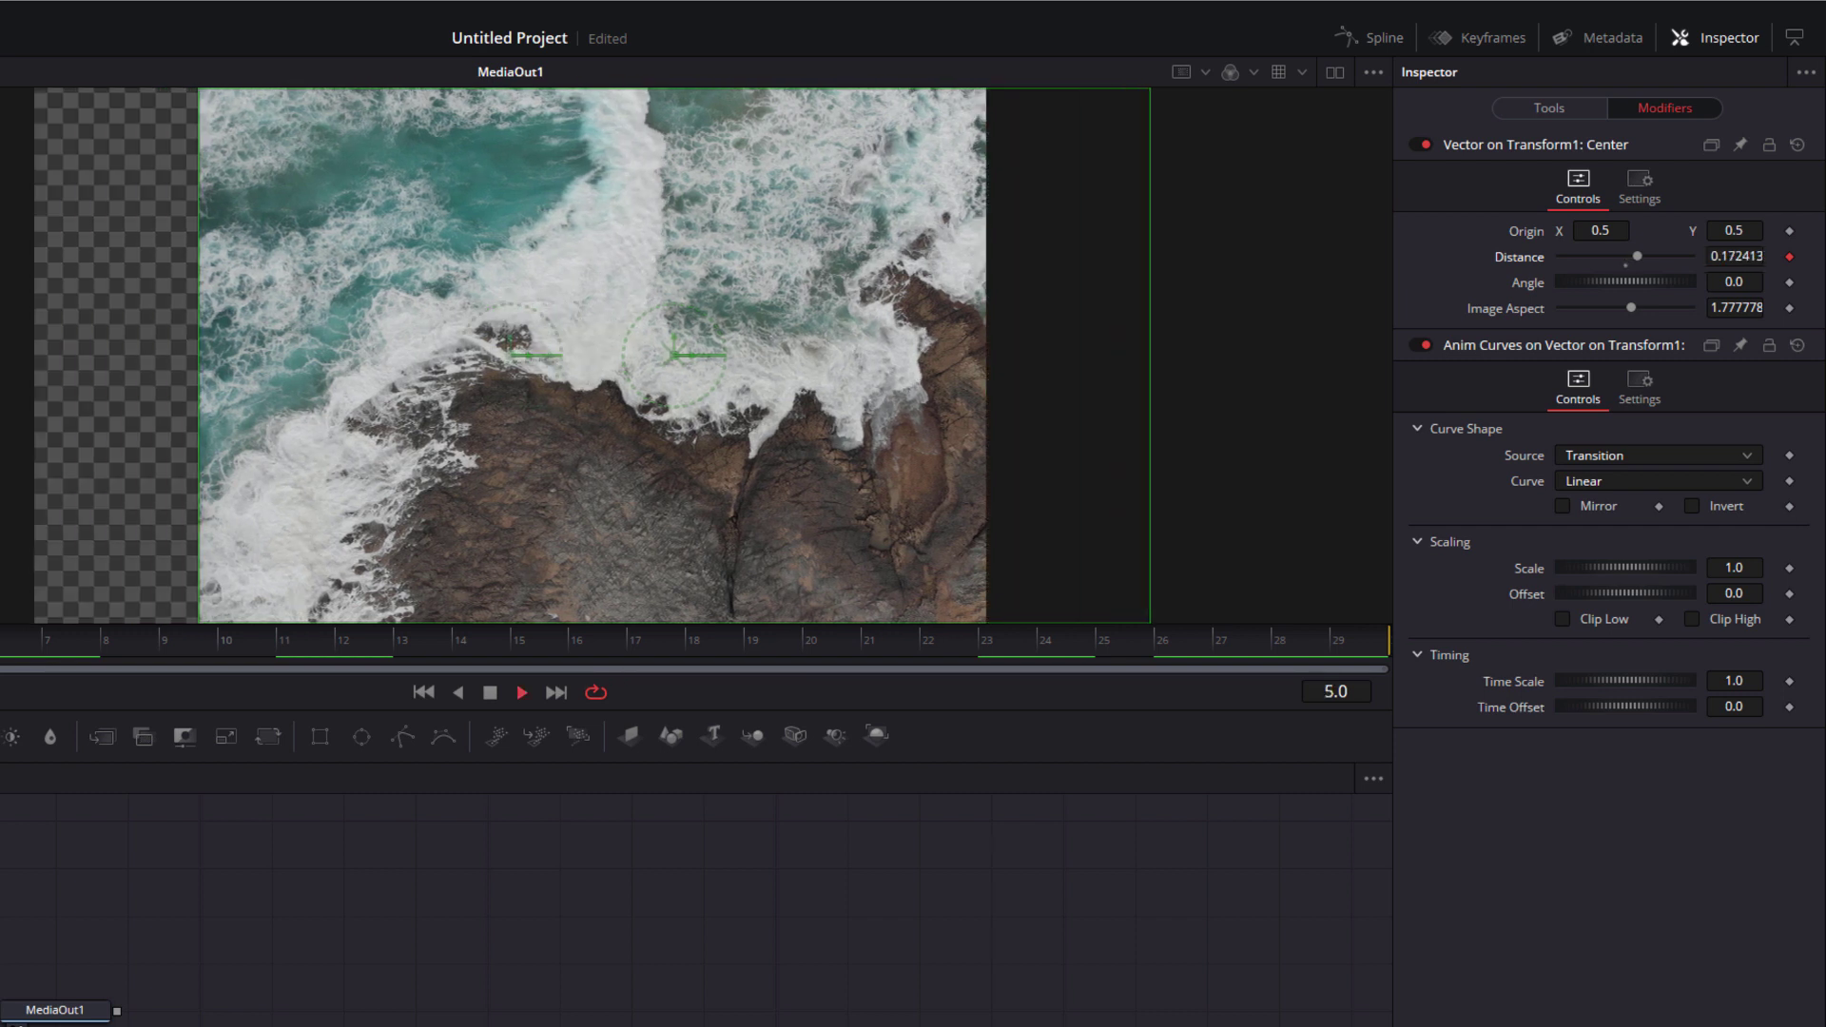
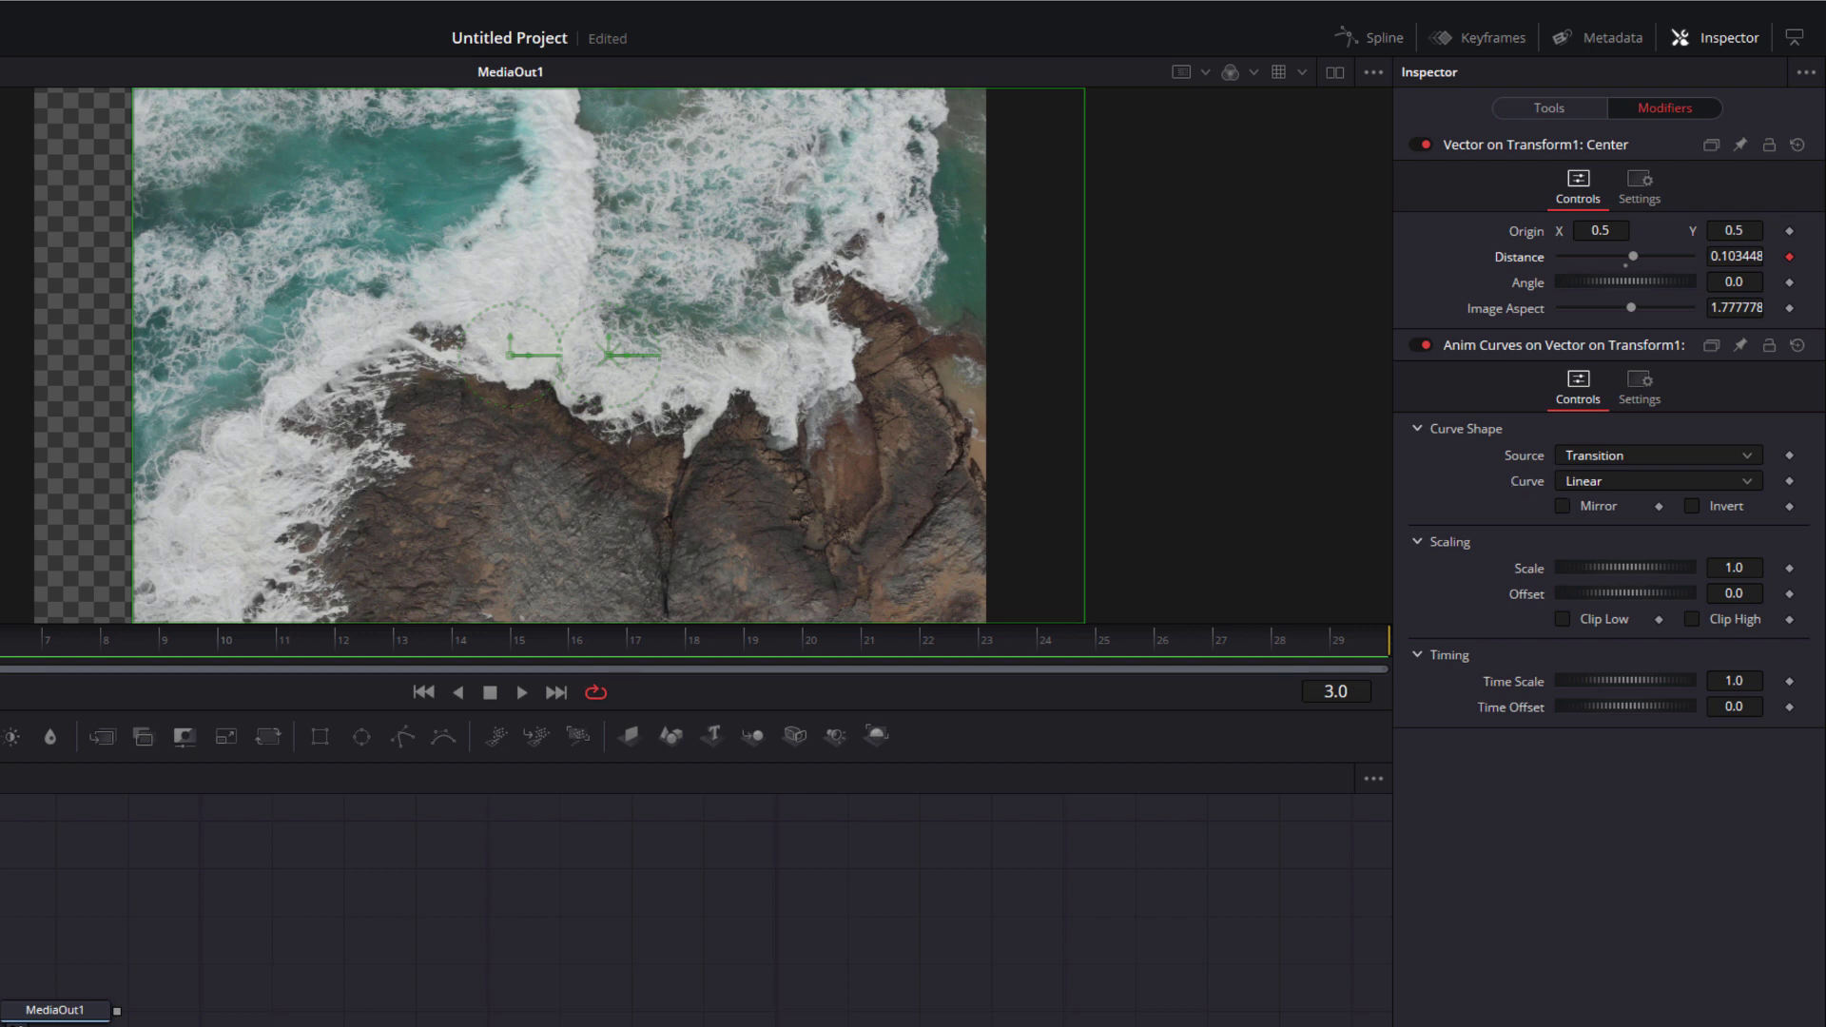
pyautogui.press('space')
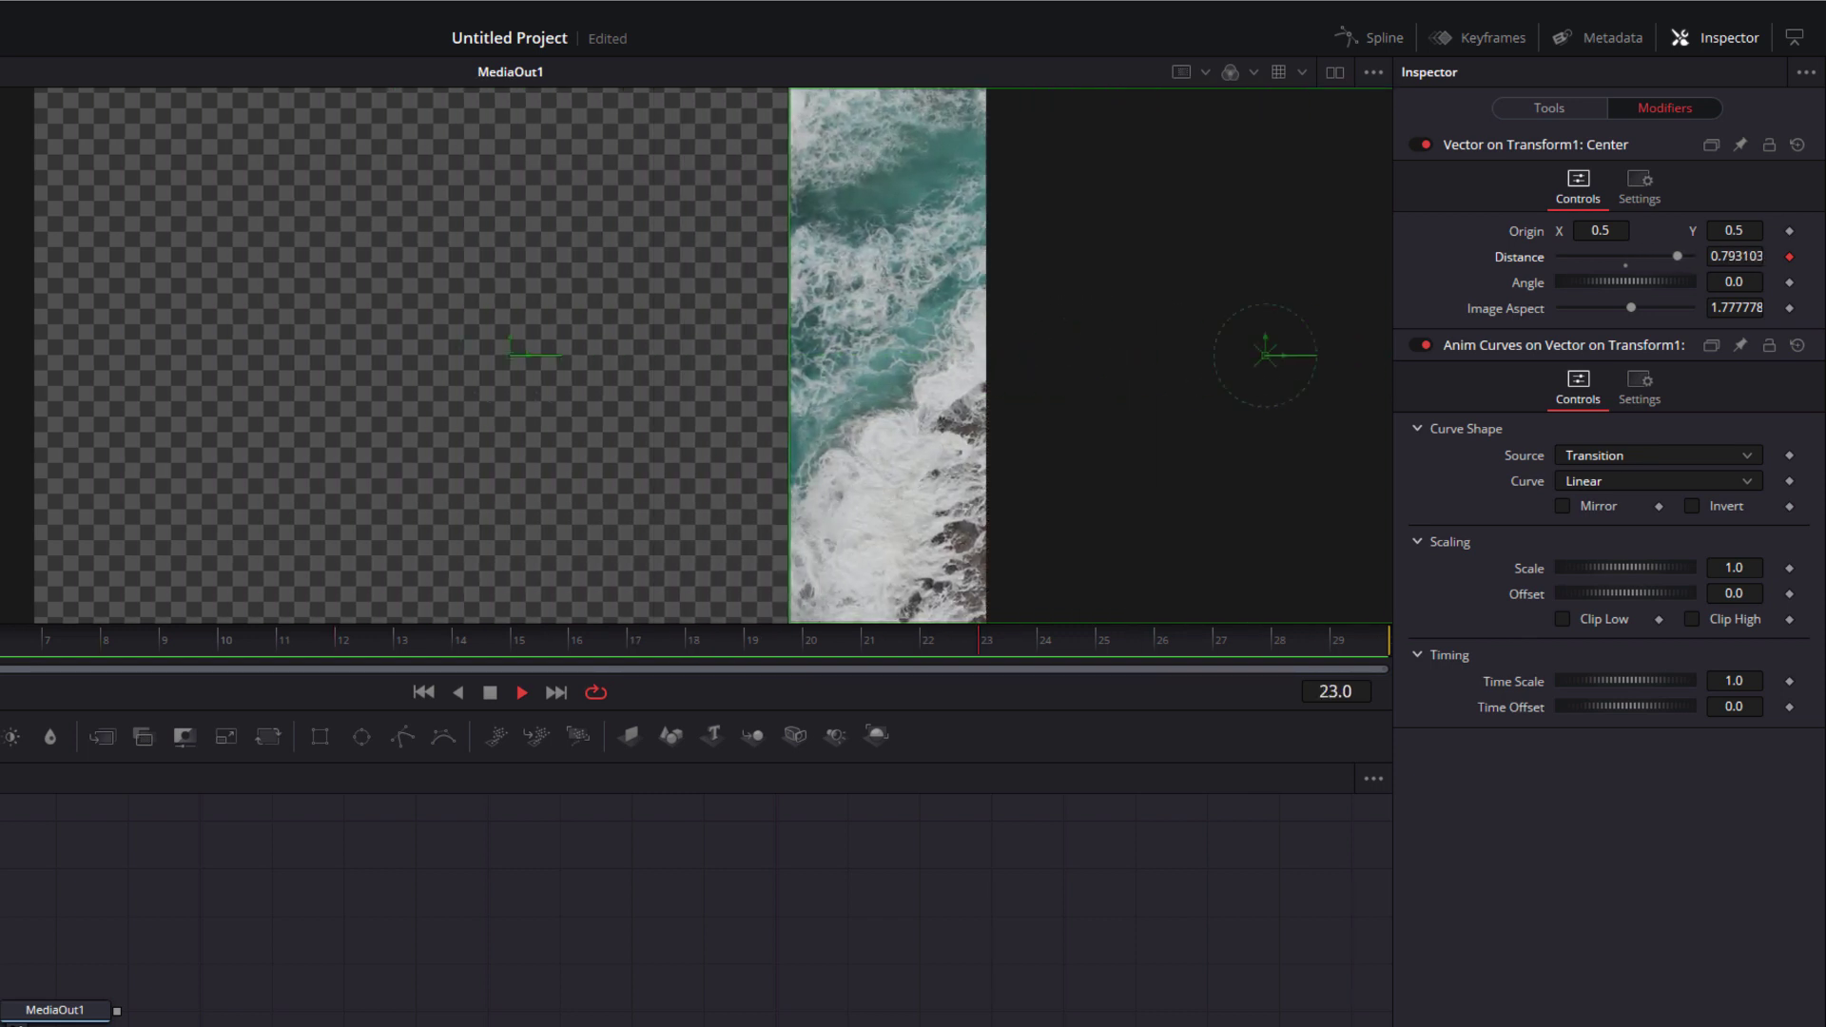
pyautogui.press('space')
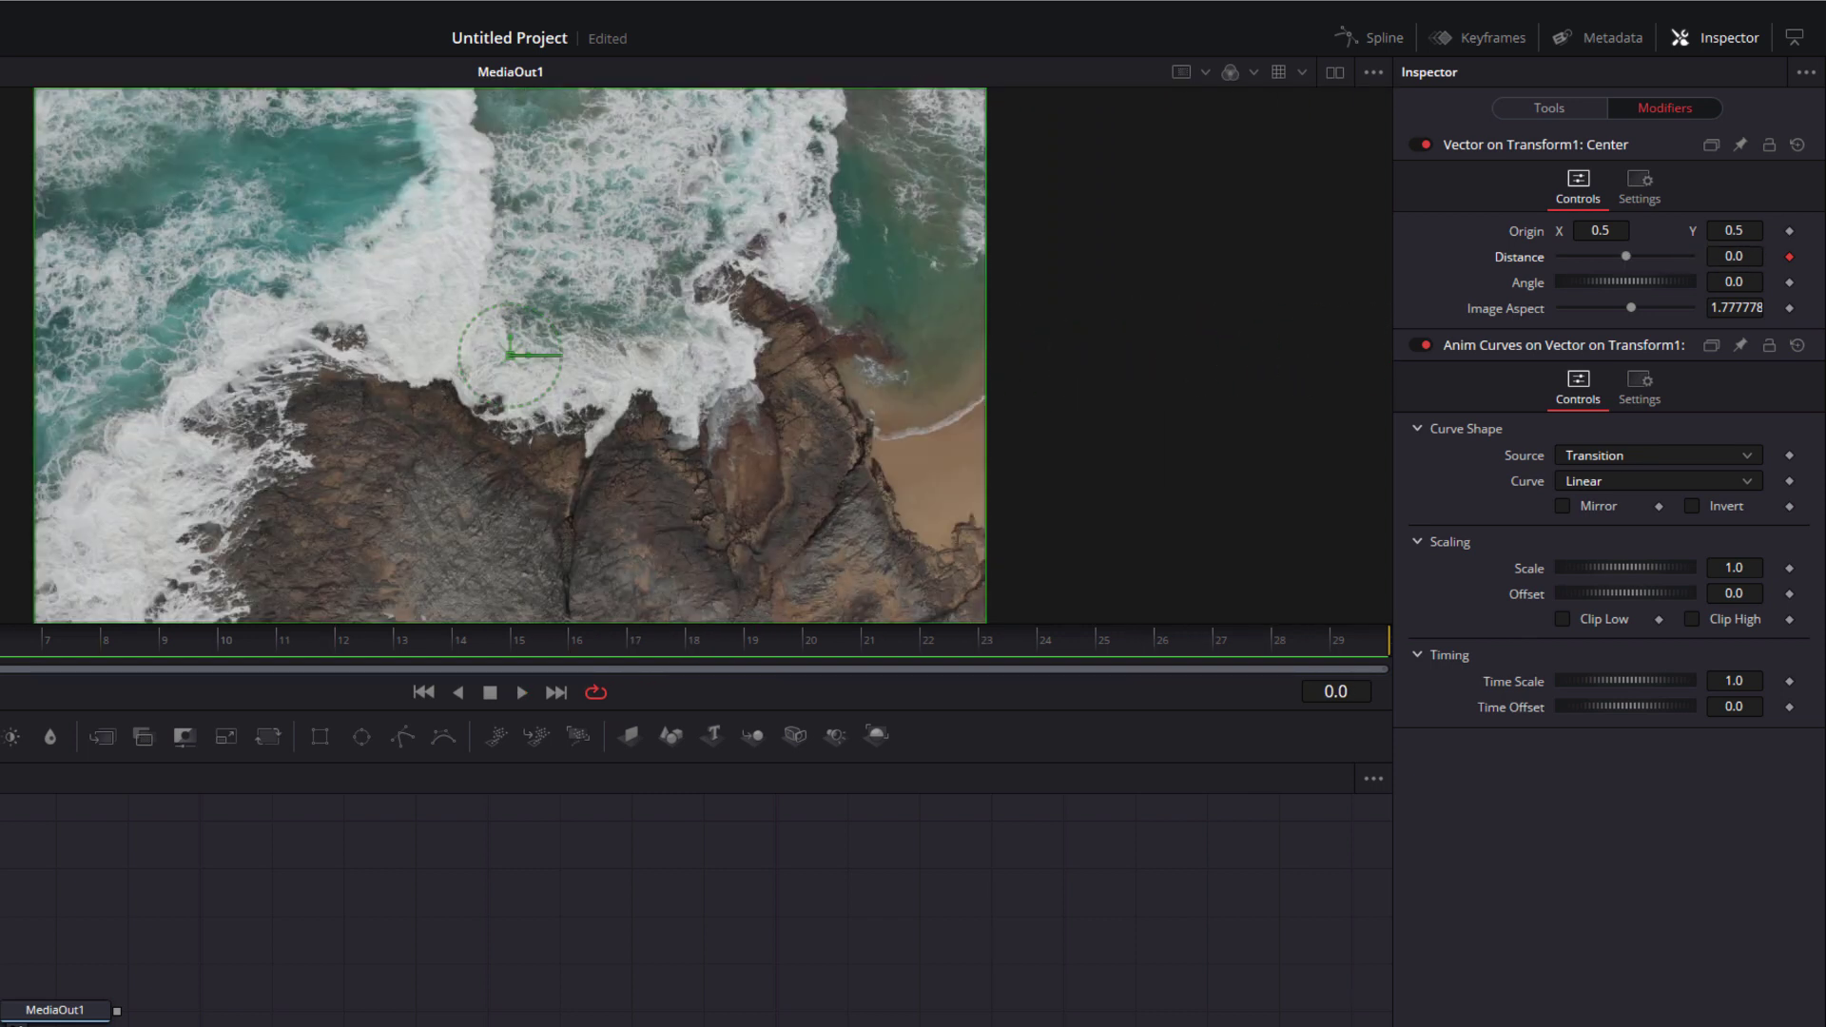
# Change the Anim Curves' curve to Easing with Expo for both In and Out, checking the playback, and save the project.
pyautogui.click(1601, 482)
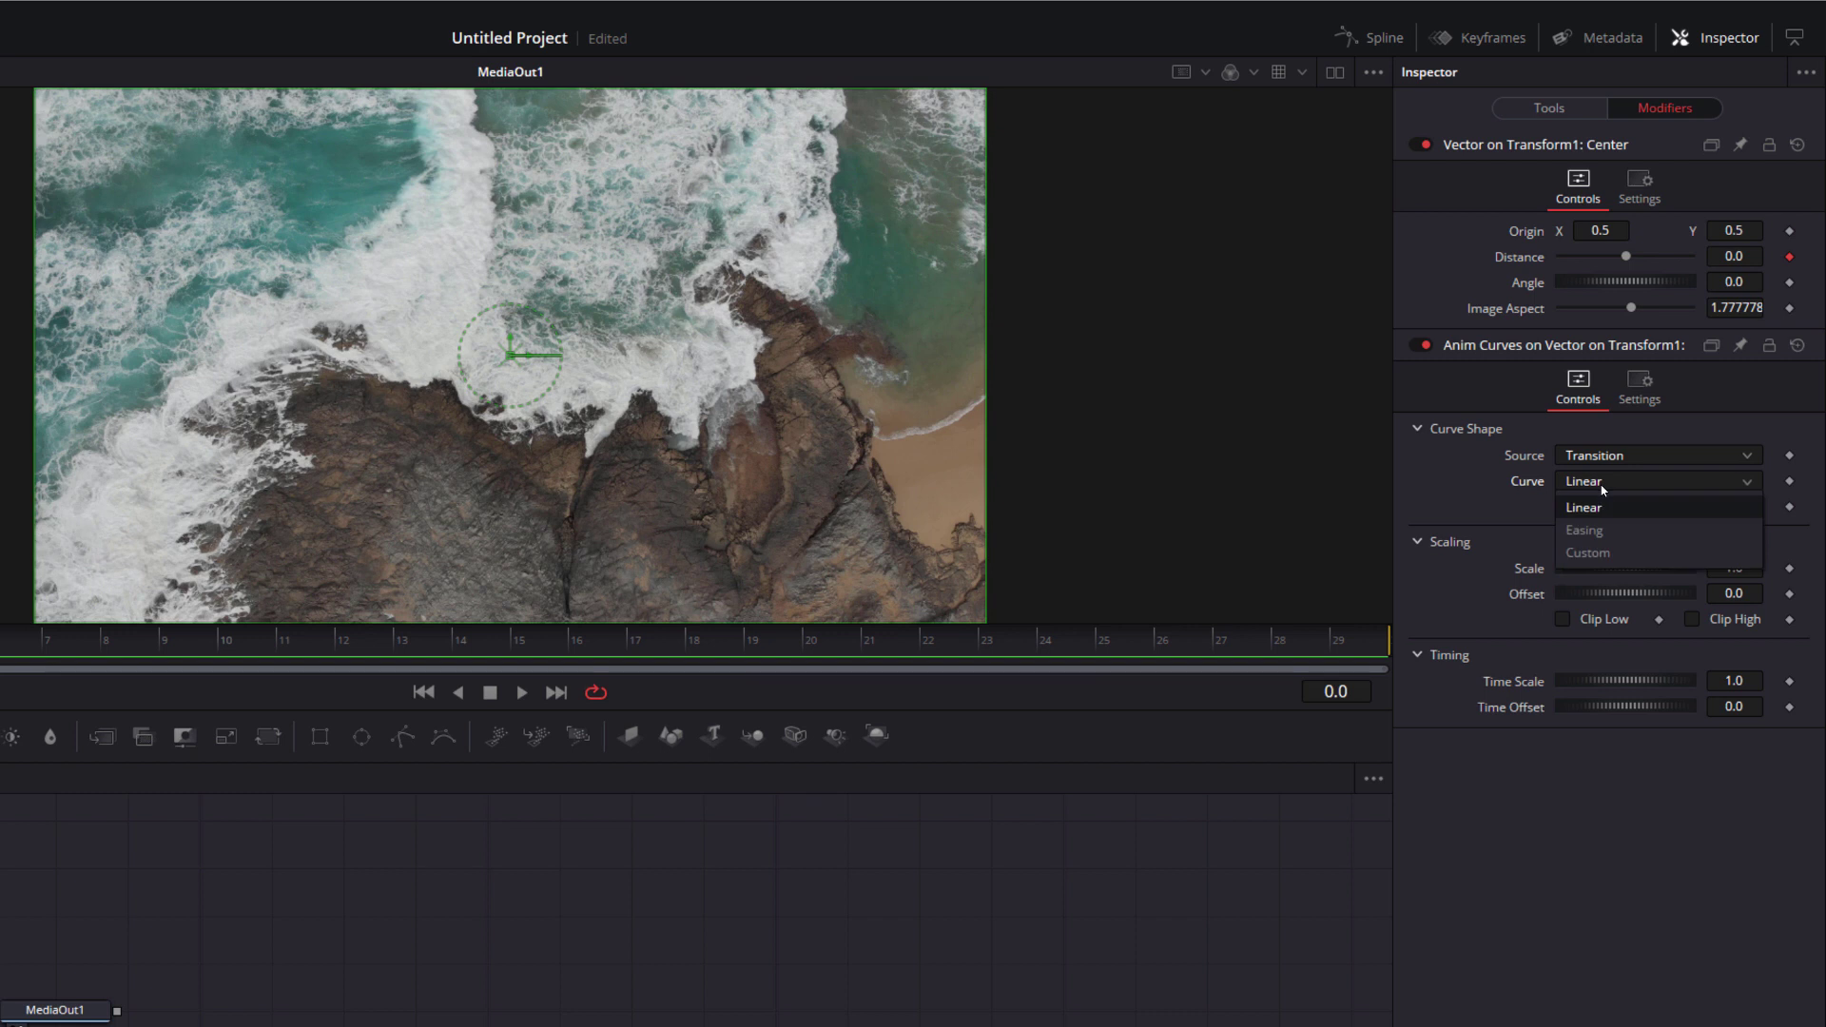
pyautogui.click(1585, 531)
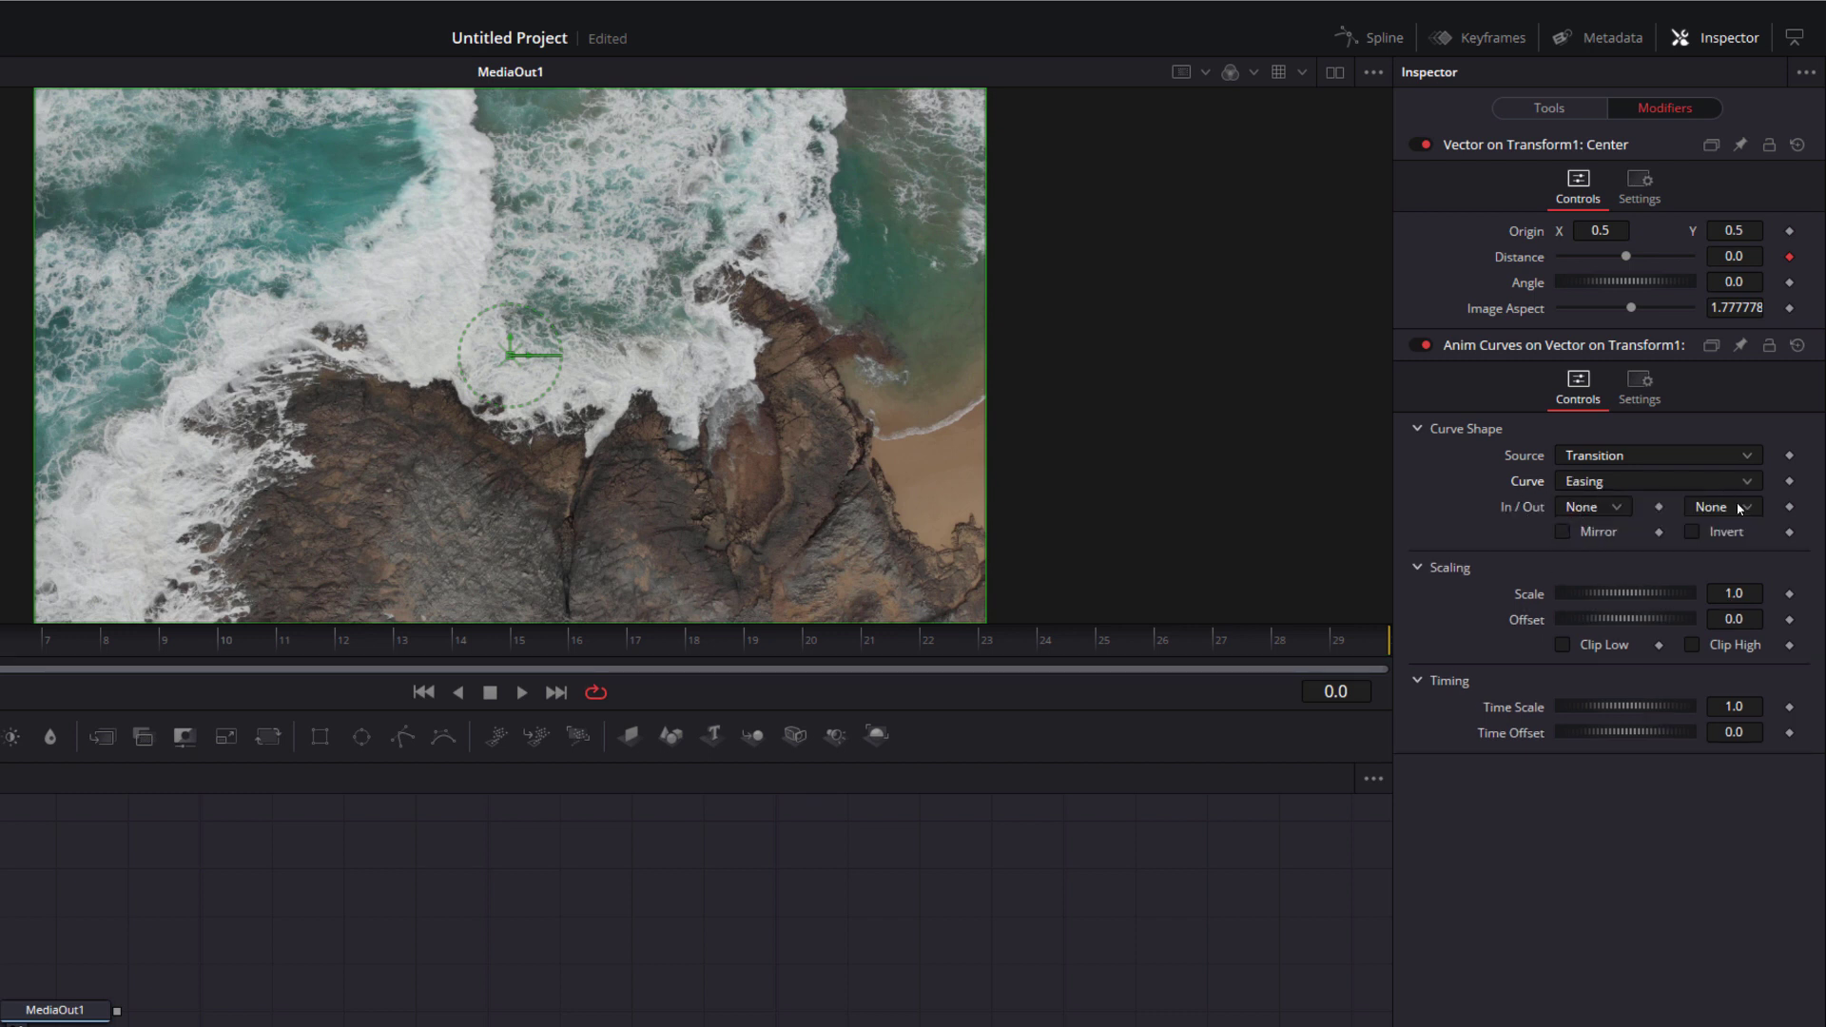
pyautogui.click(1614, 512)
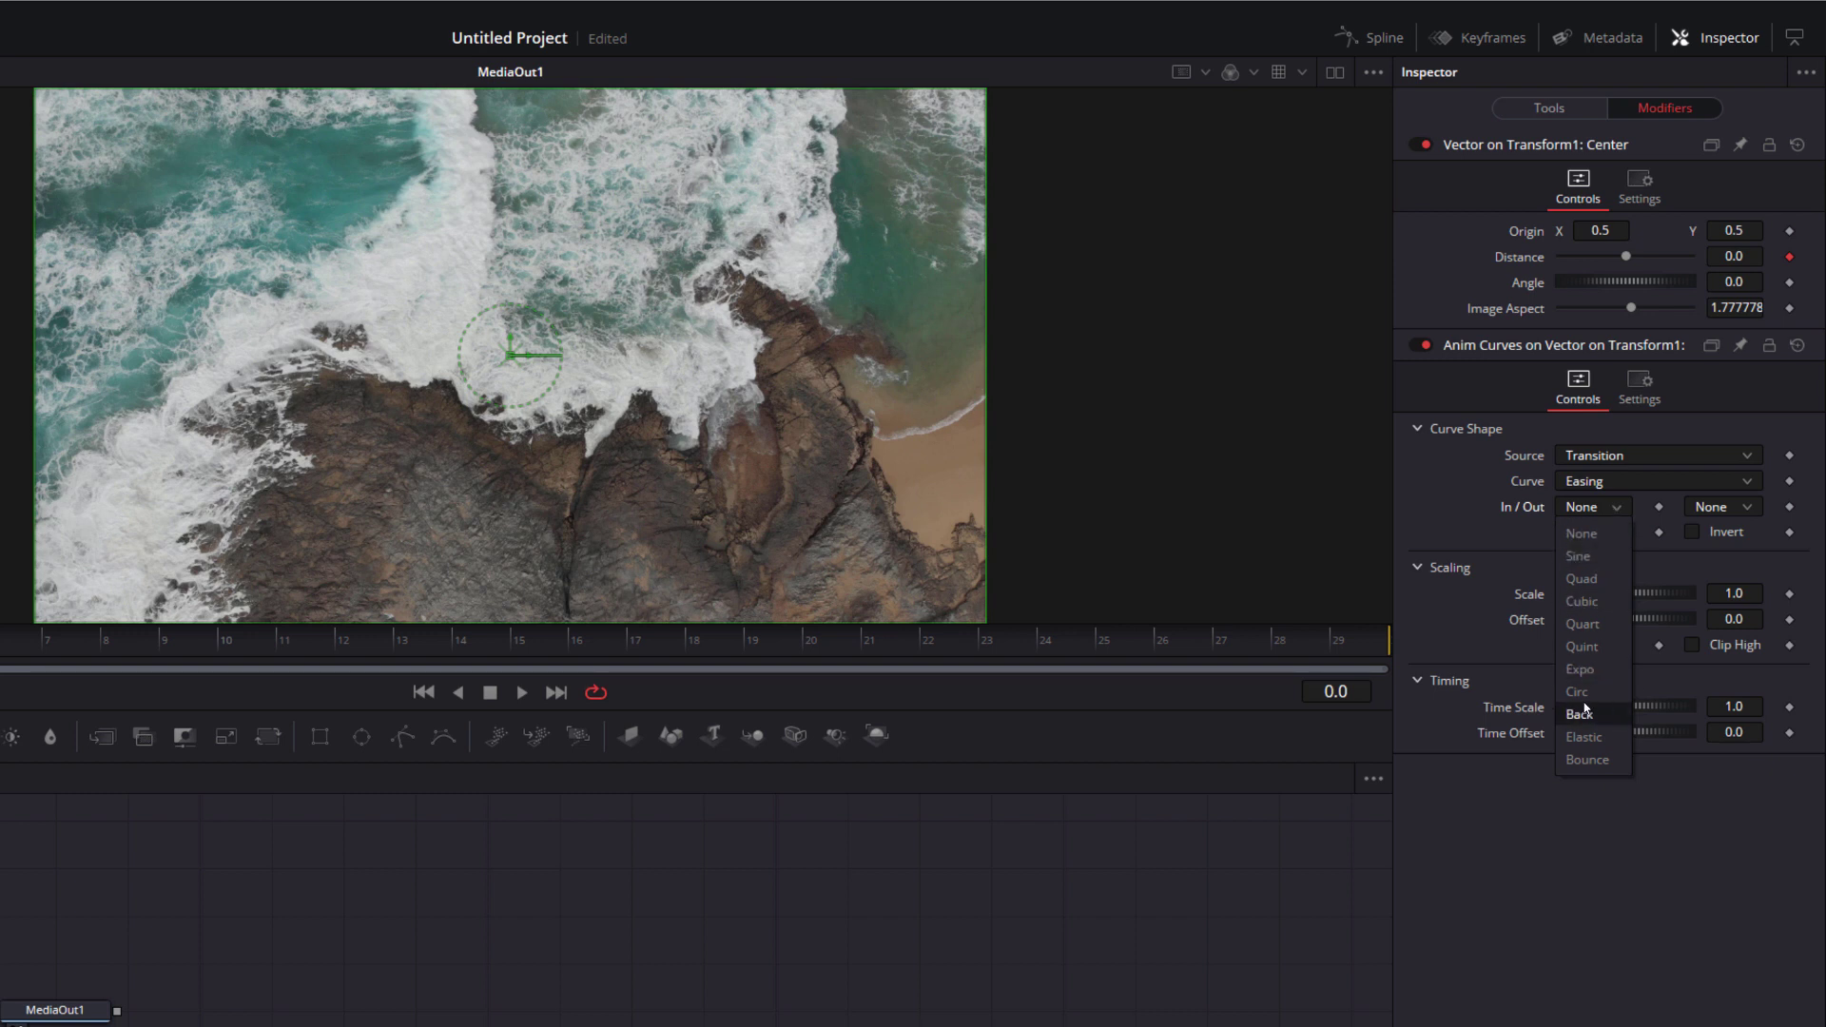
pyautogui.click(1584, 670)
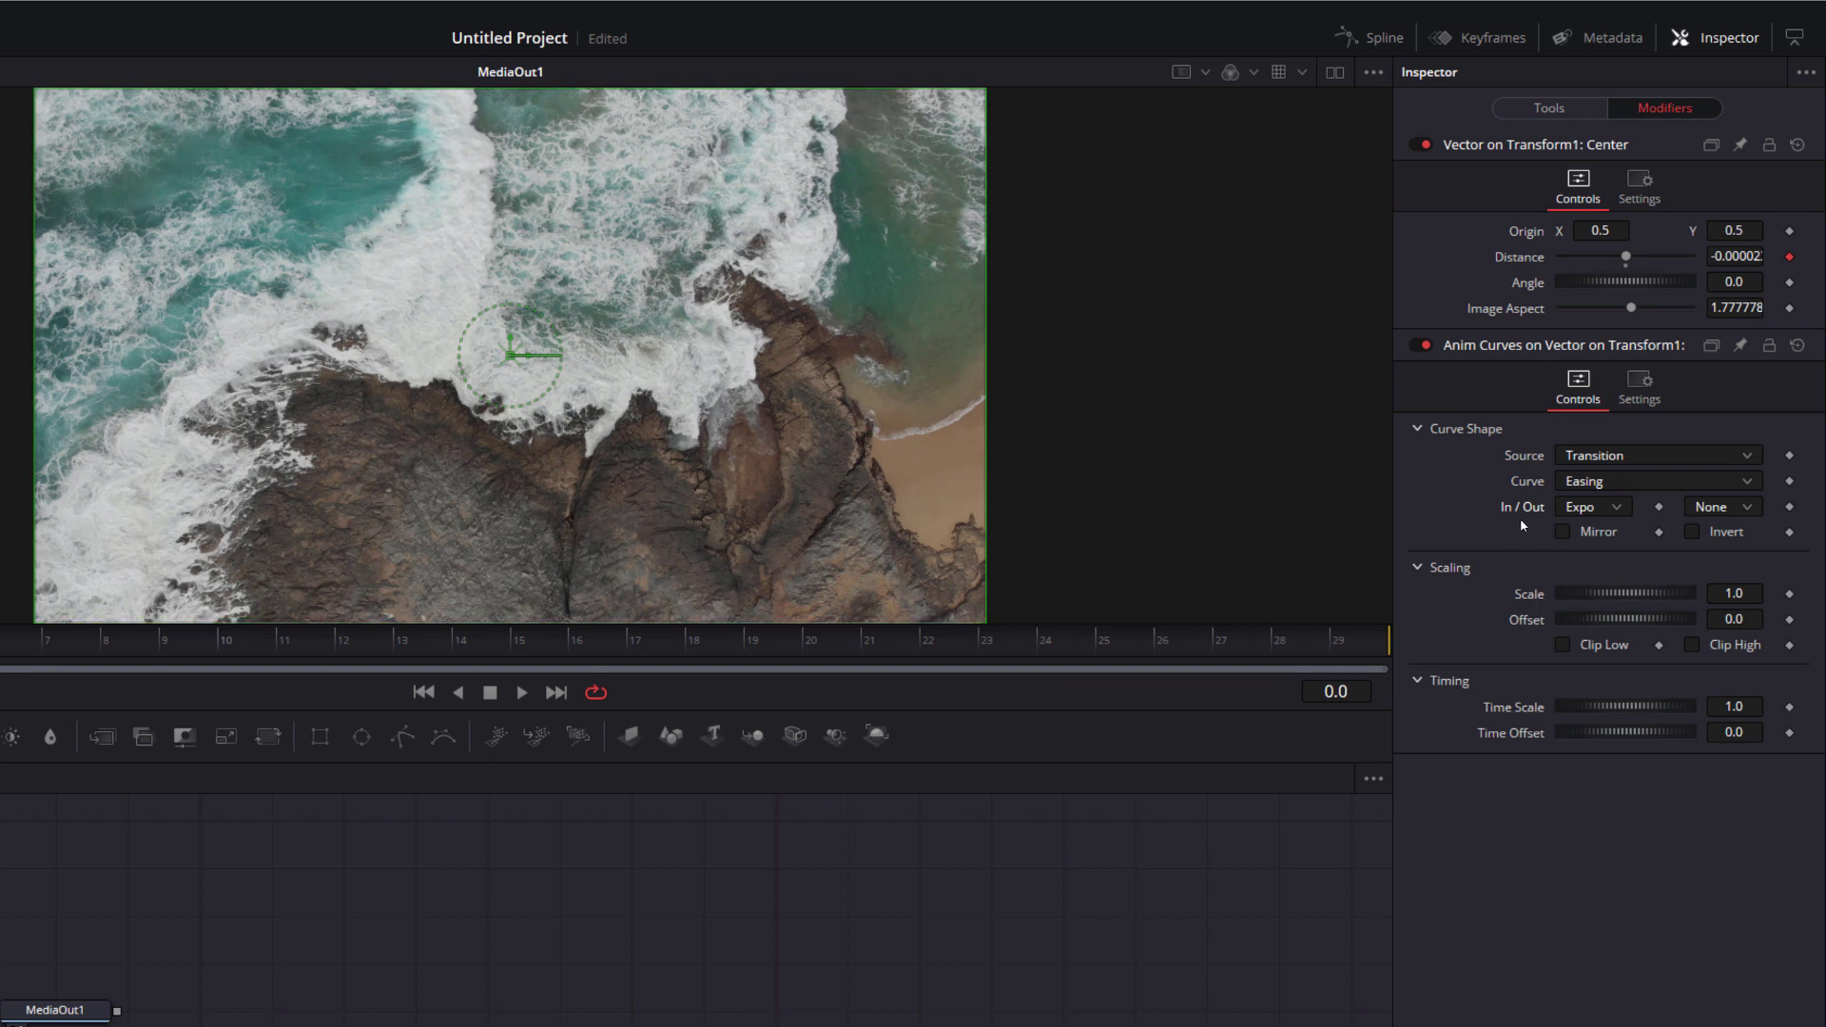
pyautogui.click(1720, 507)
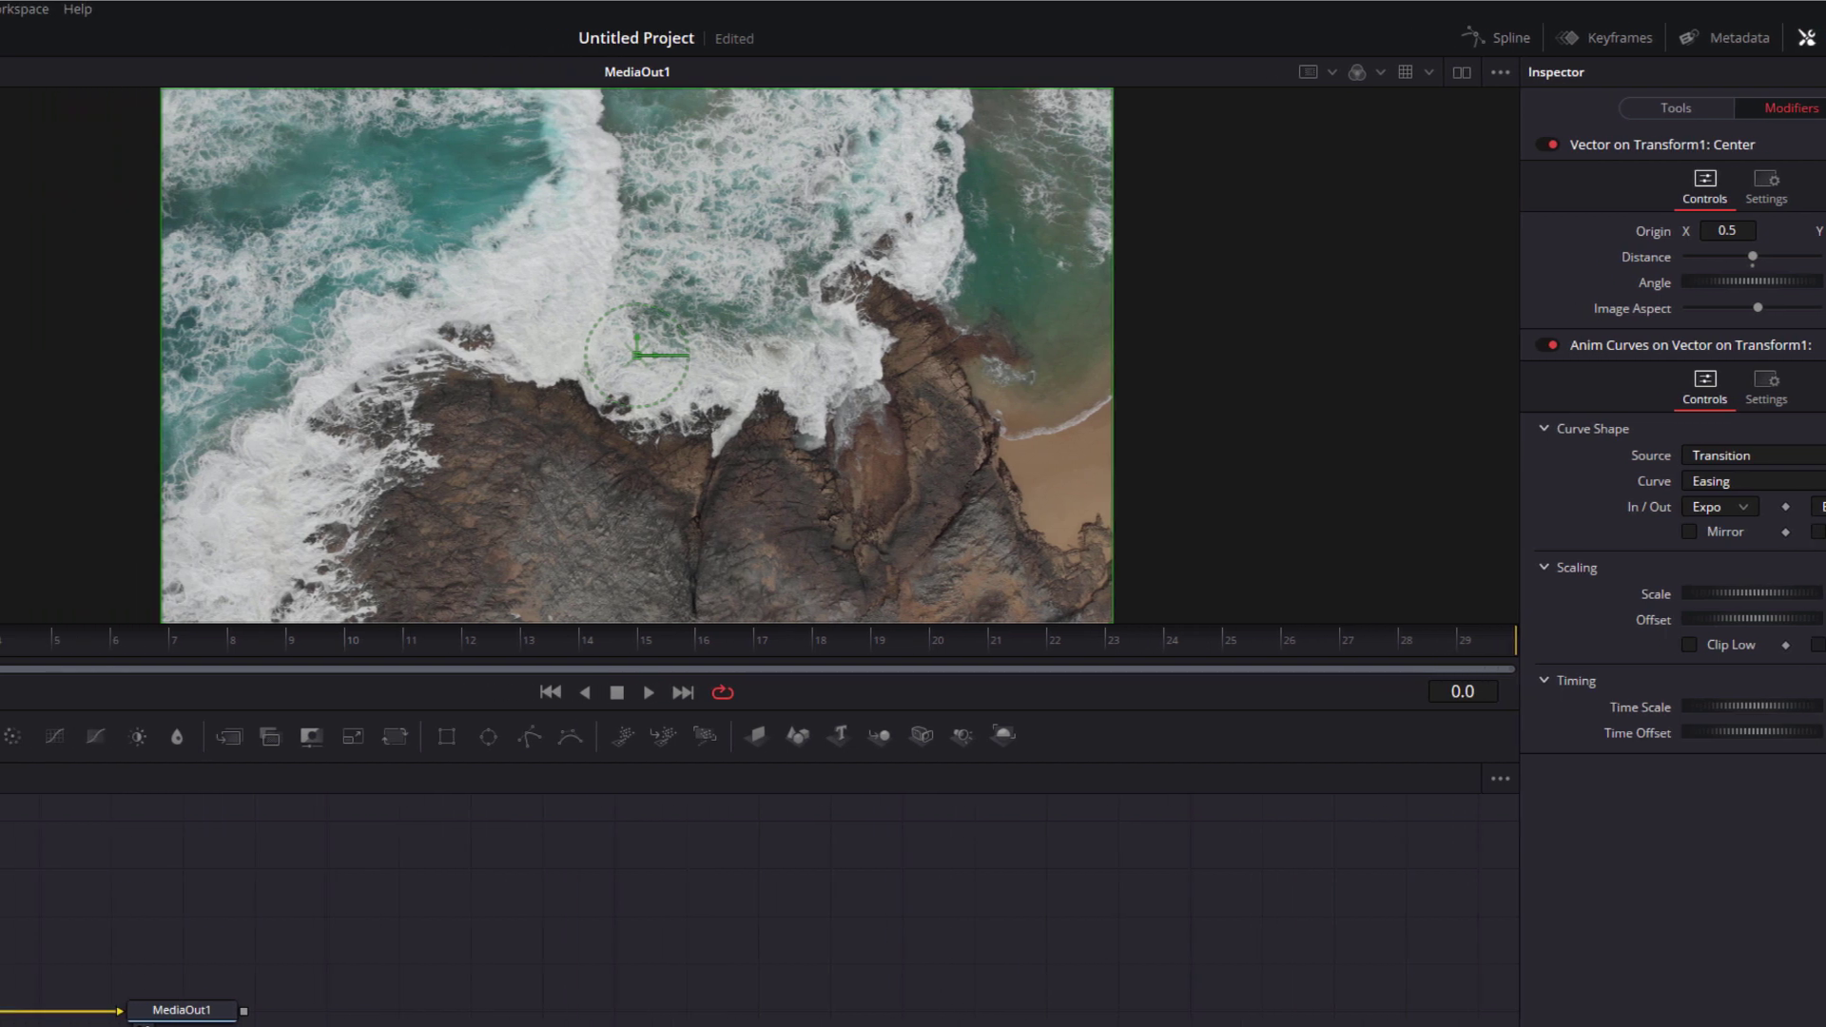
pyautogui.press('space')
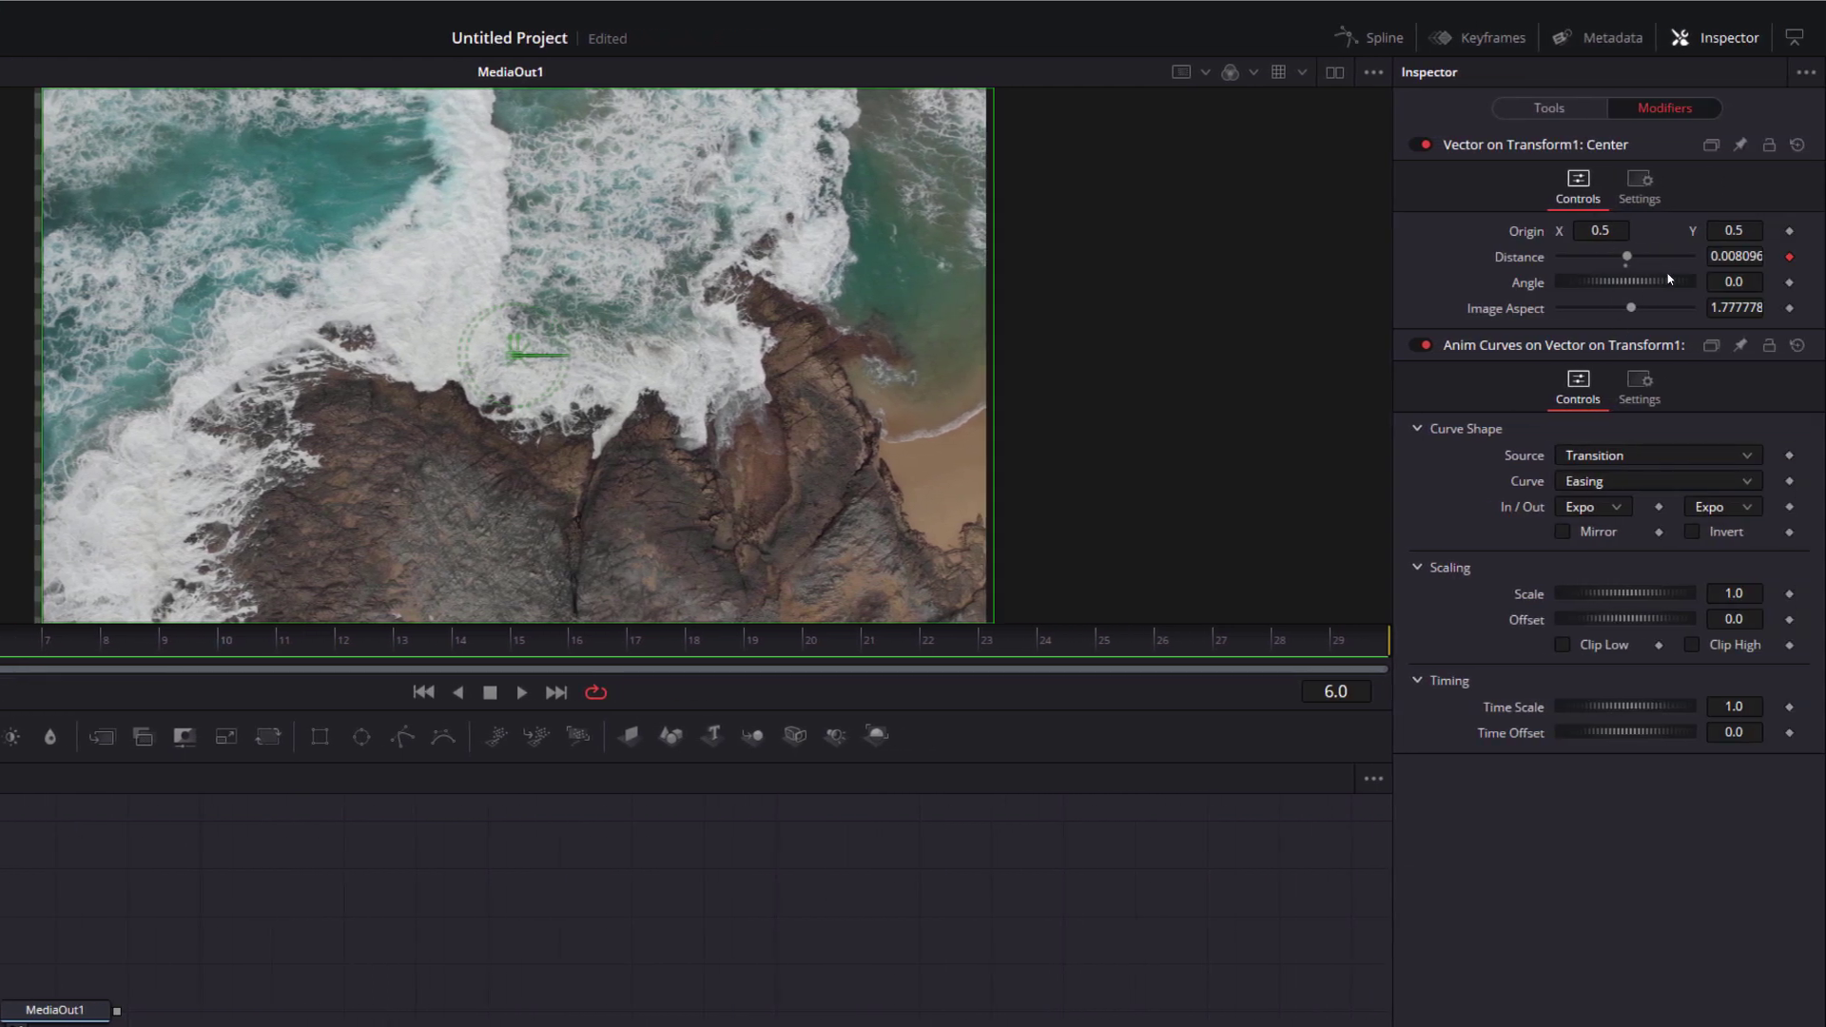
pyautogui.moveTo(10, 654); pyautogui.dragTo(1481, 662)
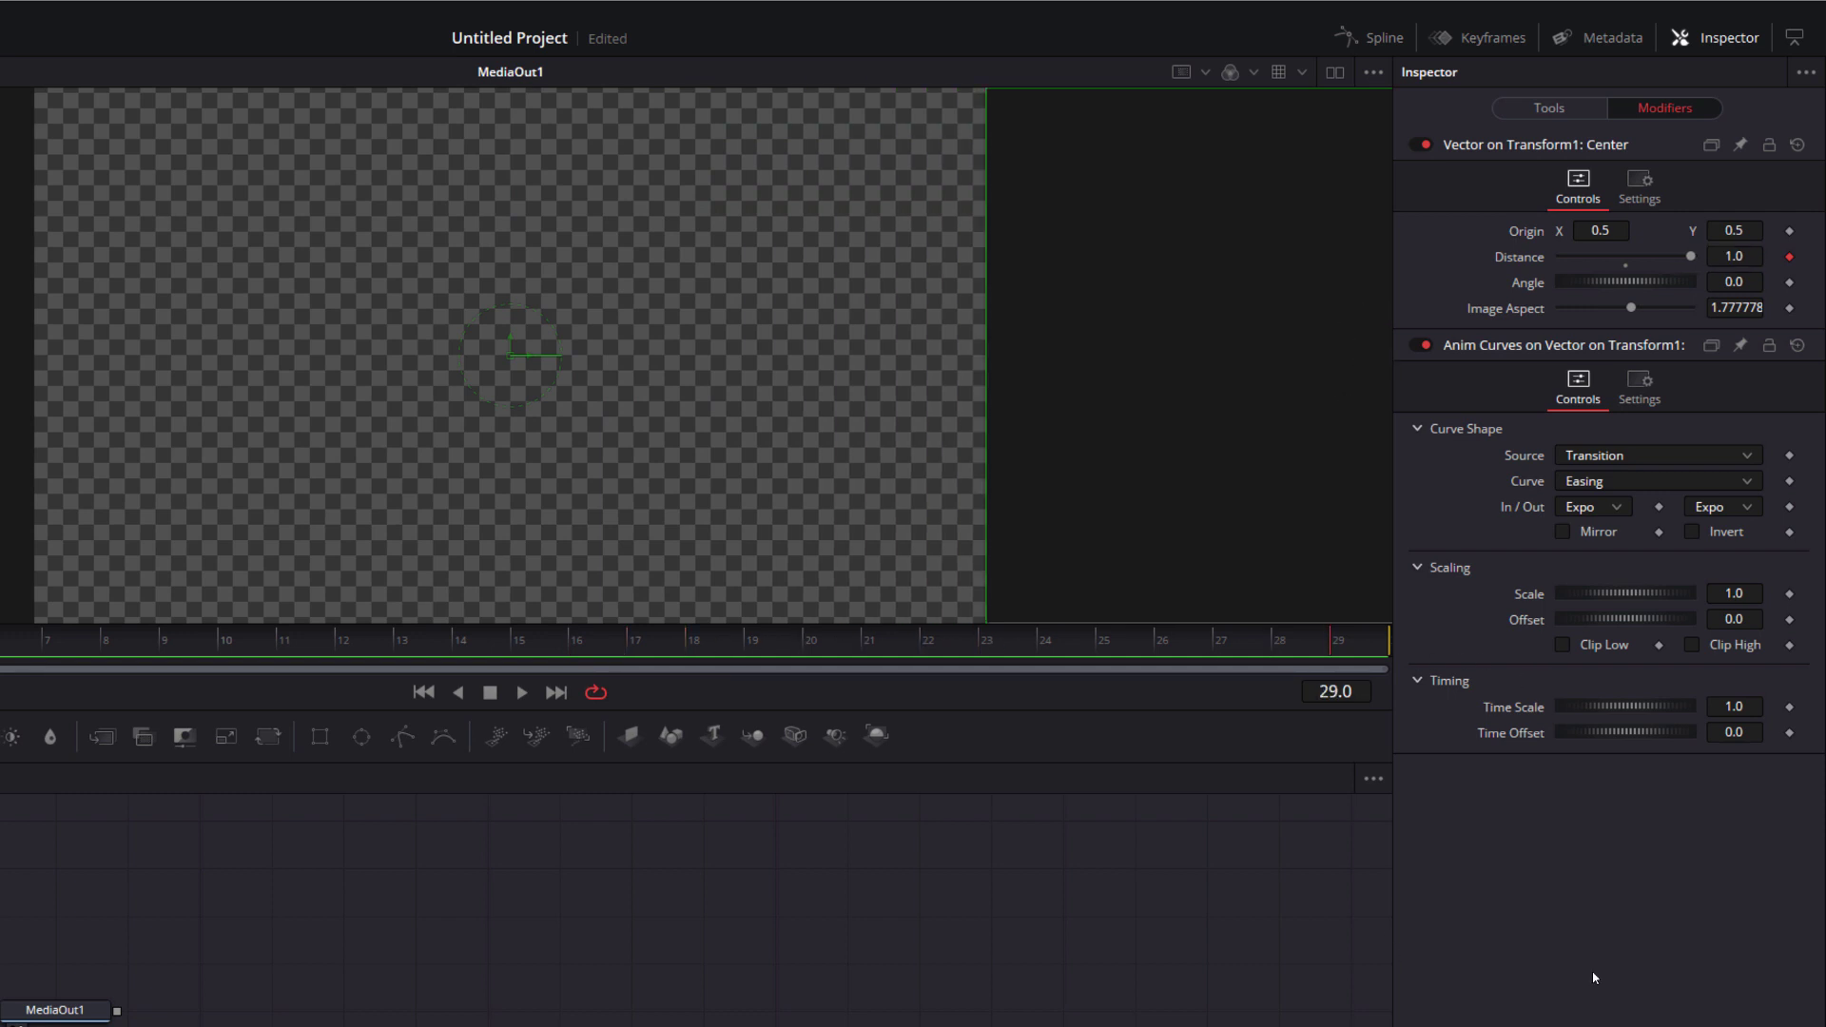
pyautogui.press('space')
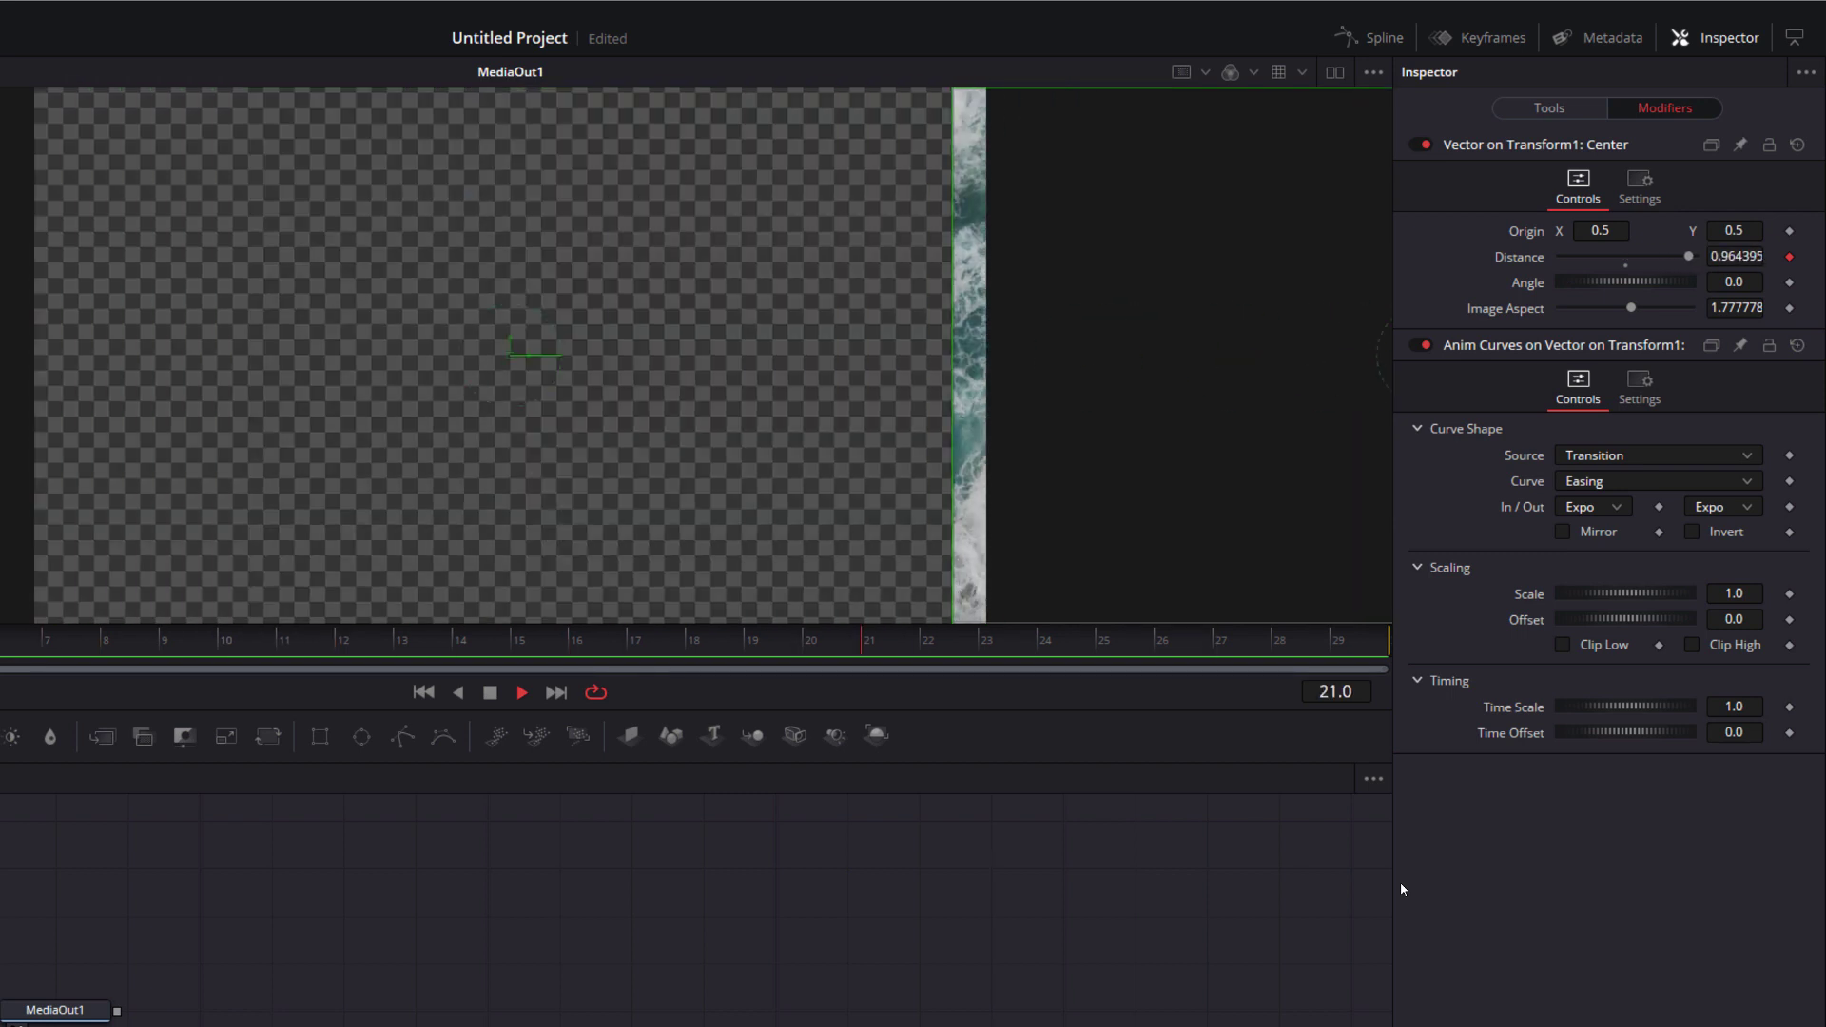
pyautogui.press('space')
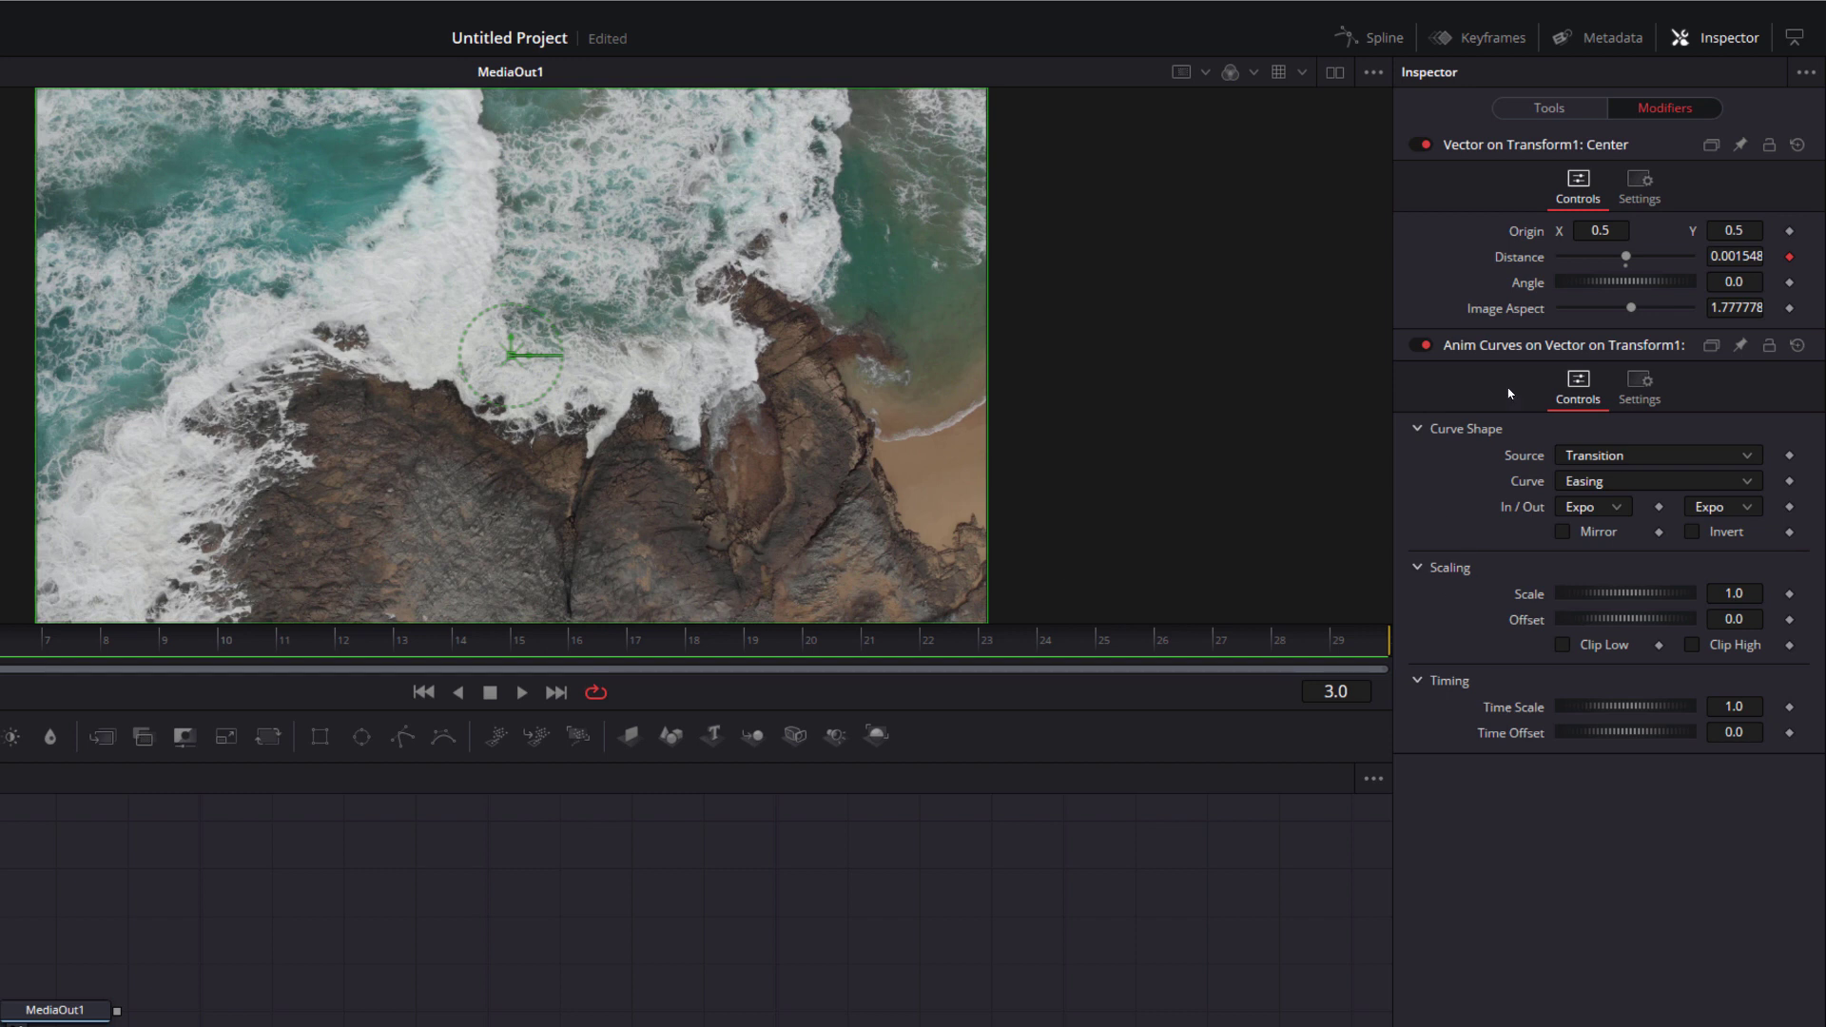
pyautogui.hotkey('ctrl', 's')
# Try the Anim Curves' Scale at 0.5 during playback, reset it to default and play the transition again.
pyautogui.click(1734, 594)
pyautogui.write('0.5')
pyautogui.press('Tab')
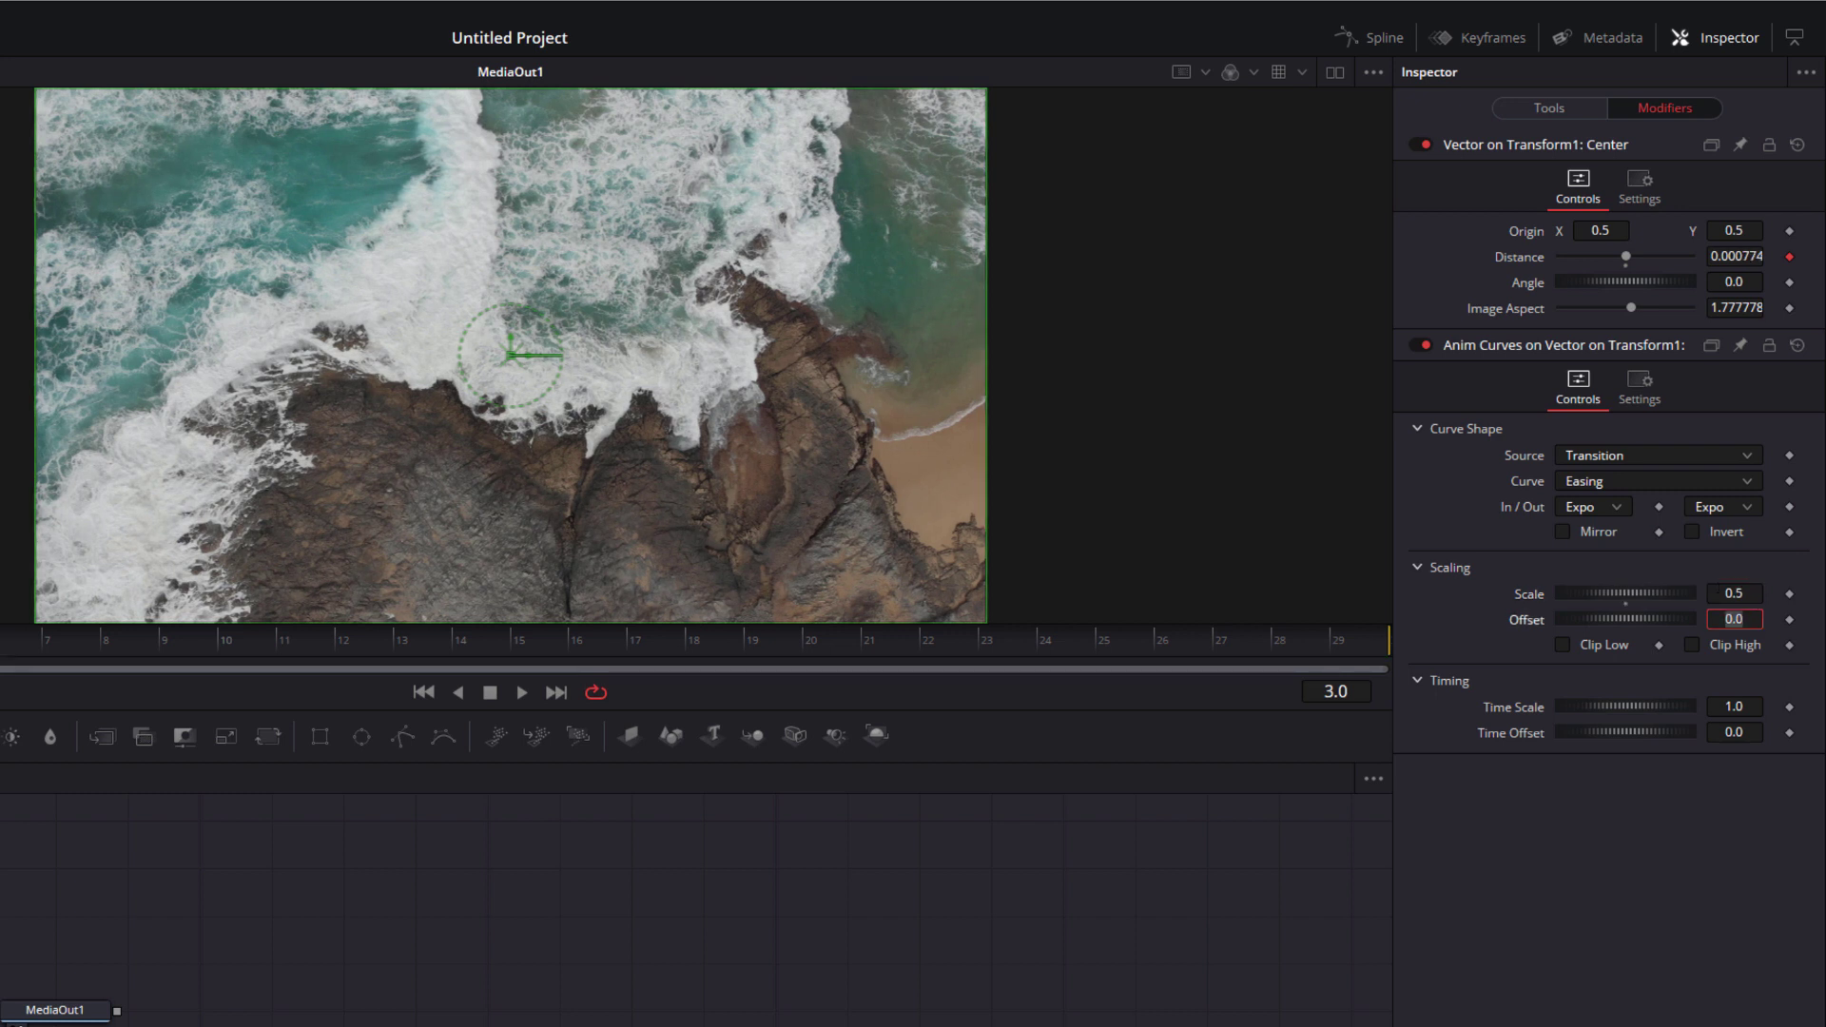
pyautogui.click(378, 860)
pyautogui.press('space')
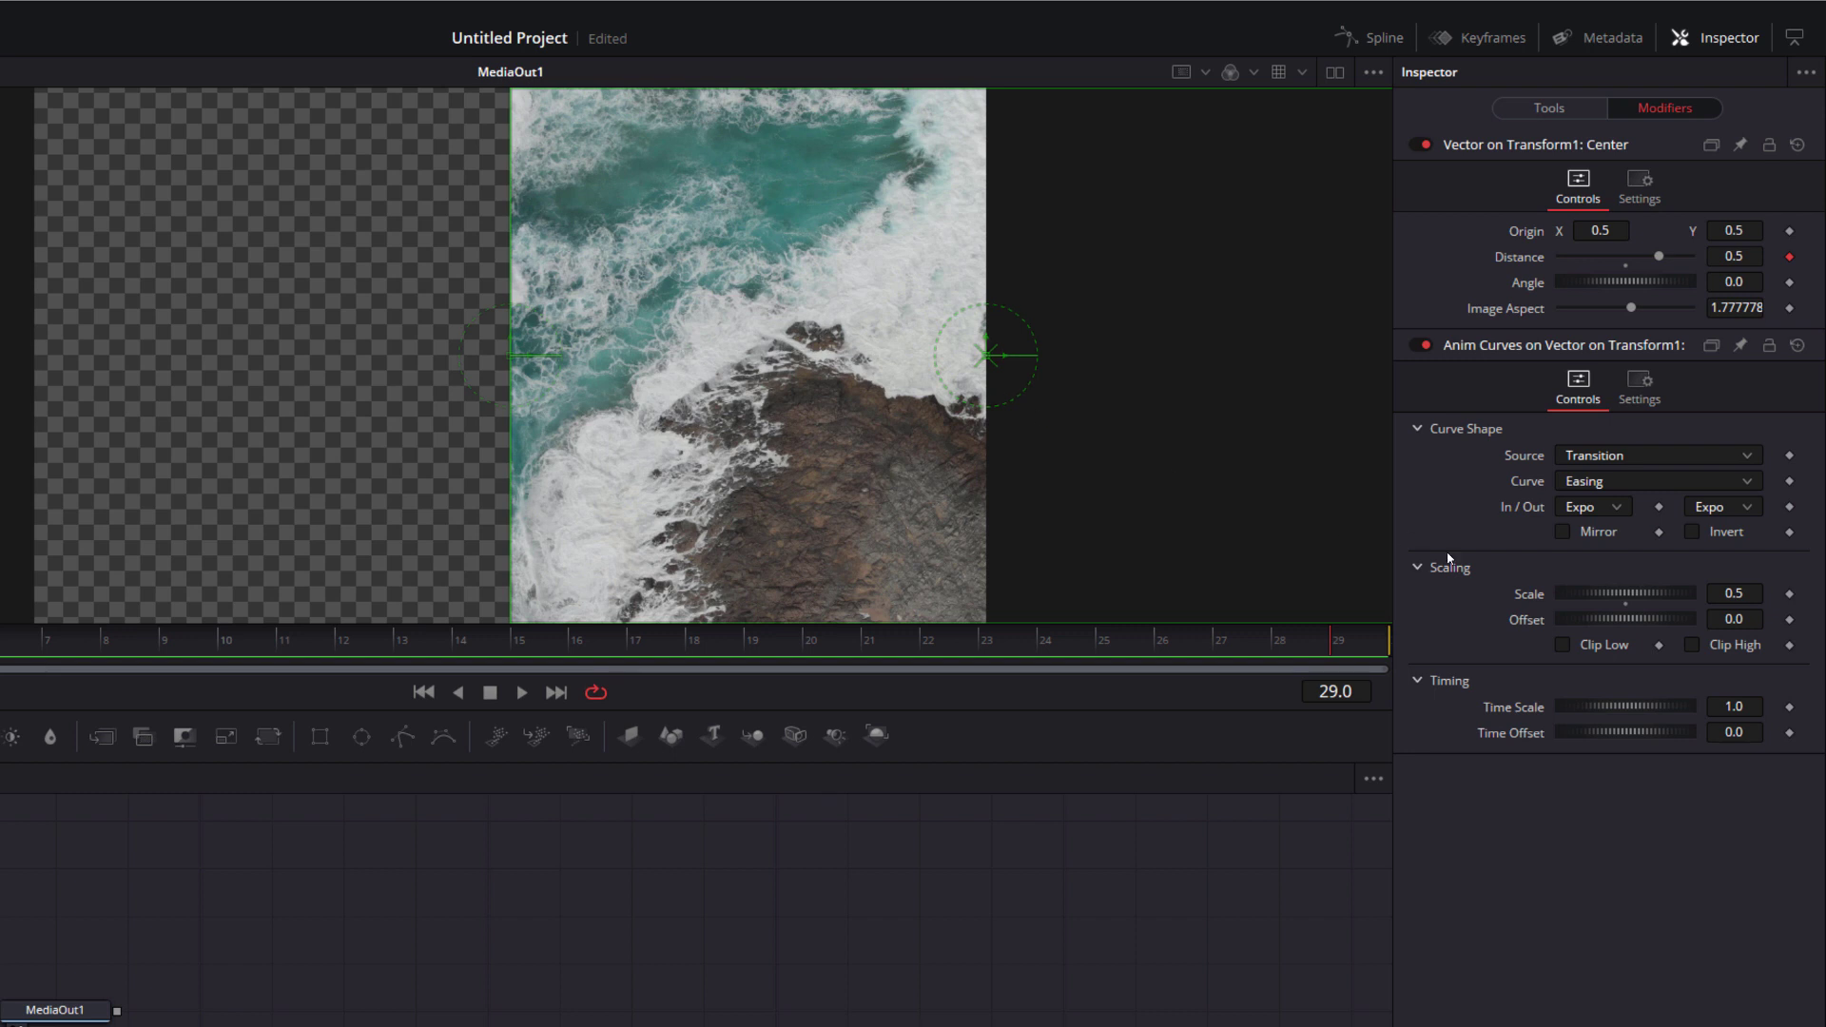
pyautogui.doubleClick(1544, 597)
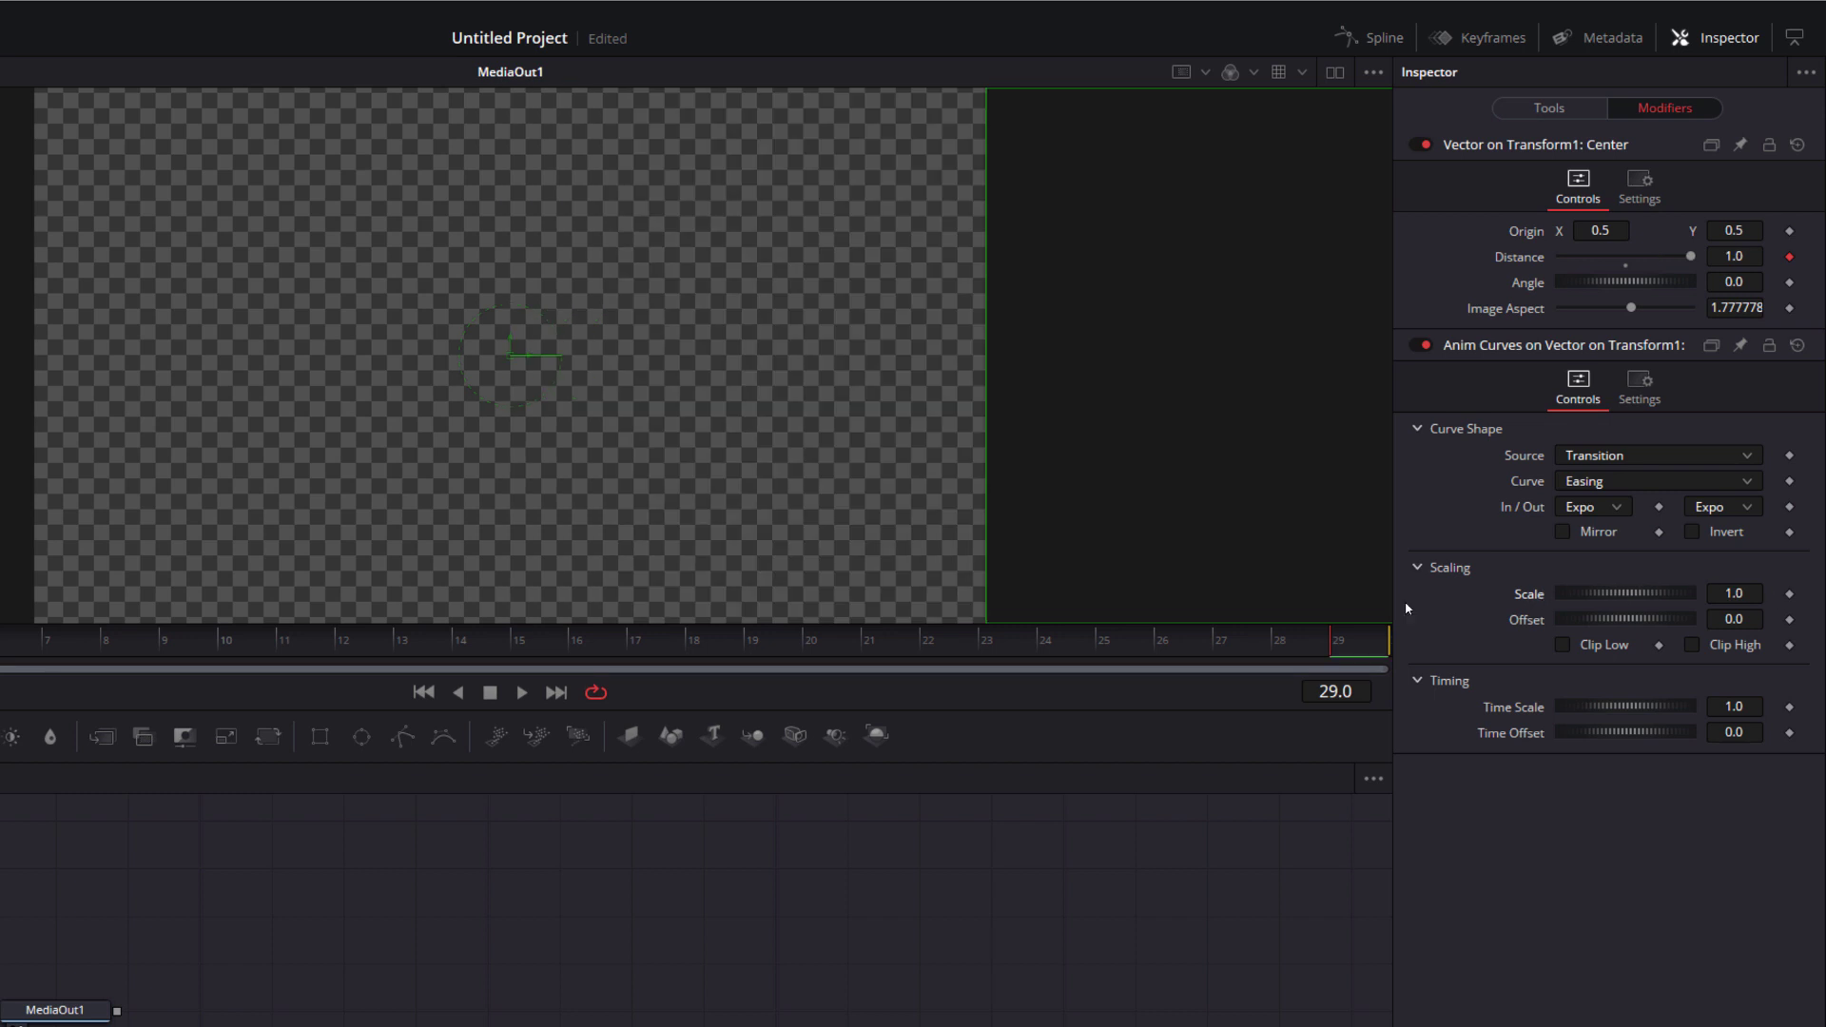
pyautogui.press('space')
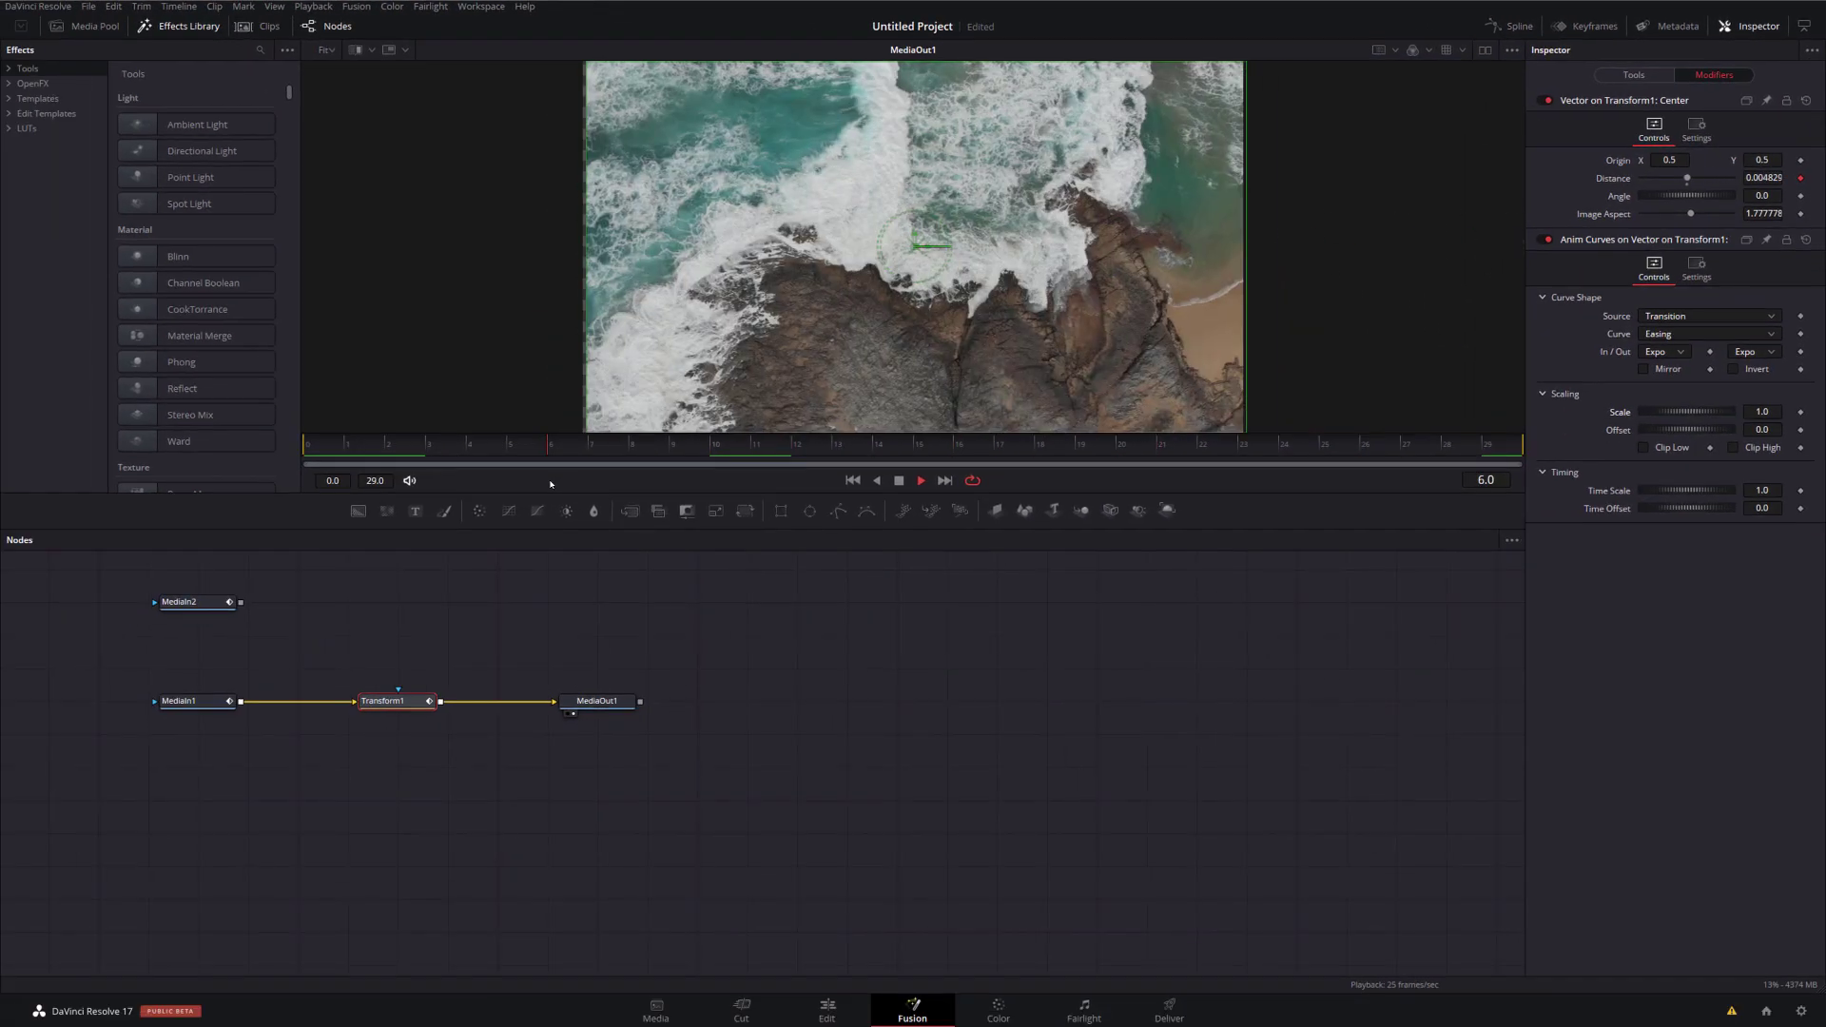
pyautogui.press('space')
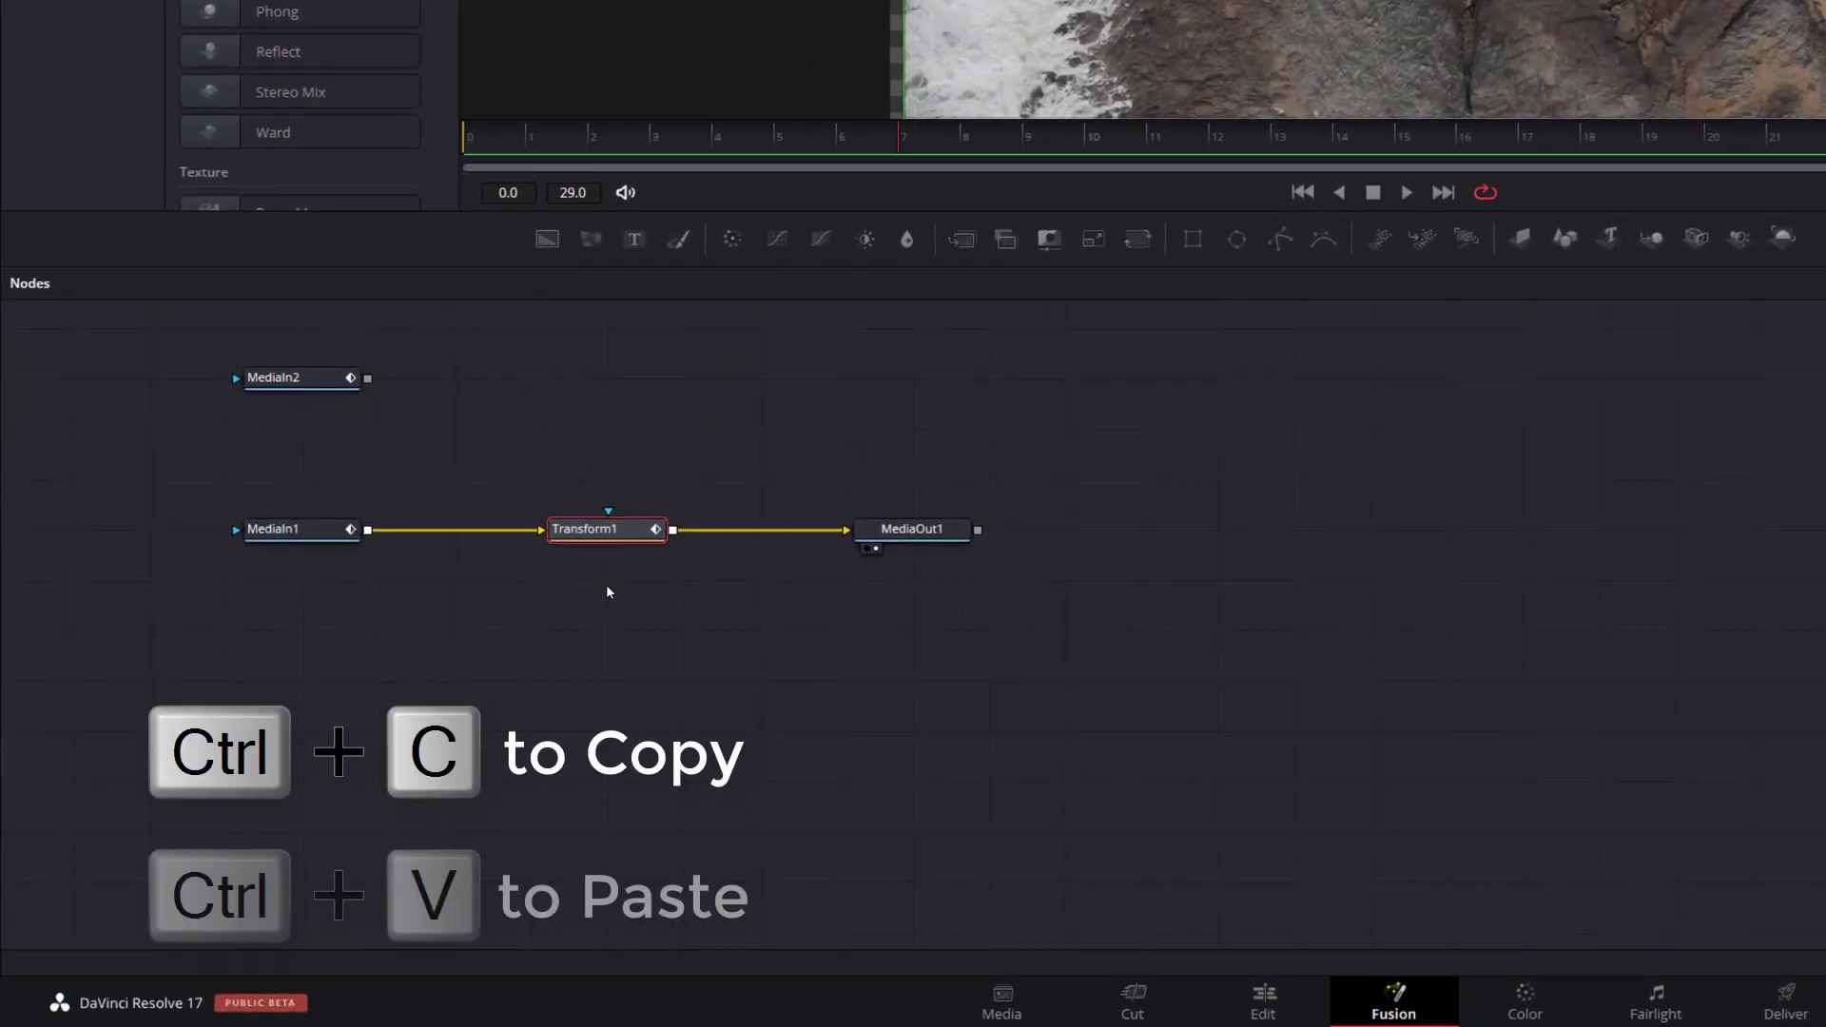
# Paste a copy of the Transform1 node beside MediaIn2 and connect MediaIn2 to it.
pyautogui.hotkey('ctrl', 'v')
pyautogui.moveTo(588, 435); pyautogui.dragTo(587, 390)
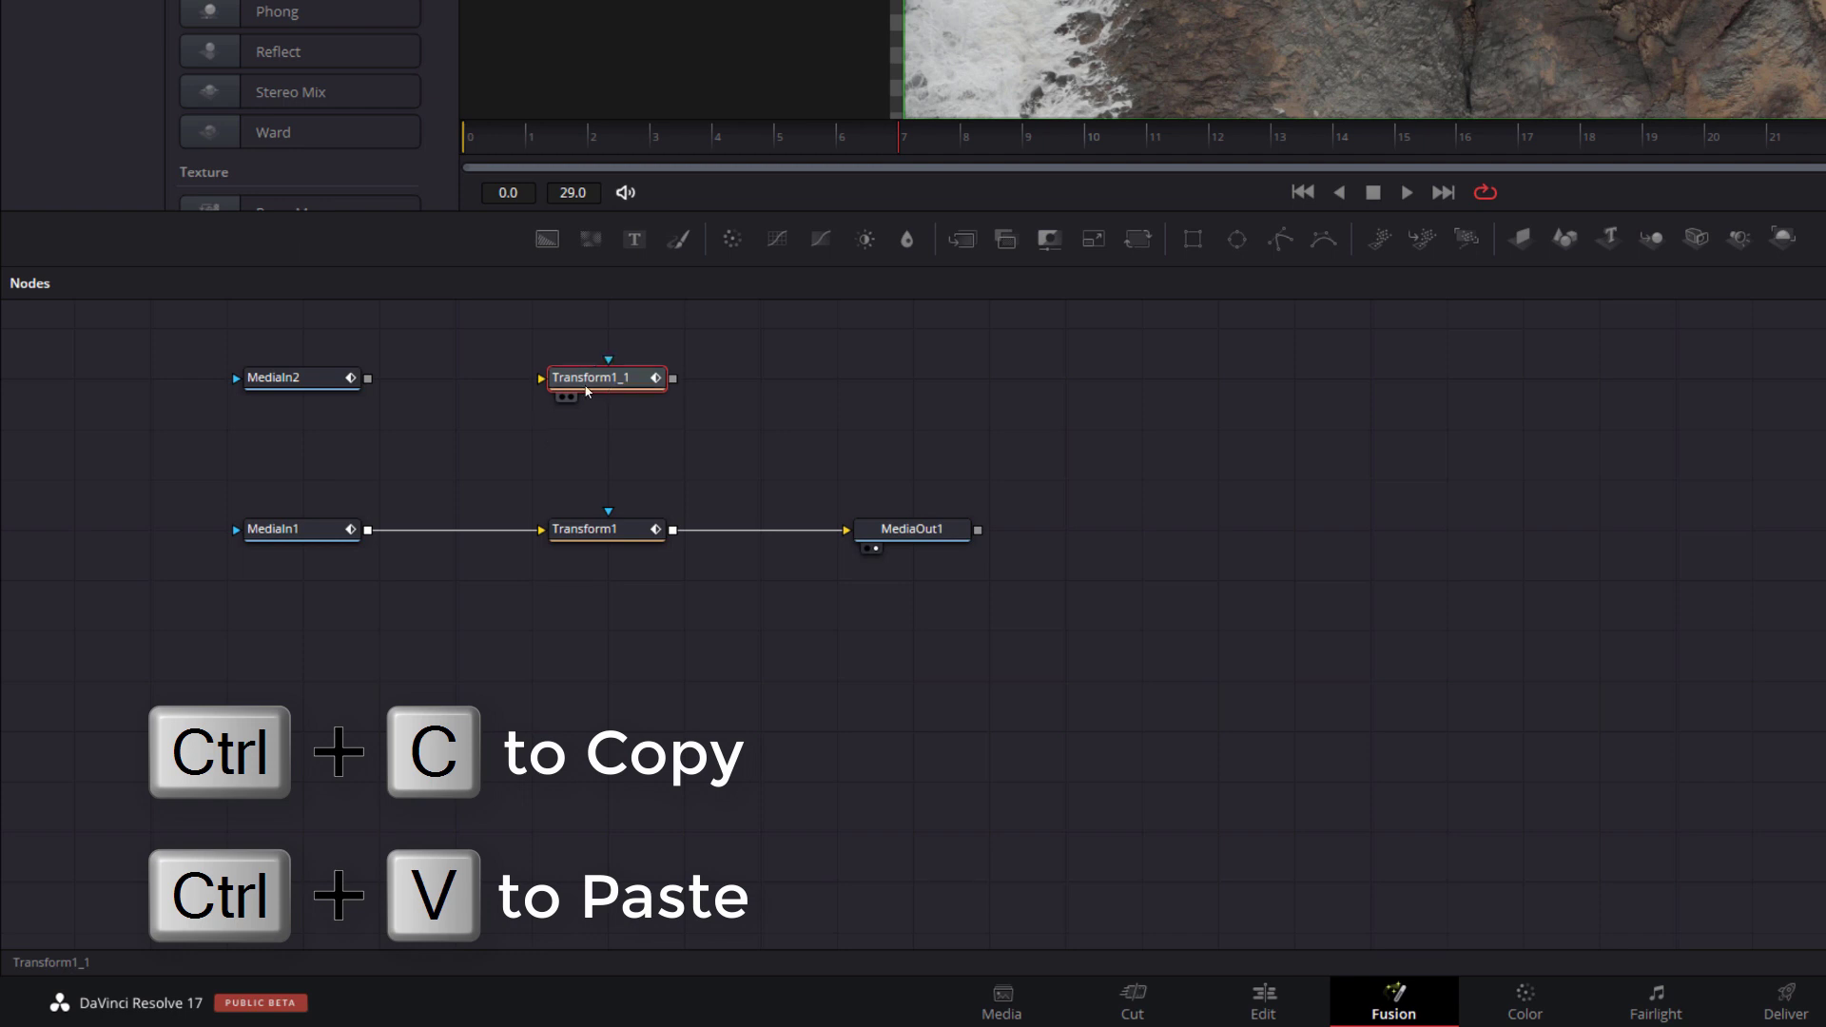
pyautogui.moveTo(368, 379); pyautogui.dragTo(541, 379)
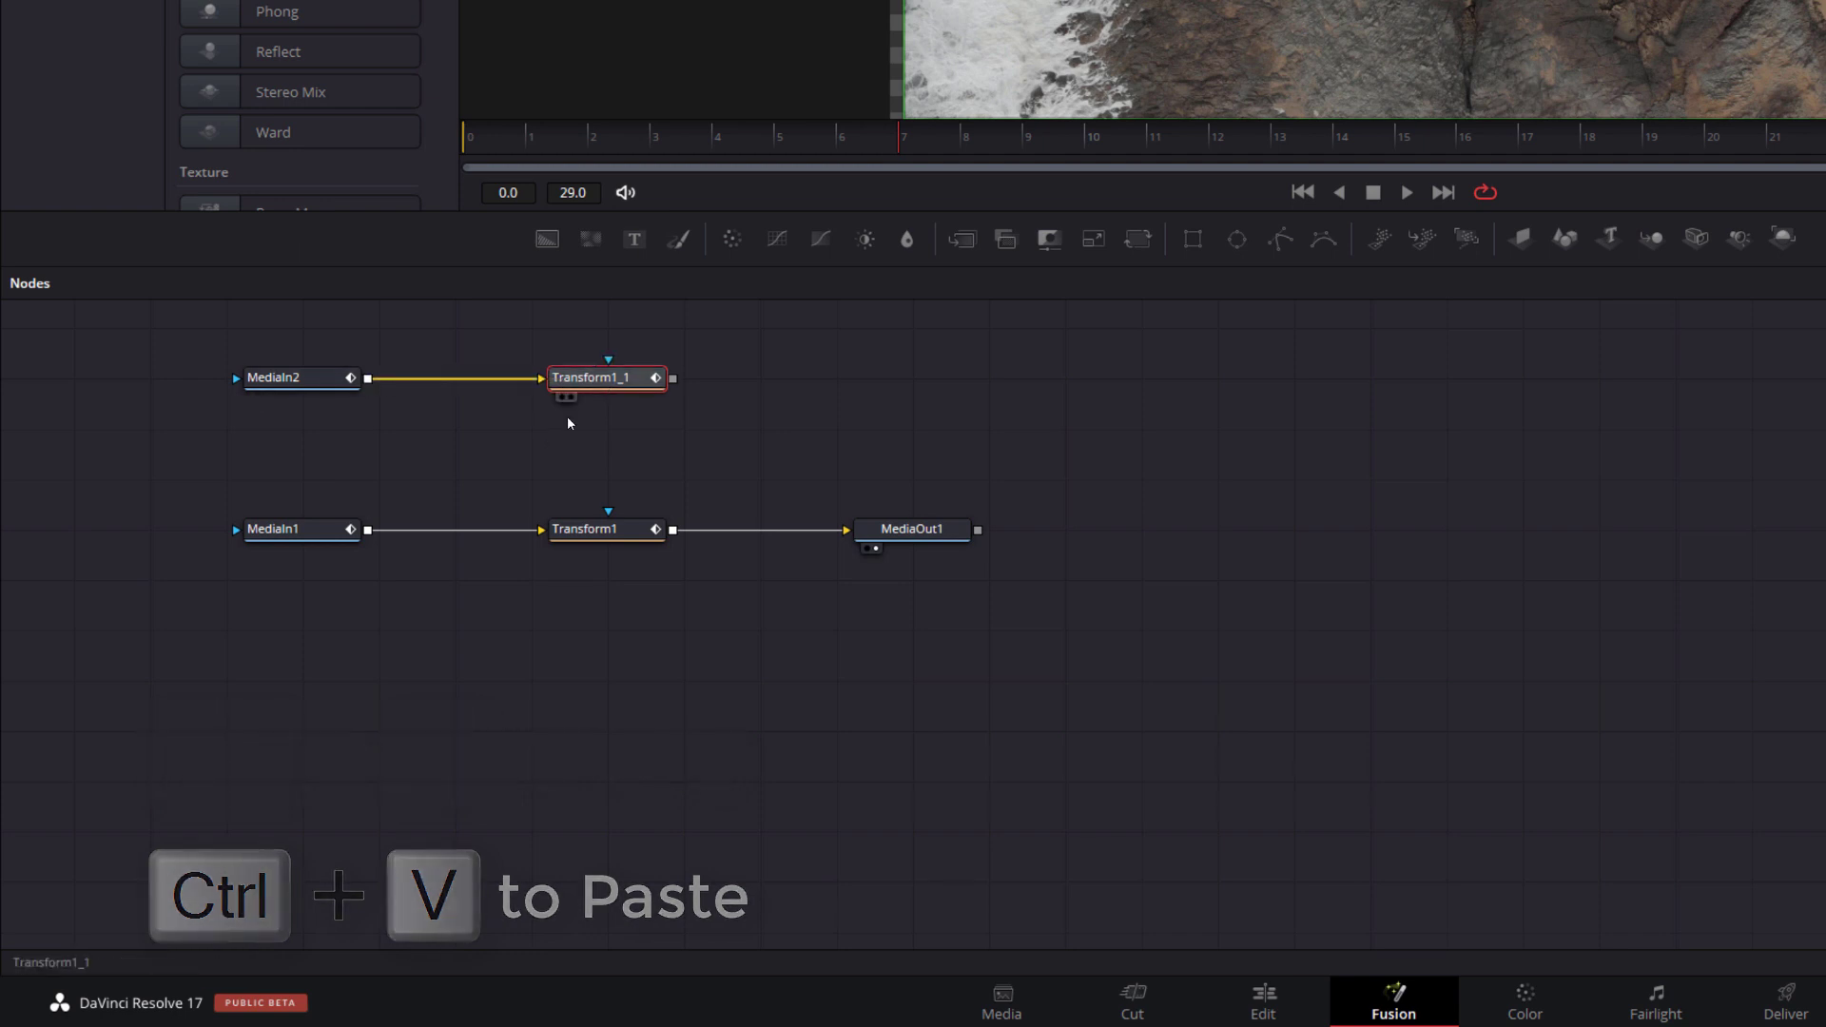
# Move MediaOut1 further away, insert a Merge node between Transform1 and MediaOut1, and connect Transform1_1 to the Merge.
pyautogui.moveTo(878, 519); pyautogui.dragTo(1106, 519)
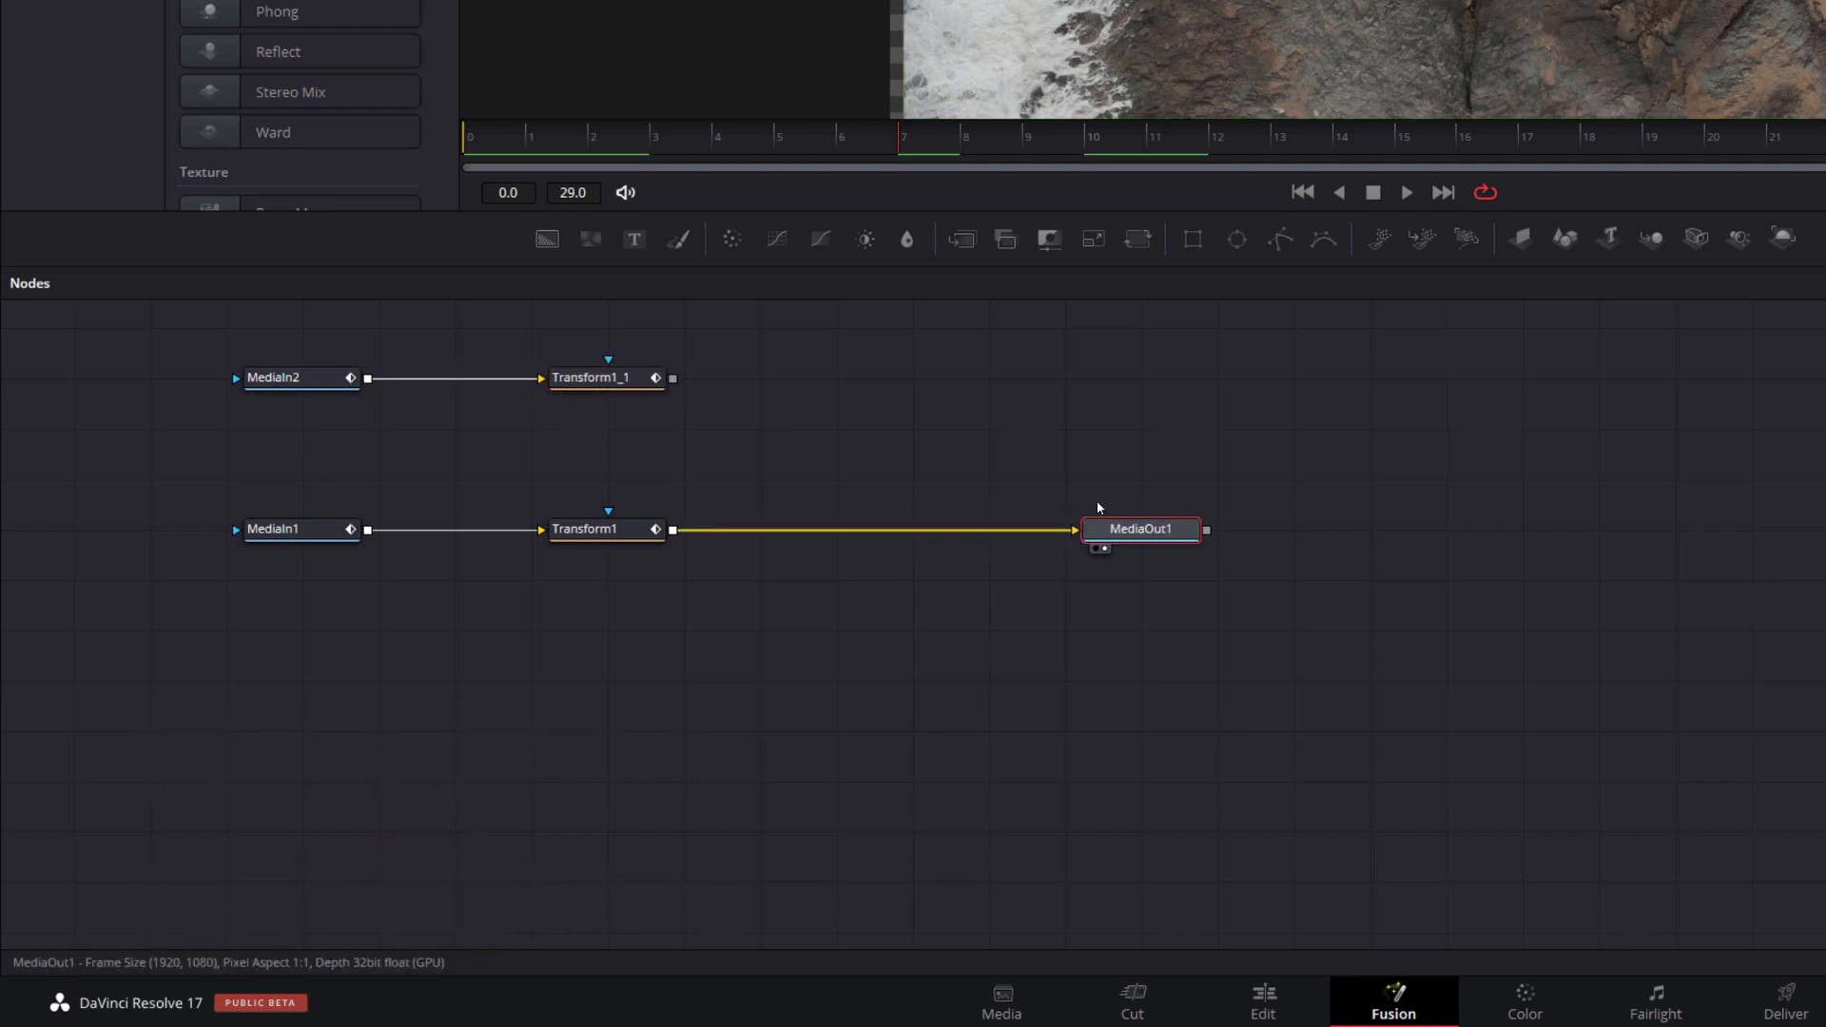
pyautogui.moveTo(961, 239); pyautogui.dragTo(914, 534)
pyautogui.moveTo(672, 379); pyautogui.dragTo(857, 485)
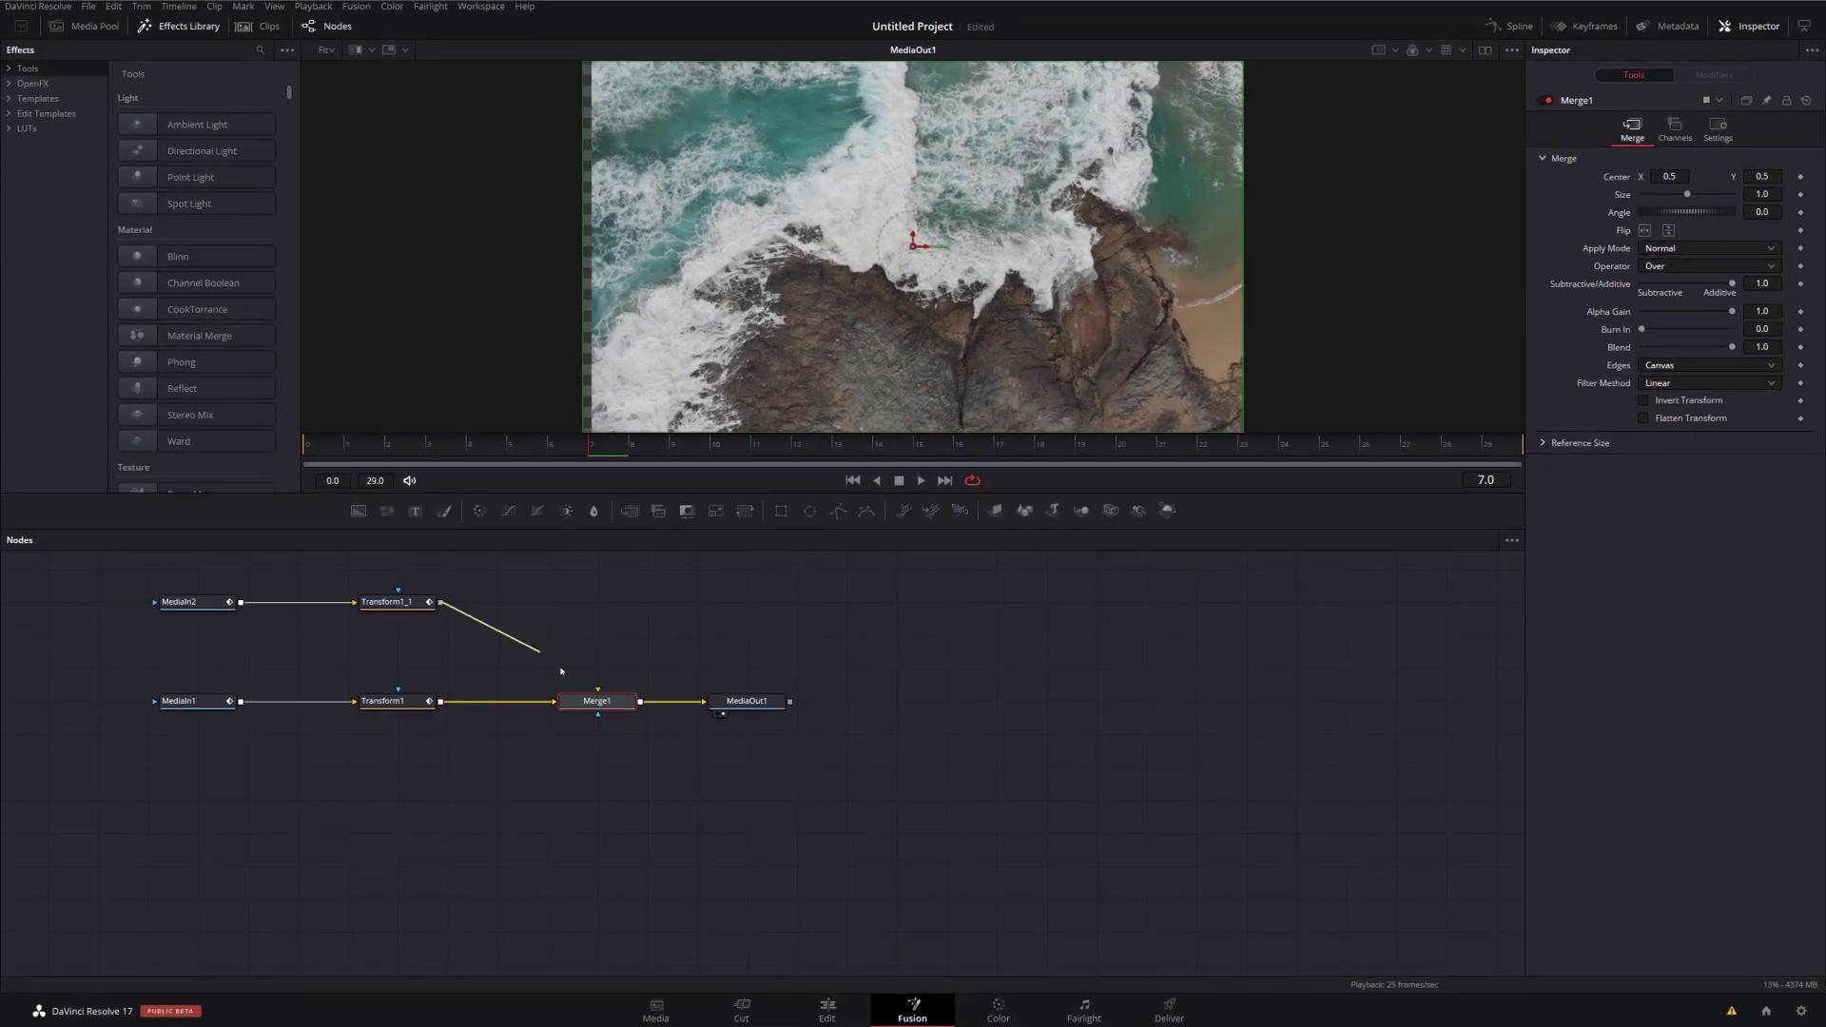
# Finish connecting Transform1_1 to Merge1, swap the Merge's inputs and play the transition.
pyautogui.moveTo(561, 671); pyautogui.dragTo(598, 697)
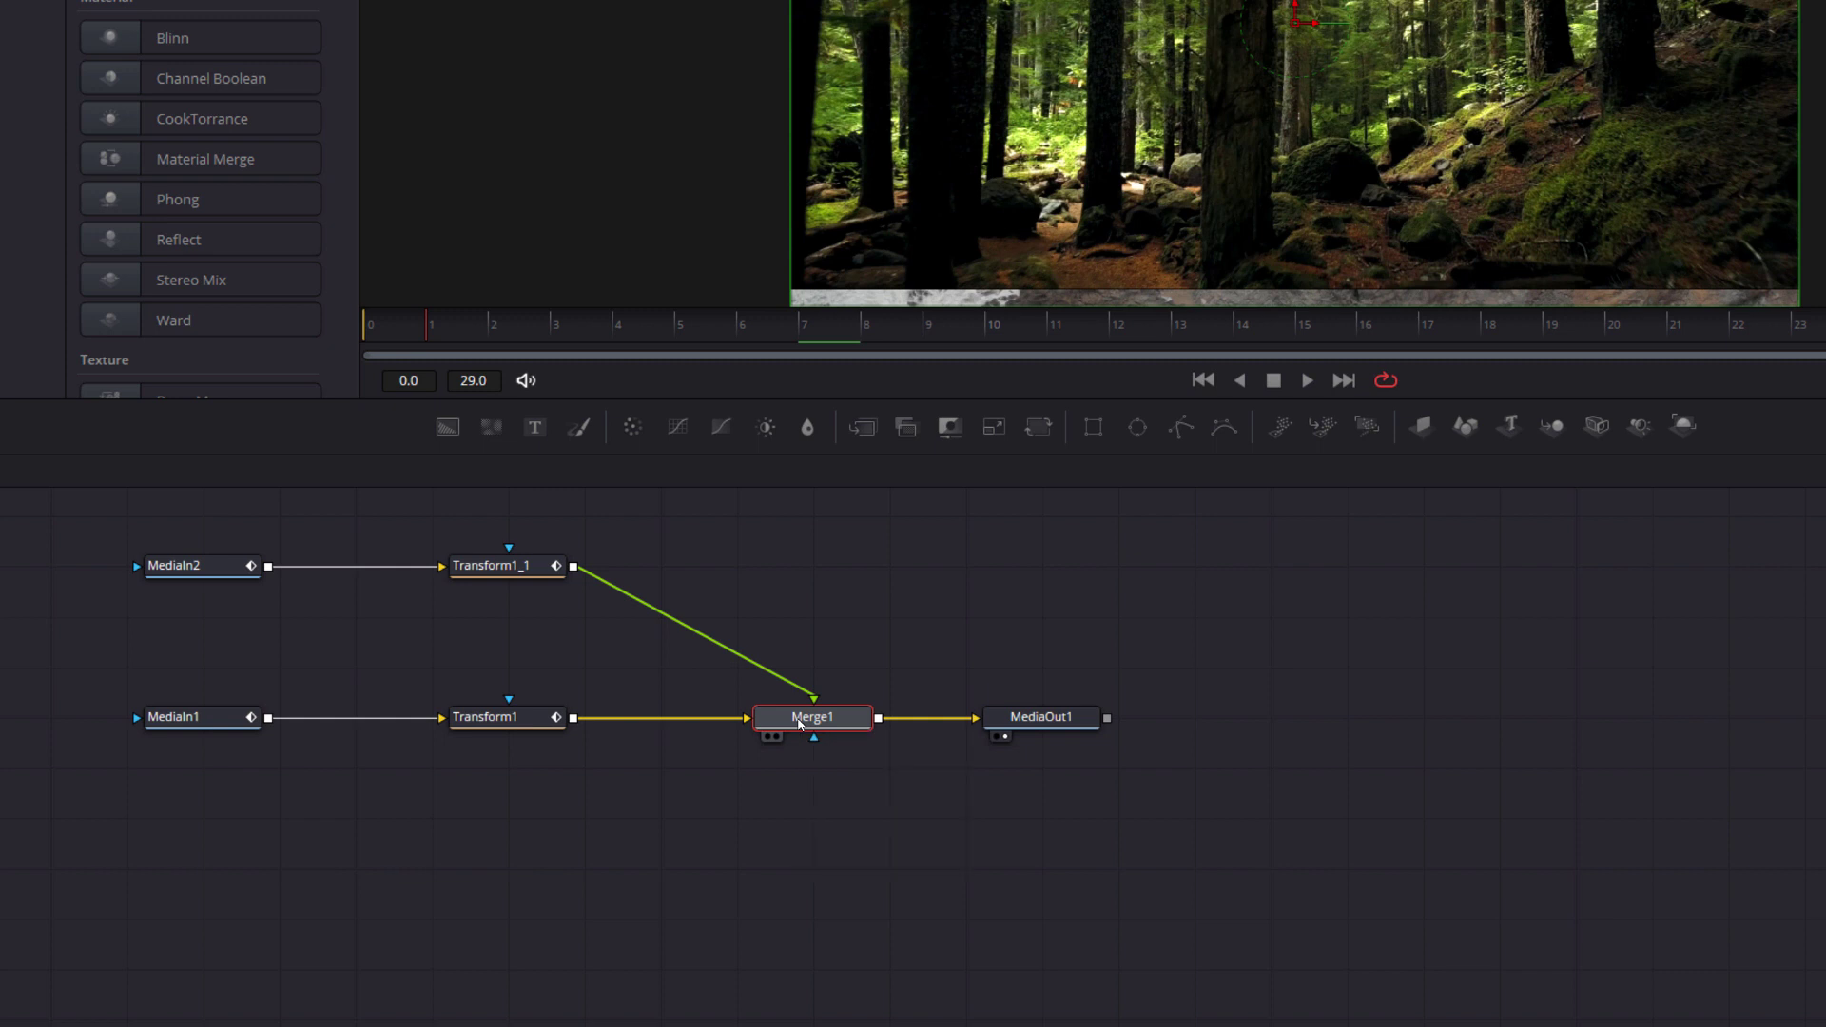
pyautogui.rightClick(799, 722)
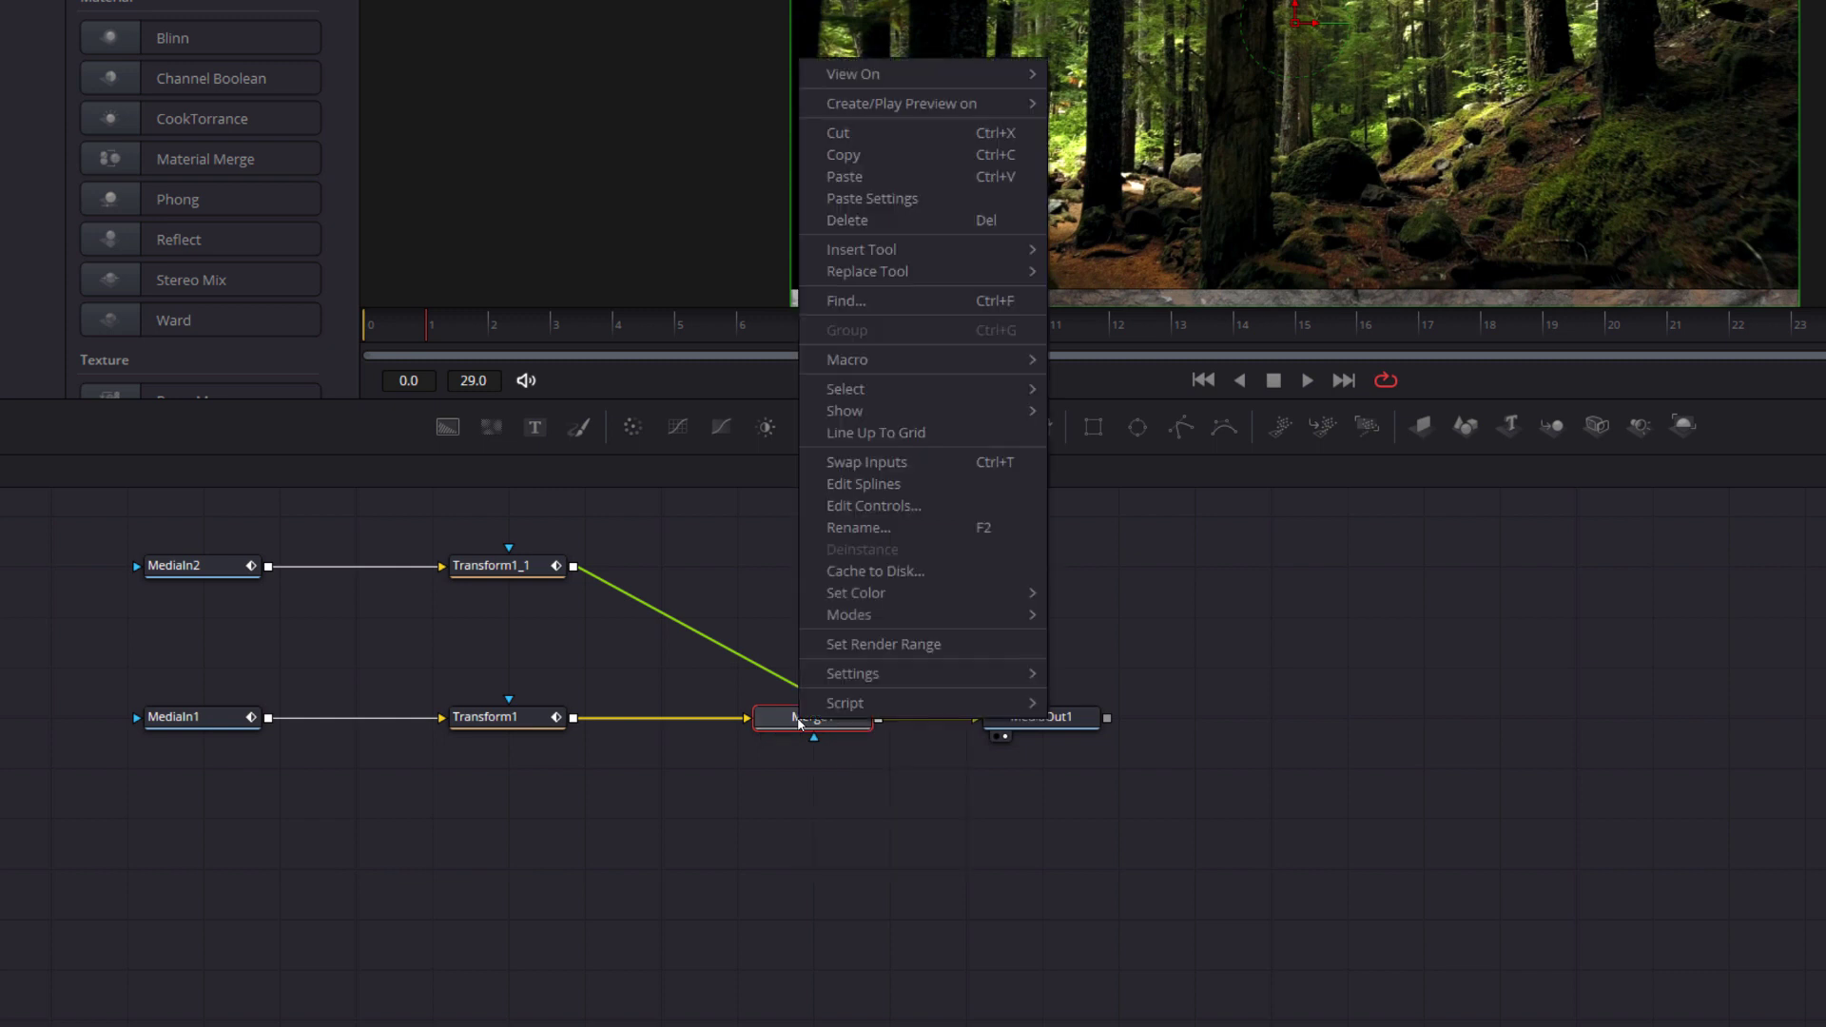
pyautogui.click(885, 462)
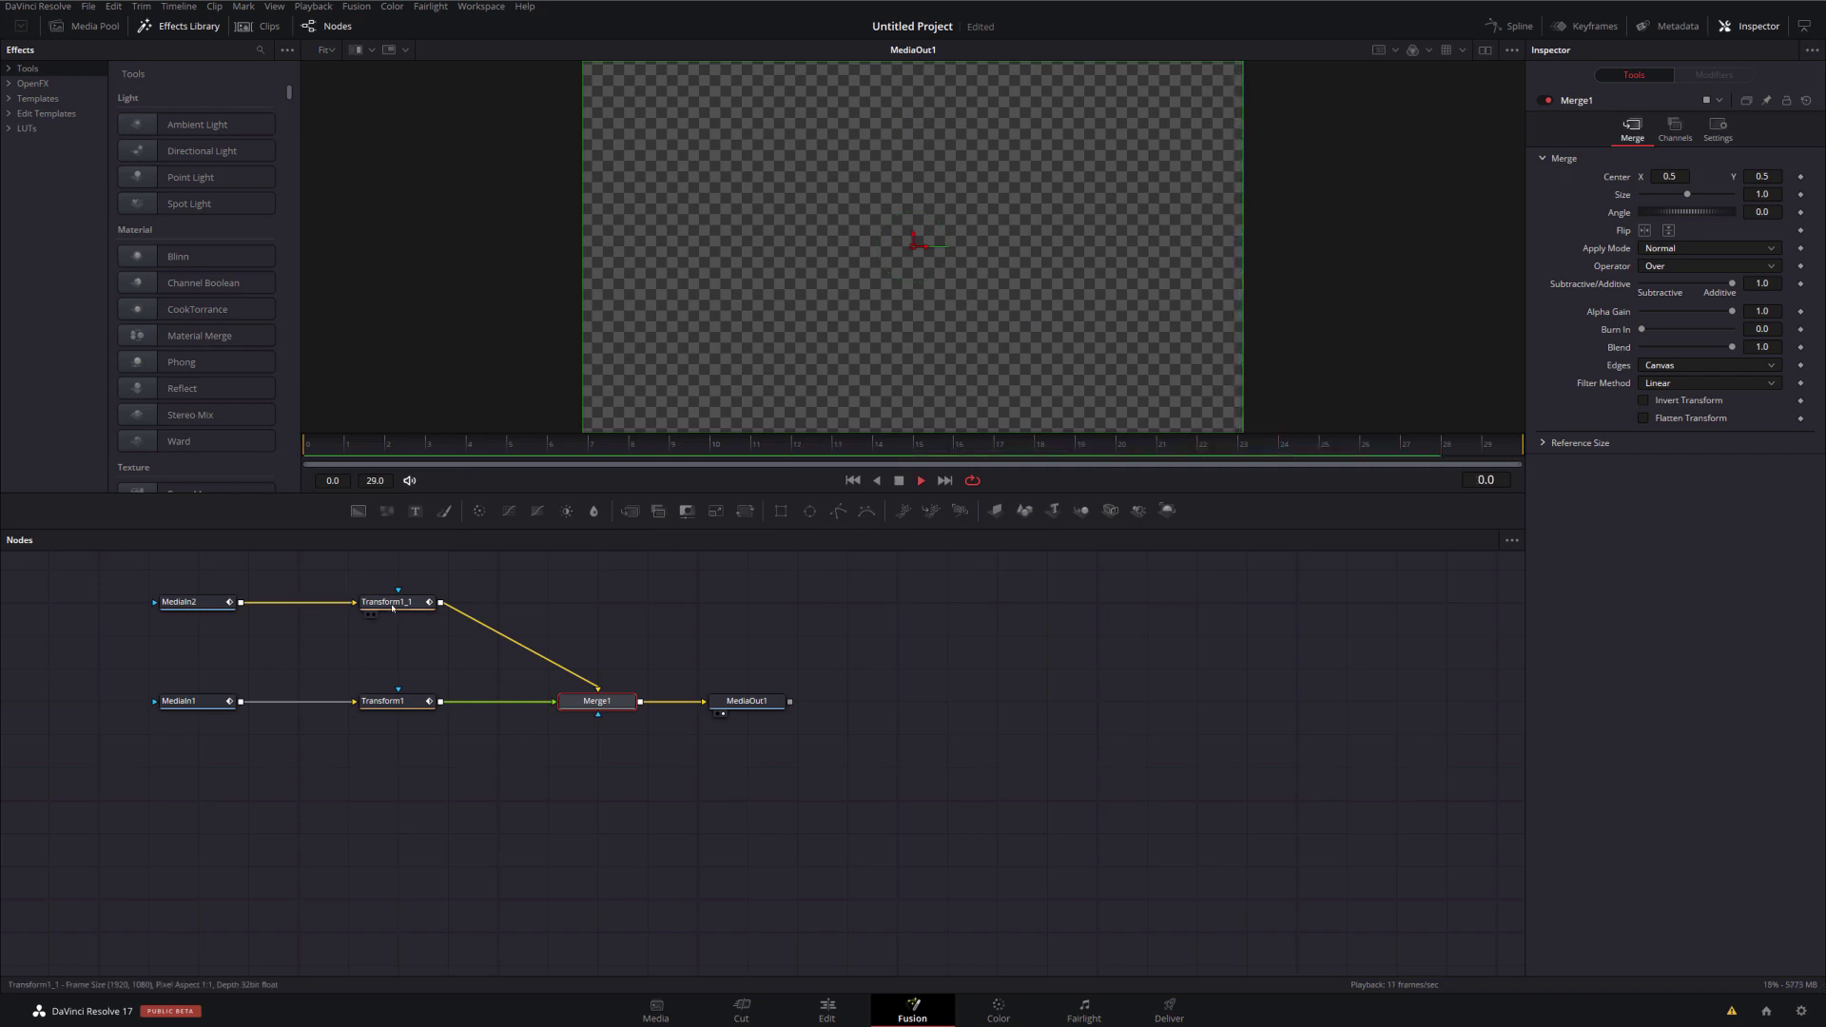
pyautogui.press('space')
pyautogui.click(367, 660)
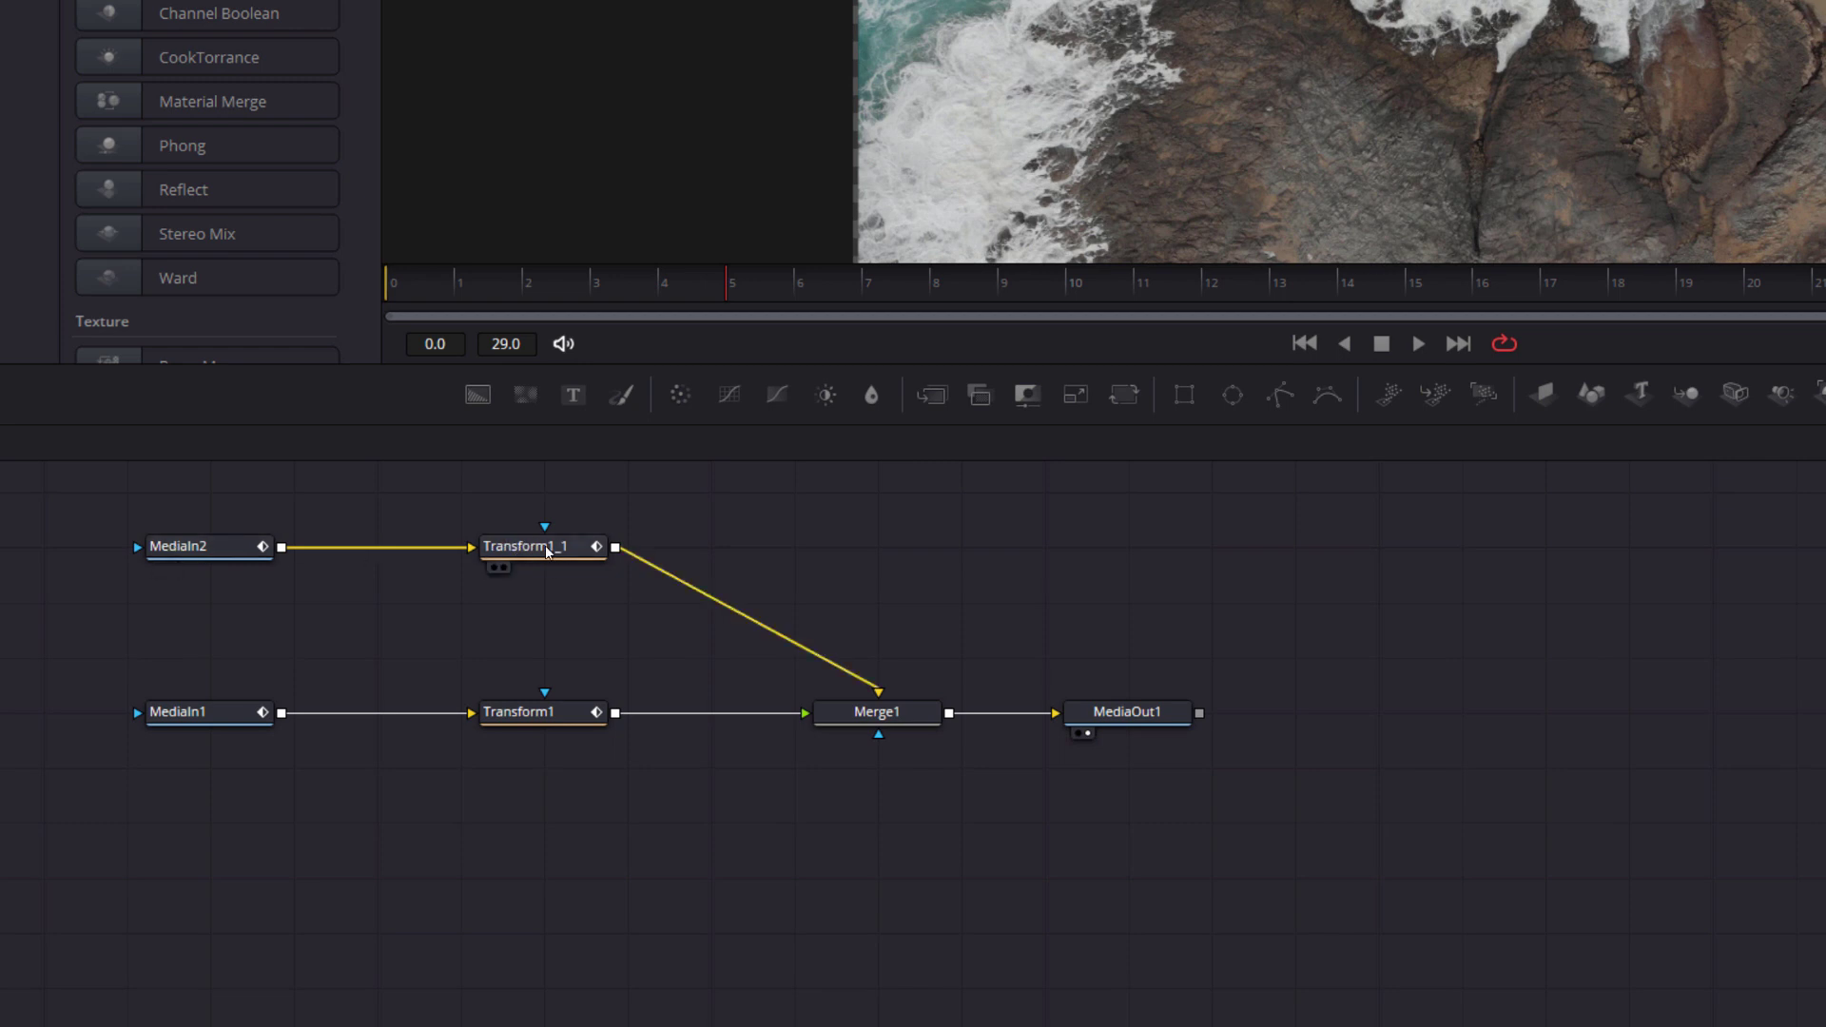
# Set the Origin X of Transform1_1's Vector modifier to -0.5.
pyautogui.click(545, 545)
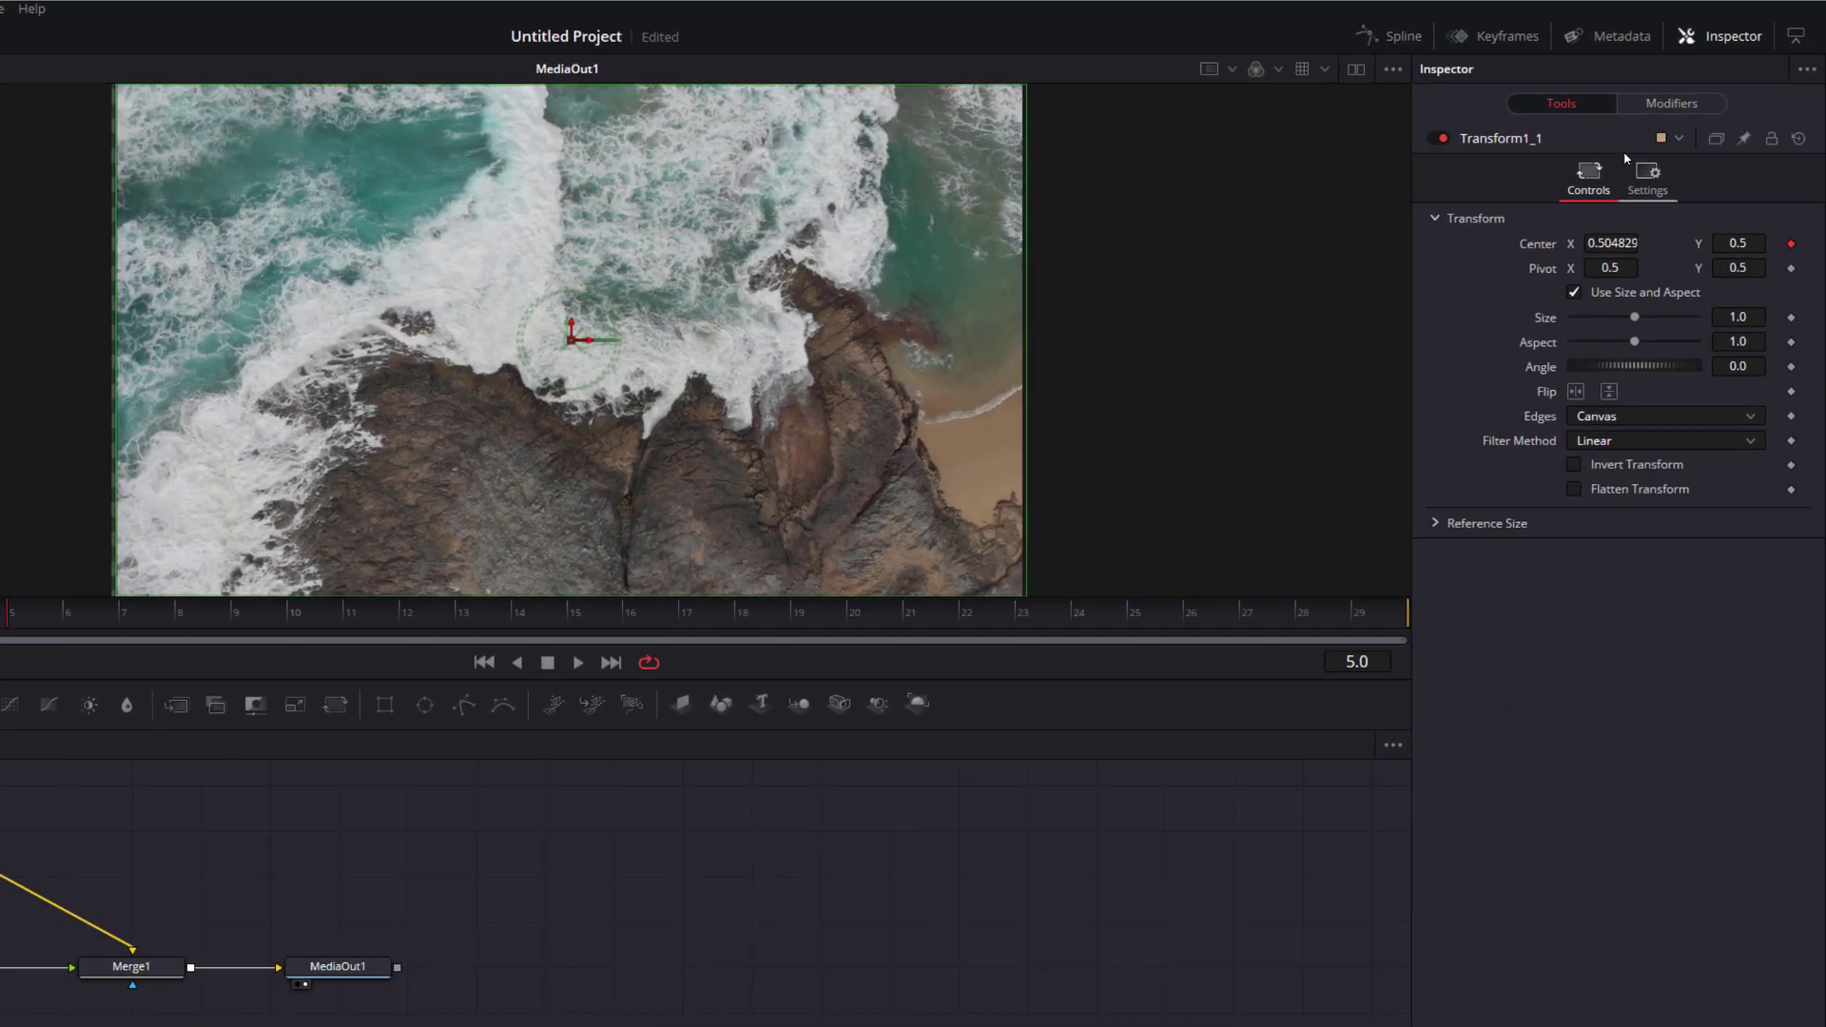
pyautogui.click(1667, 105)
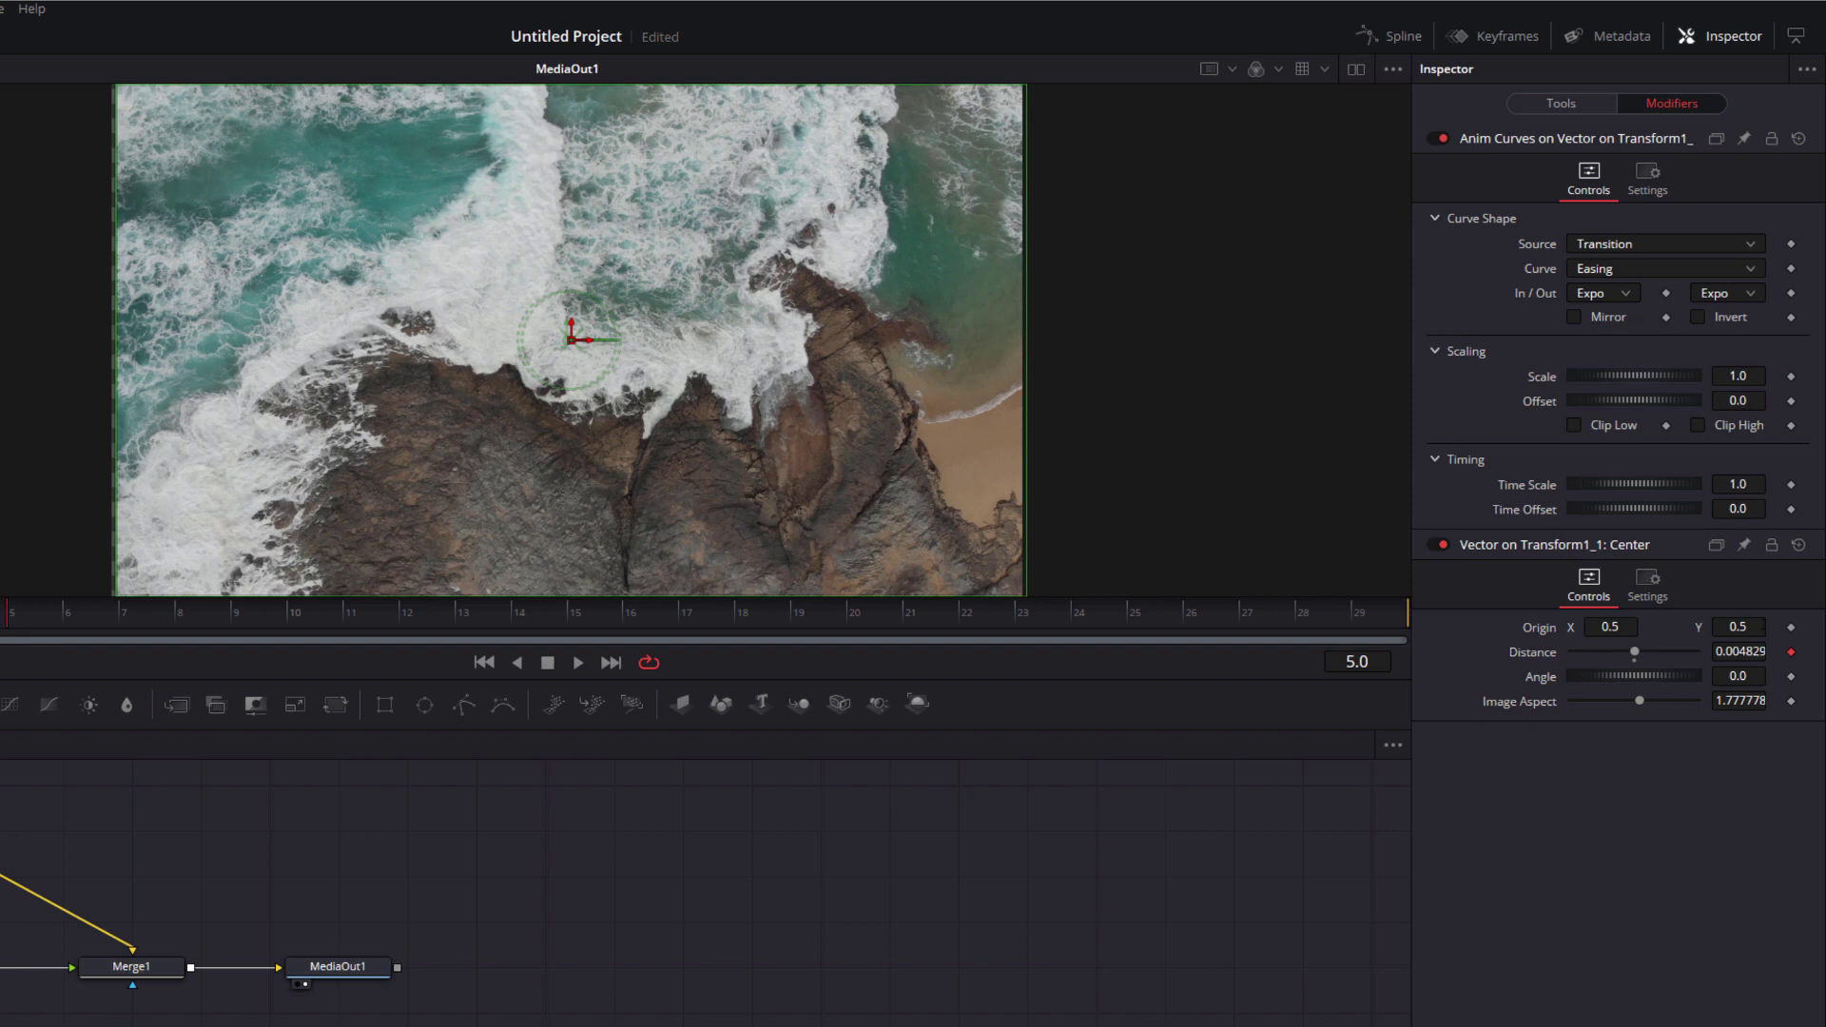
pyautogui.click(1594, 626)
pyautogui.write('-')
pyautogui.press('Return')
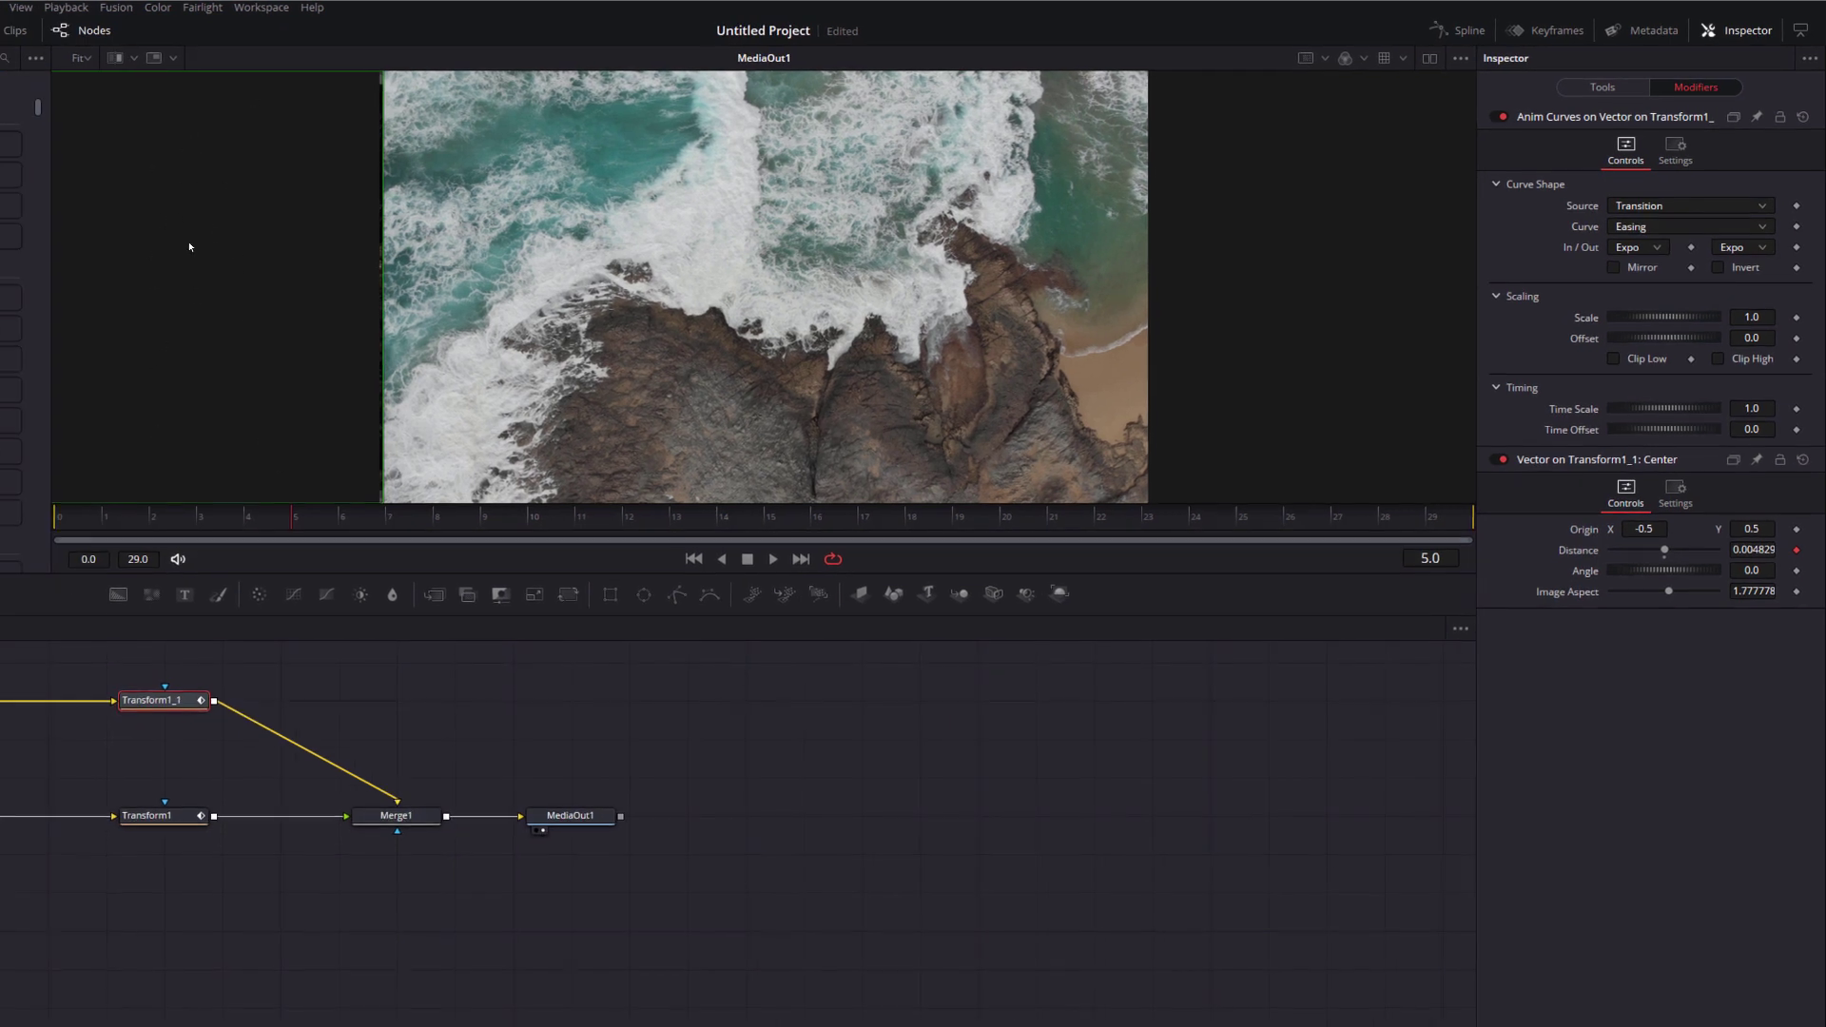
# Scrub through the composition and play it several times to check how the two clips slide together.
pyautogui.click(347, 523)
pyautogui.moveTo(333, 544); pyautogui.dragTo(797, 556)
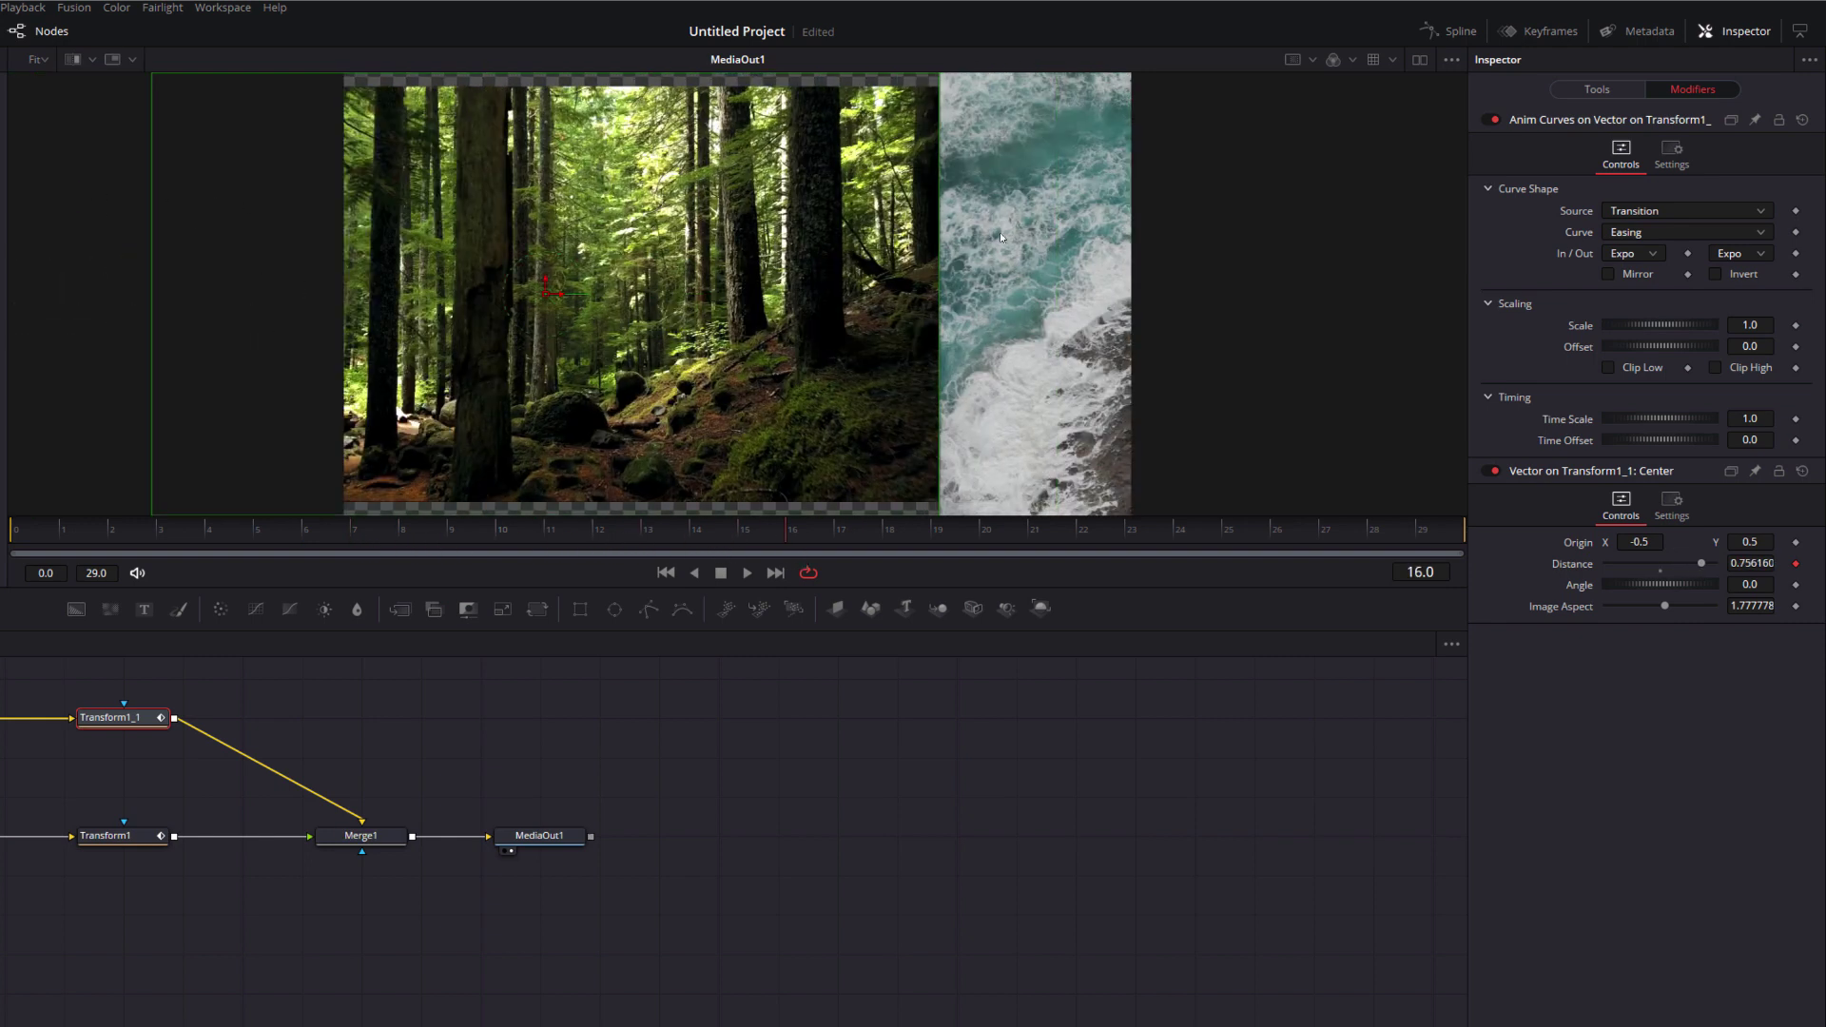
pyautogui.press('space')
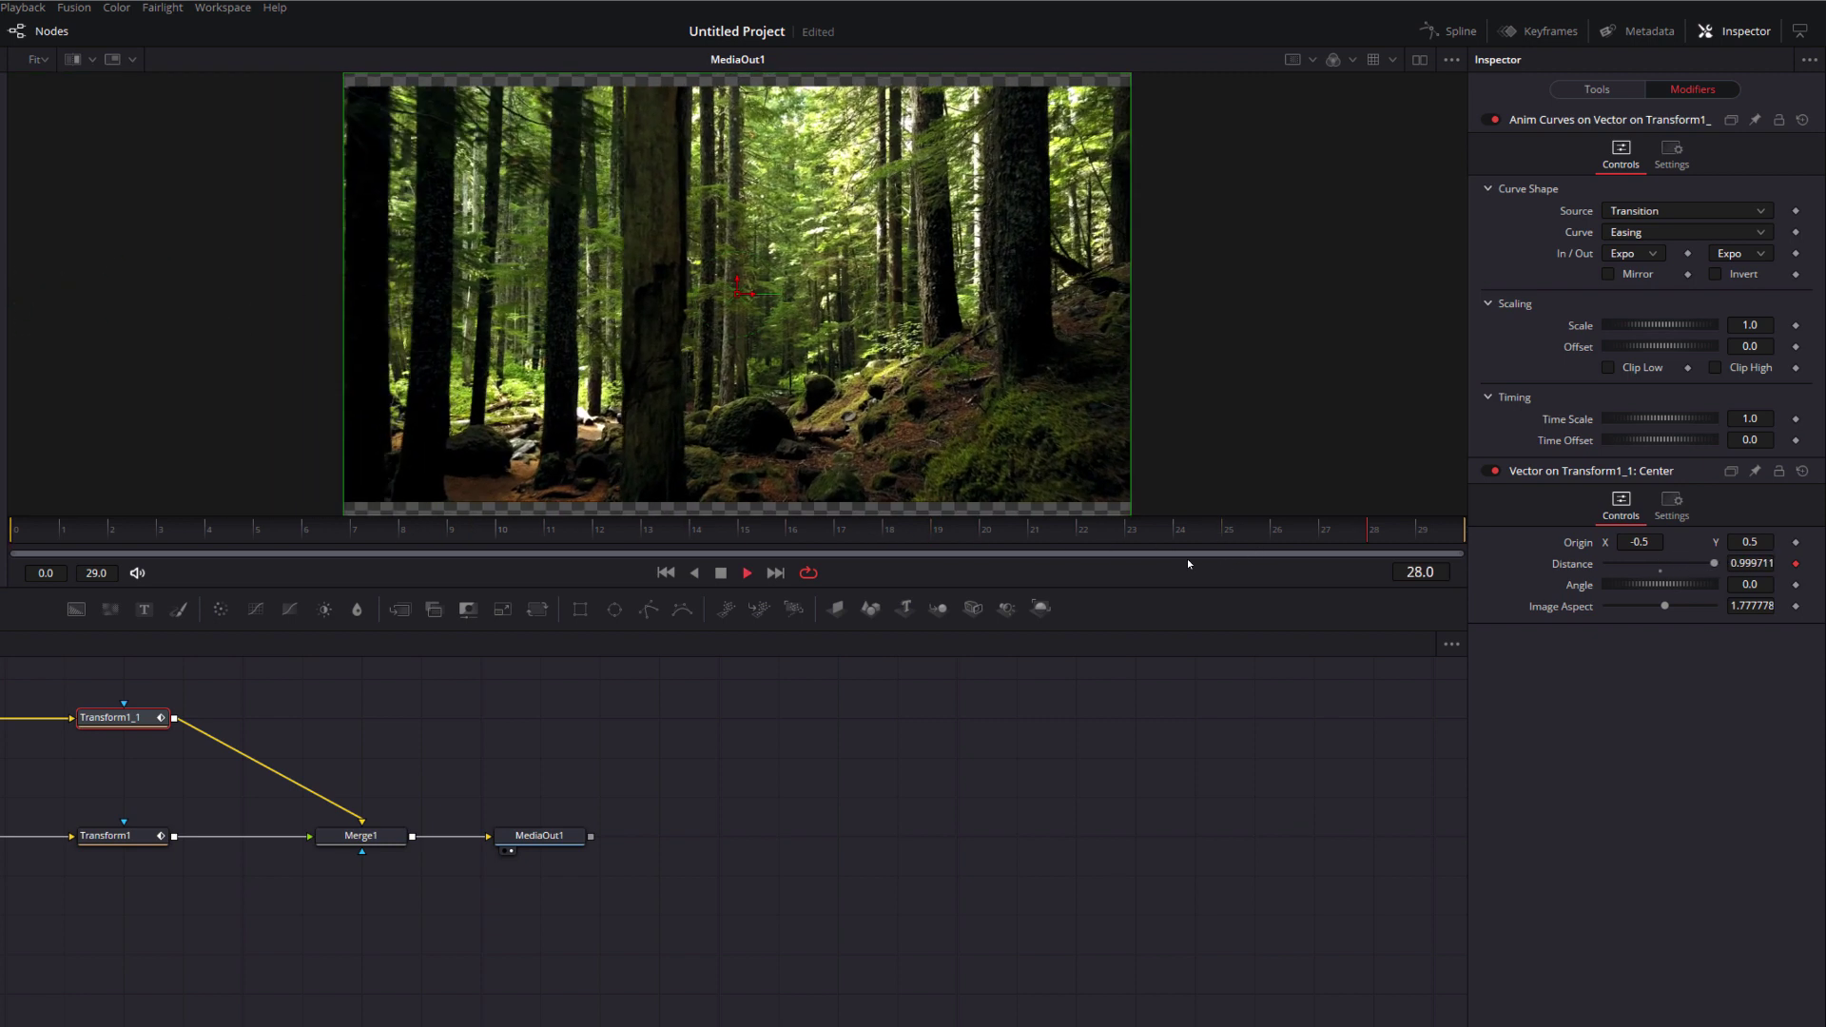
pyautogui.press('space')
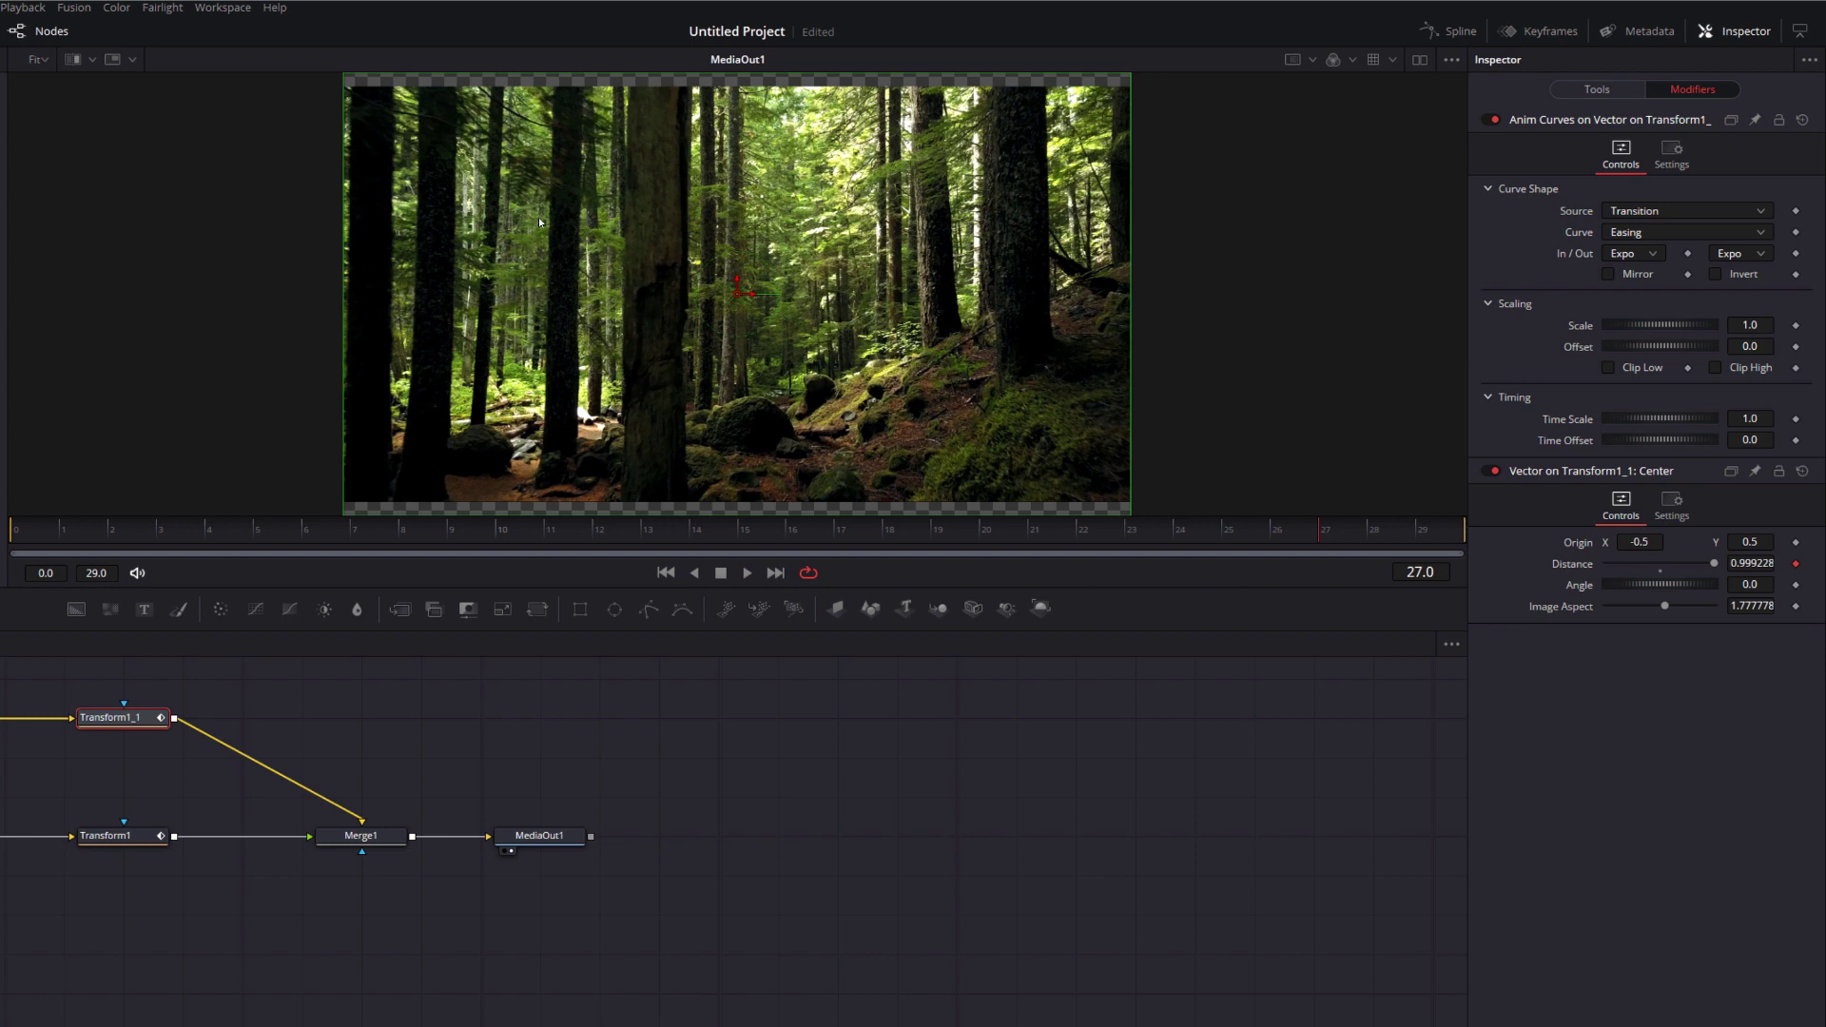
pyautogui.press('space')
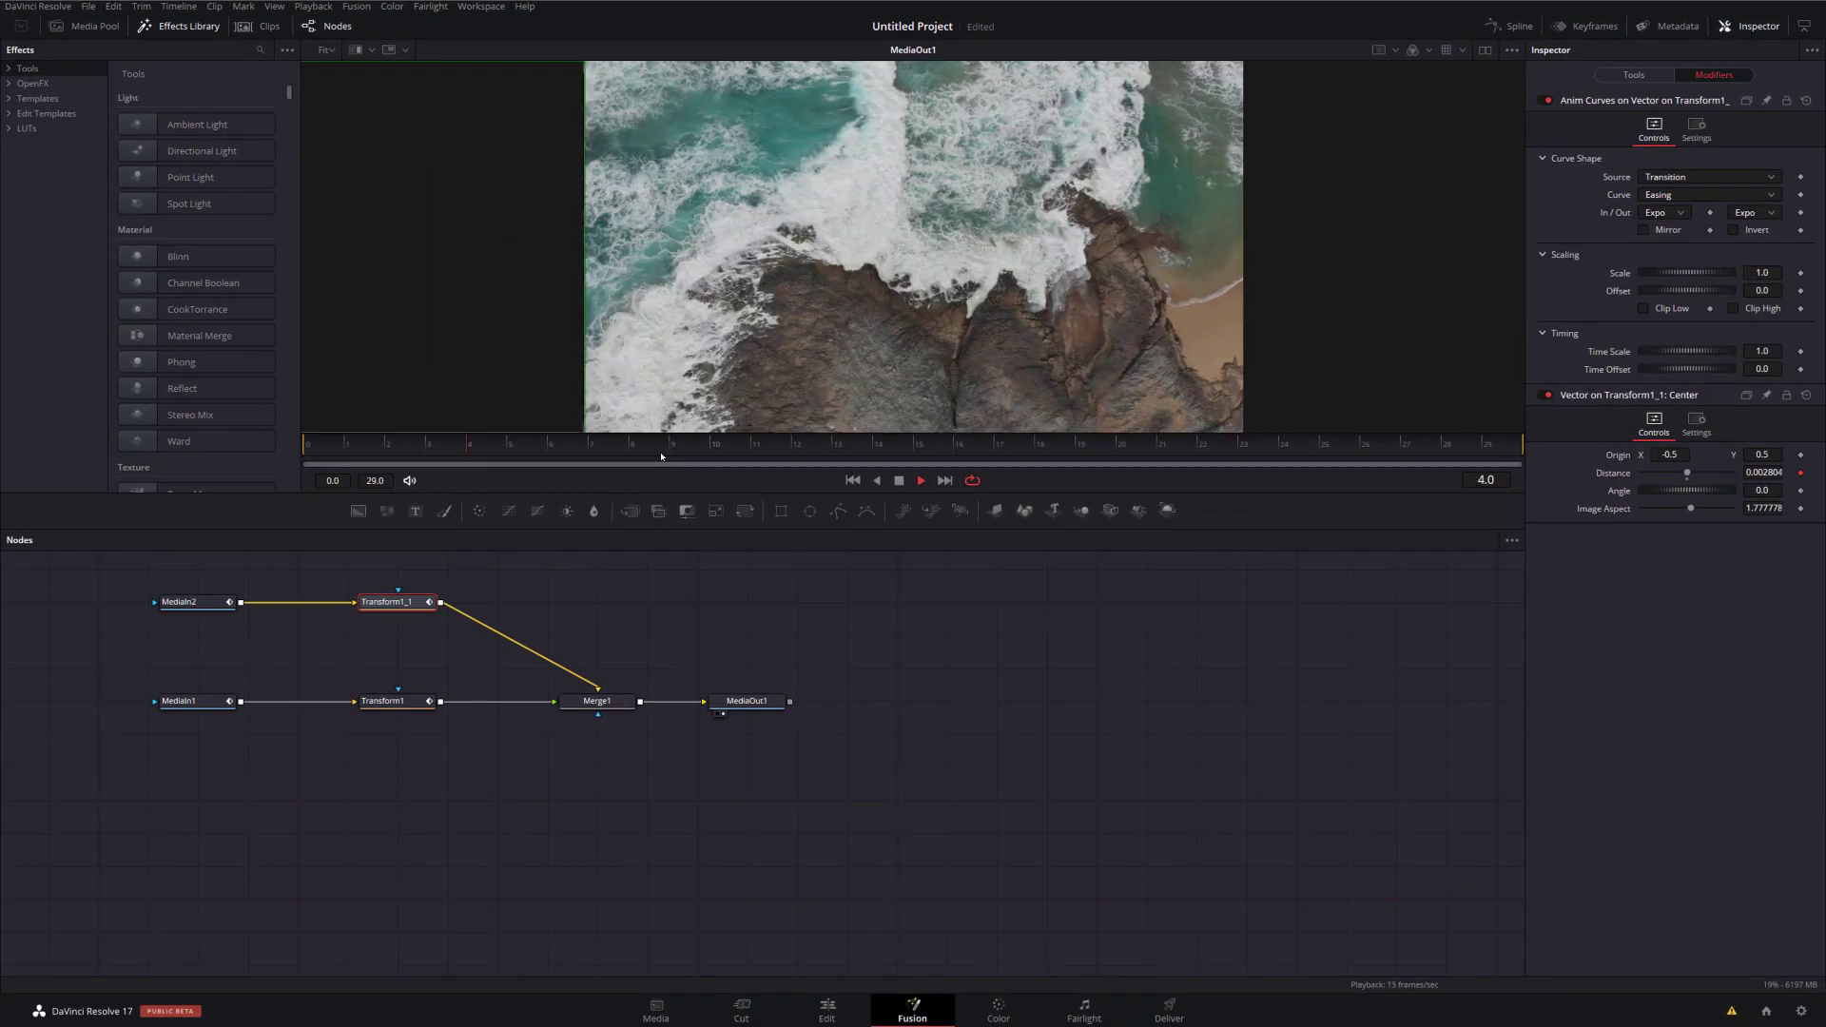
pyautogui.press('space')
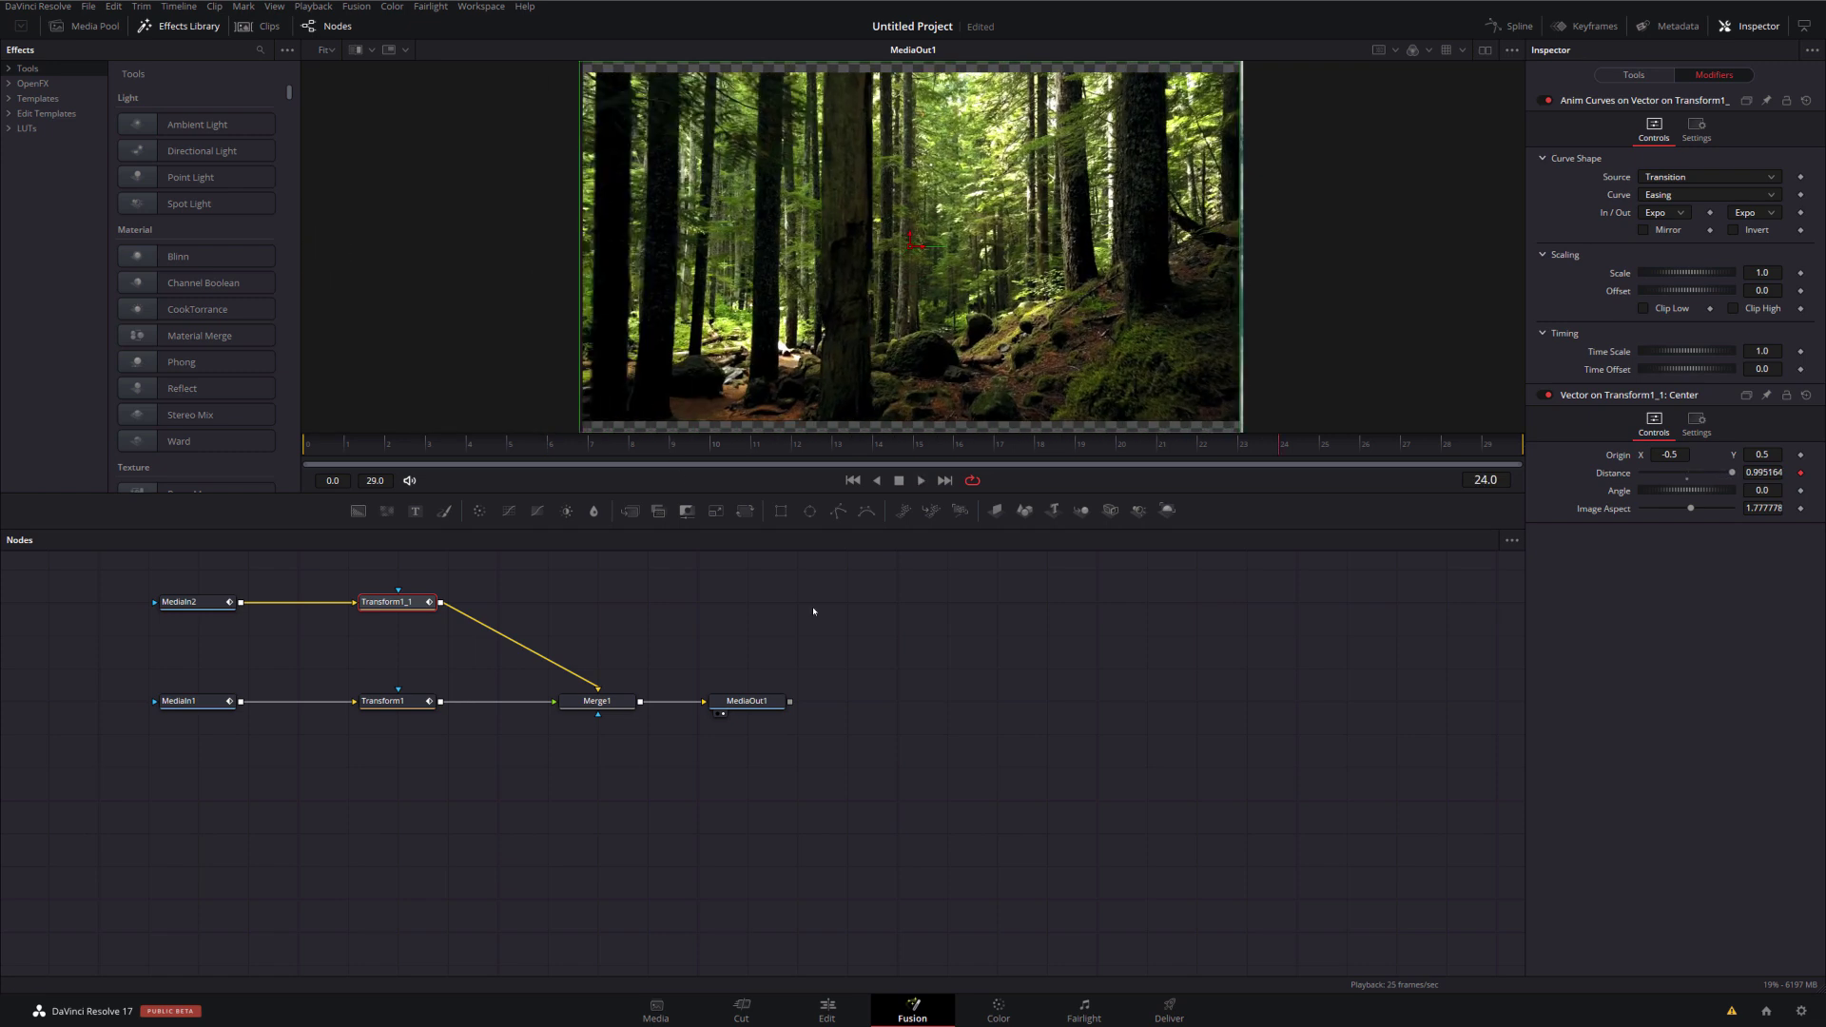
# Return to the Edit page, lengthen the Cross Dissolve transition to 6.7 seconds and play it from its start.
pyautogui.click(826, 1010)
pyautogui.moveTo(859, 775); pyautogui.dragTo(758, 773)
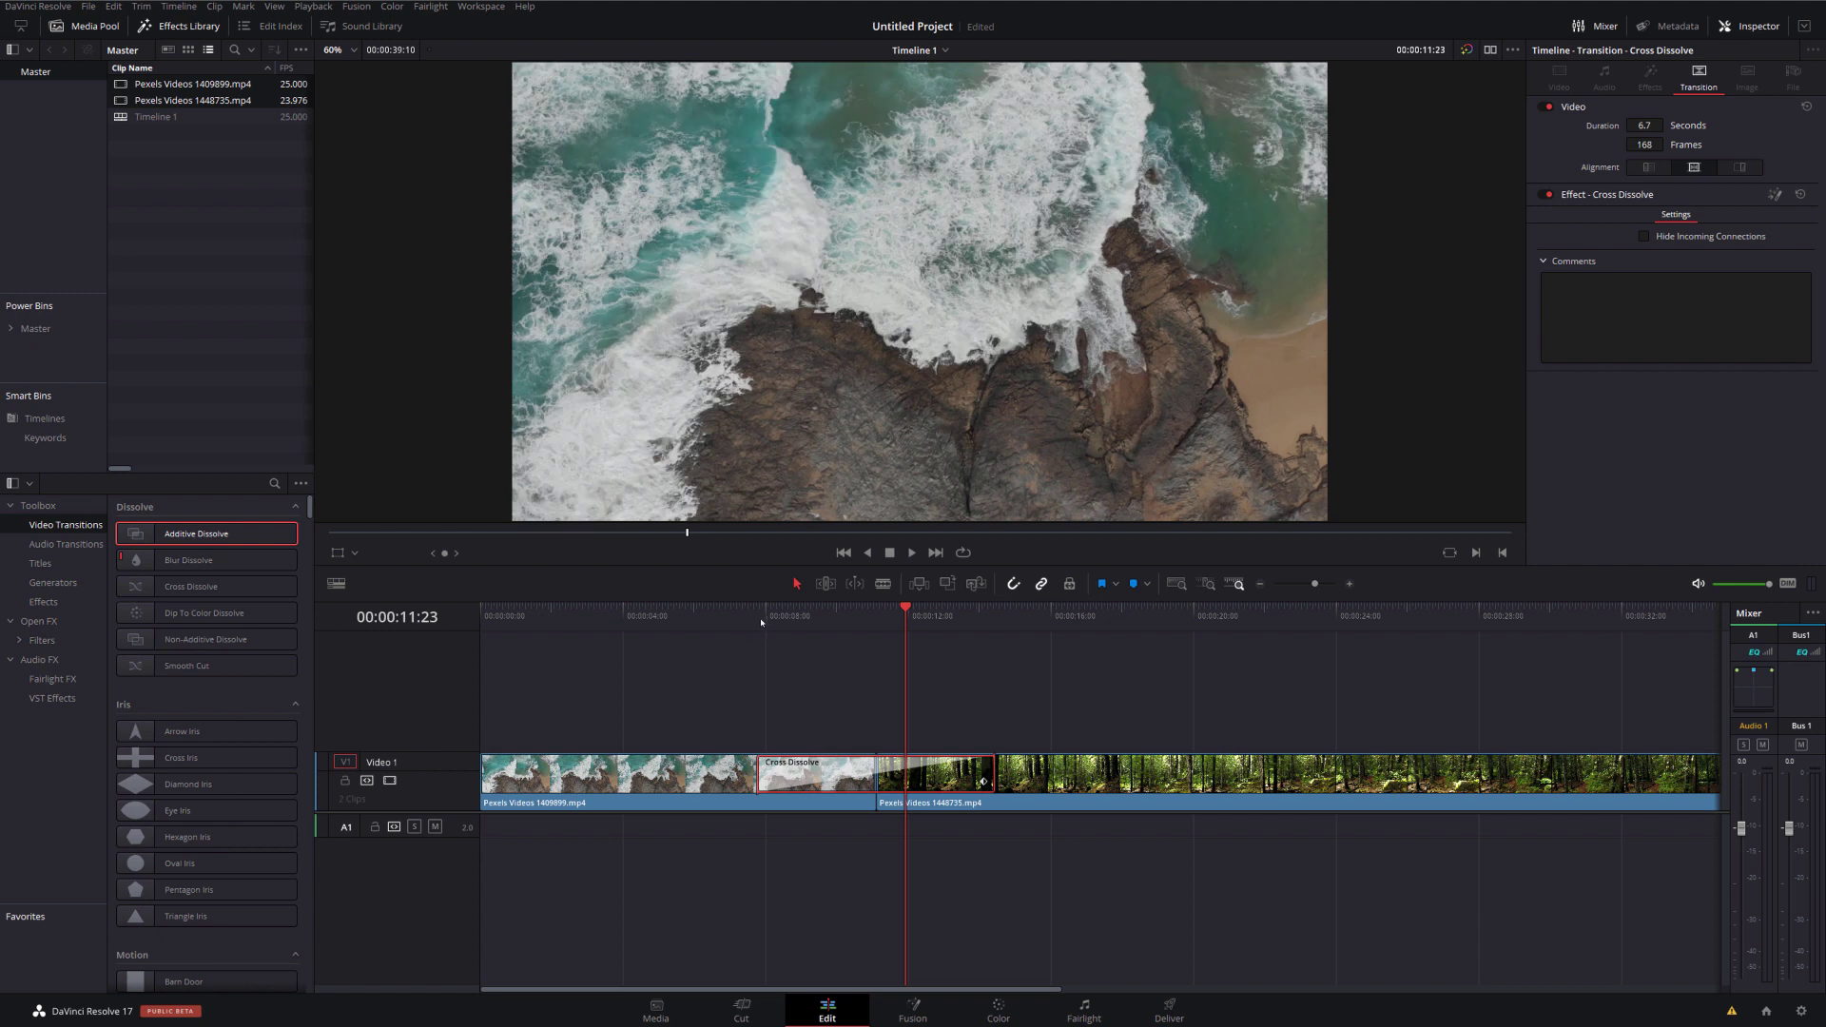
pyautogui.click(759, 613)
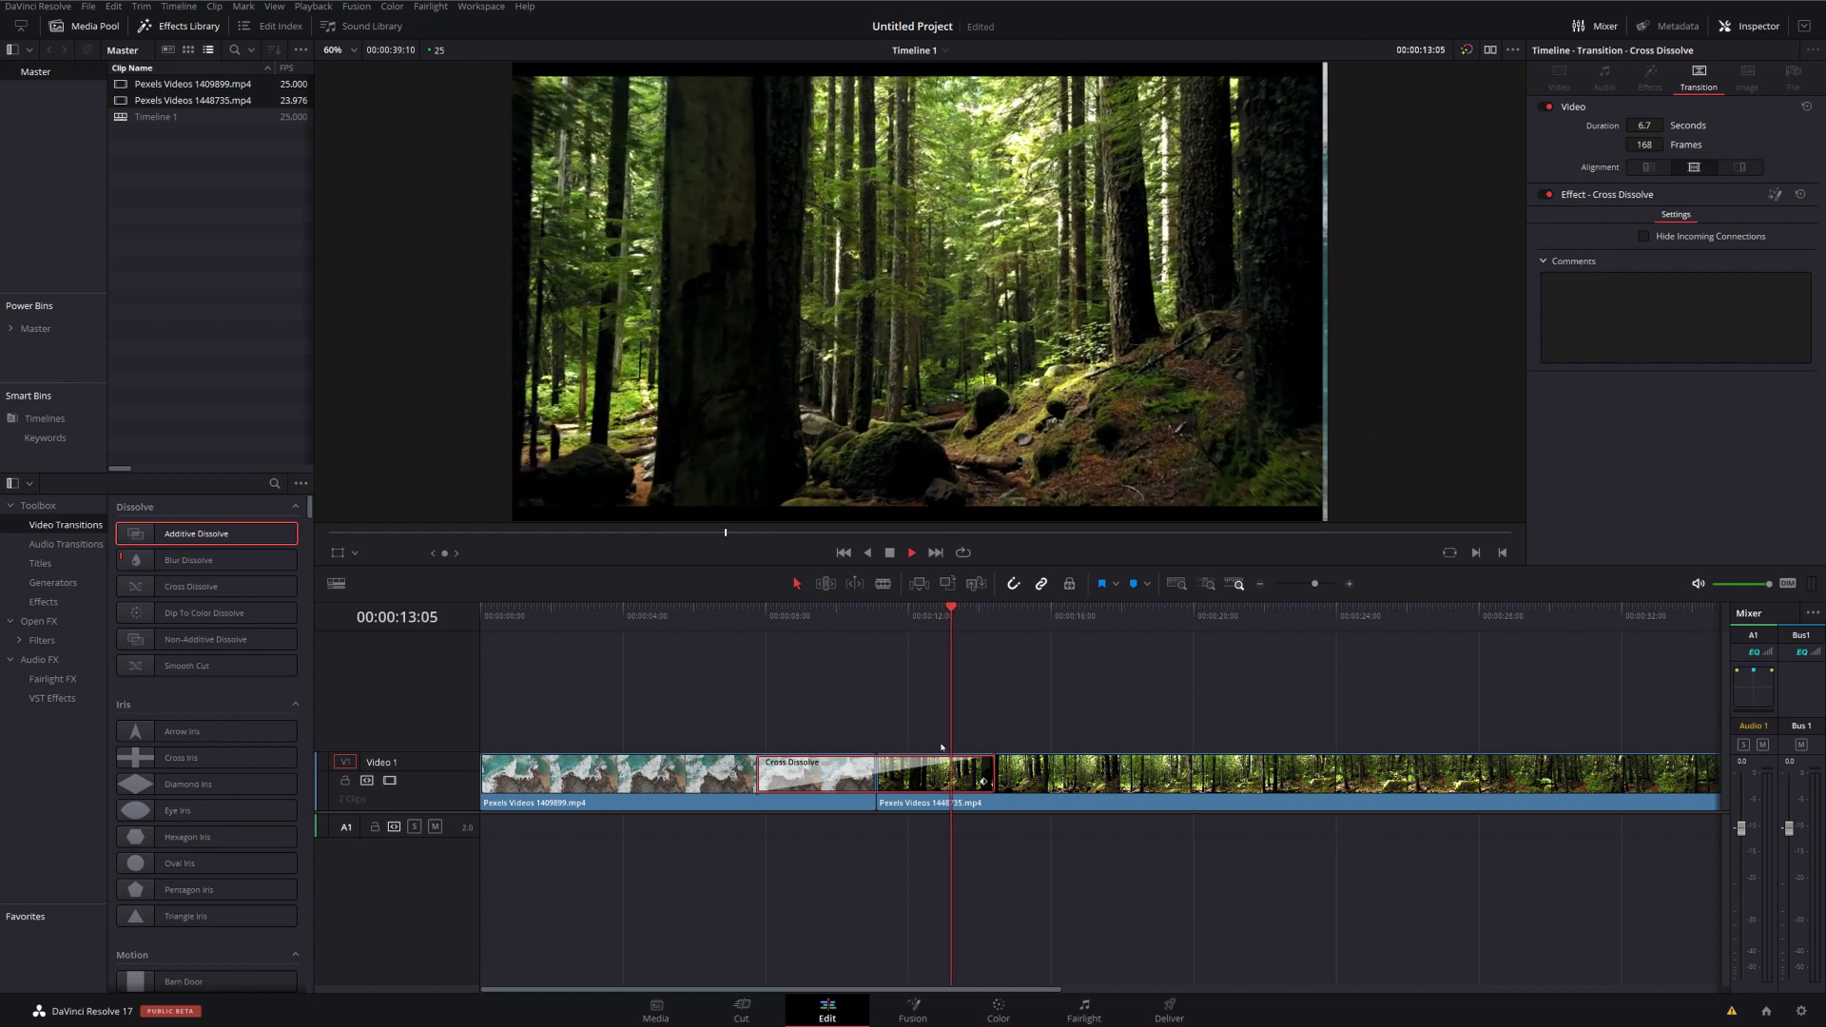
pyautogui.press('space')
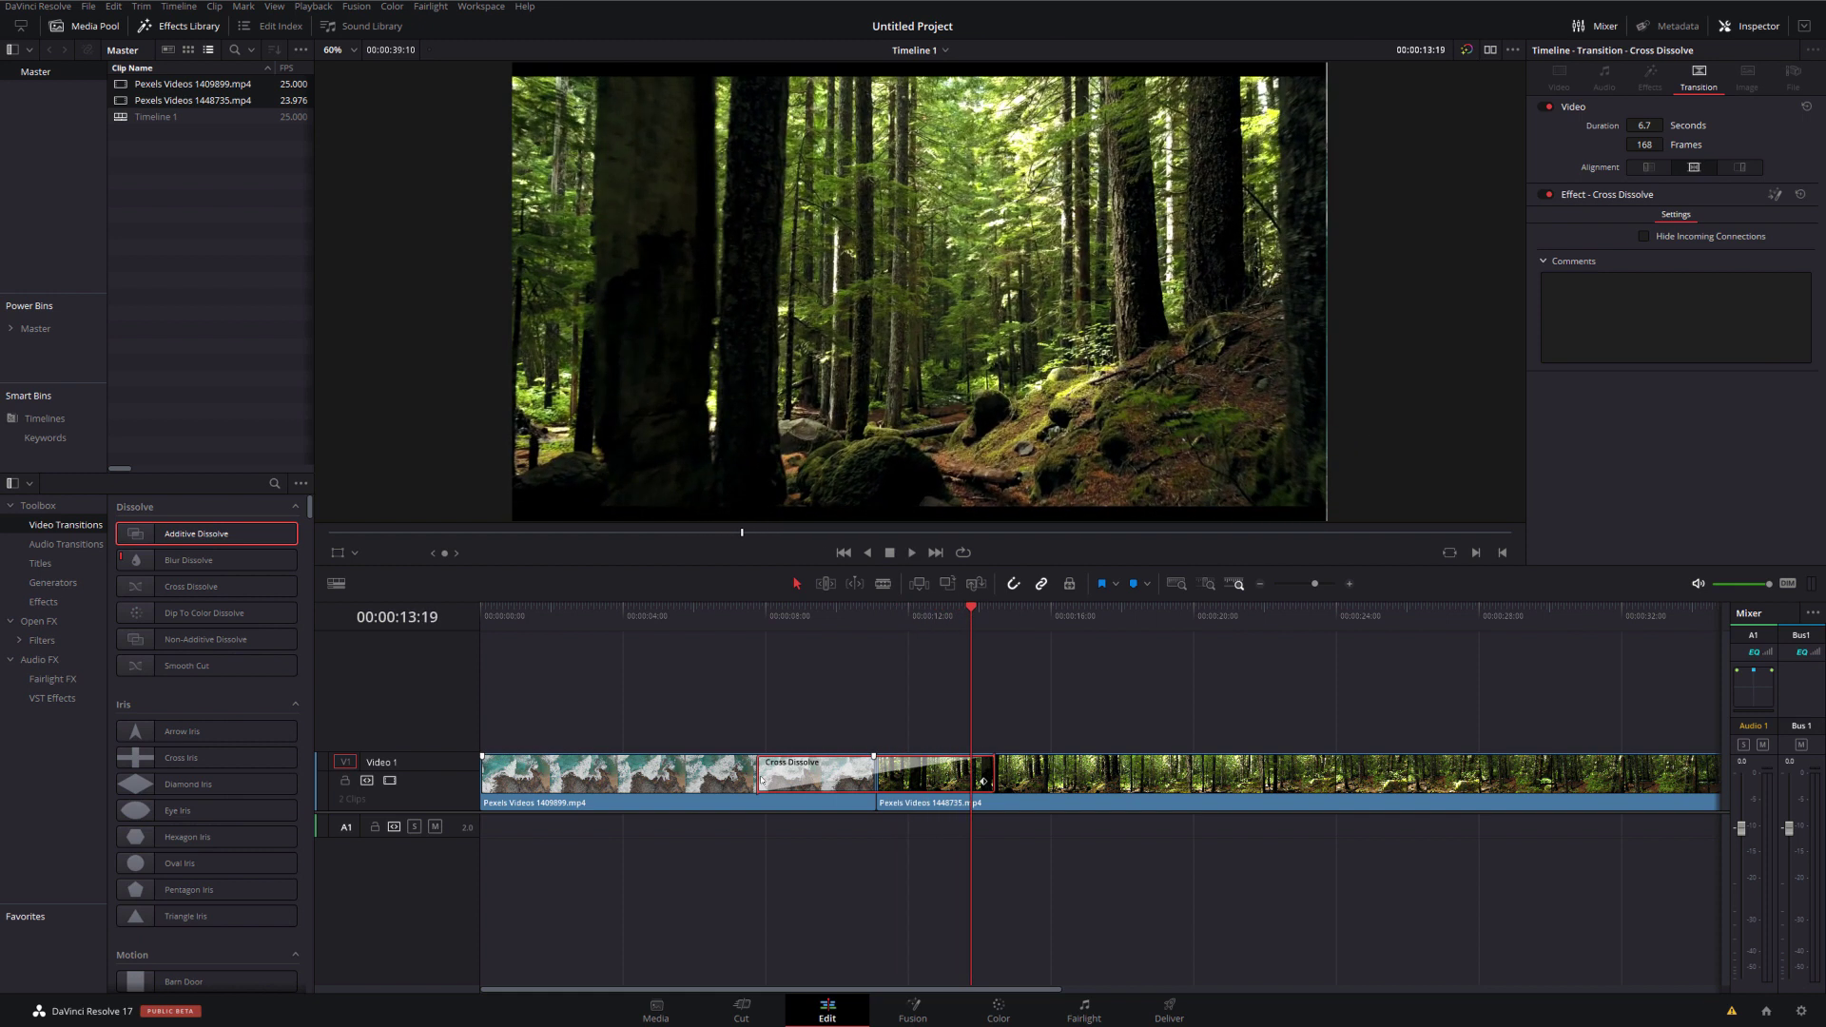
# Shorten the Cross Dissolve transition to 1.4 seconds (36 frames) and save it as a transition preset named QuickWhipRight.
pyautogui.moveTo(761, 780); pyautogui.dragTo(852, 780)
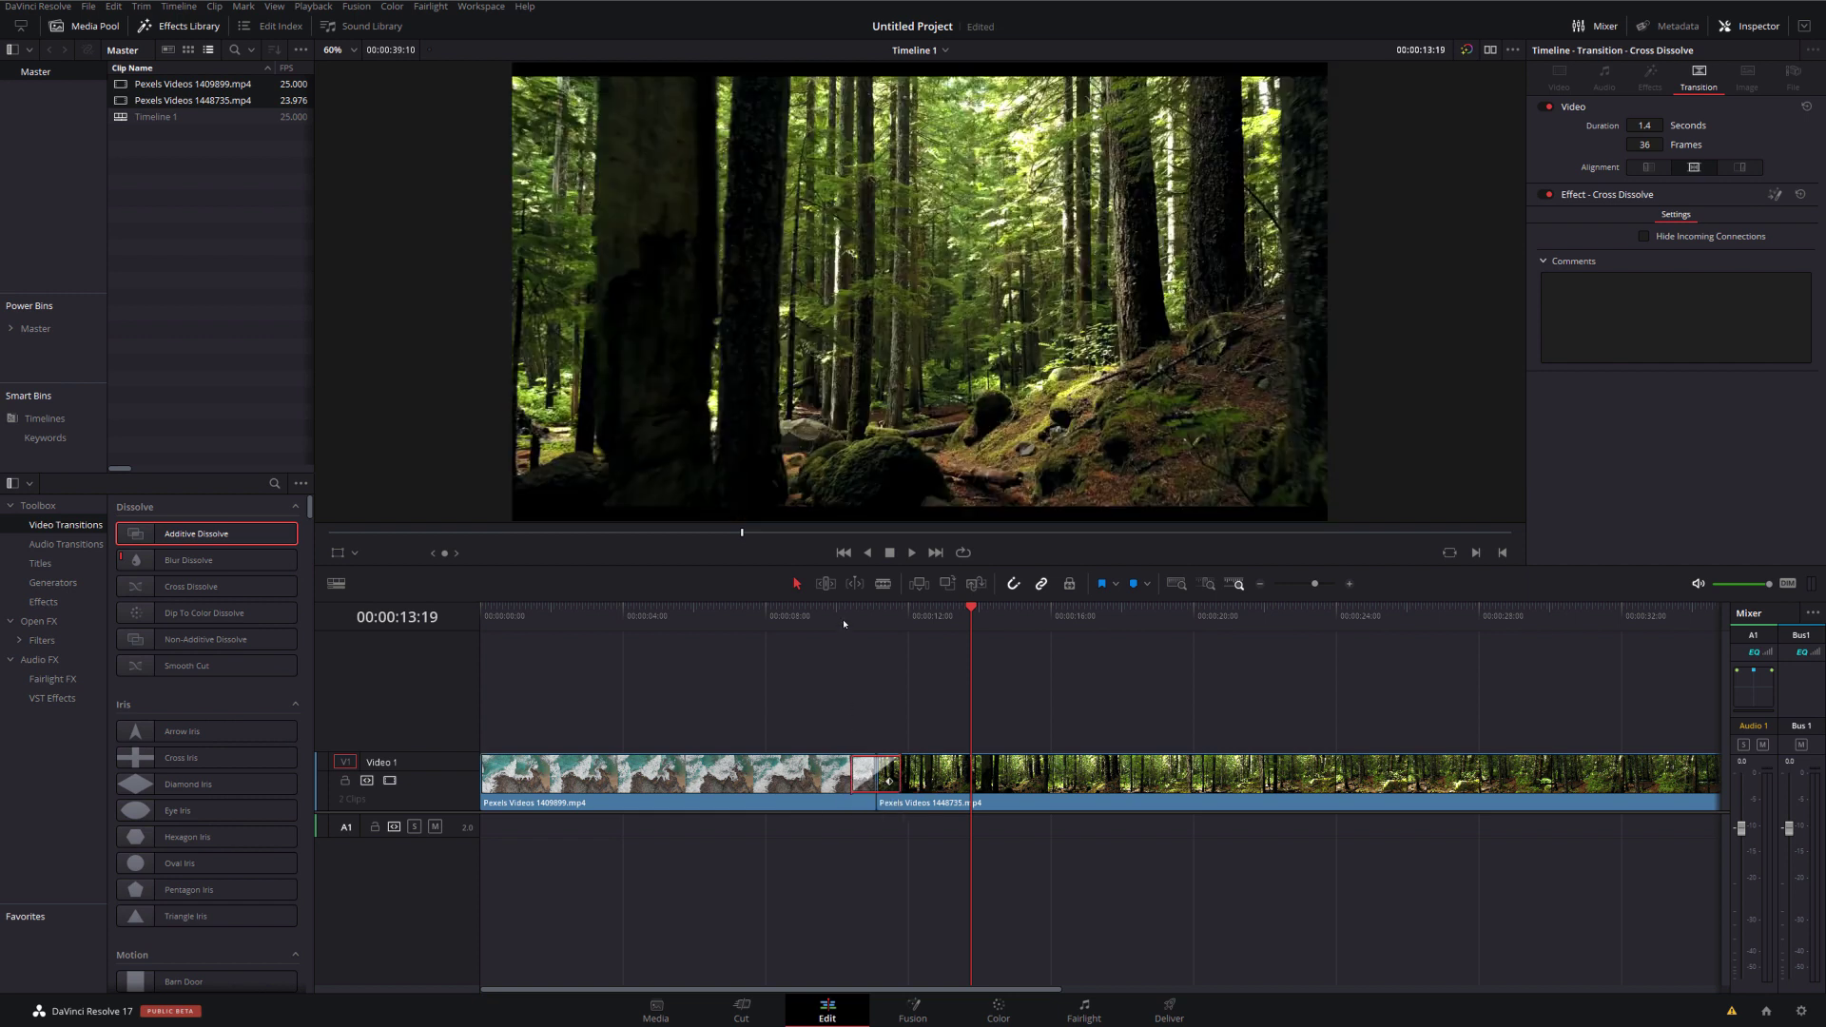
pyautogui.click(905, 615)
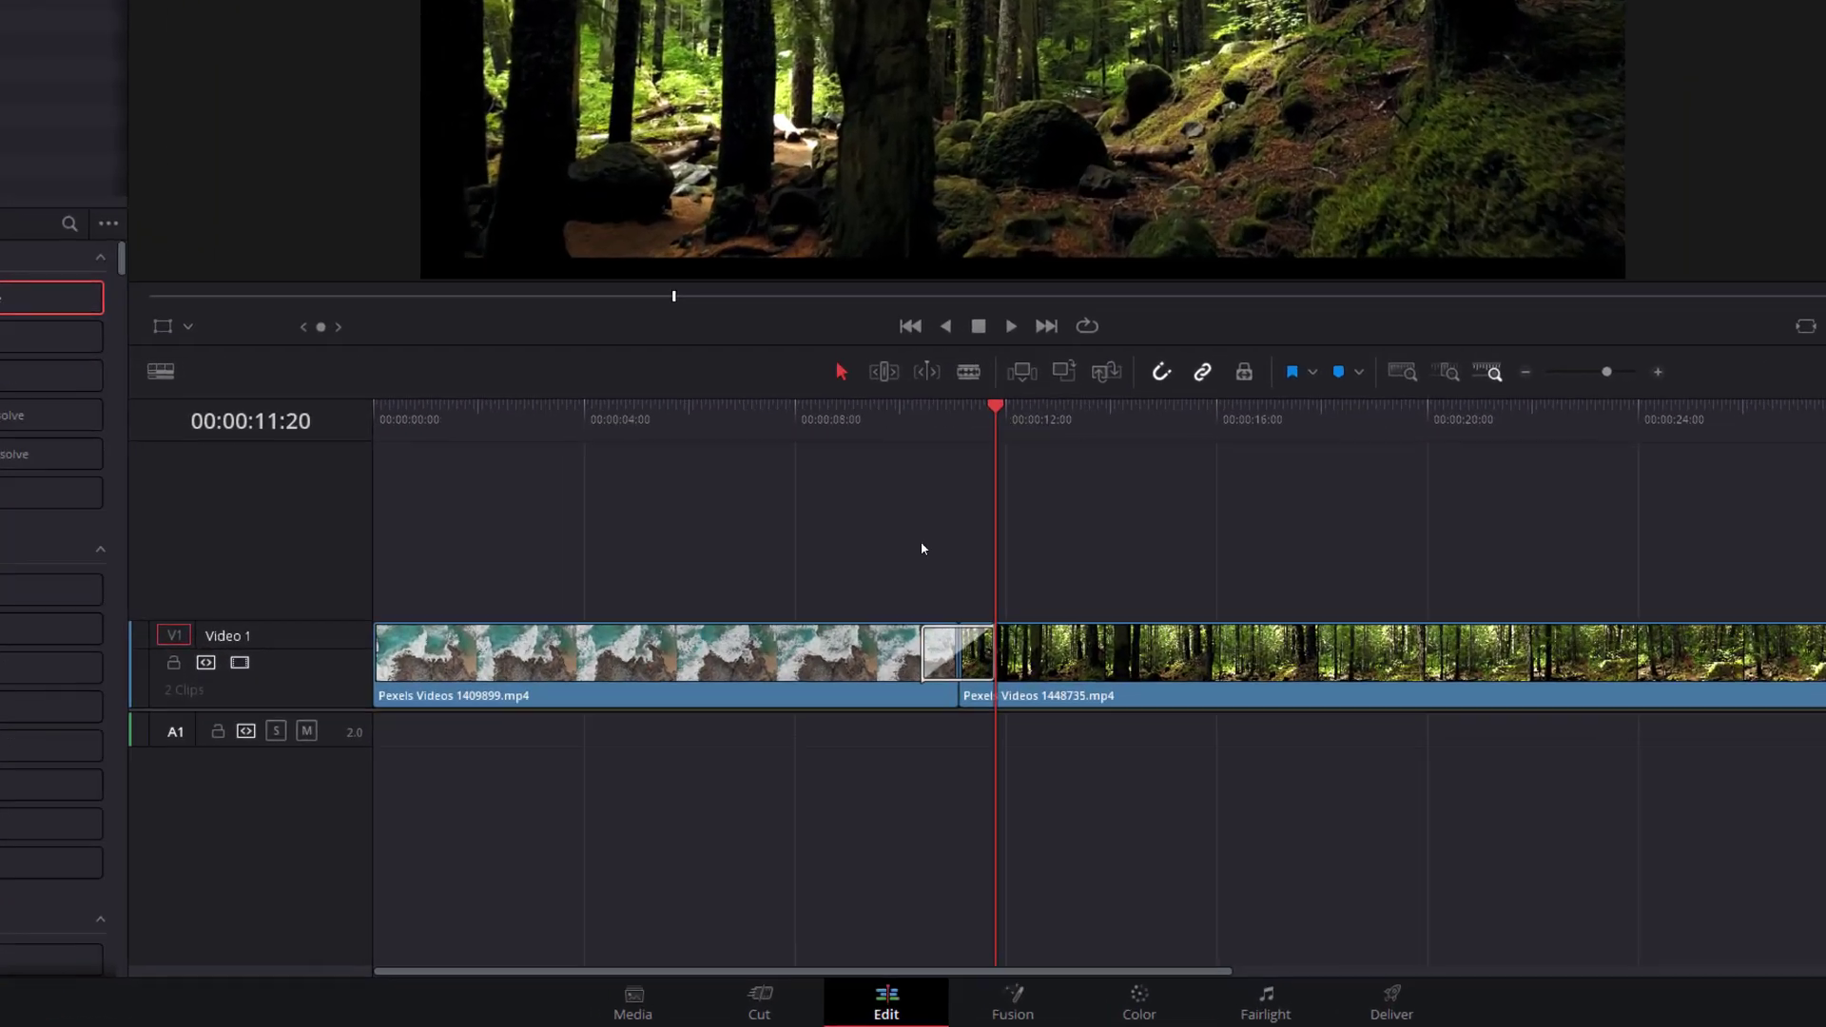
pyautogui.click(960, 618)
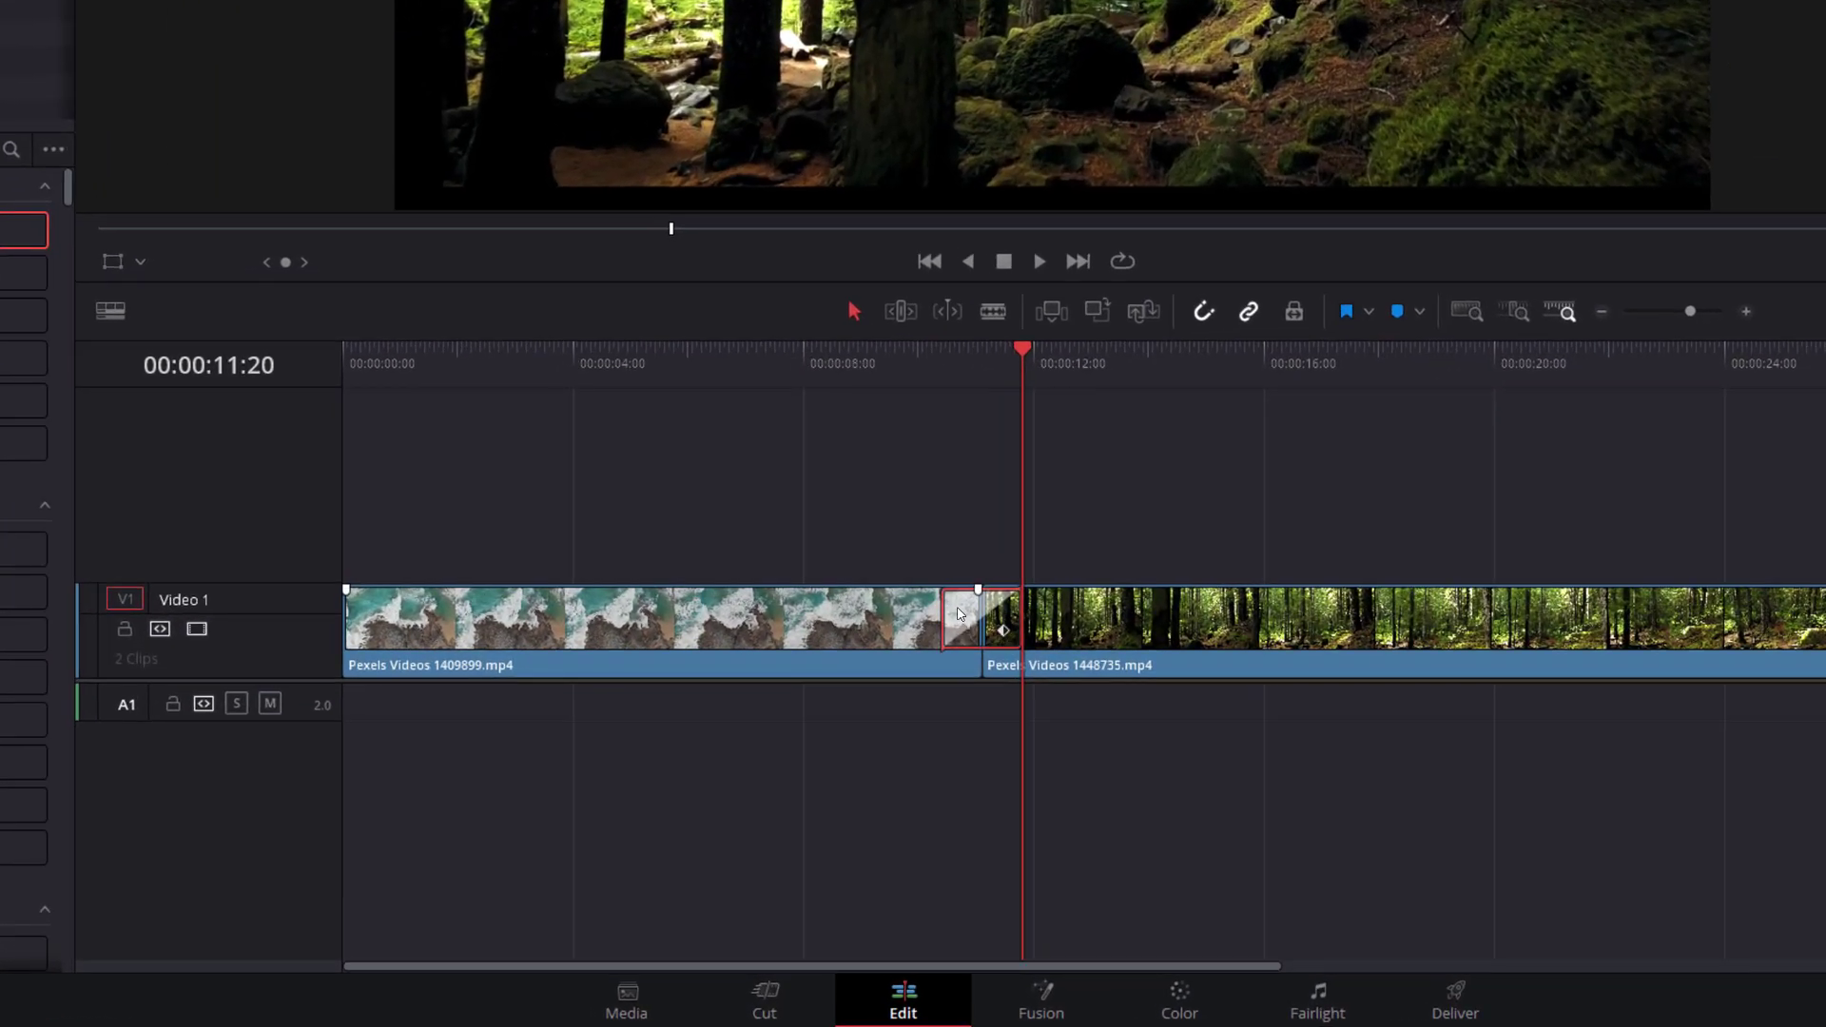
pyautogui.rightClick(960, 614)
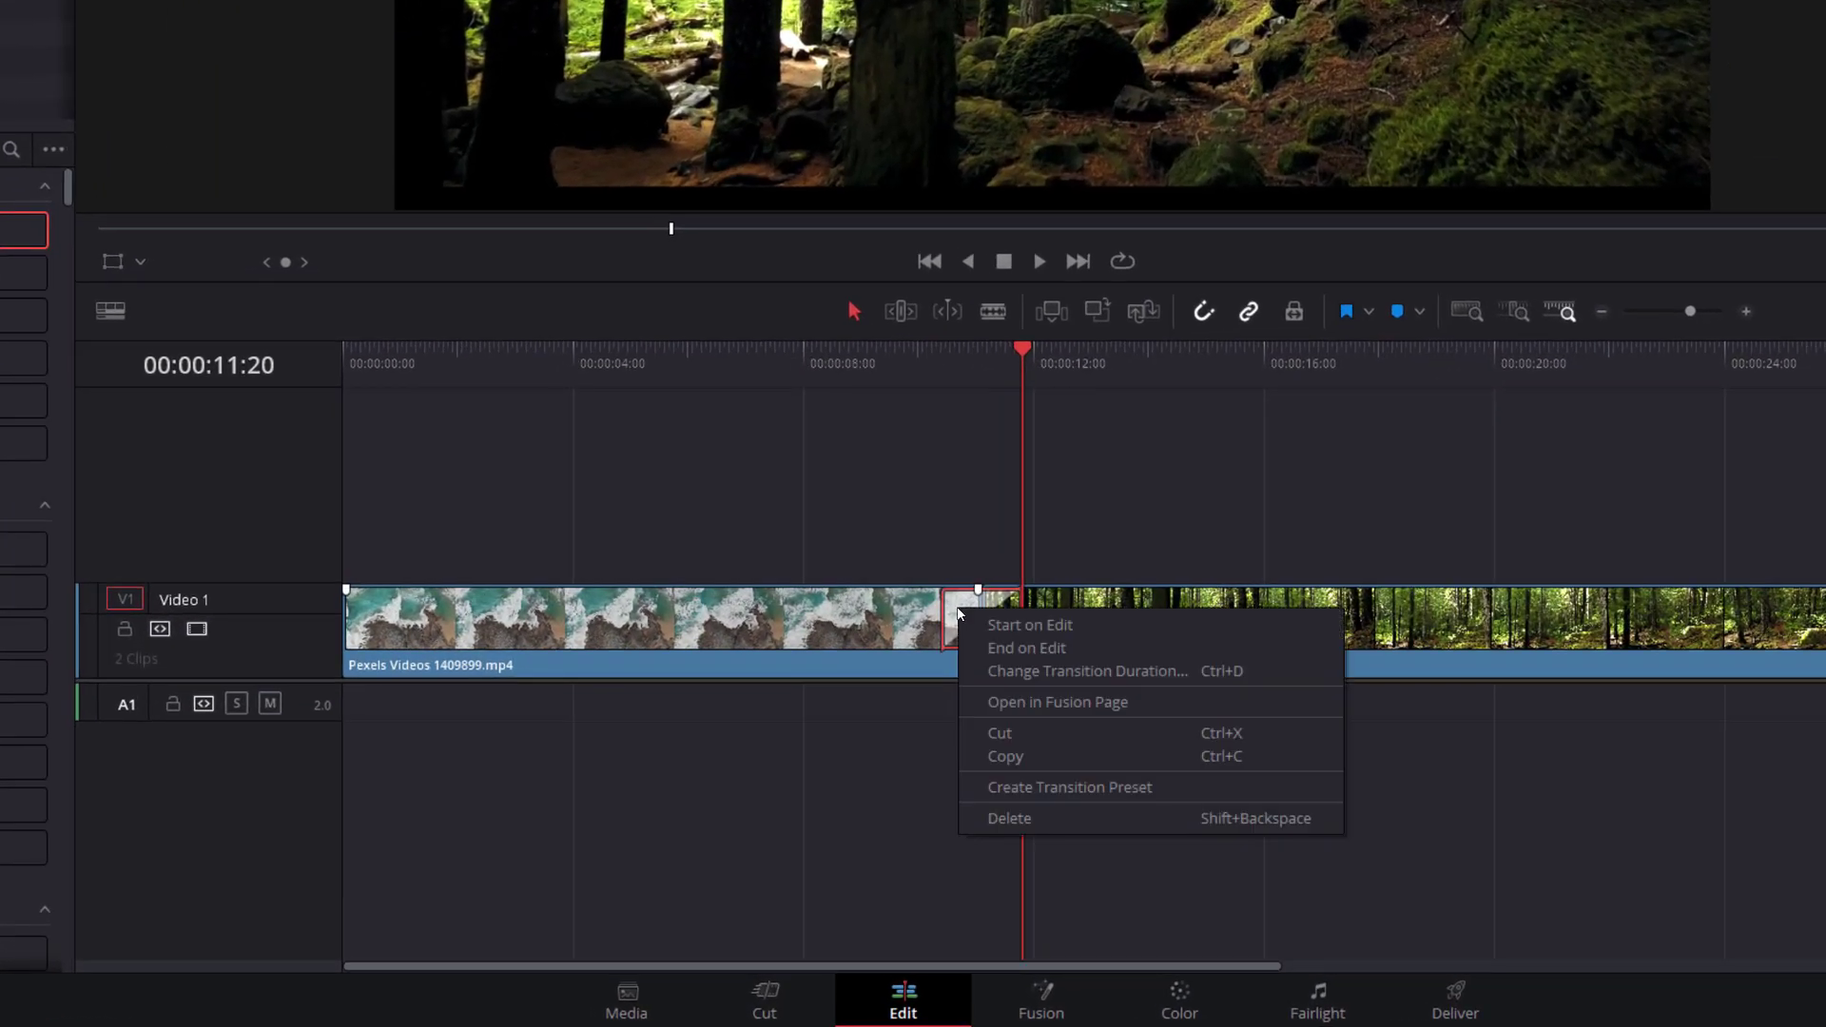
pyautogui.click(1046, 787)
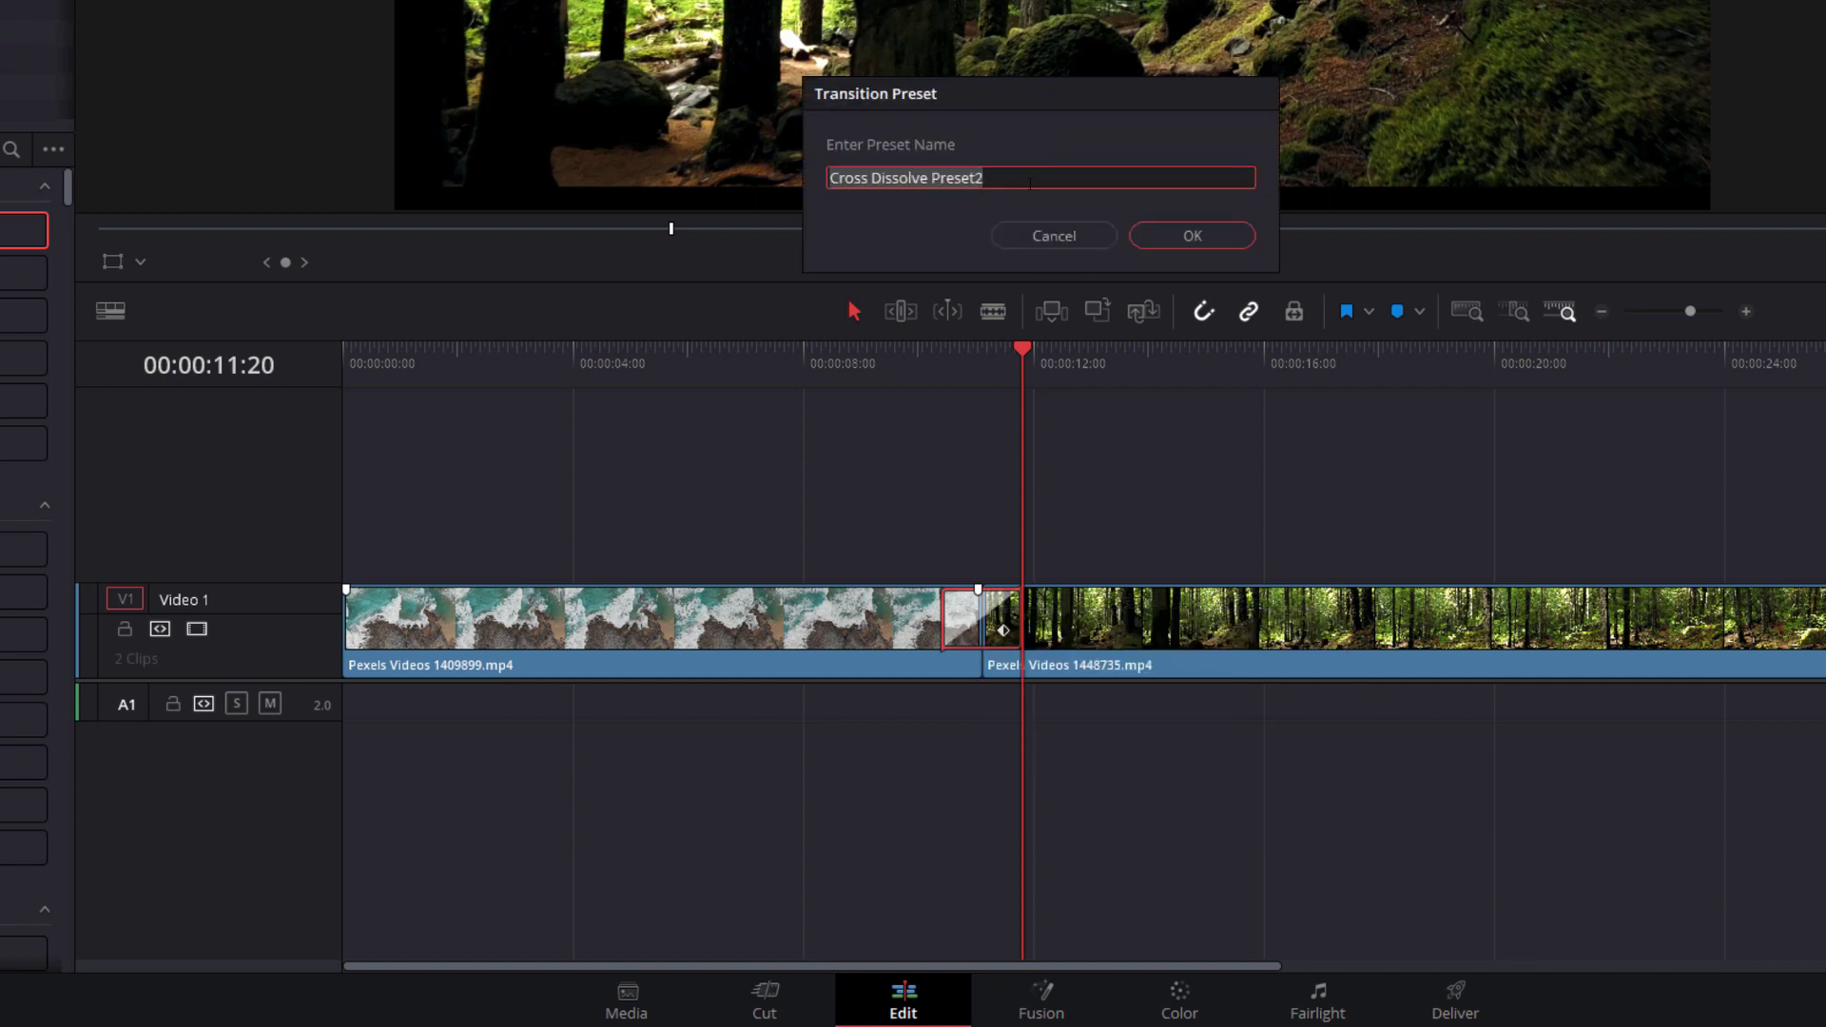
pyautogui.write('QuickWhipRight')
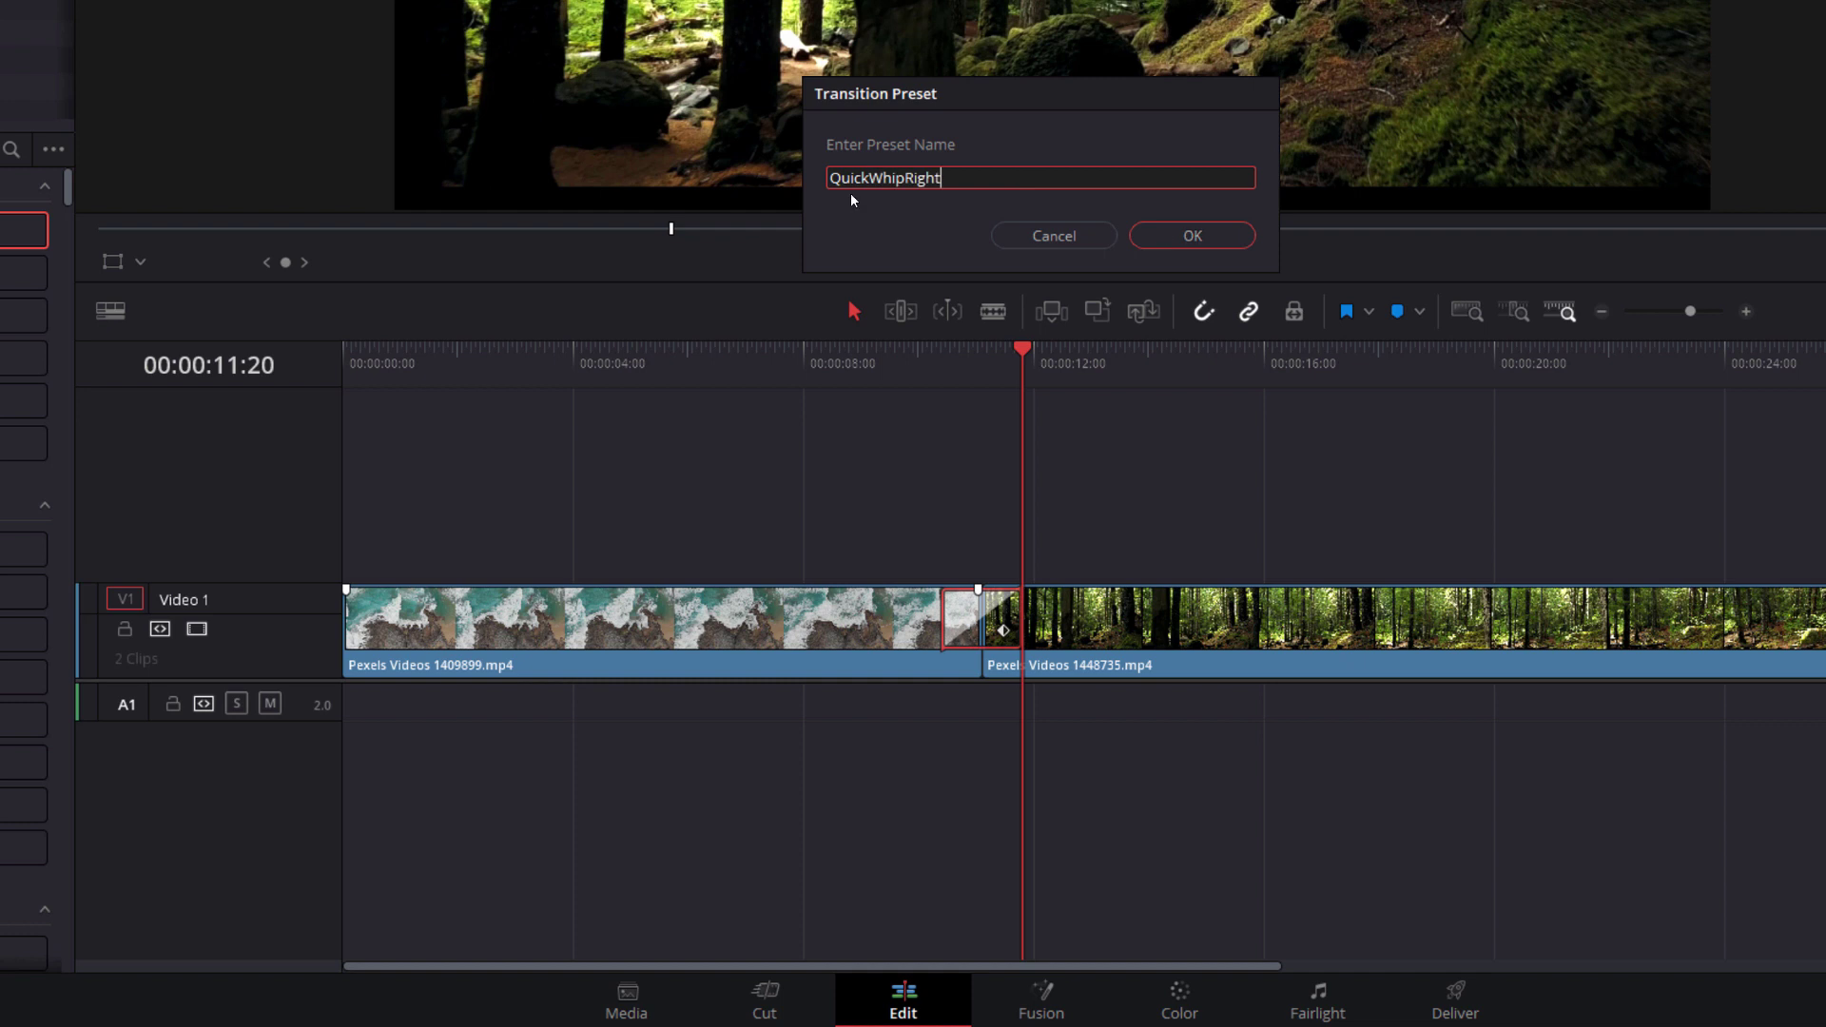
pyautogui.click(1204, 237)
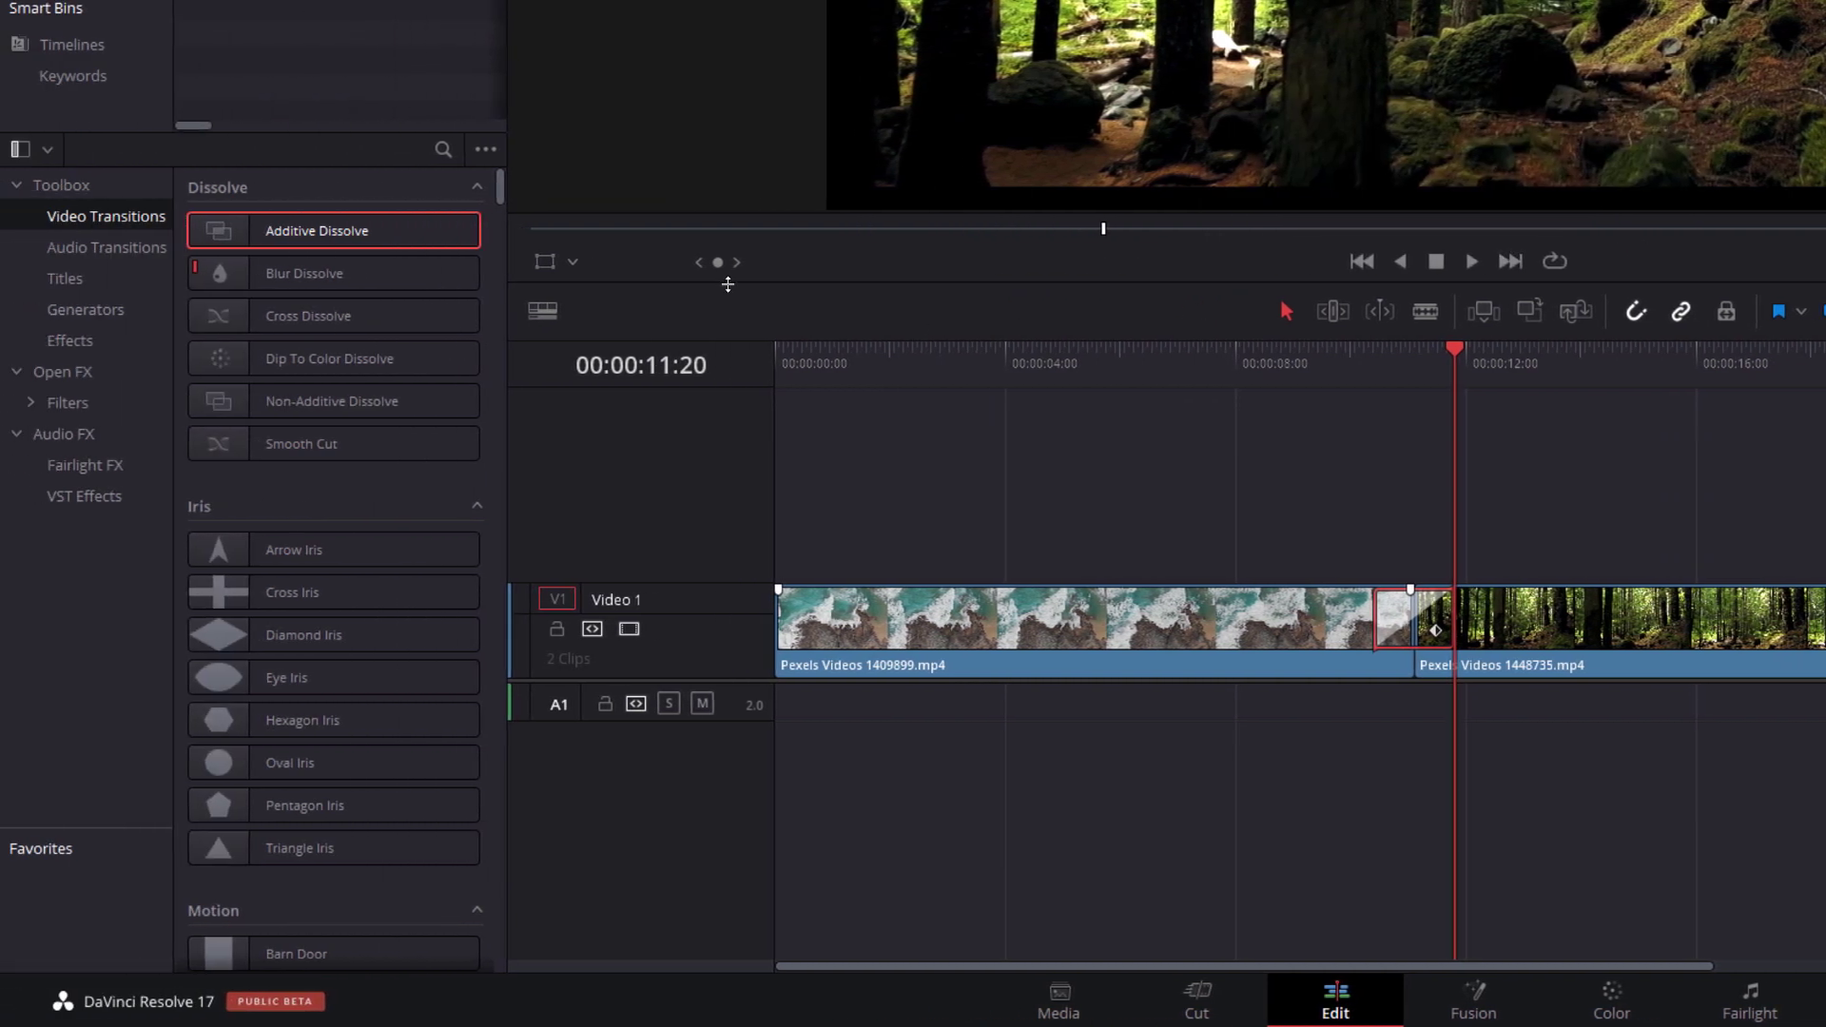
# Delete the existing transition between the two clips and apply the QuickWhipRight preset at the cut instead.
pyautogui.moveTo(500, 190); pyautogui.dragTo(497, 664)
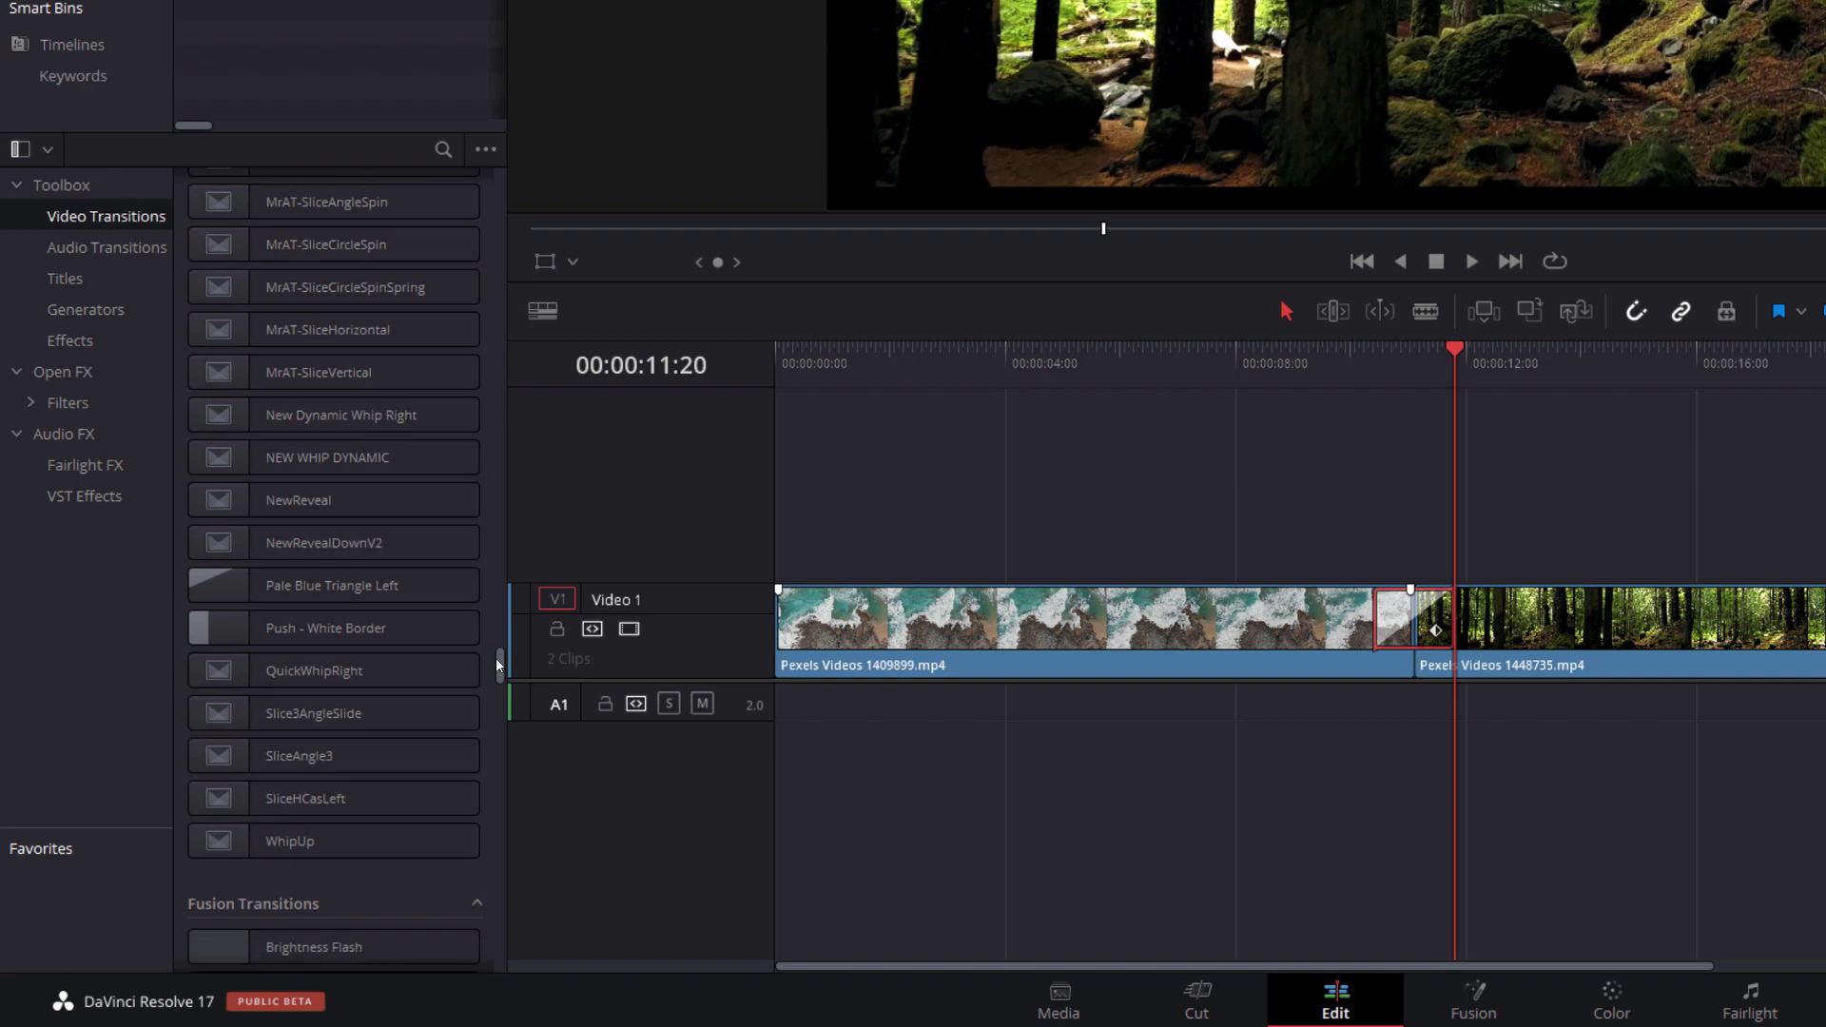
pyautogui.click(352, 679)
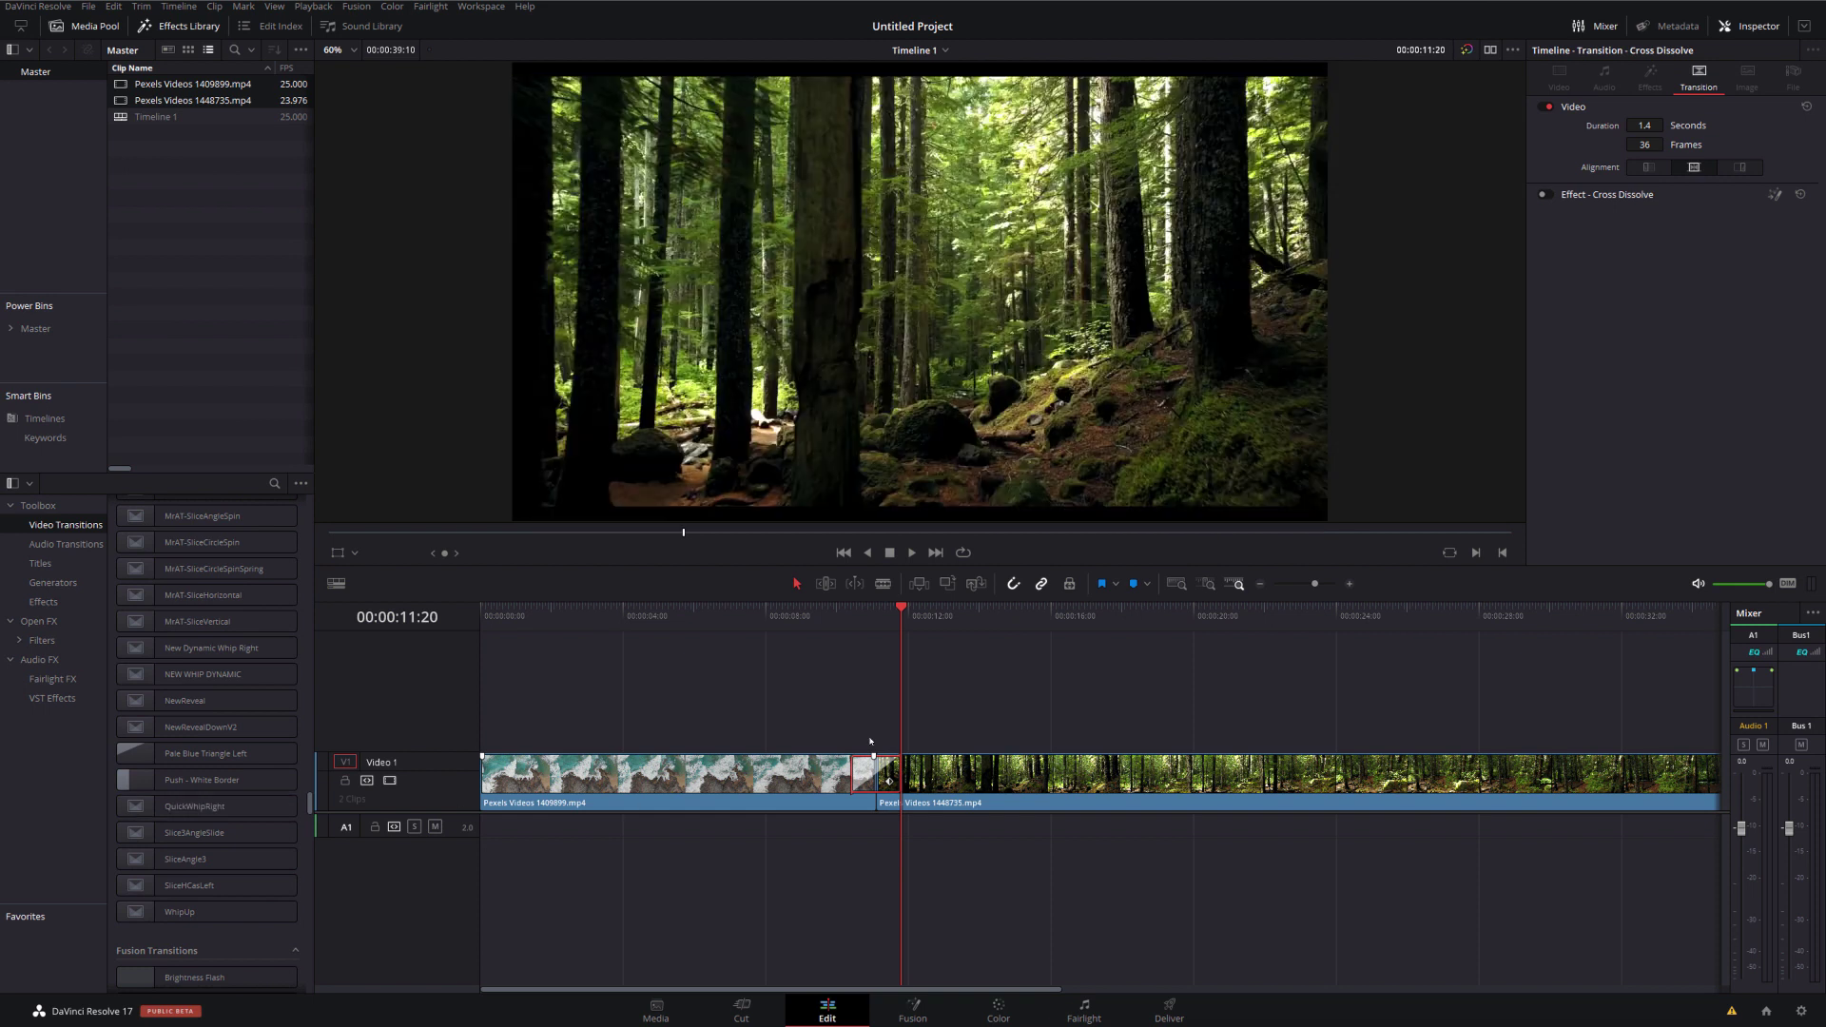
pyautogui.press('Delete')
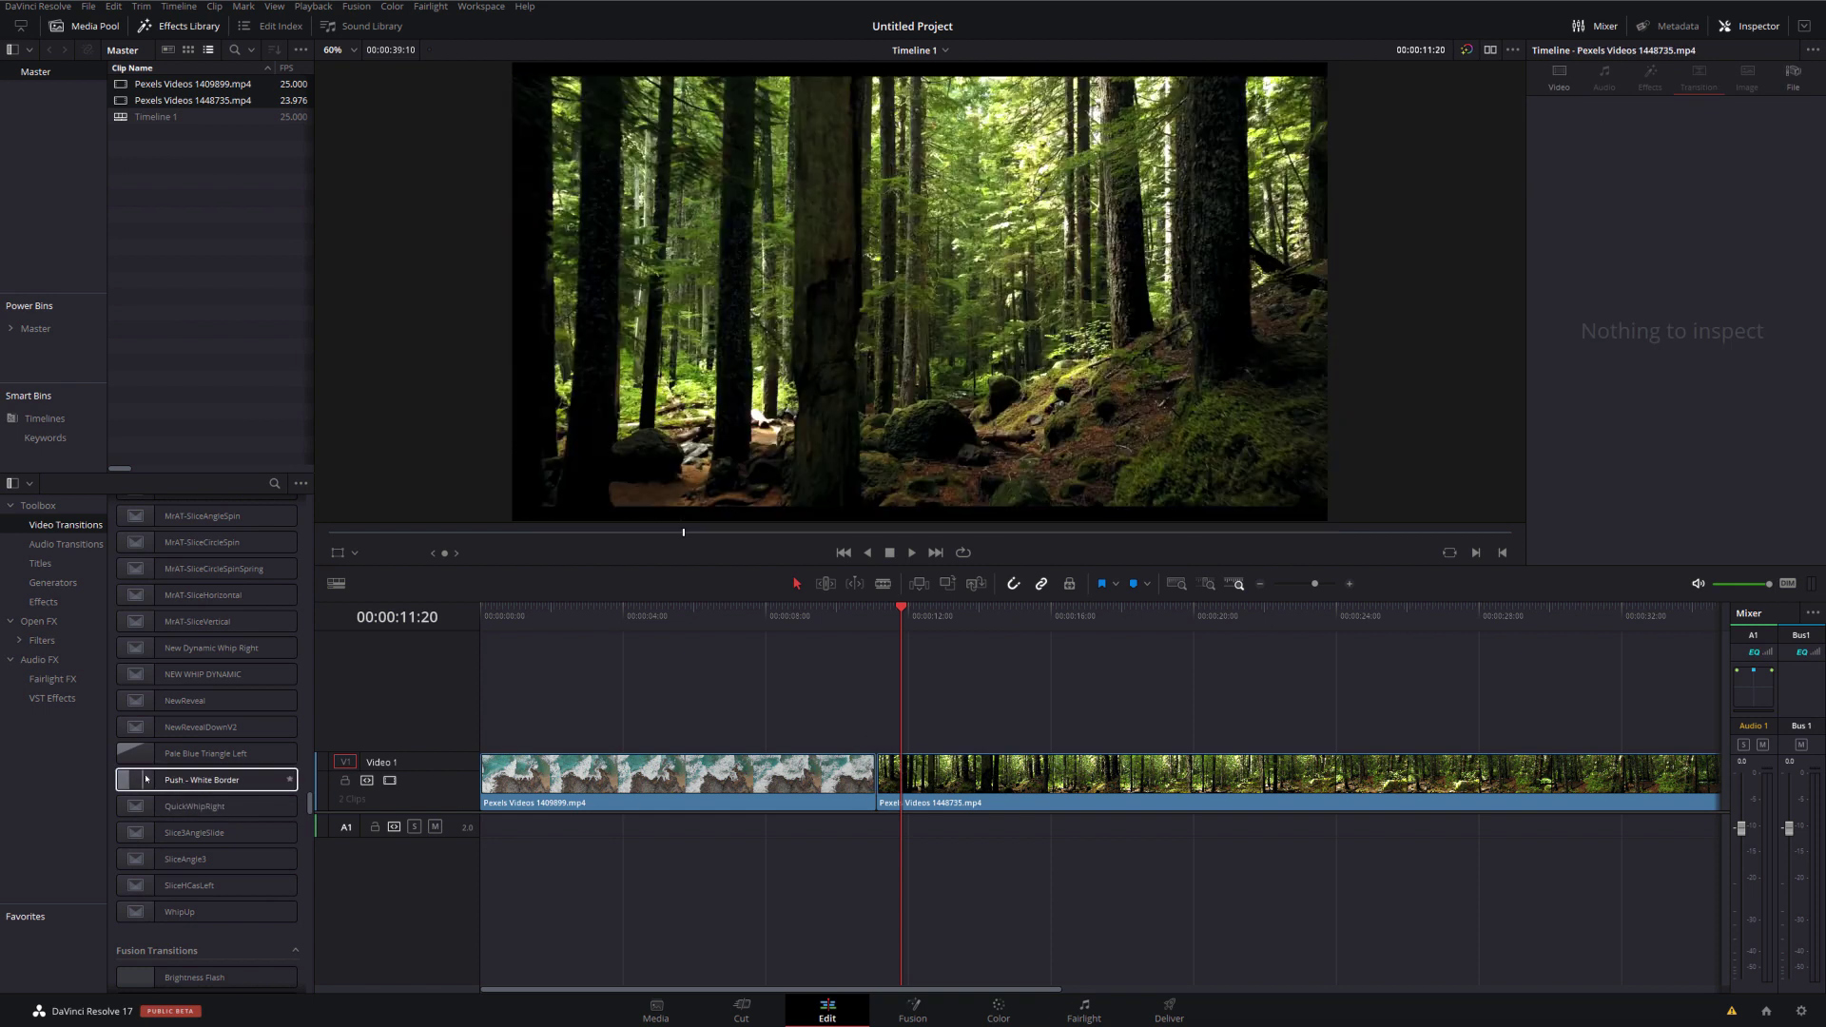
pyautogui.moveTo(147, 806); pyautogui.dragTo(876, 775)
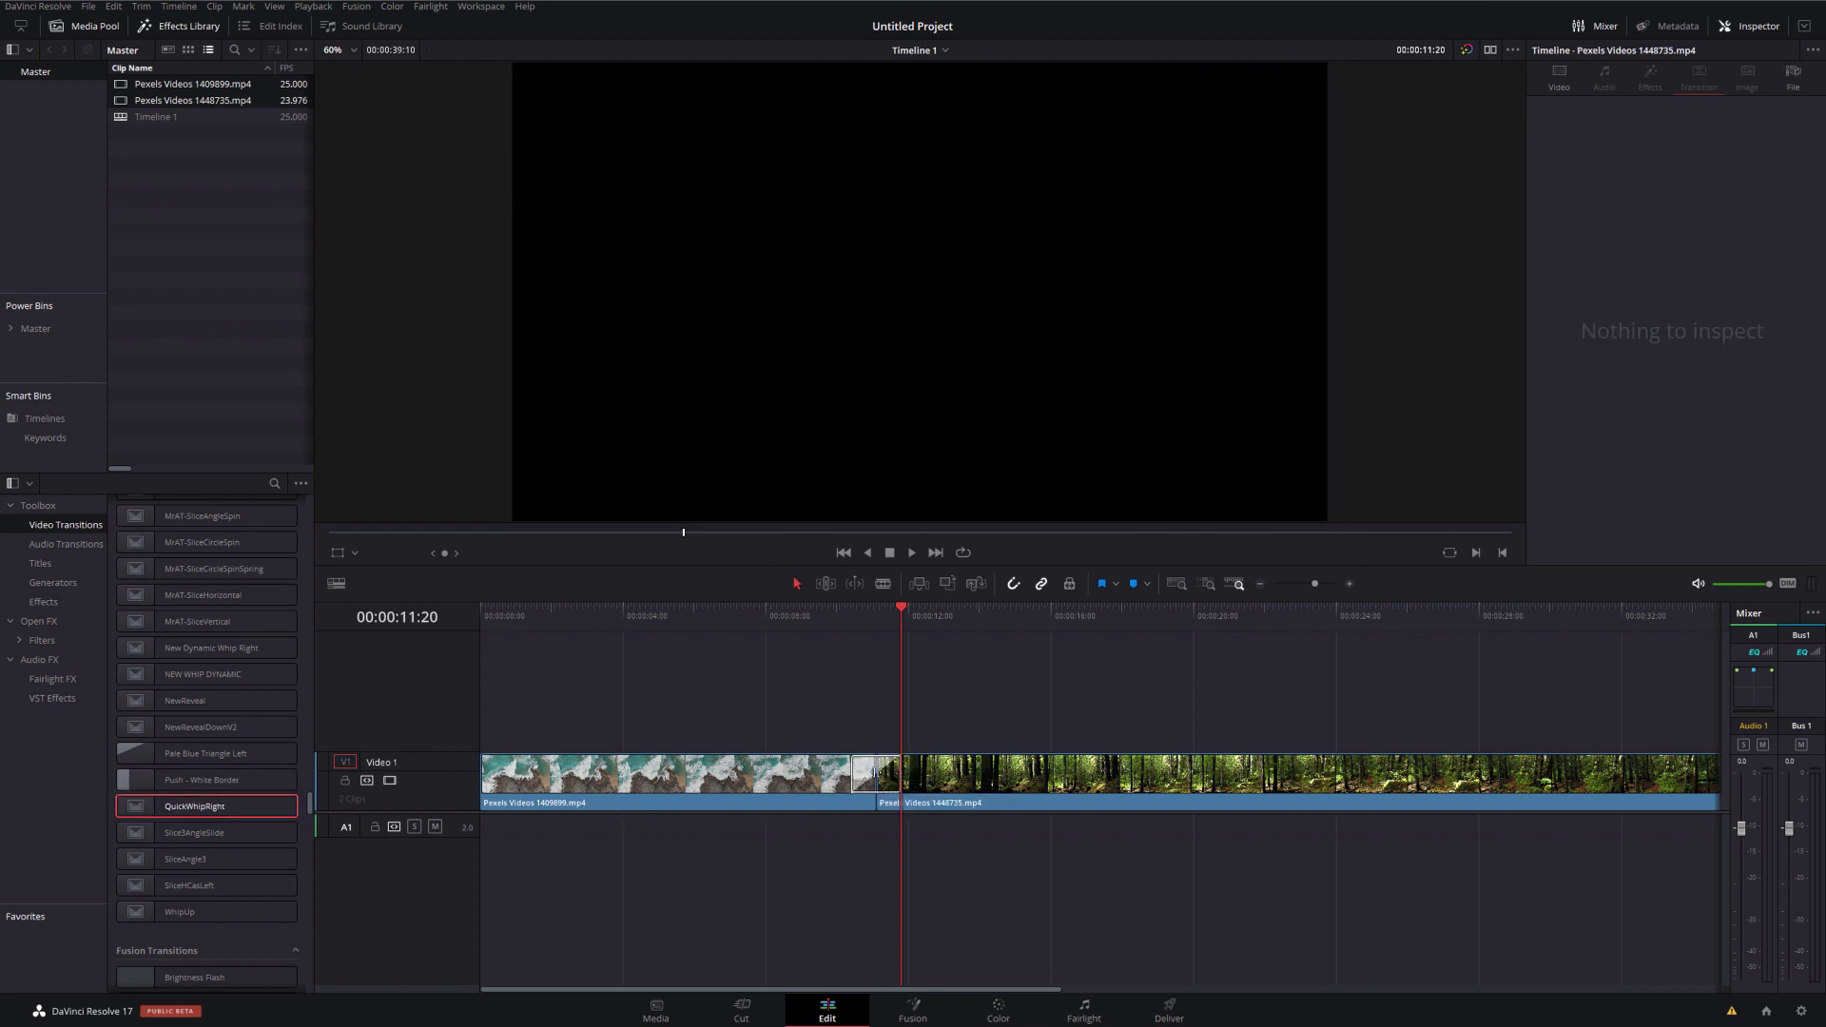
# Play the timeline across the cut to check the applied QuickWhipRight transition.
pyautogui.click(863, 612)
pyautogui.press('space')
pyautogui.click(829, 612)
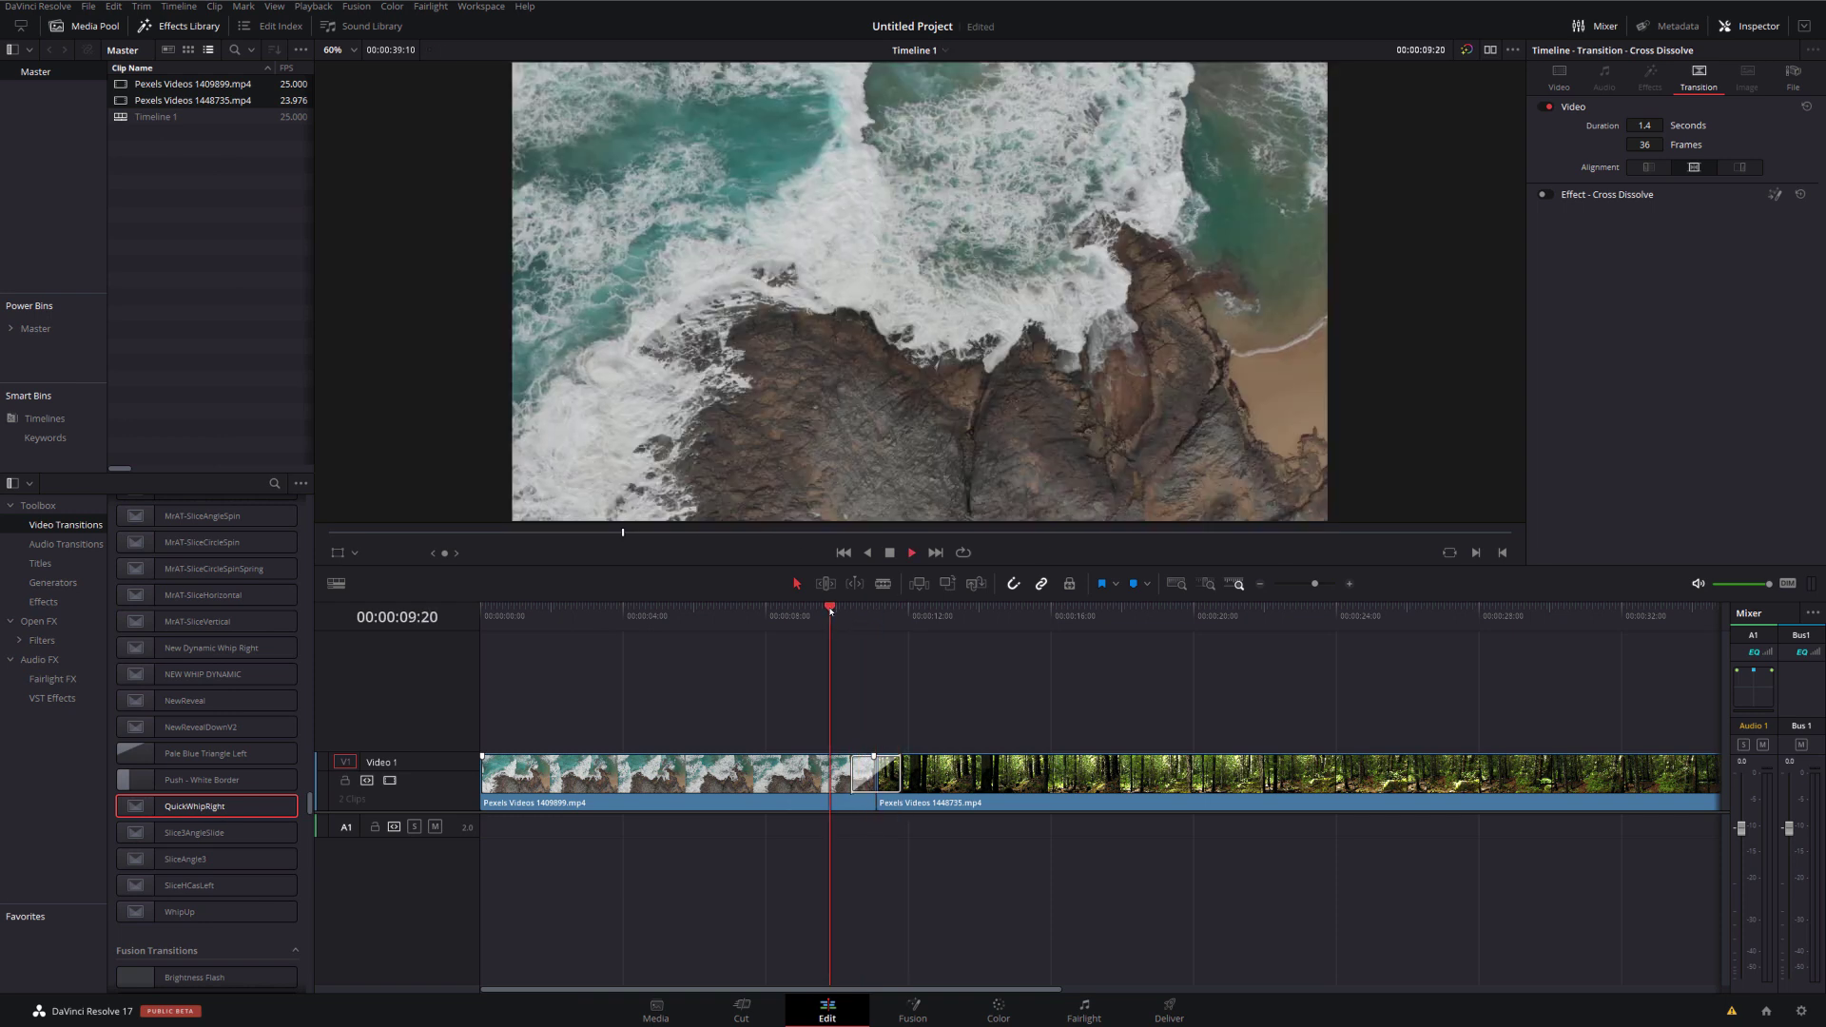
pyautogui.press('space')
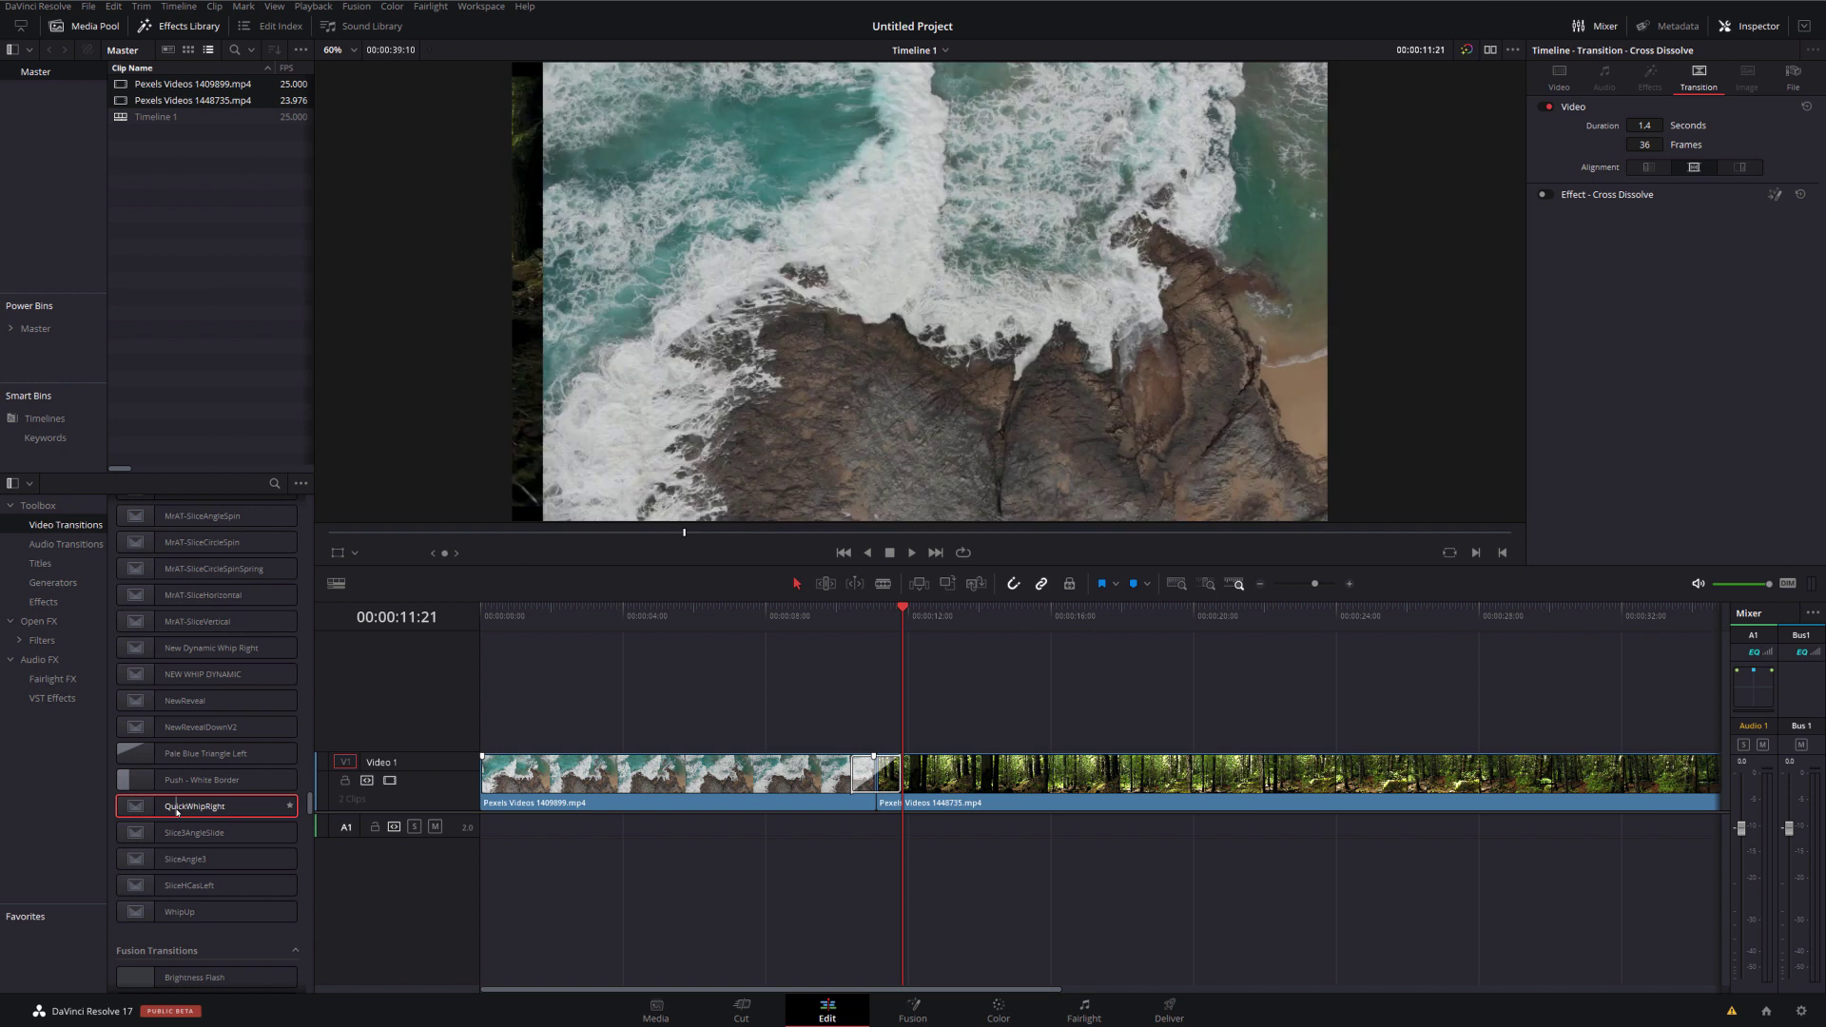
# Reapply the QuickWhipRight preset at the cut, then open the transition in the Fusion page and play it from the start.
pyautogui.moveTo(177, 811); pyautogui.dragTo(854, 789)
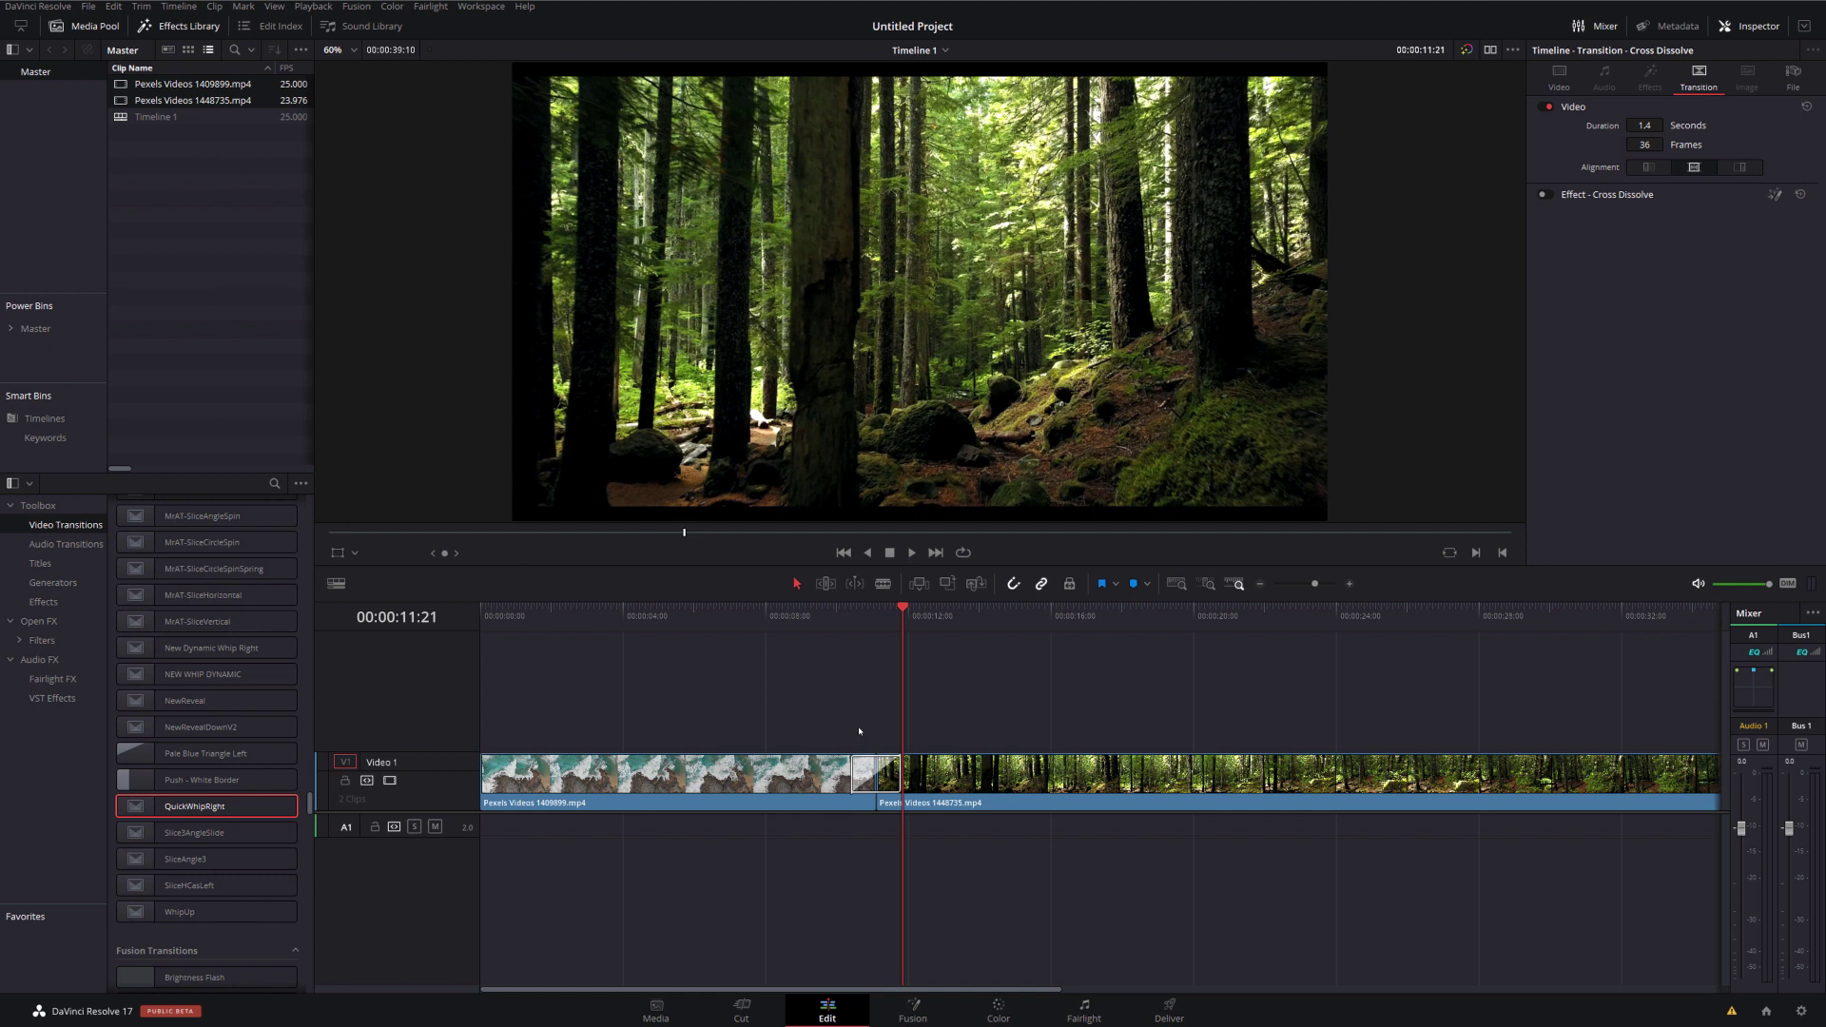
pyautogui.rightClick(861, 770)
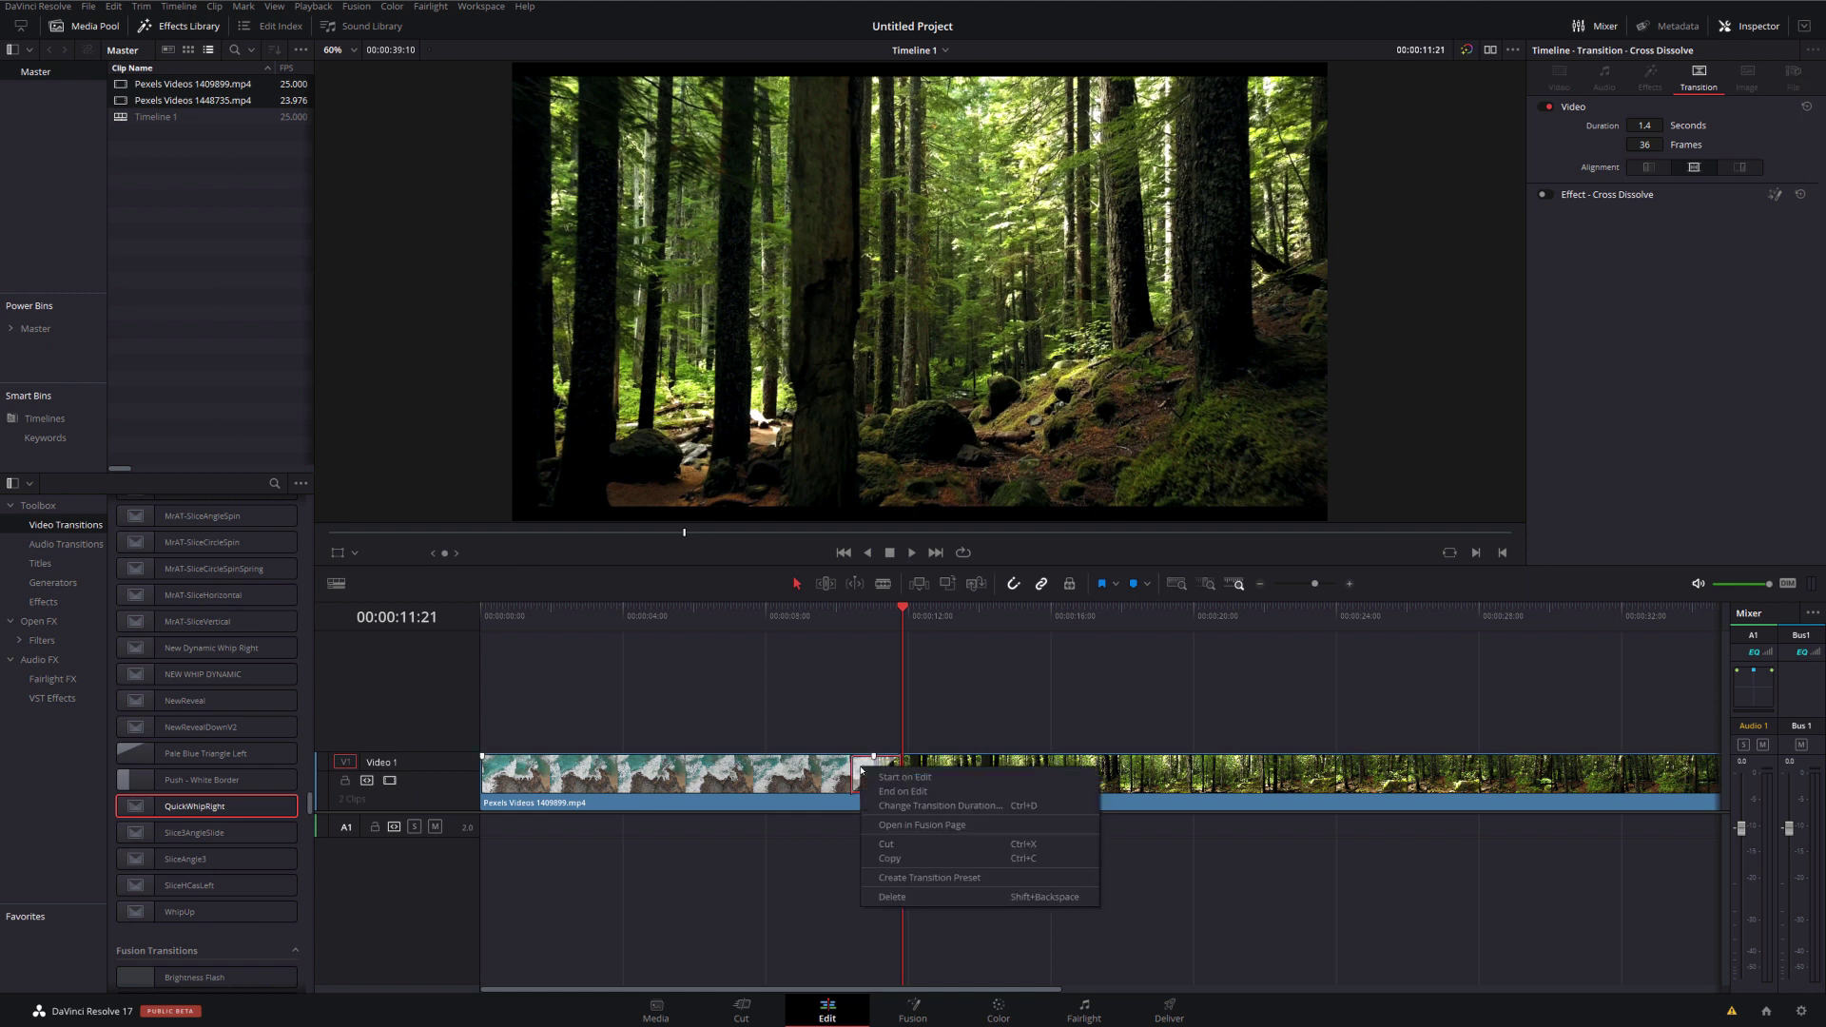
pyautogui.click(896, 825)
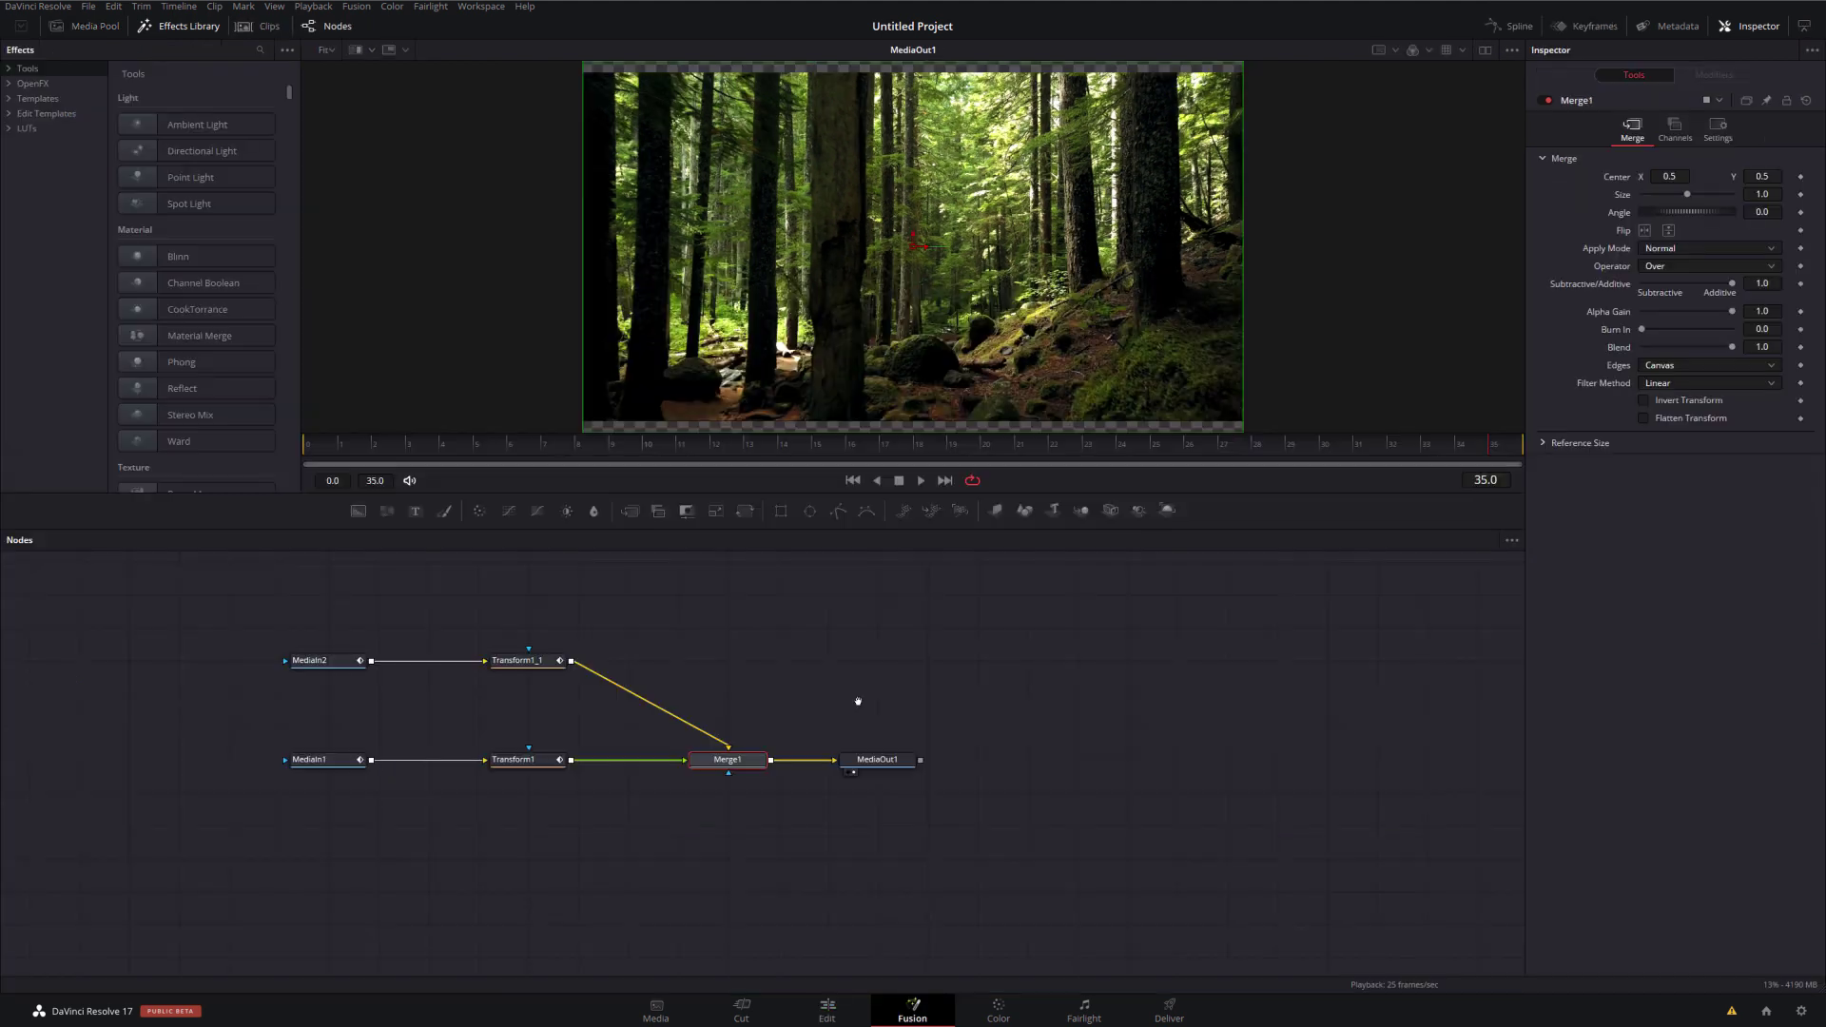
pyautogui.click(316, 441)
pyautogui.press('space')
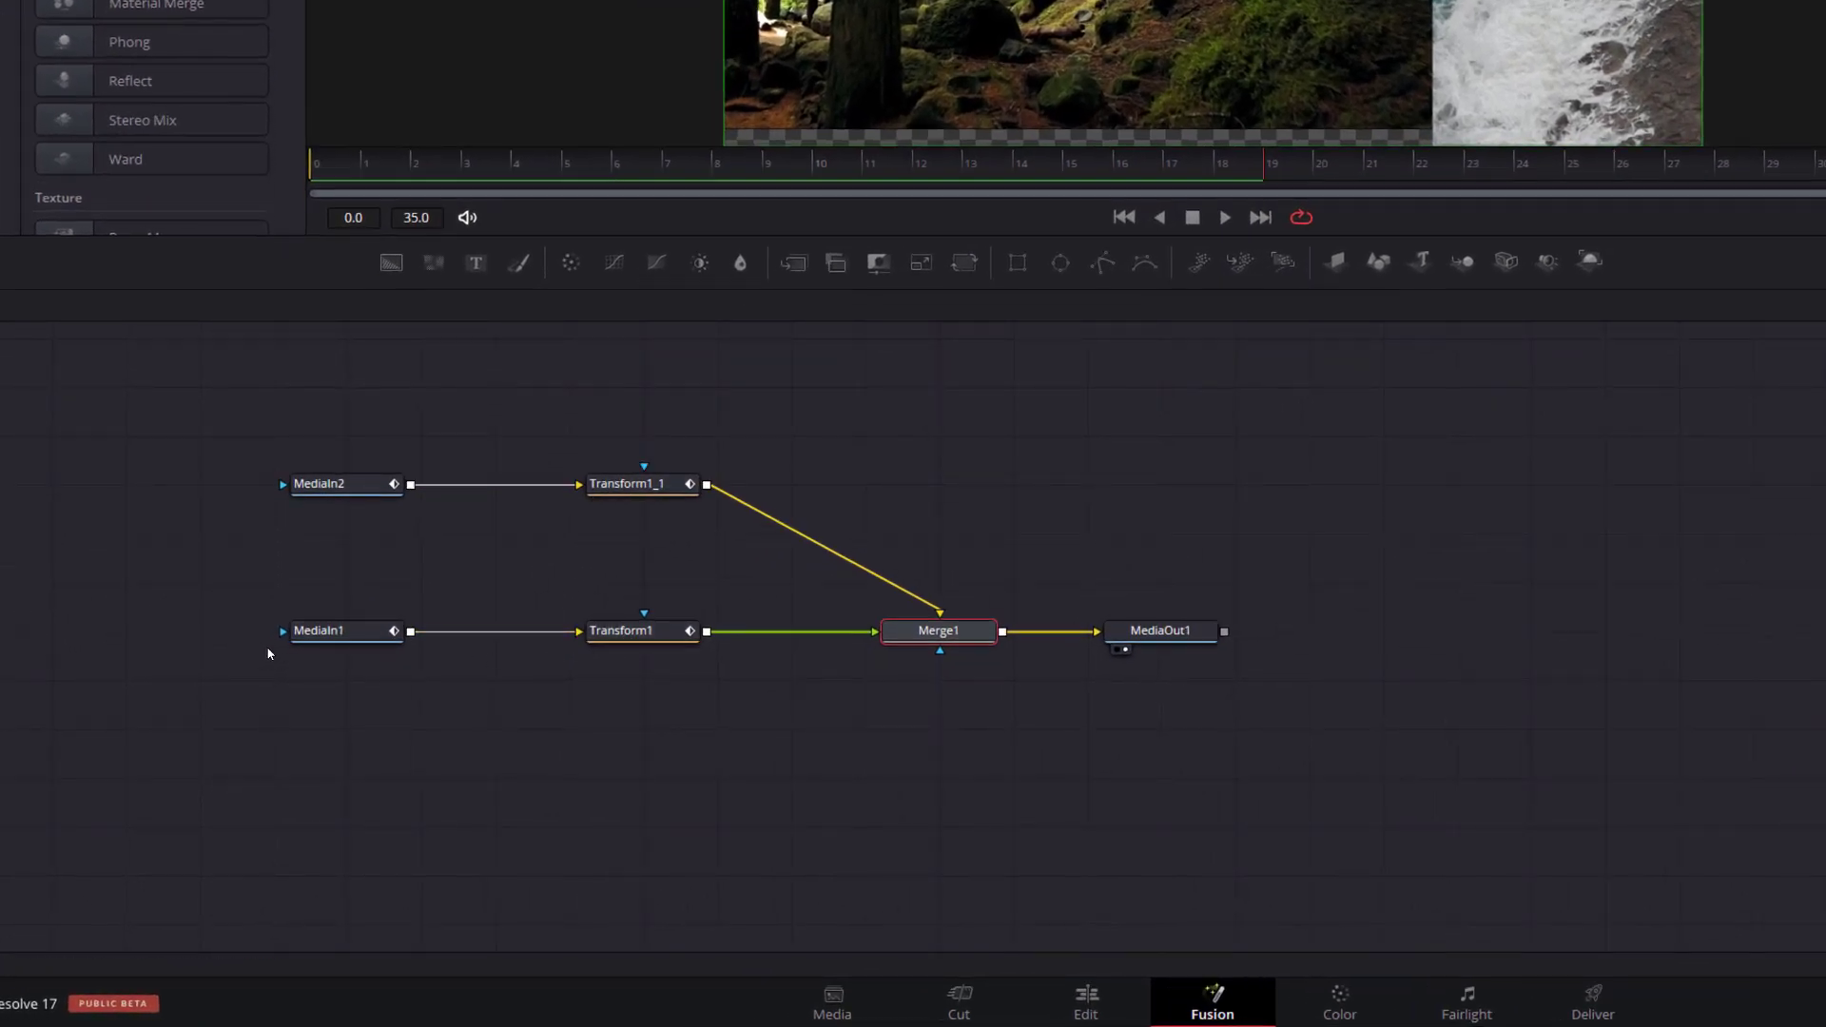
# Set the Scale of Transform1's Anim Curves modifier to -1 and play the composition.
pyautogui.click(624, 632)
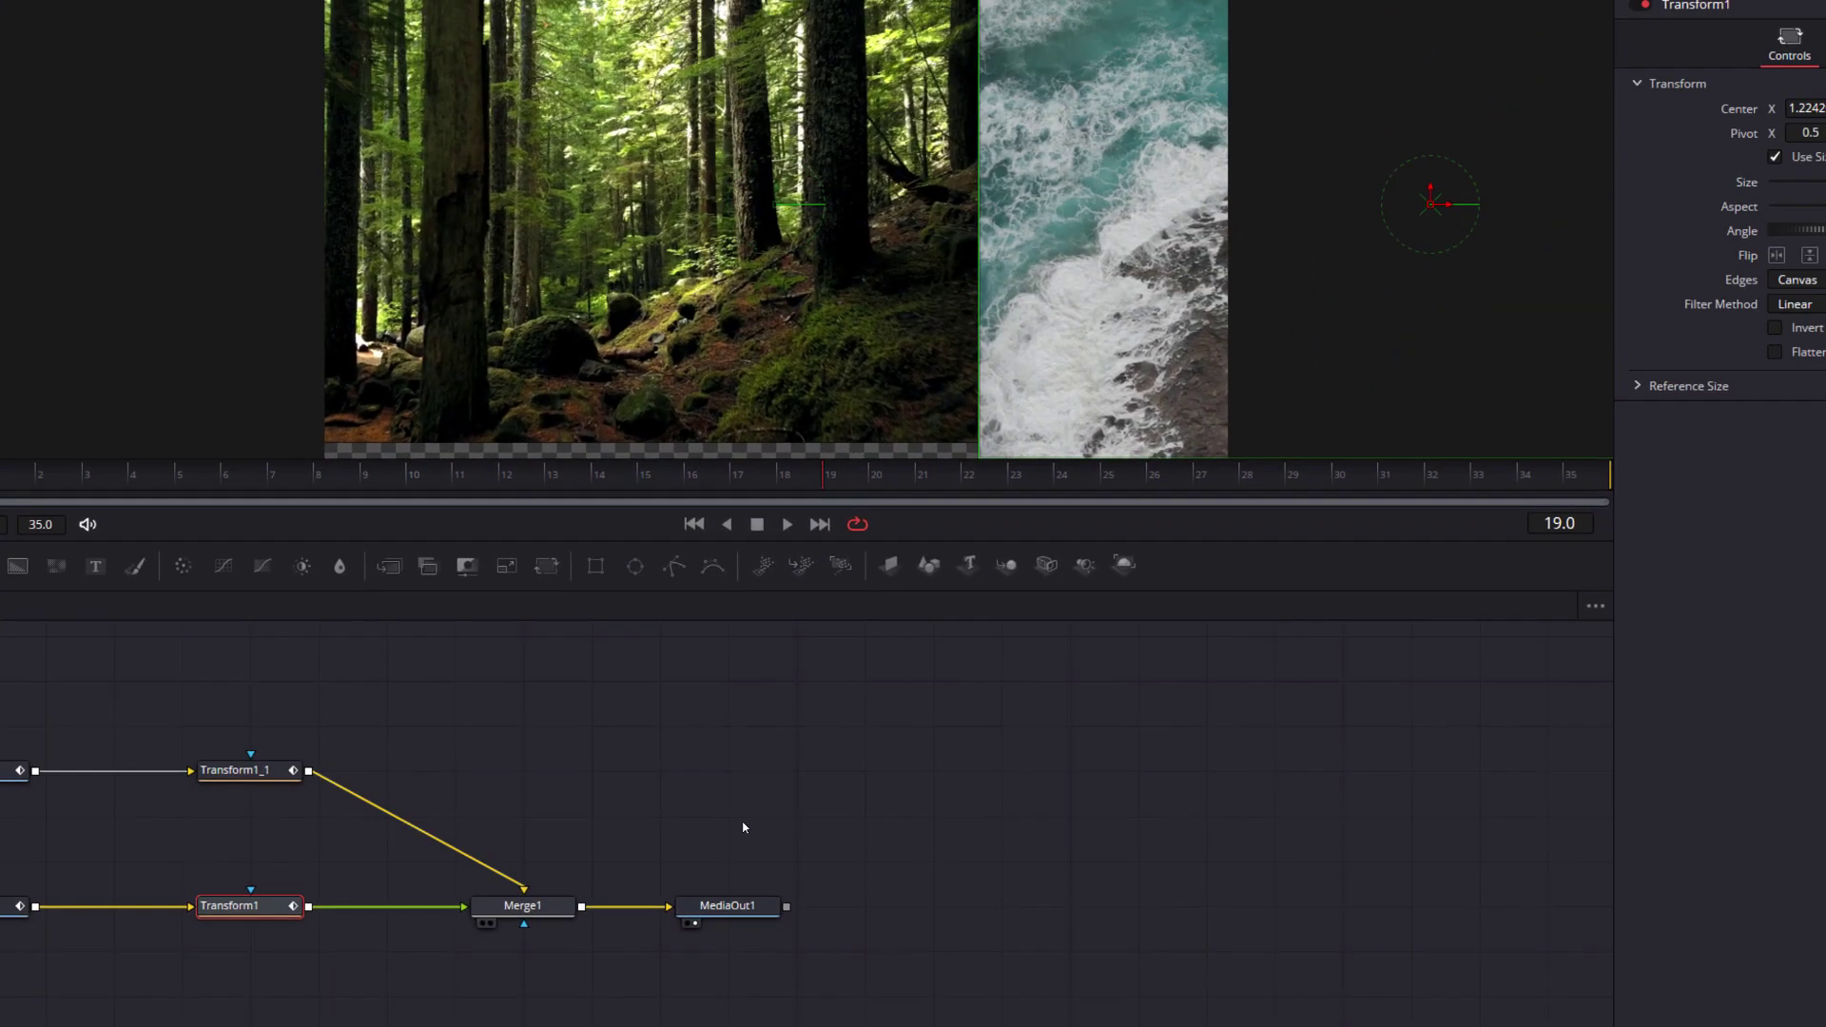
pyautogui.click(1676, 100)
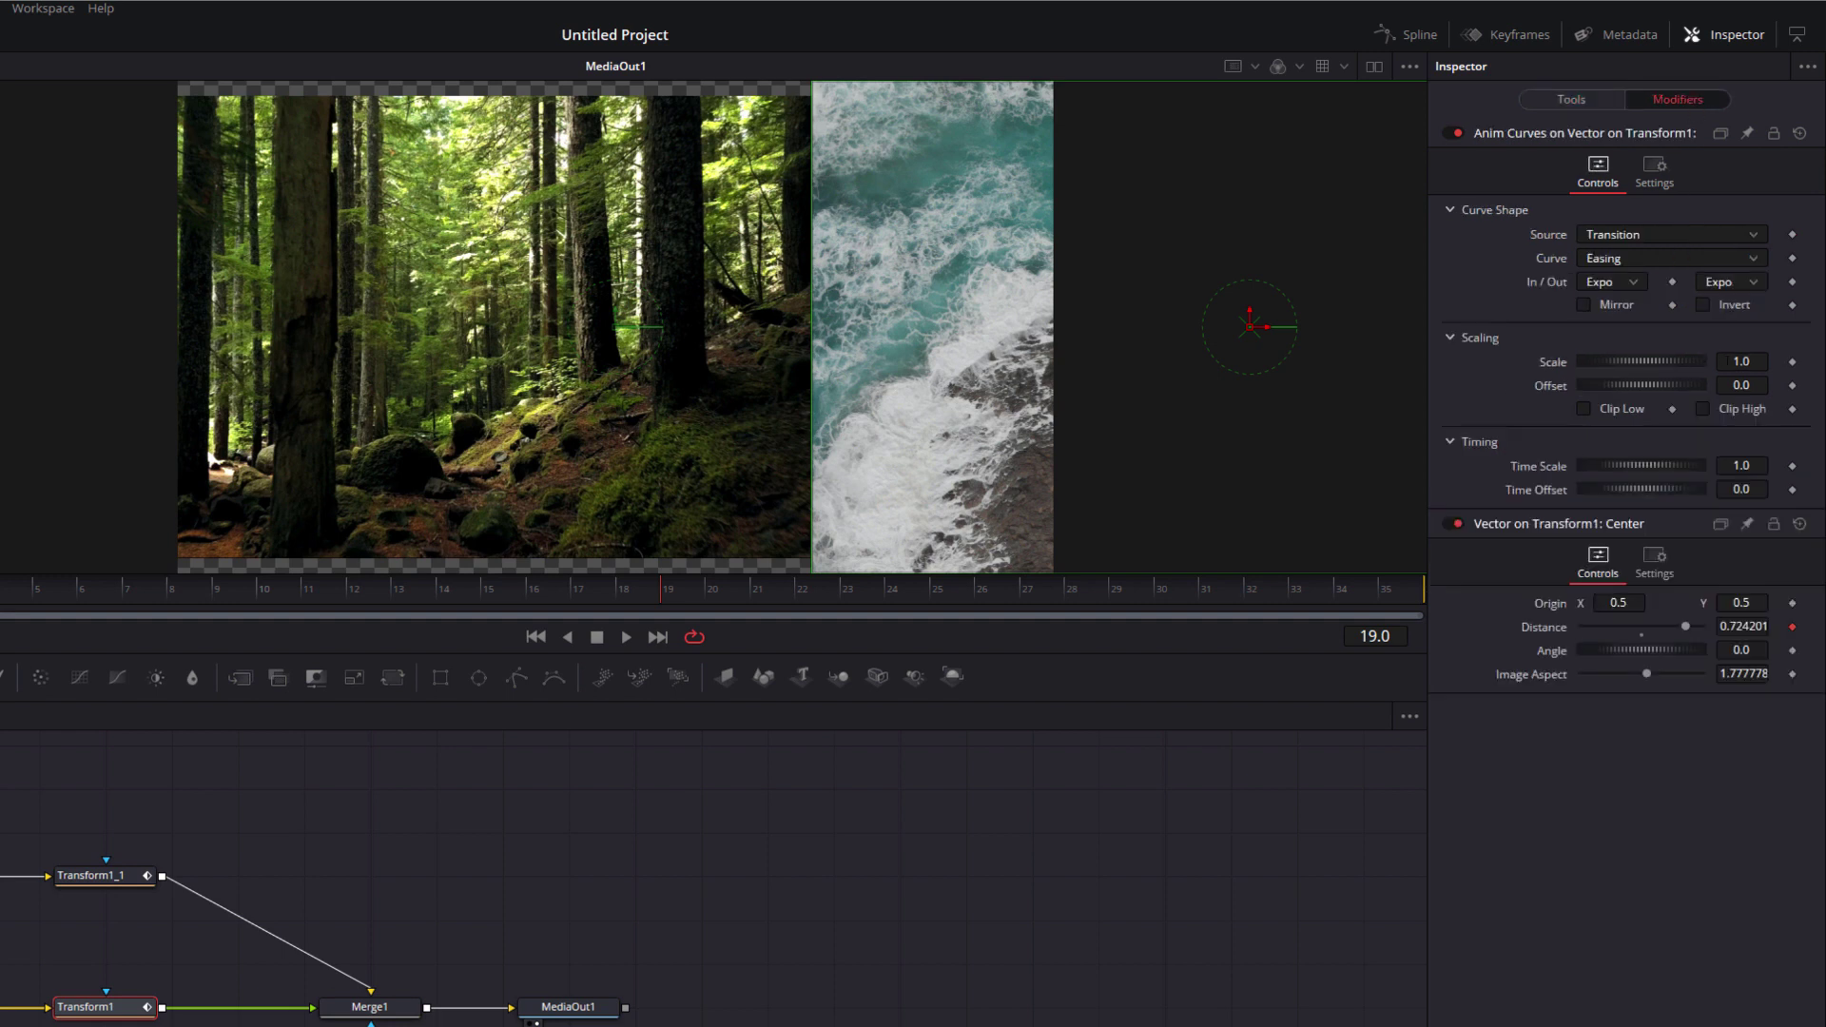
pyautogui.moveTo(1635, 363); pyautogui.dragTo(1555, 364)
pyautogui.hotkey('ctrl', 'z')
pyautogui.click(1742, 361)
pyautogui.write('-1')
pyautogui.press('Return')
pyautogui.press('space')
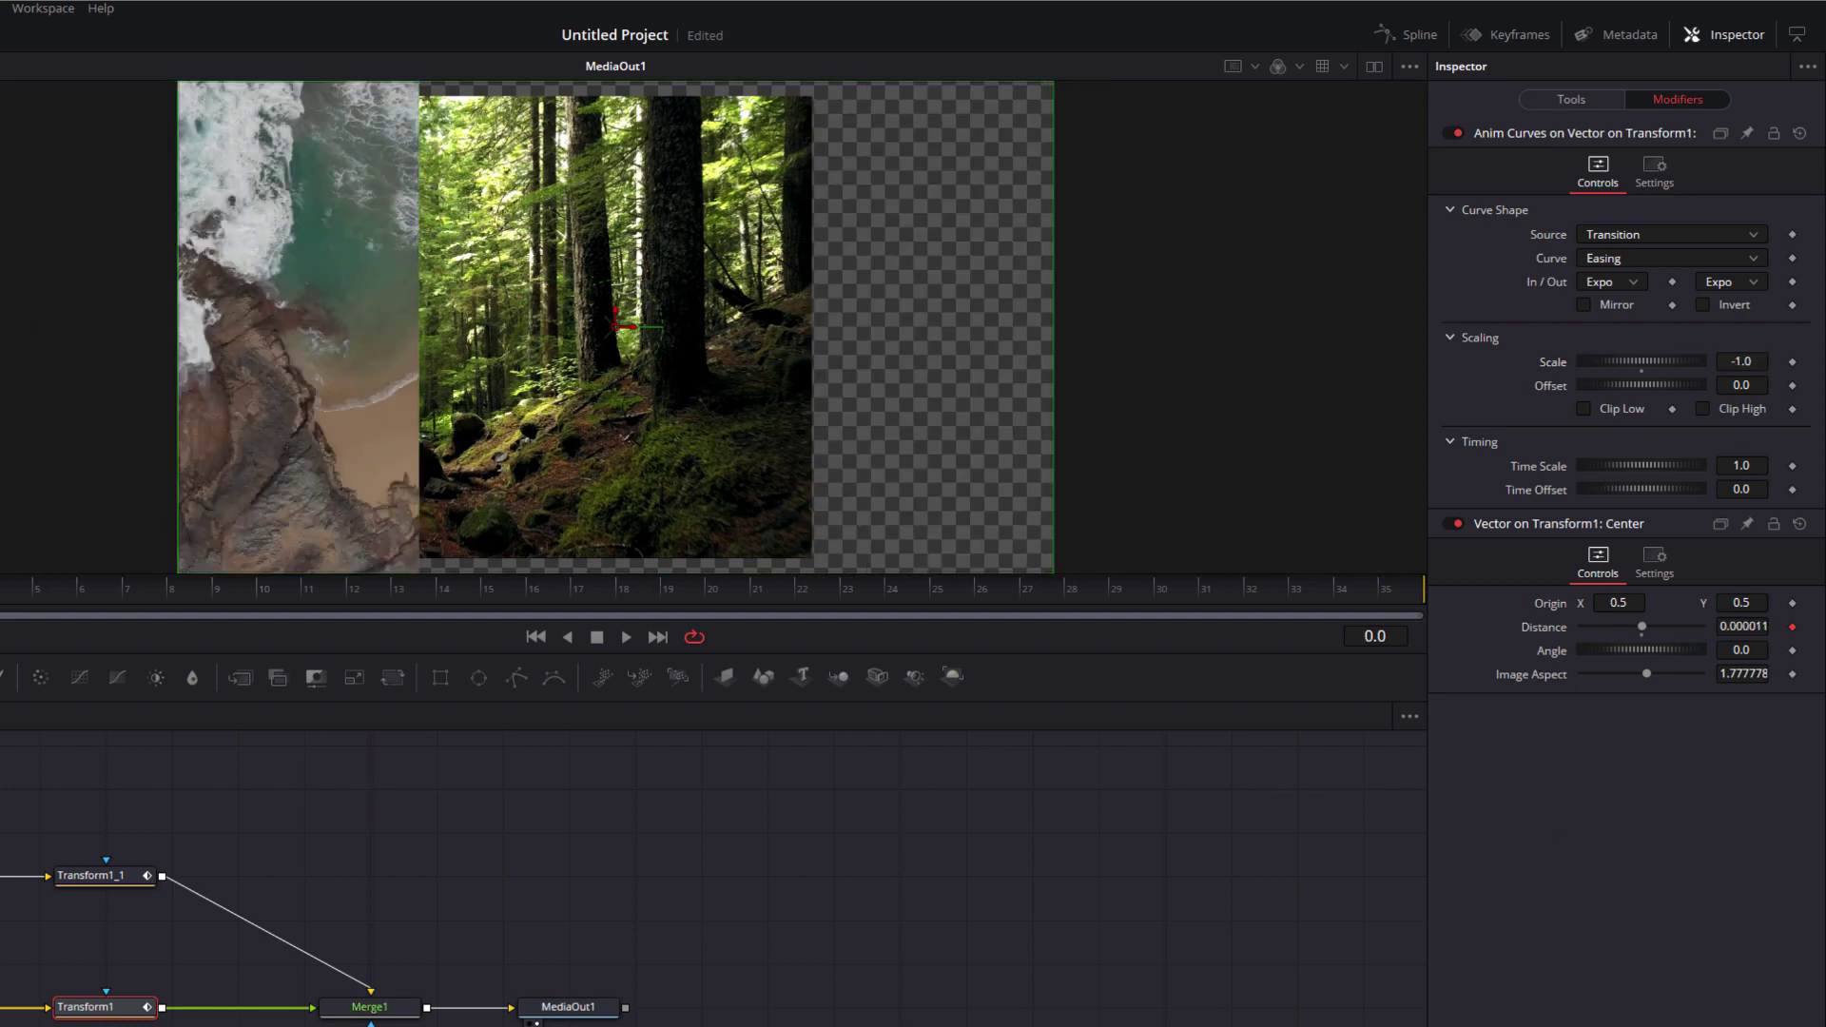
# Set the Scale of Transform1_1's Anim Curves modifier to -1.
pyautogui.press('space')
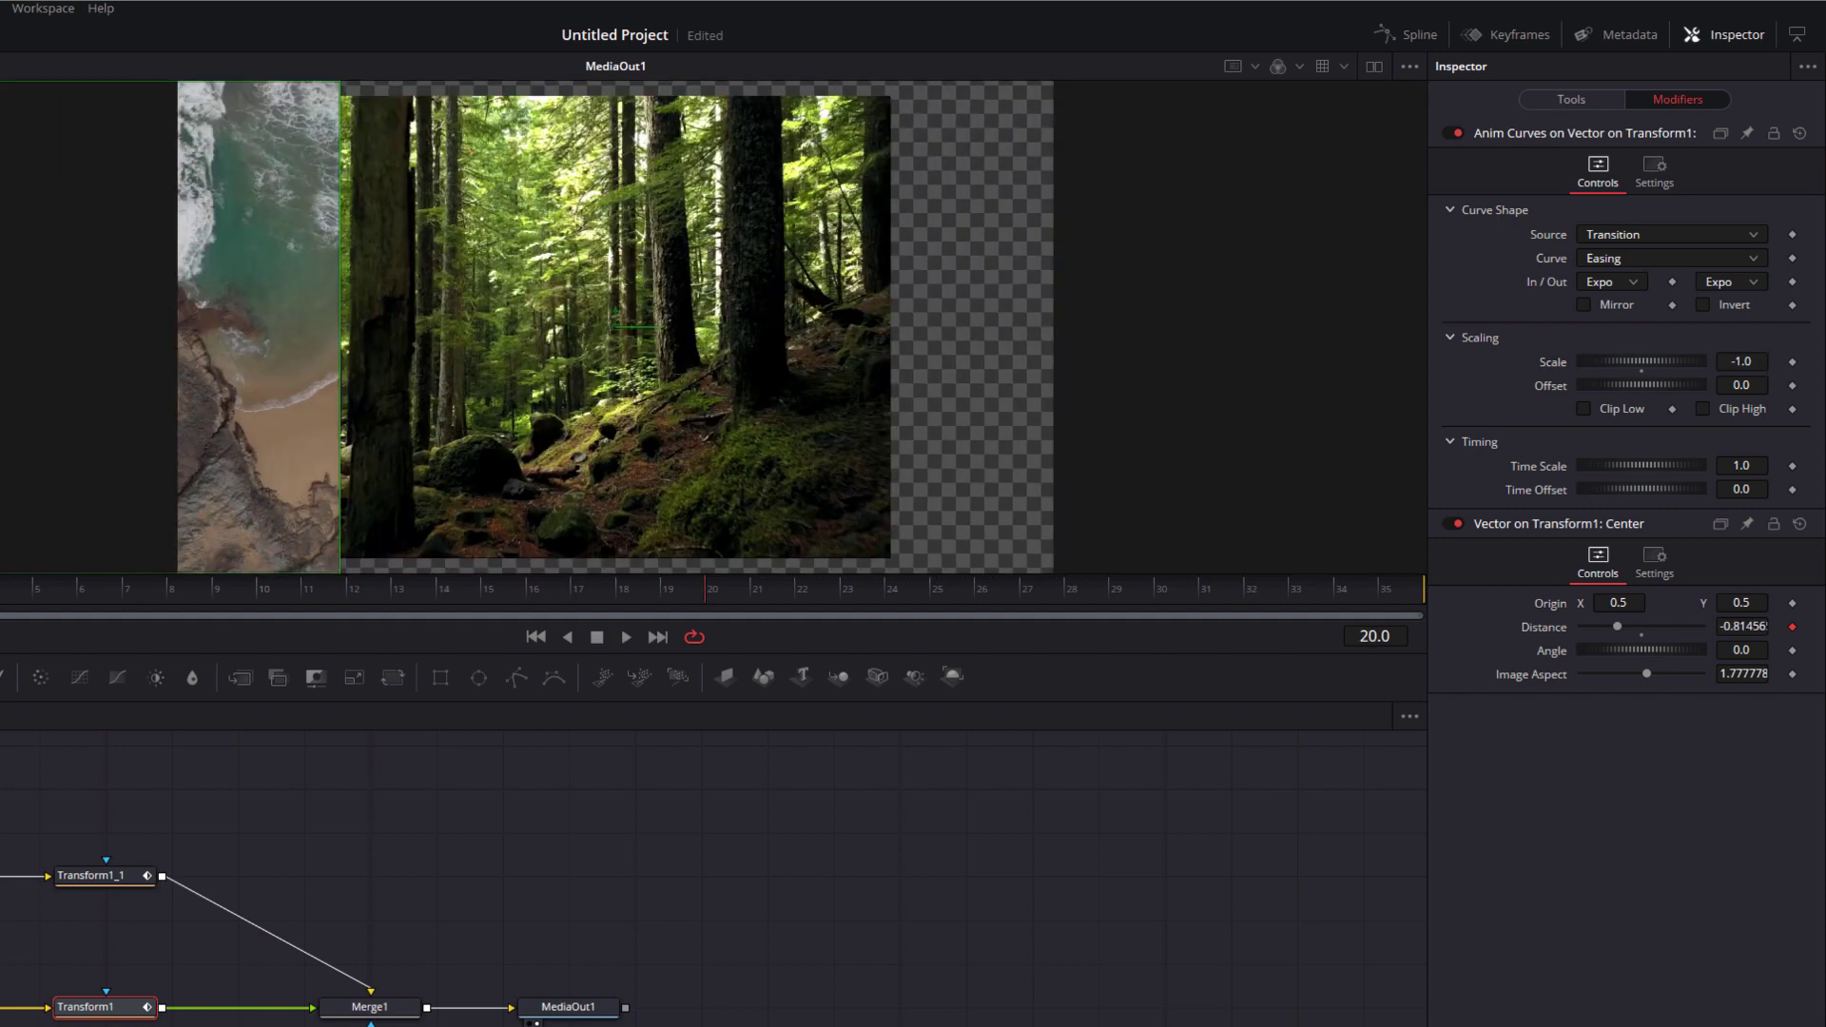
pyautogui.press('space')
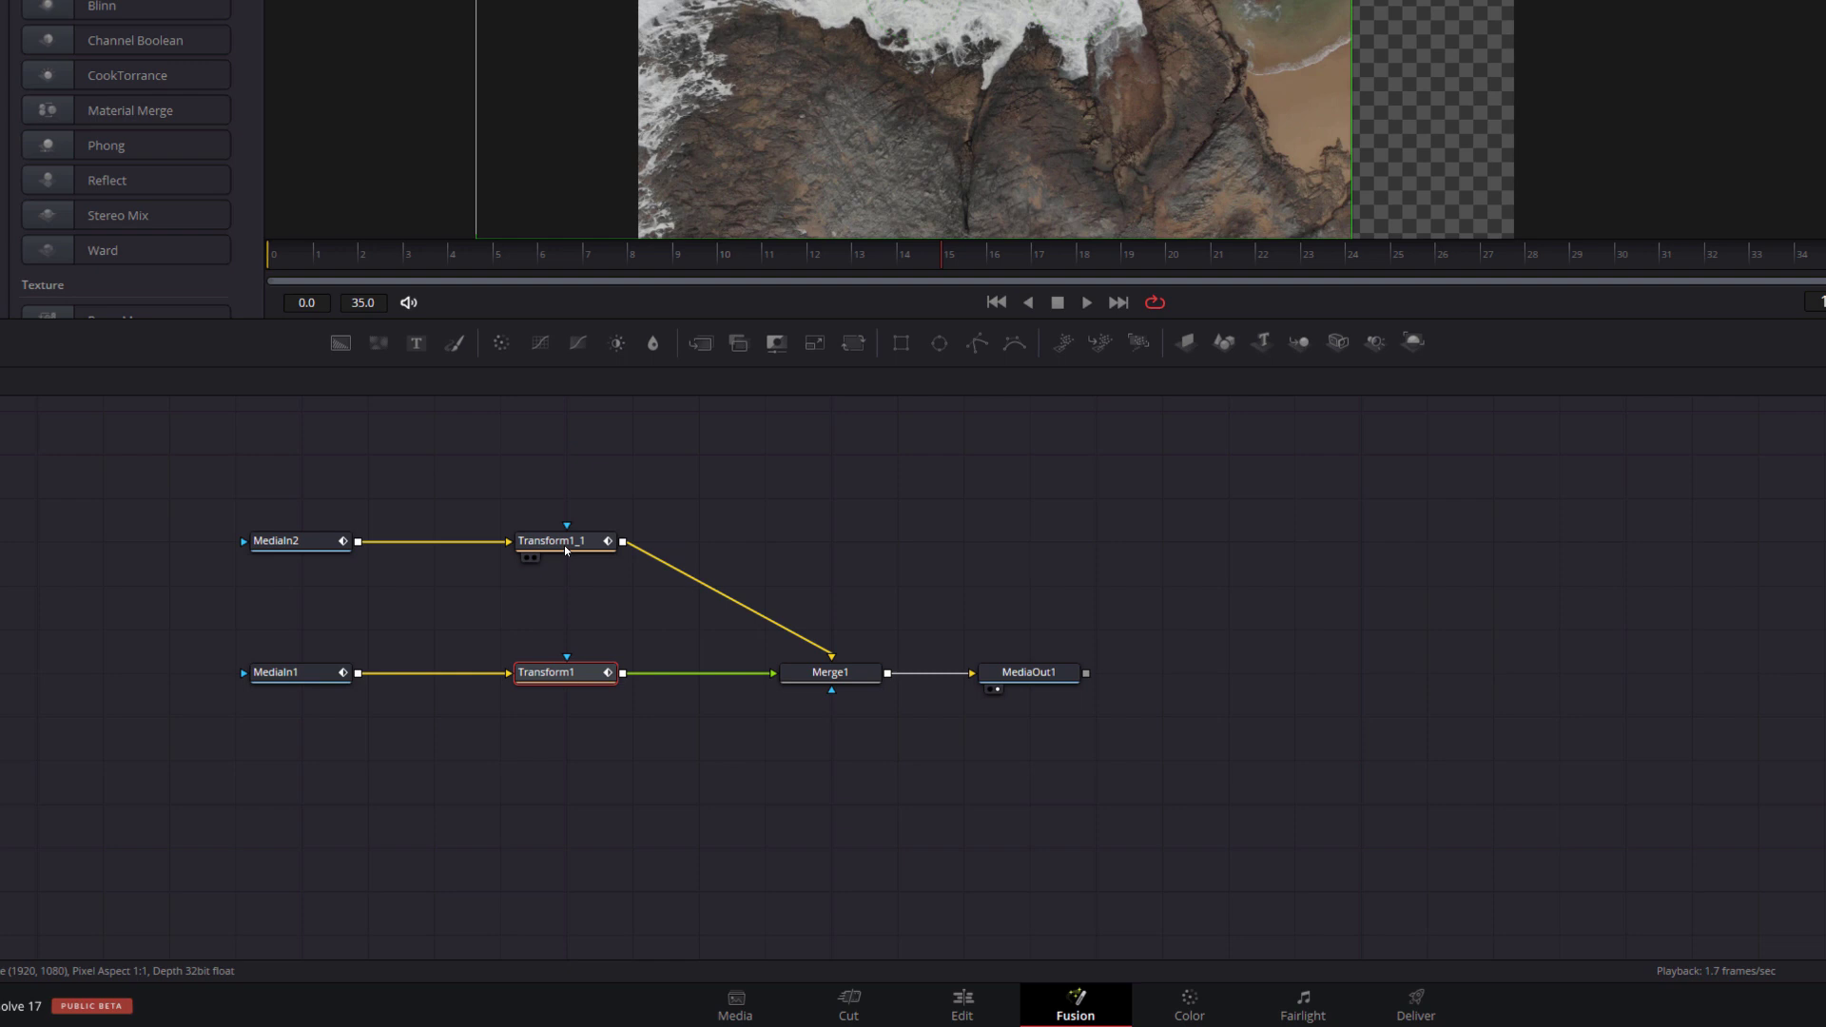
pyautogui.click(565, 547)
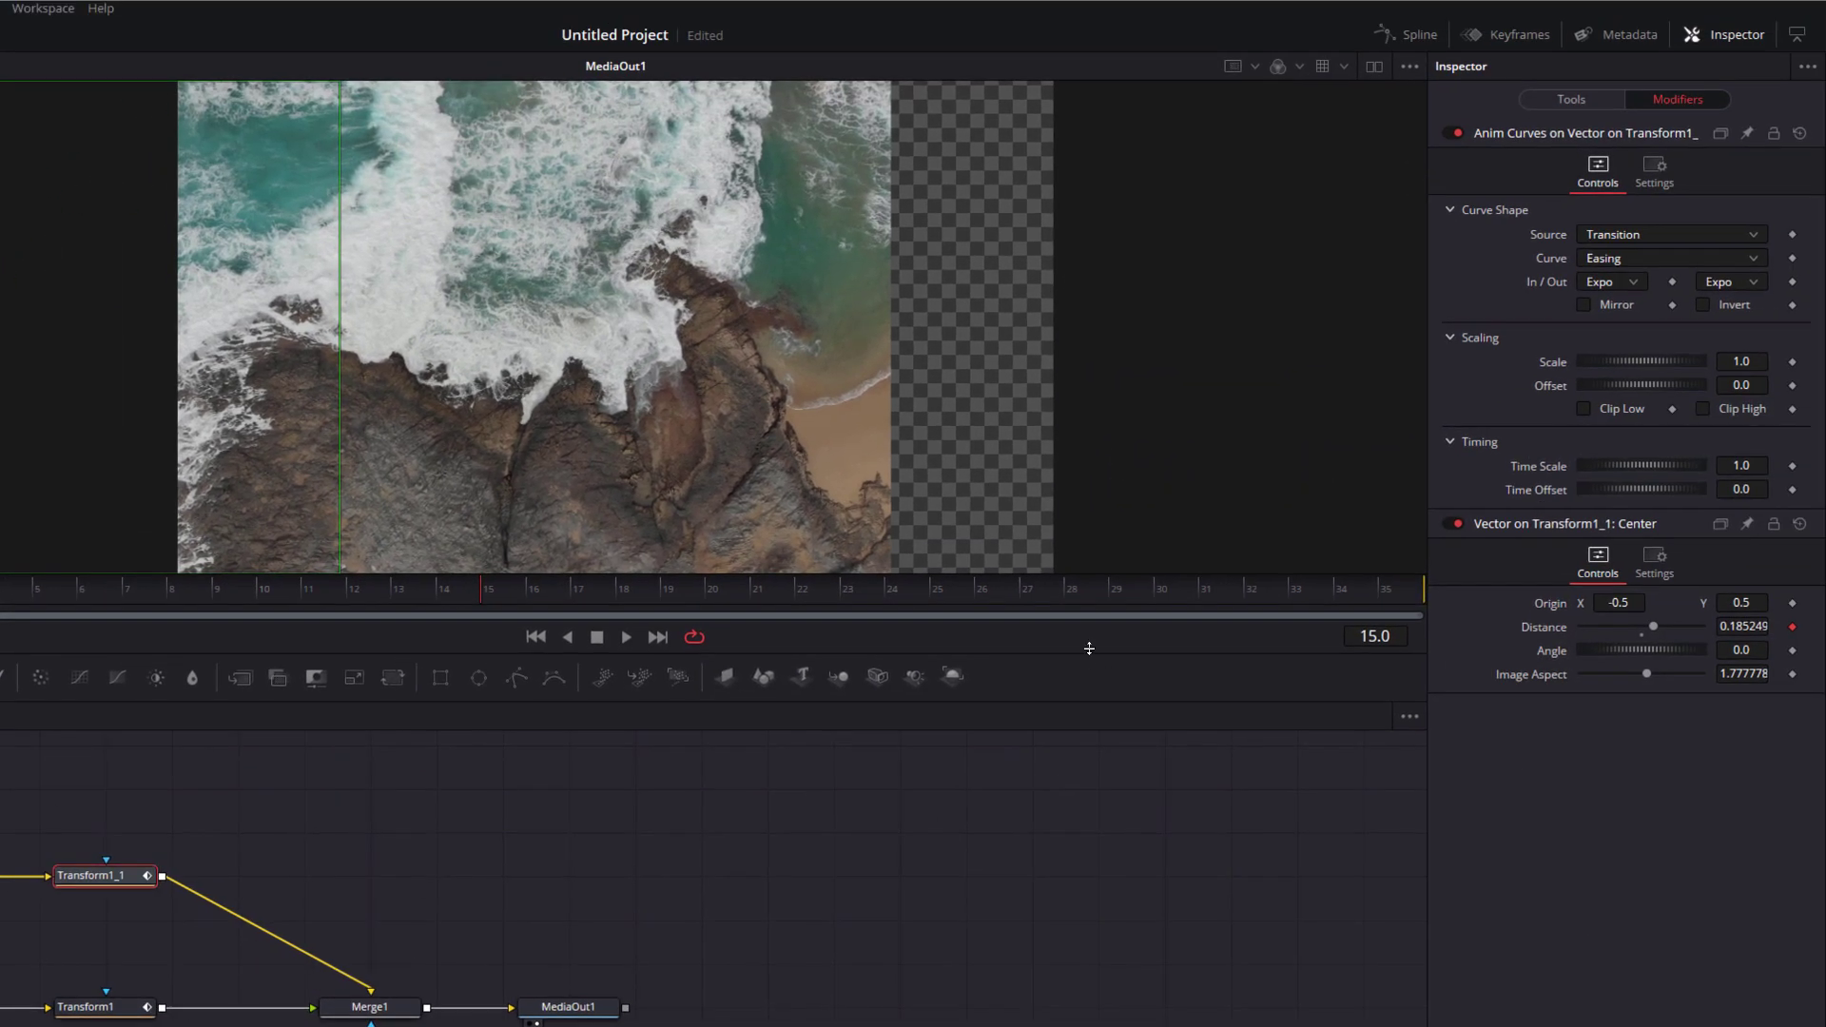
pyautogui.click(1741, 362)
pyautogui.write('-')
pyautogui.press('Return')
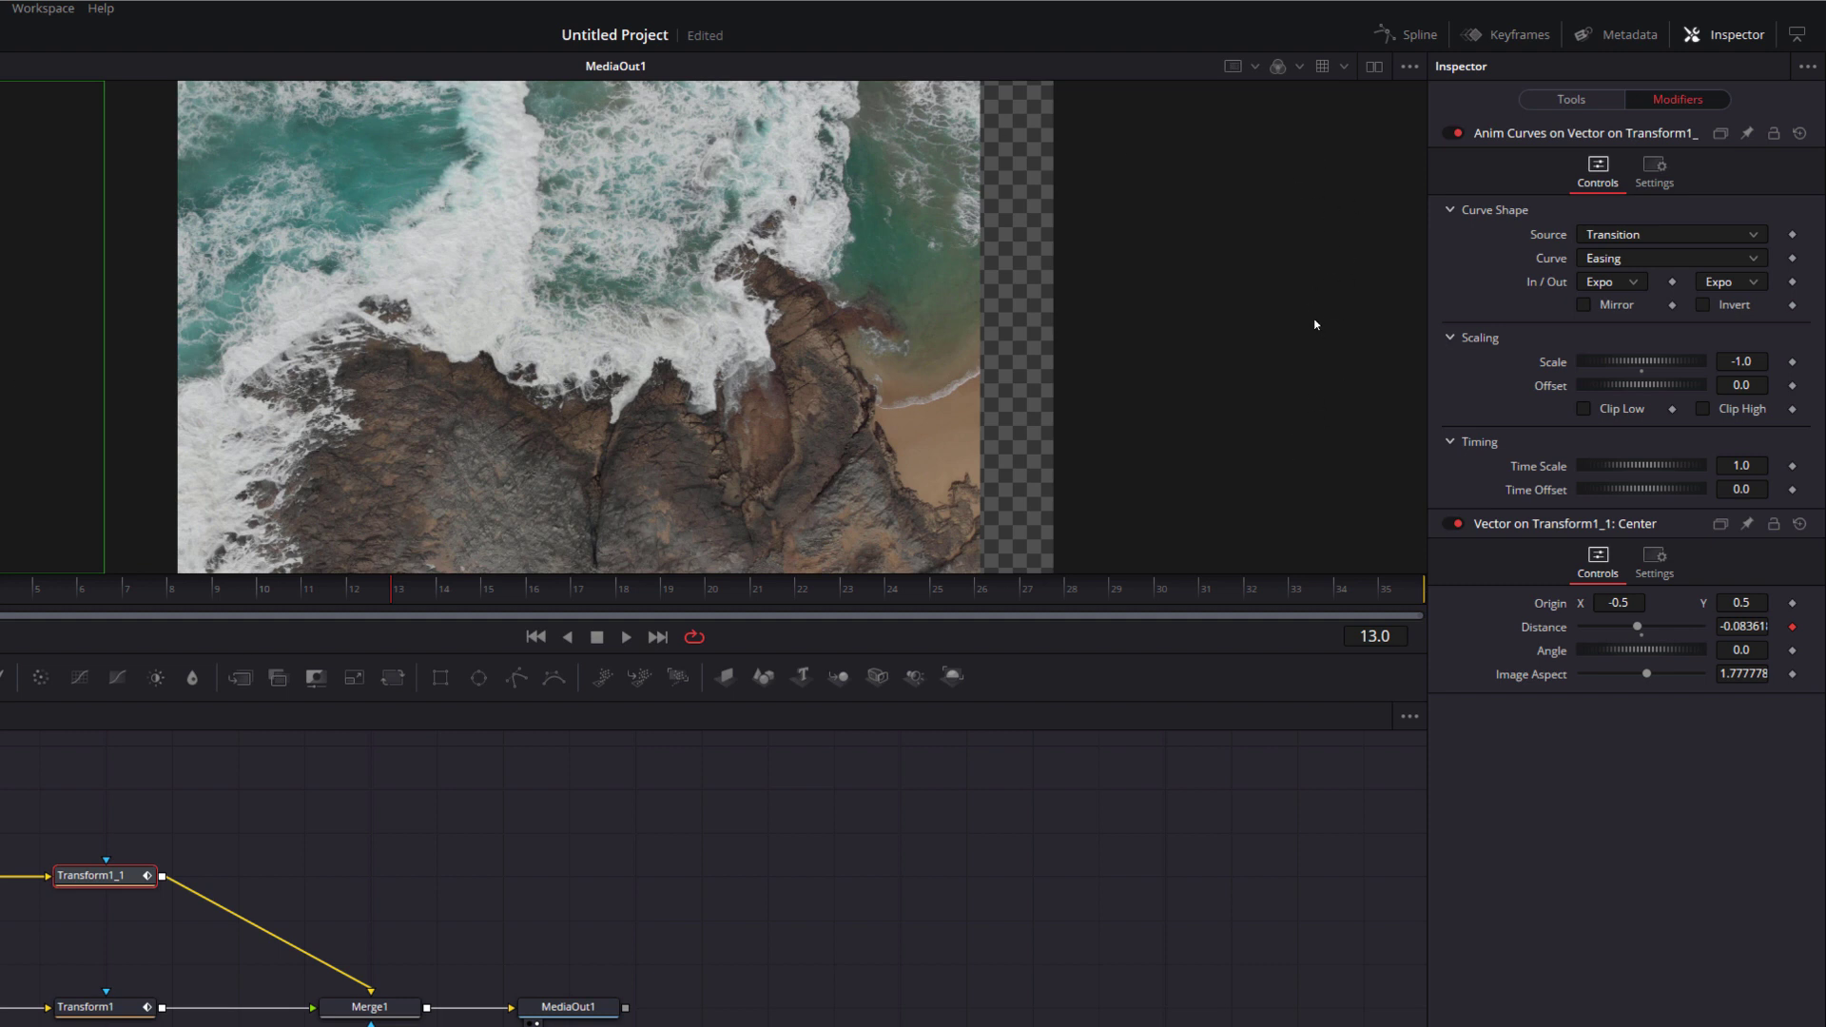
# Set the Origin X of Transform1_1's Vector modifier to 1.5 and play the composition from the start.
pyautogui.click(1612, 612)
pyautogui.press('BackSpace')
pyautogui.write('1')
pyautogui.press('Return')
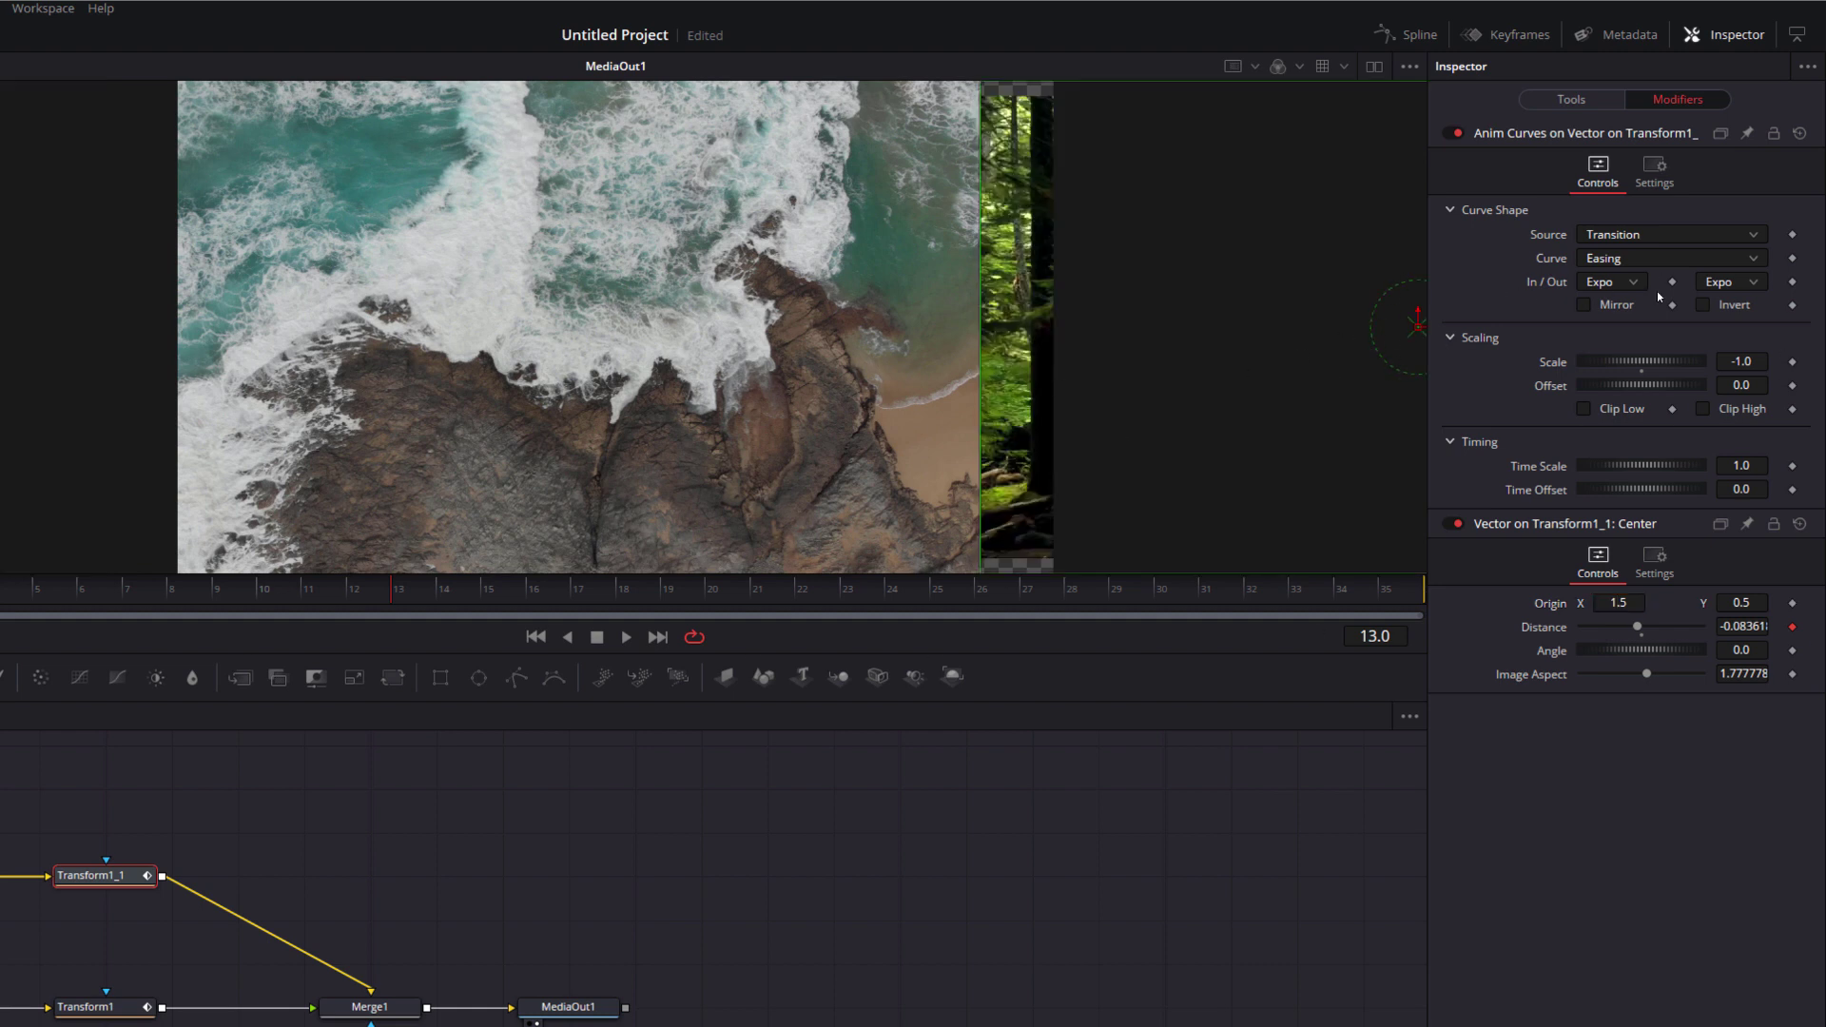
pyautogui.press('Home')
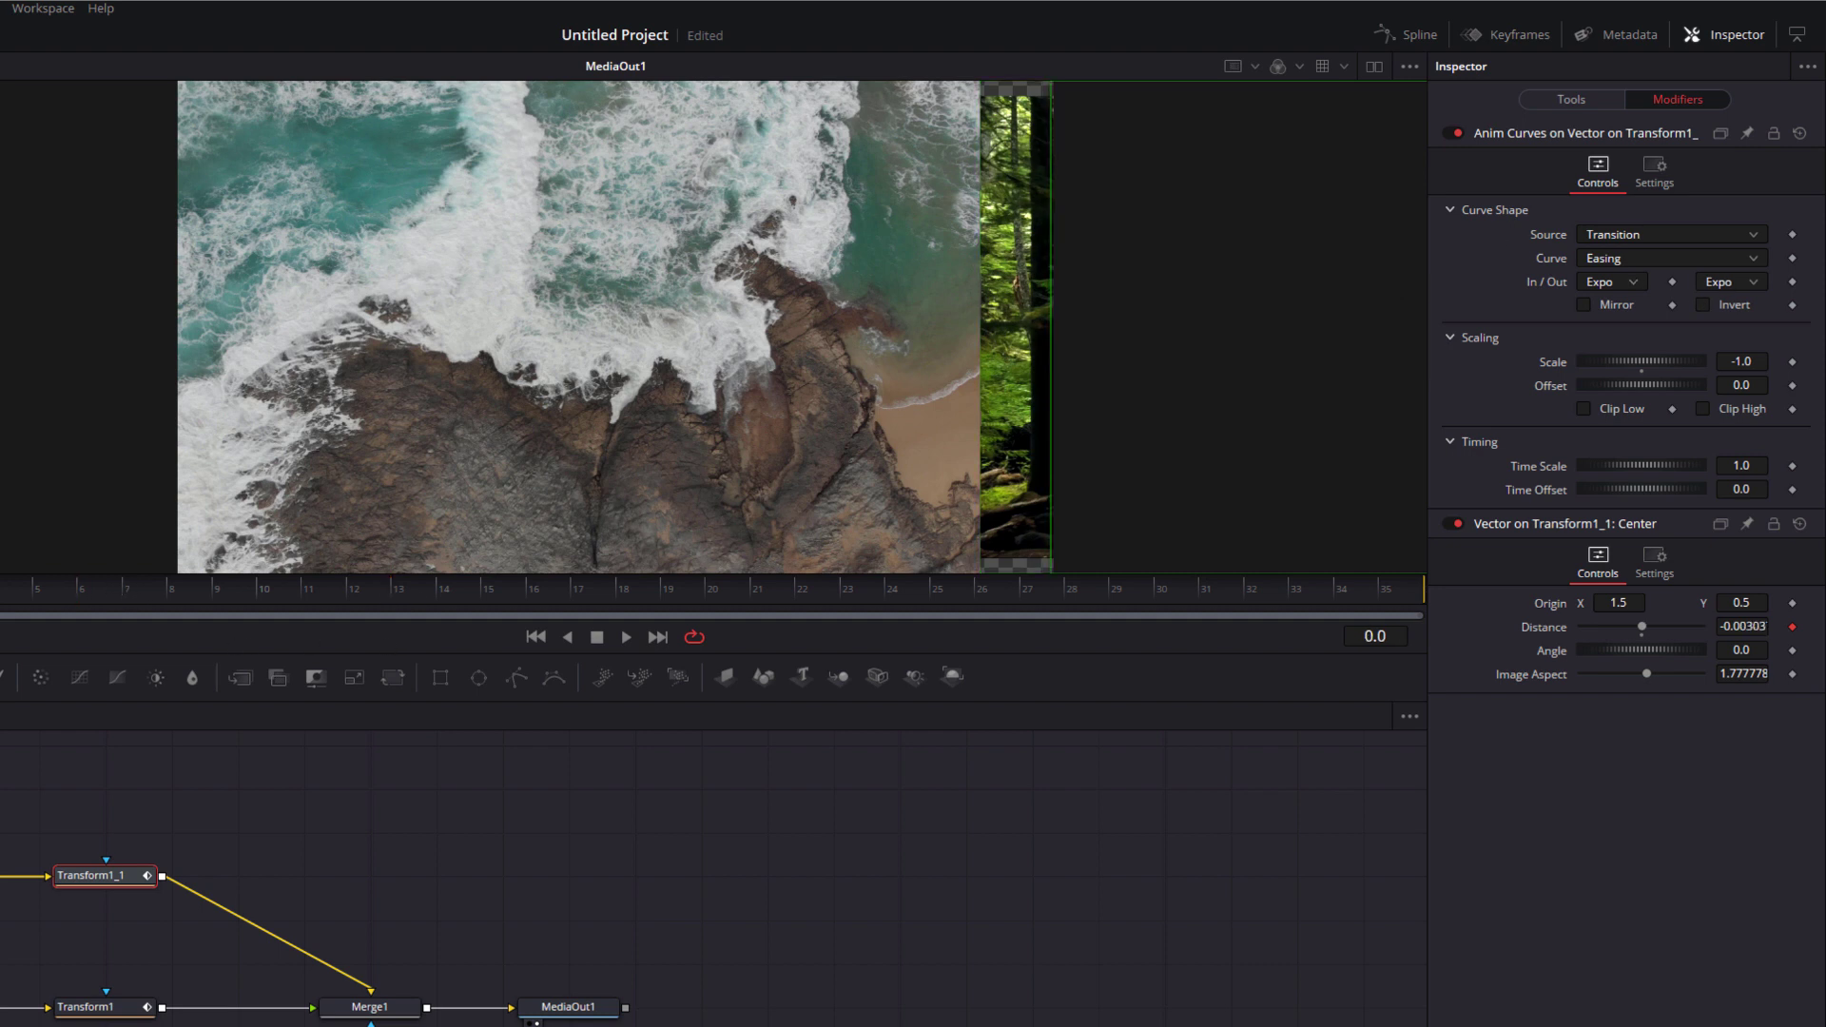
pyautogui.press('space')
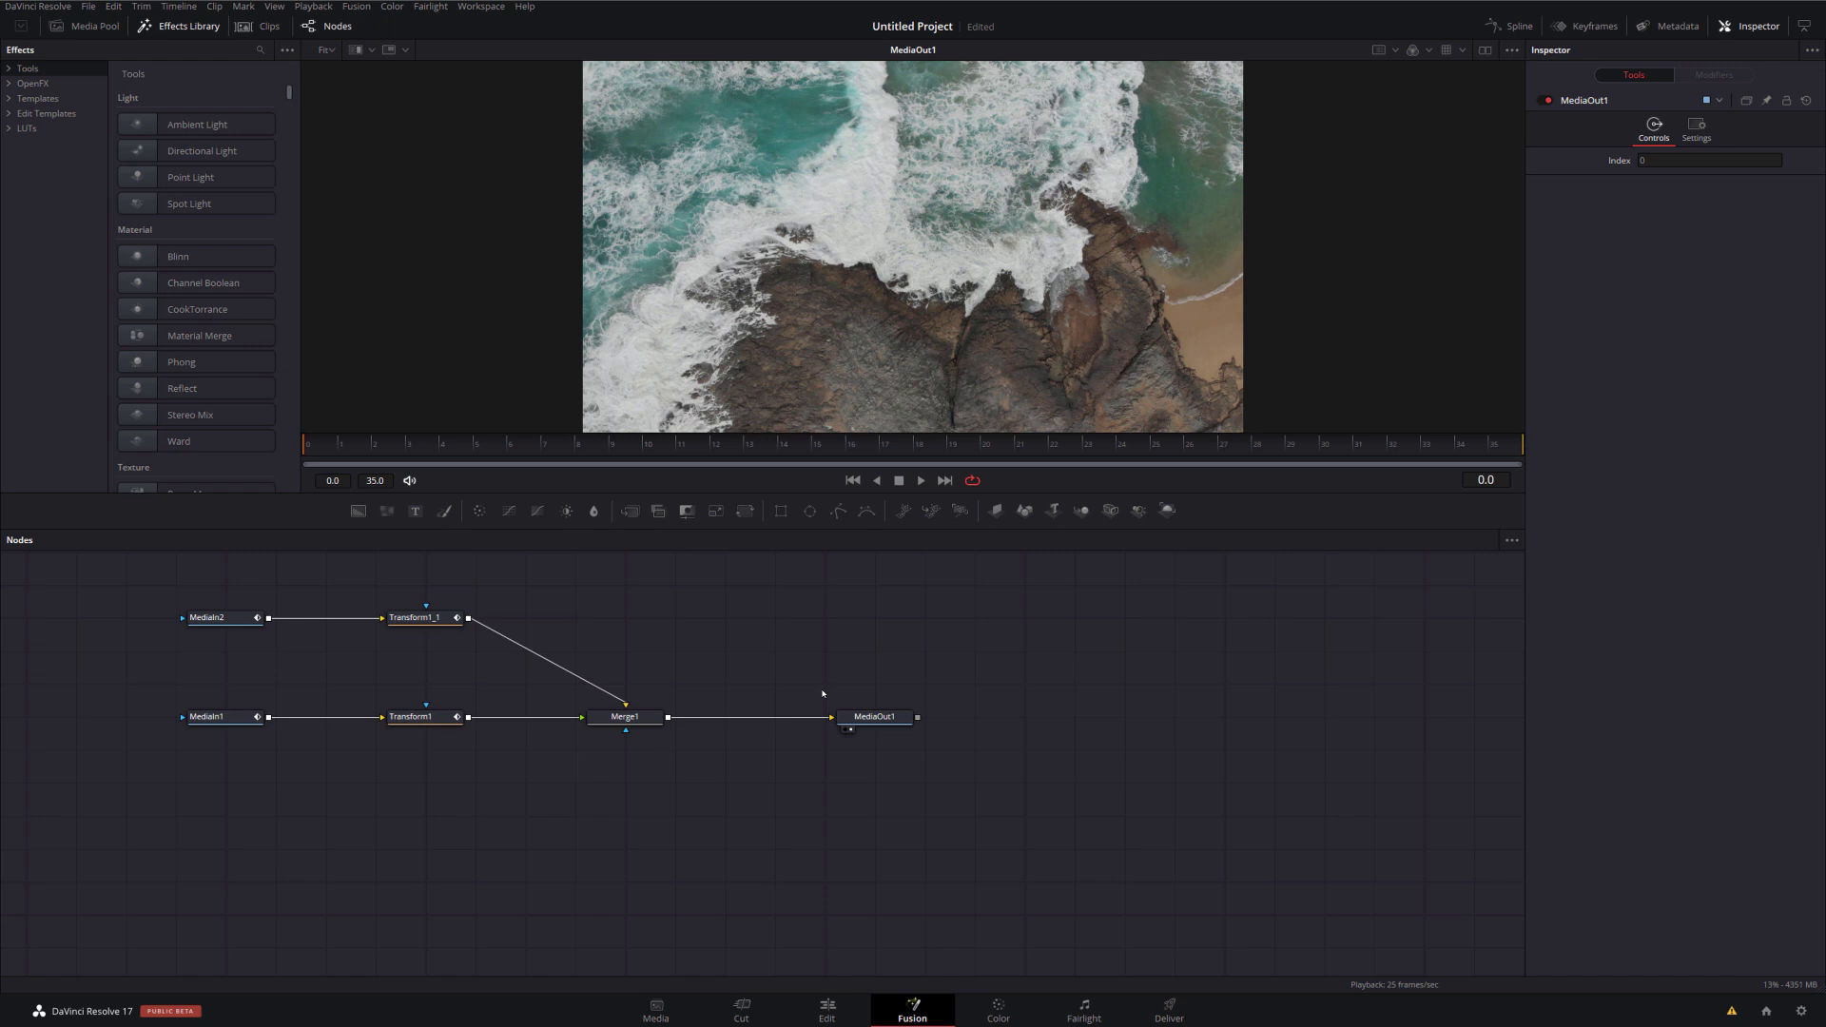
pyautogui.moveTo(636, 468); pyautogui.dragTo(424, 454)
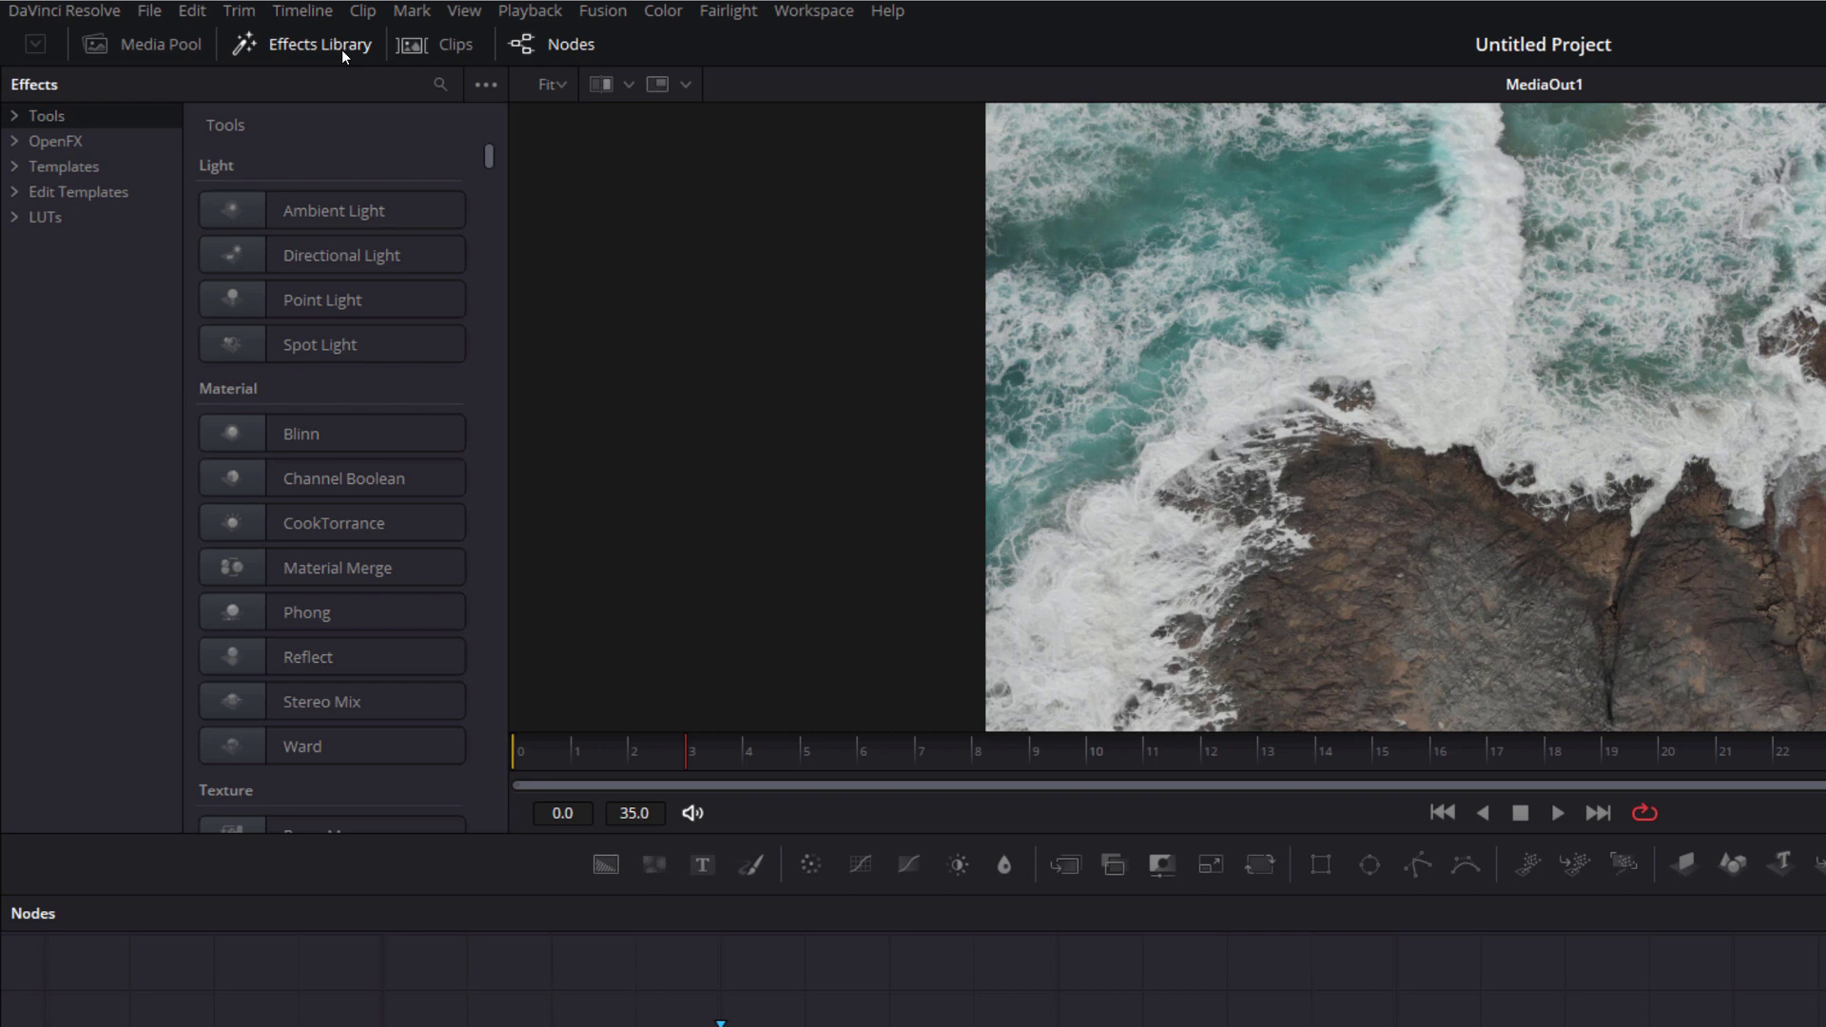
# Add a Directional Blur node from the OpenFX Resolve FX Blur effects to the node graph.
pyautogui.click(15, 143)
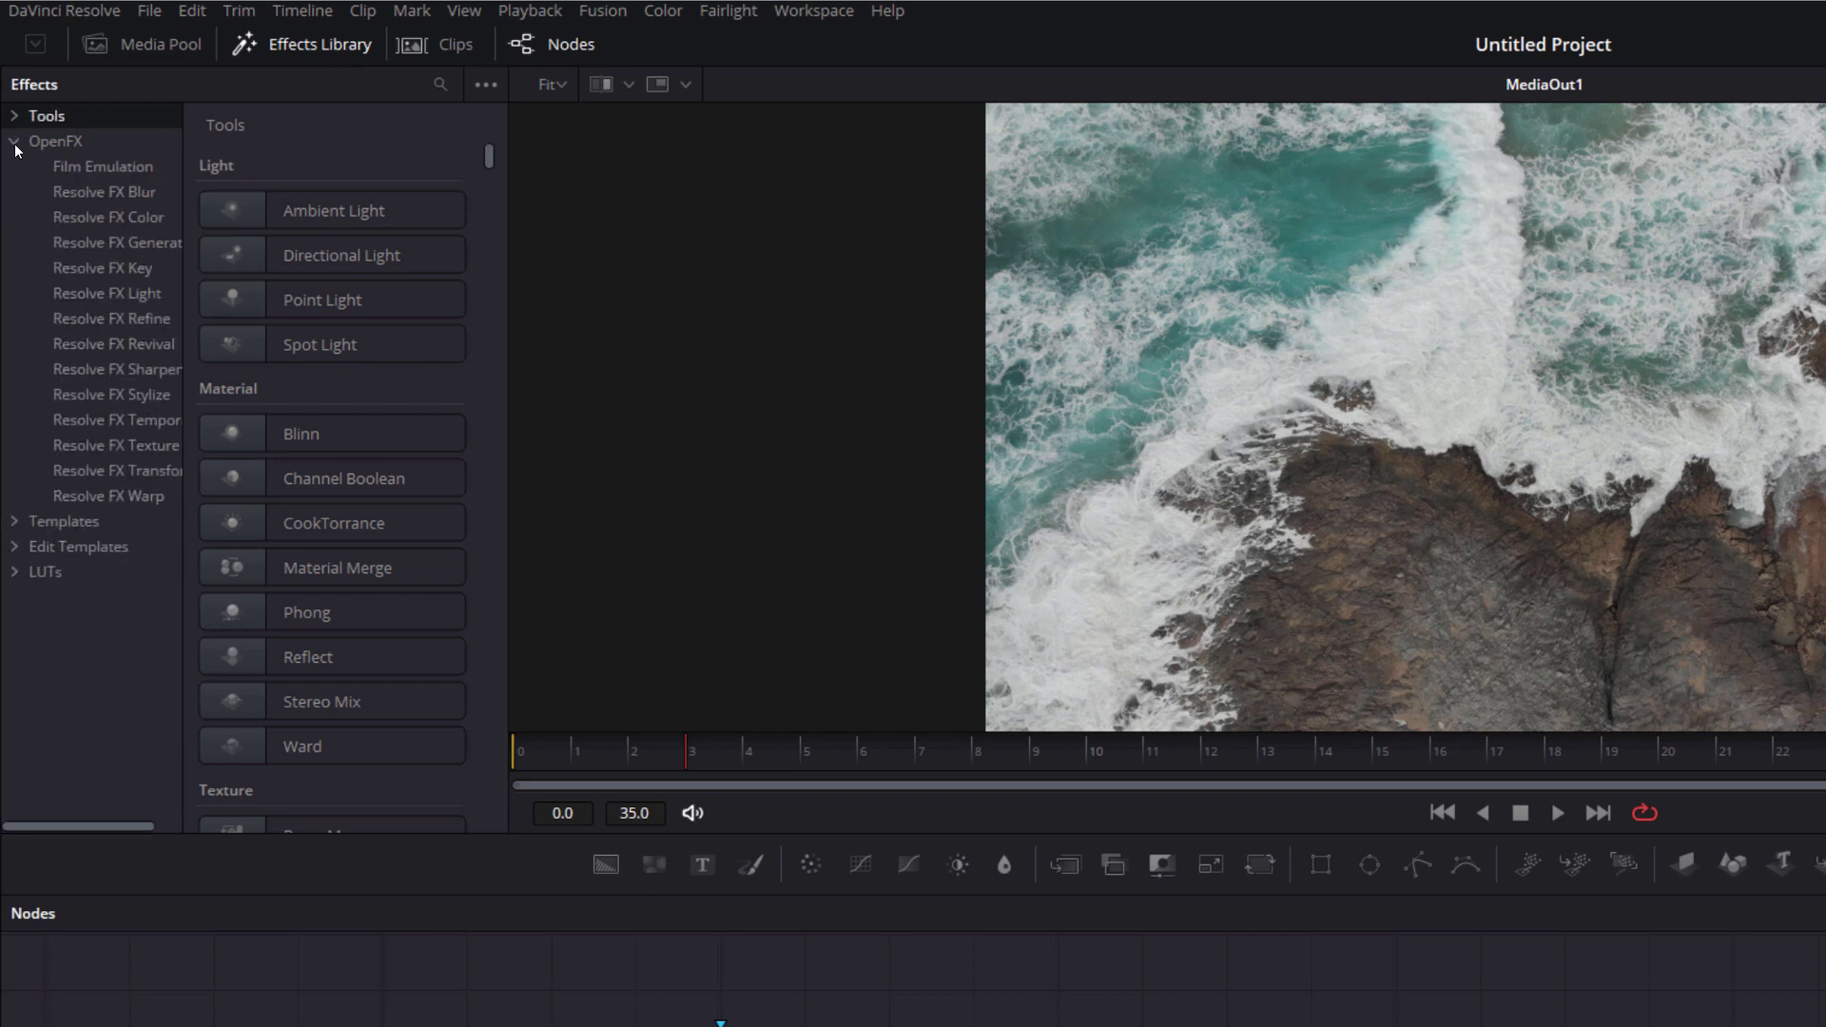
pyautogui.click(82, 193)
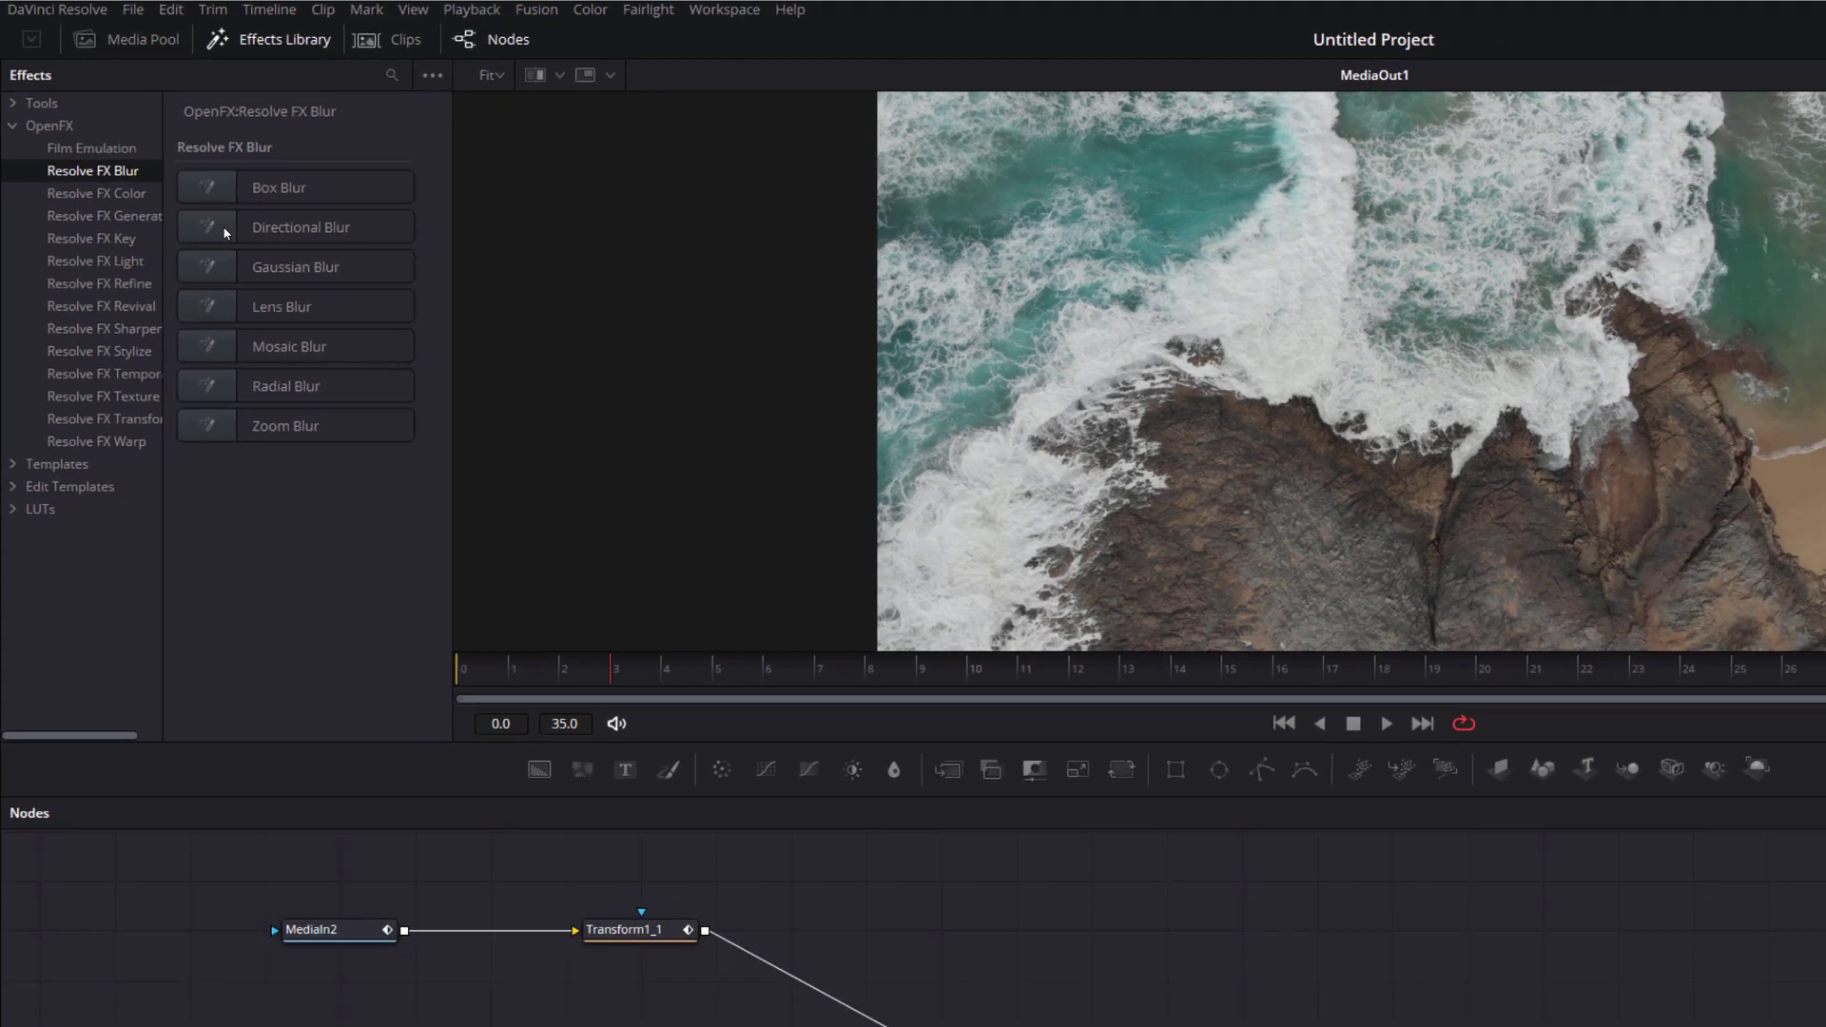
pyautogui.moveTo(225, 233); pyautogui.dragTo(1084, 1026)
pyautogui.moveTo(722, 720); pyautogui.dragTo(163, 276)
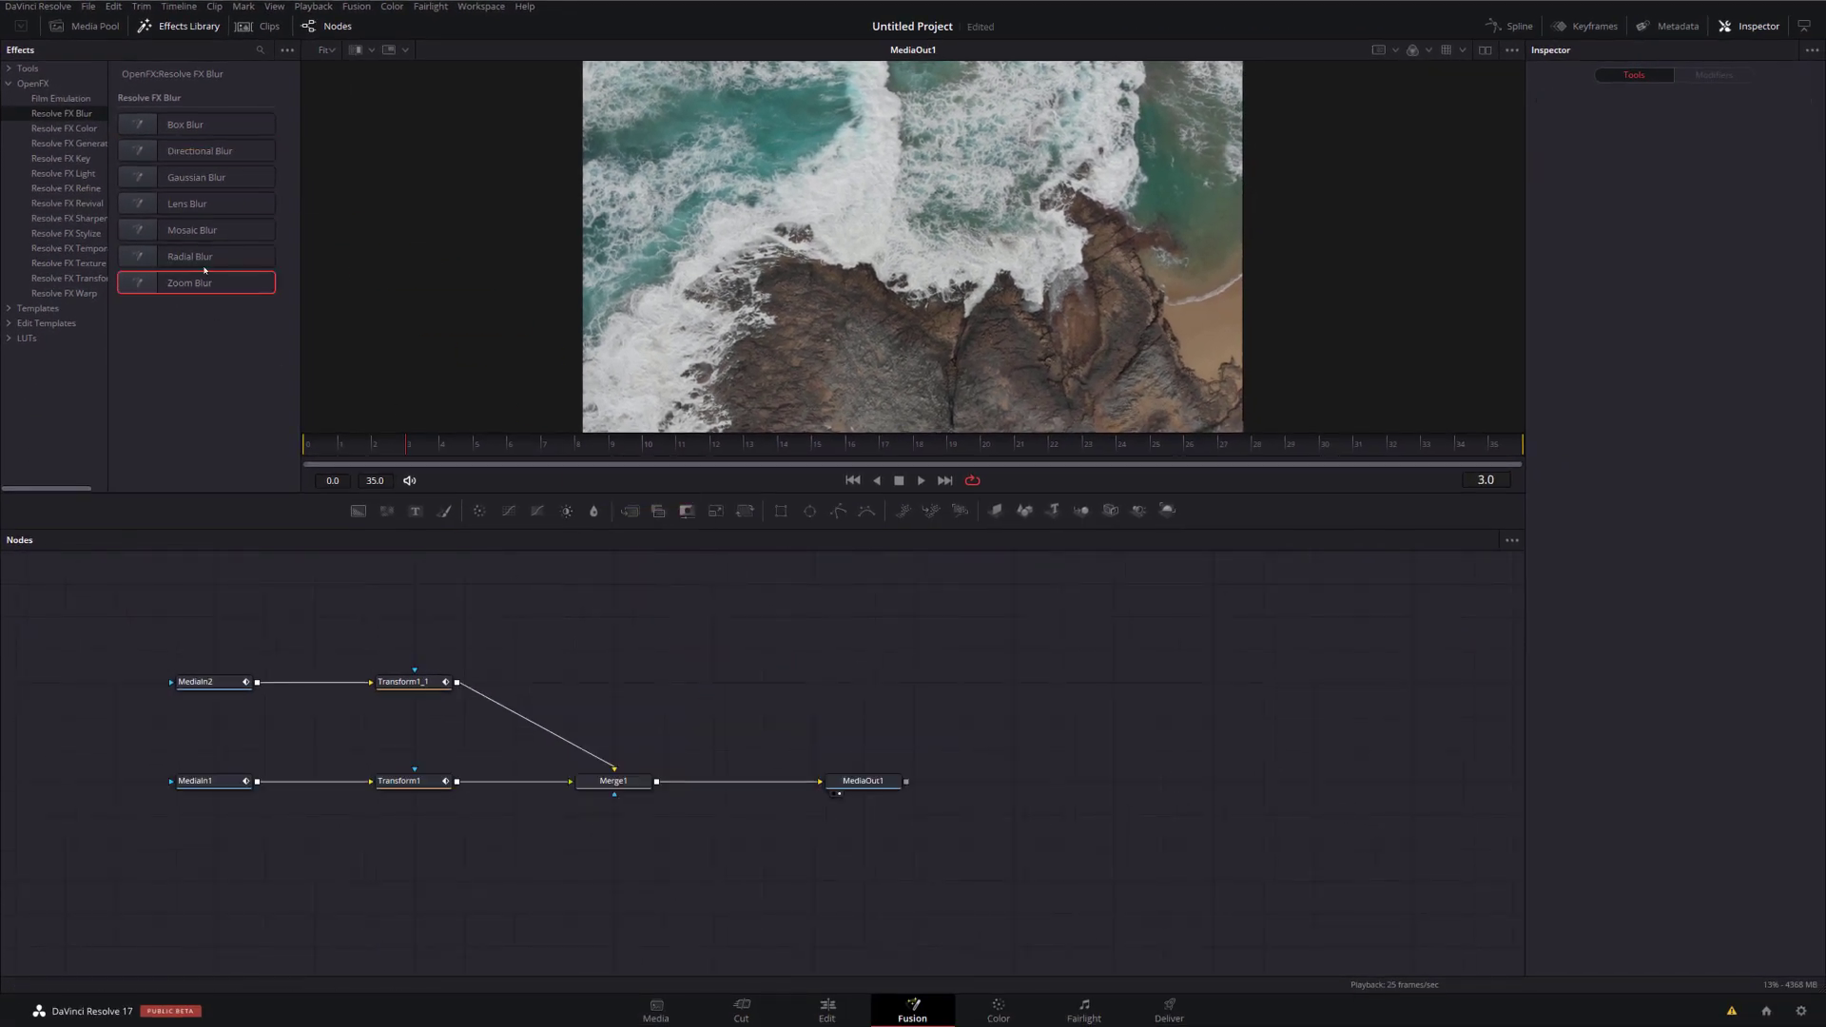
pyautogui.moveTo(146, 153); pyautogui.dragTo(767, 701)
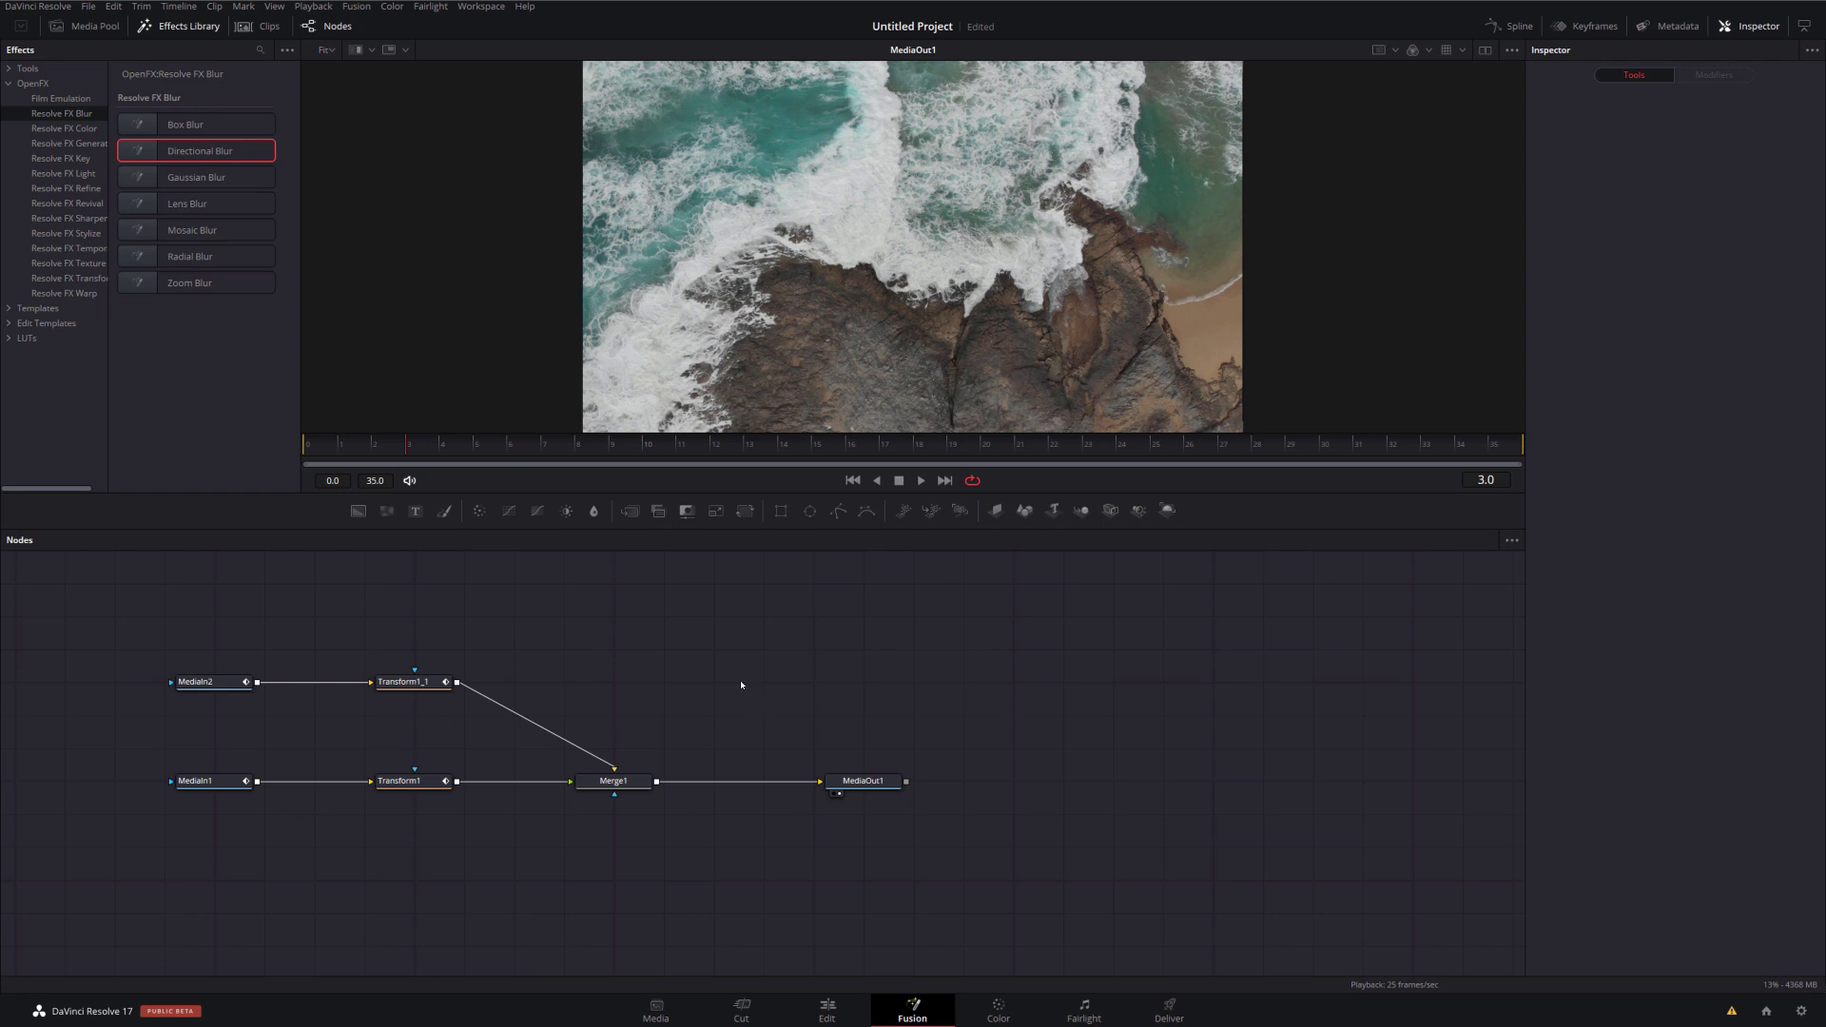
pyautogui.click(186, 159)
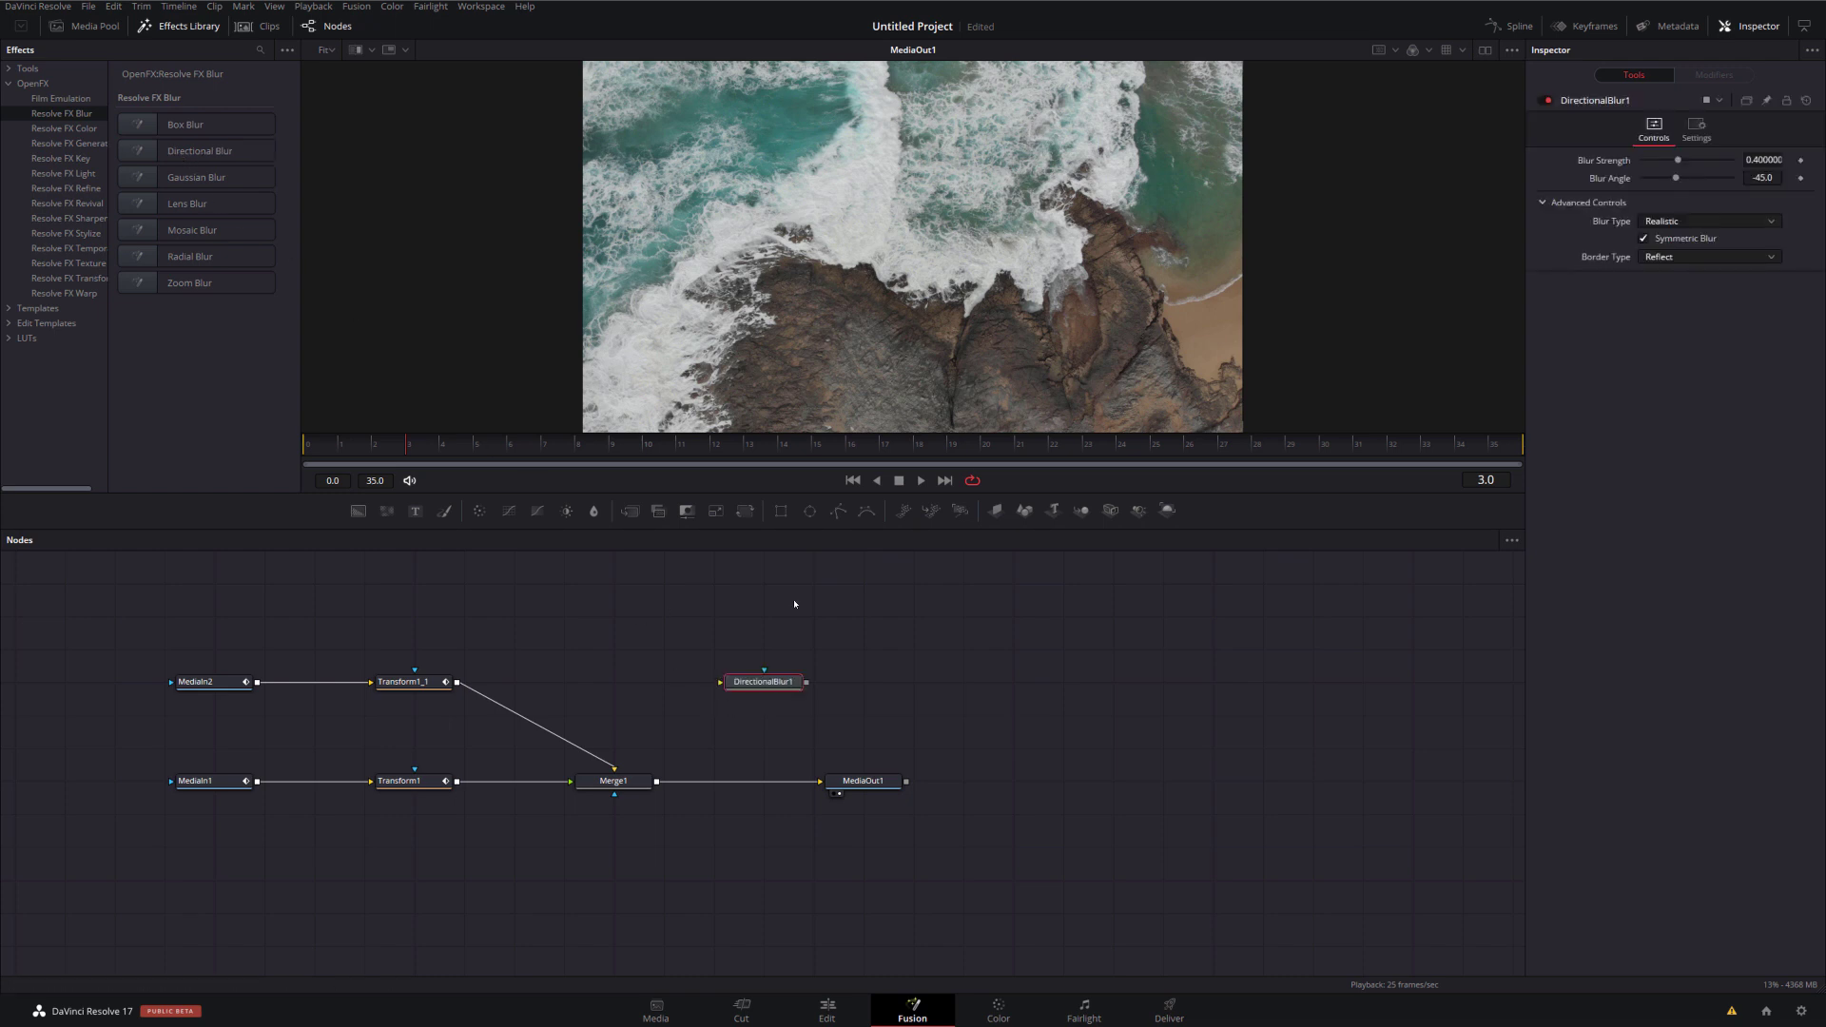
# Insert DirectionalBlur1 between Merge1 and MediaOut1, moving MediaOut1 farther along to make room.
pyautogui.moveTo(788, 670); pyautogui.dragTo(738, 769)
pyautogui.click(730, 787)
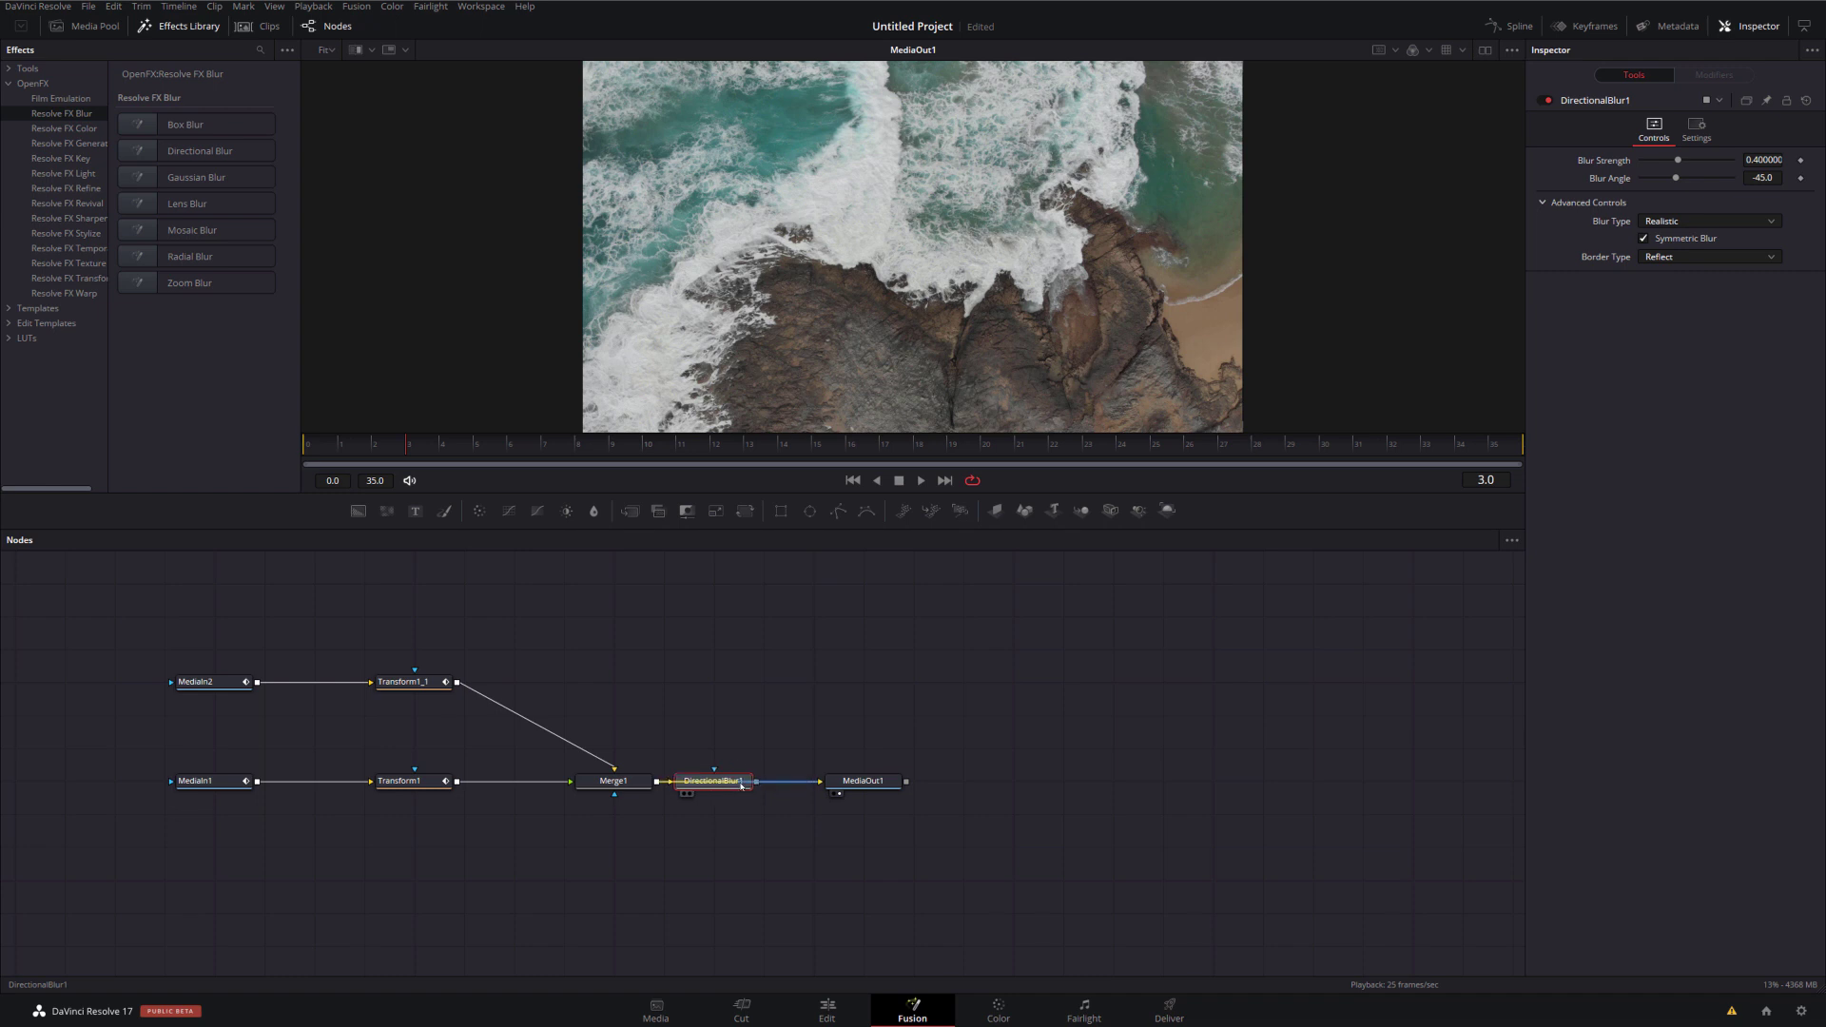
pyautogui.moveTo(740, 785); pyautogui.dragTo(899, 781)
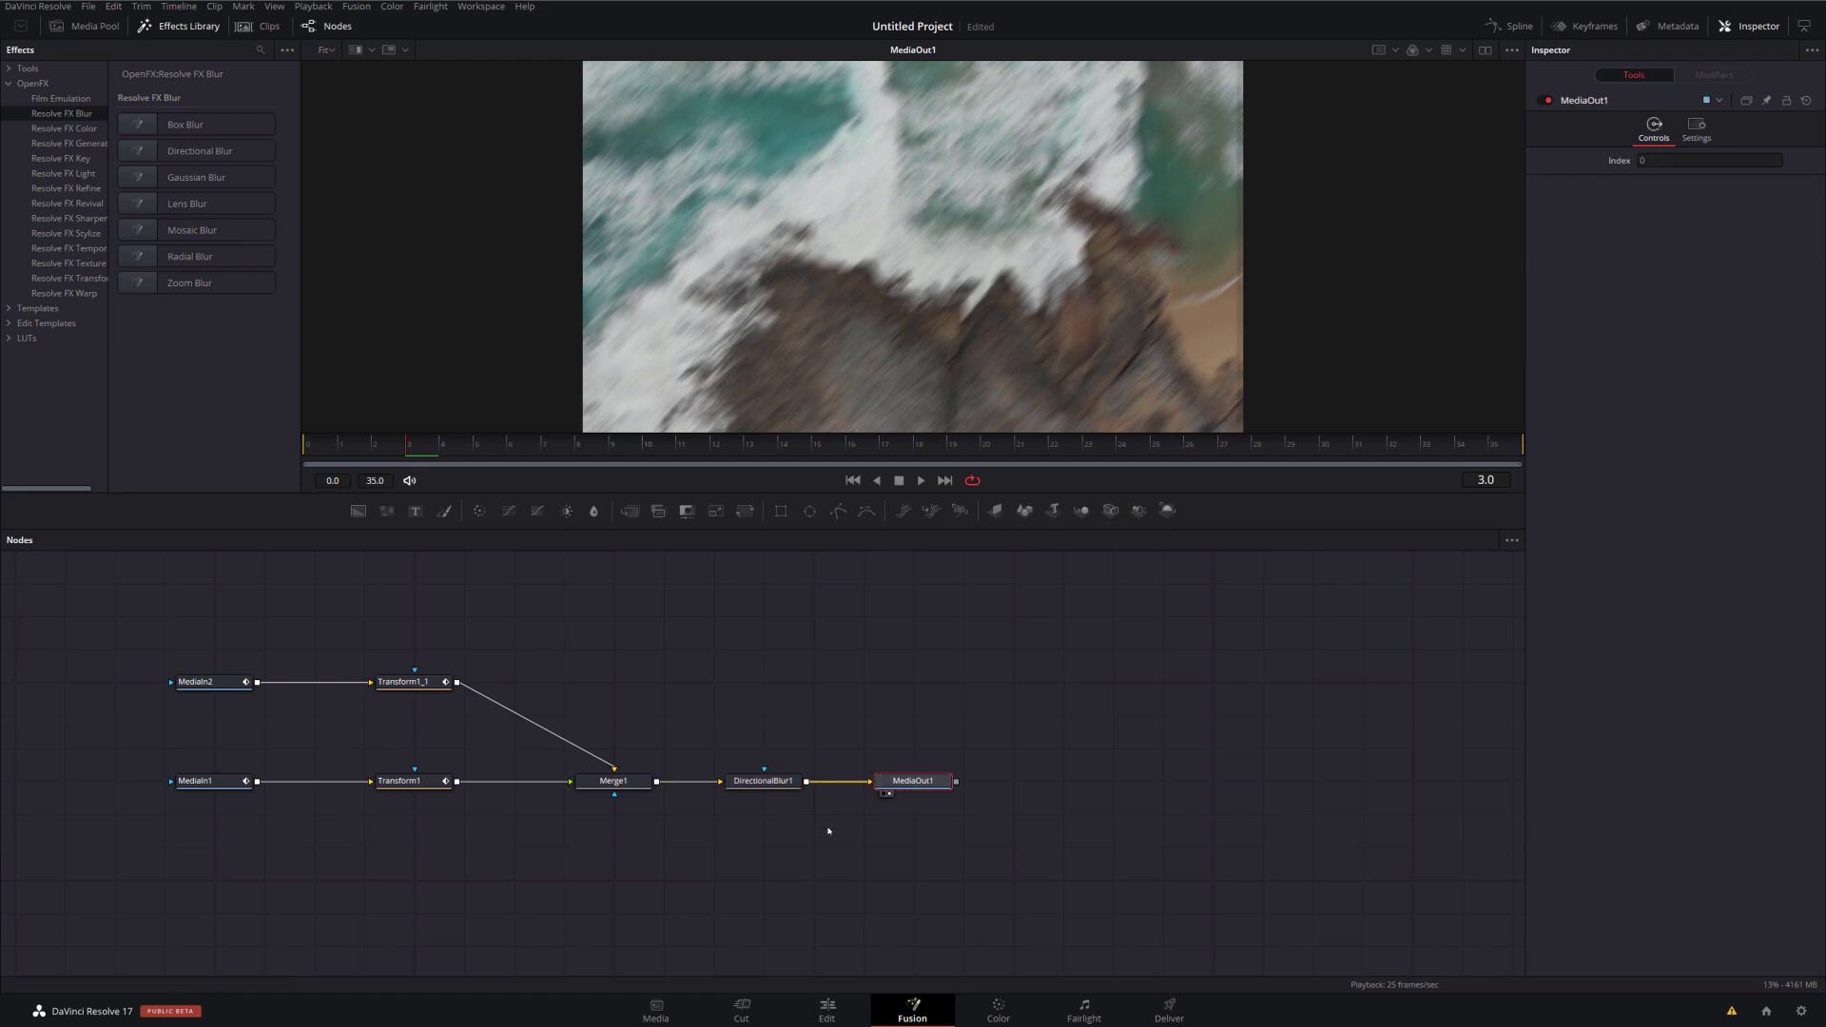
# Set DirectionalBlur1's Blur Angle to 0 so that the blur runs horizontally.
pyautogui.click(749, 789)
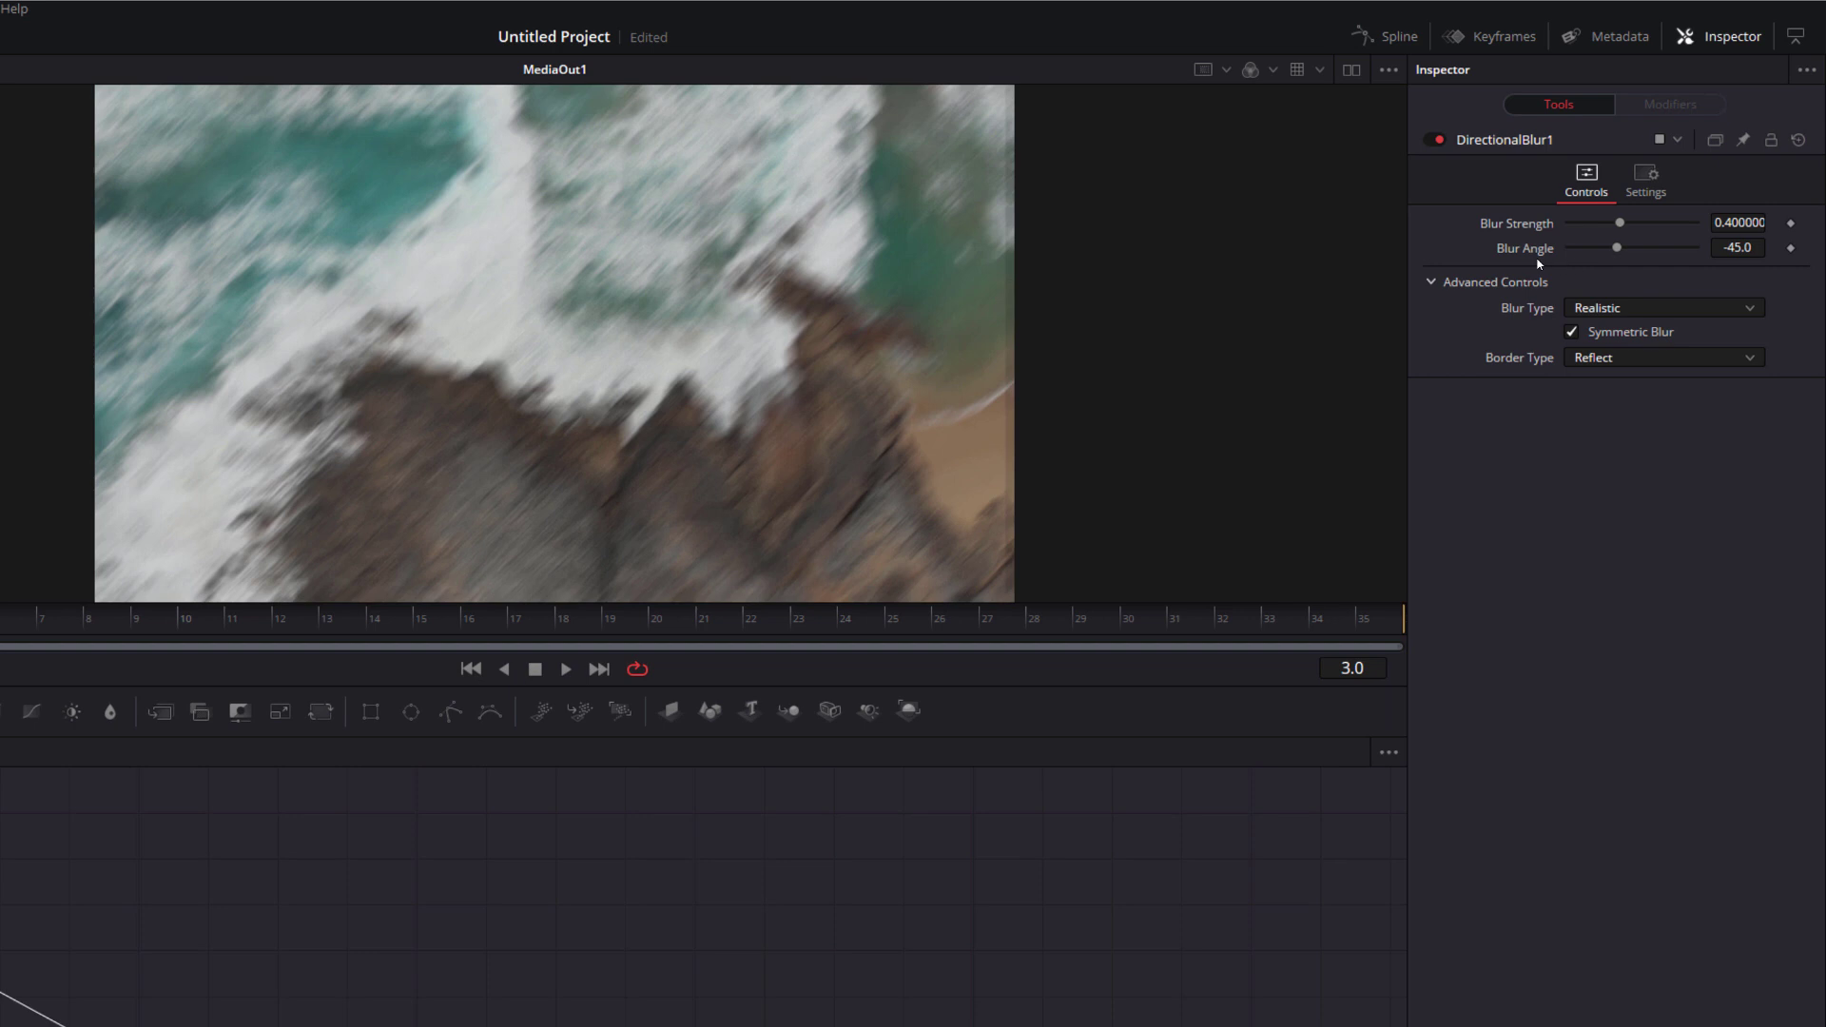
pyautogui.moveTo(1620, 255); pyautogui.dragTo(1637, 253)
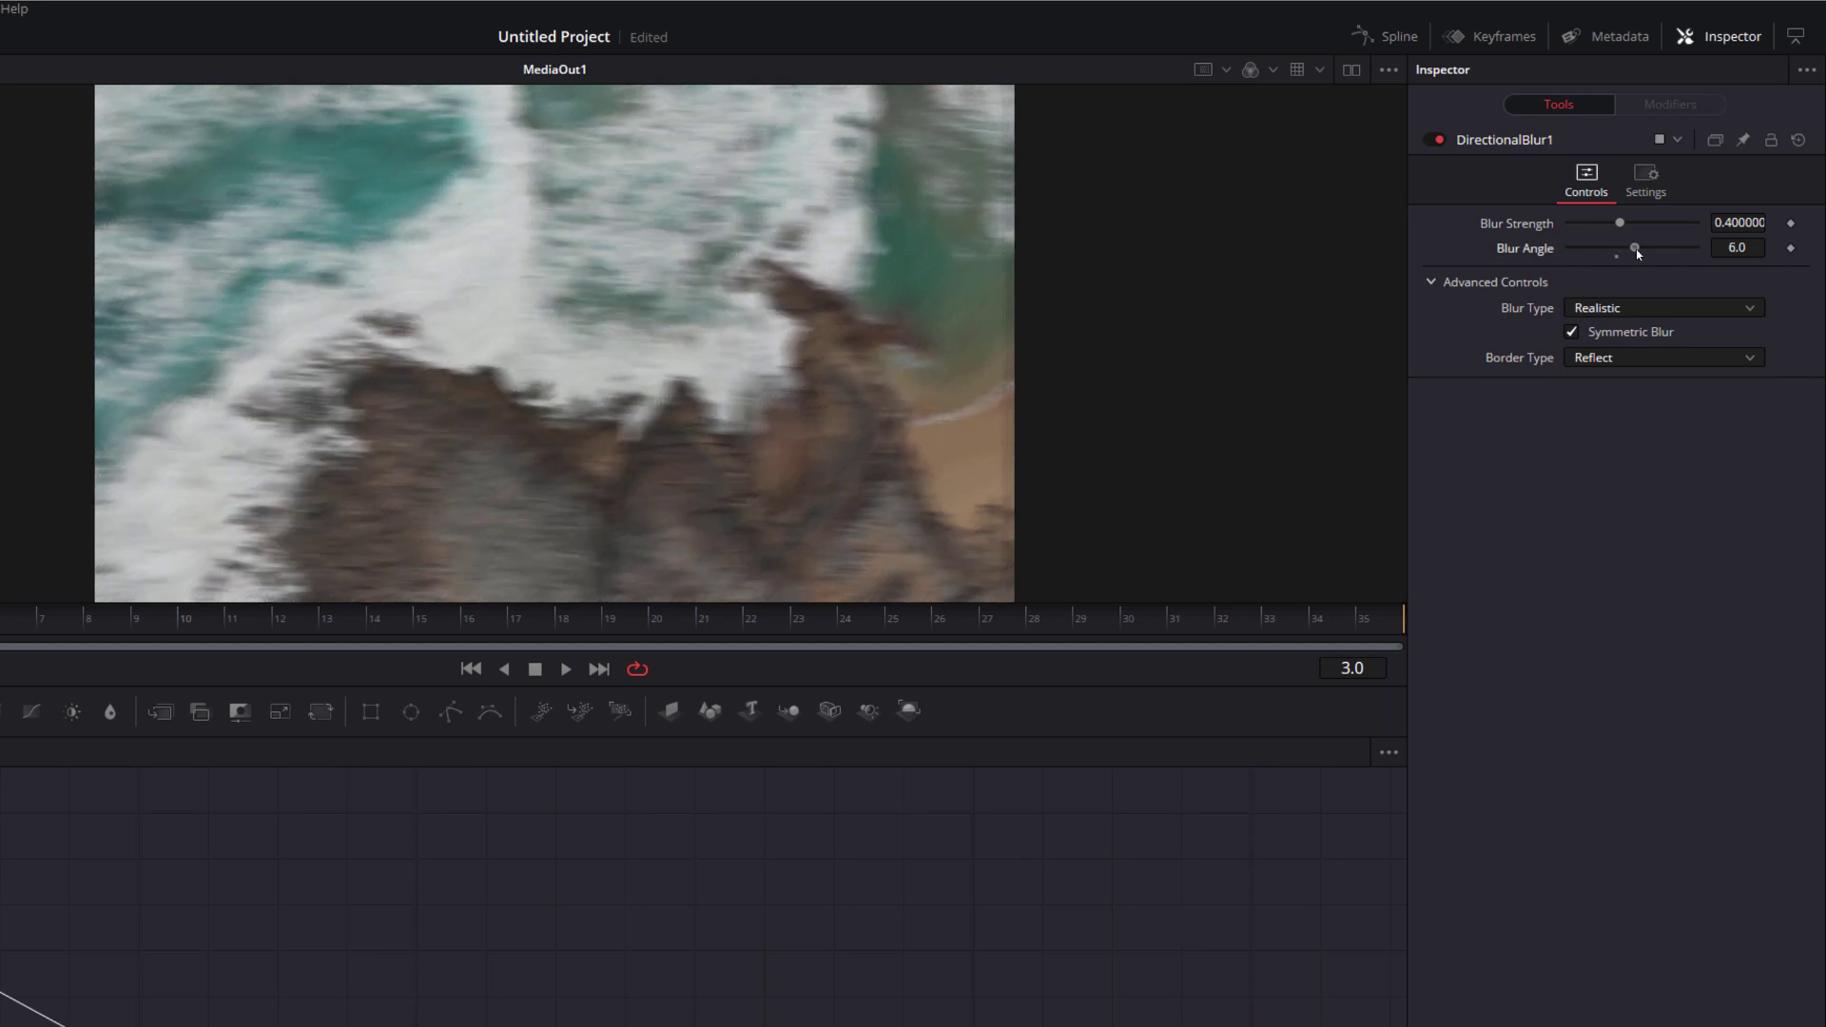
pyautogui.click(1737, 248)
pyautogui.write('0')
pyautogui.press('Return')
# Try a Blur Strength of 1.0 on DirectionalBlur1 at frame 17 and reset it to its default.
pyautogui.press('Home')
pyautogui.moveTo(331, 639); pyautogui.dragTo(514, 633)
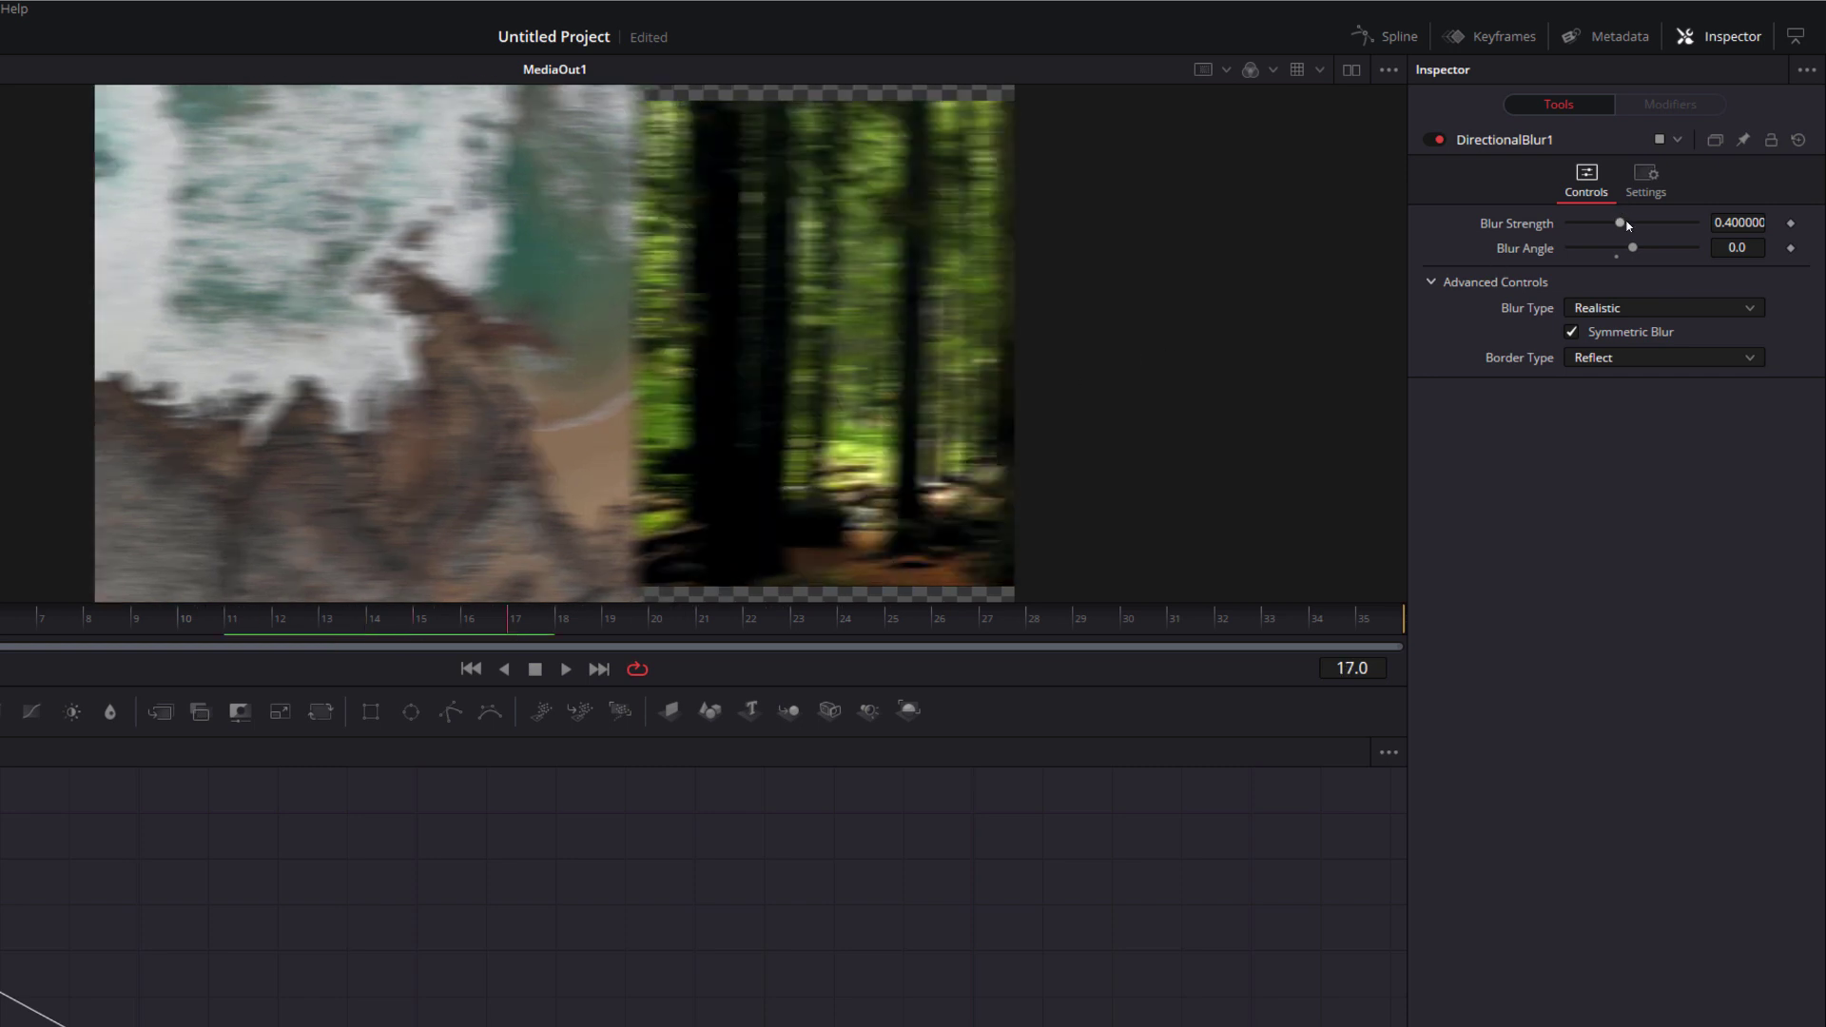
pyautogui.moveTo(1621, 223); pyautogui.dragTo(1729, 233)
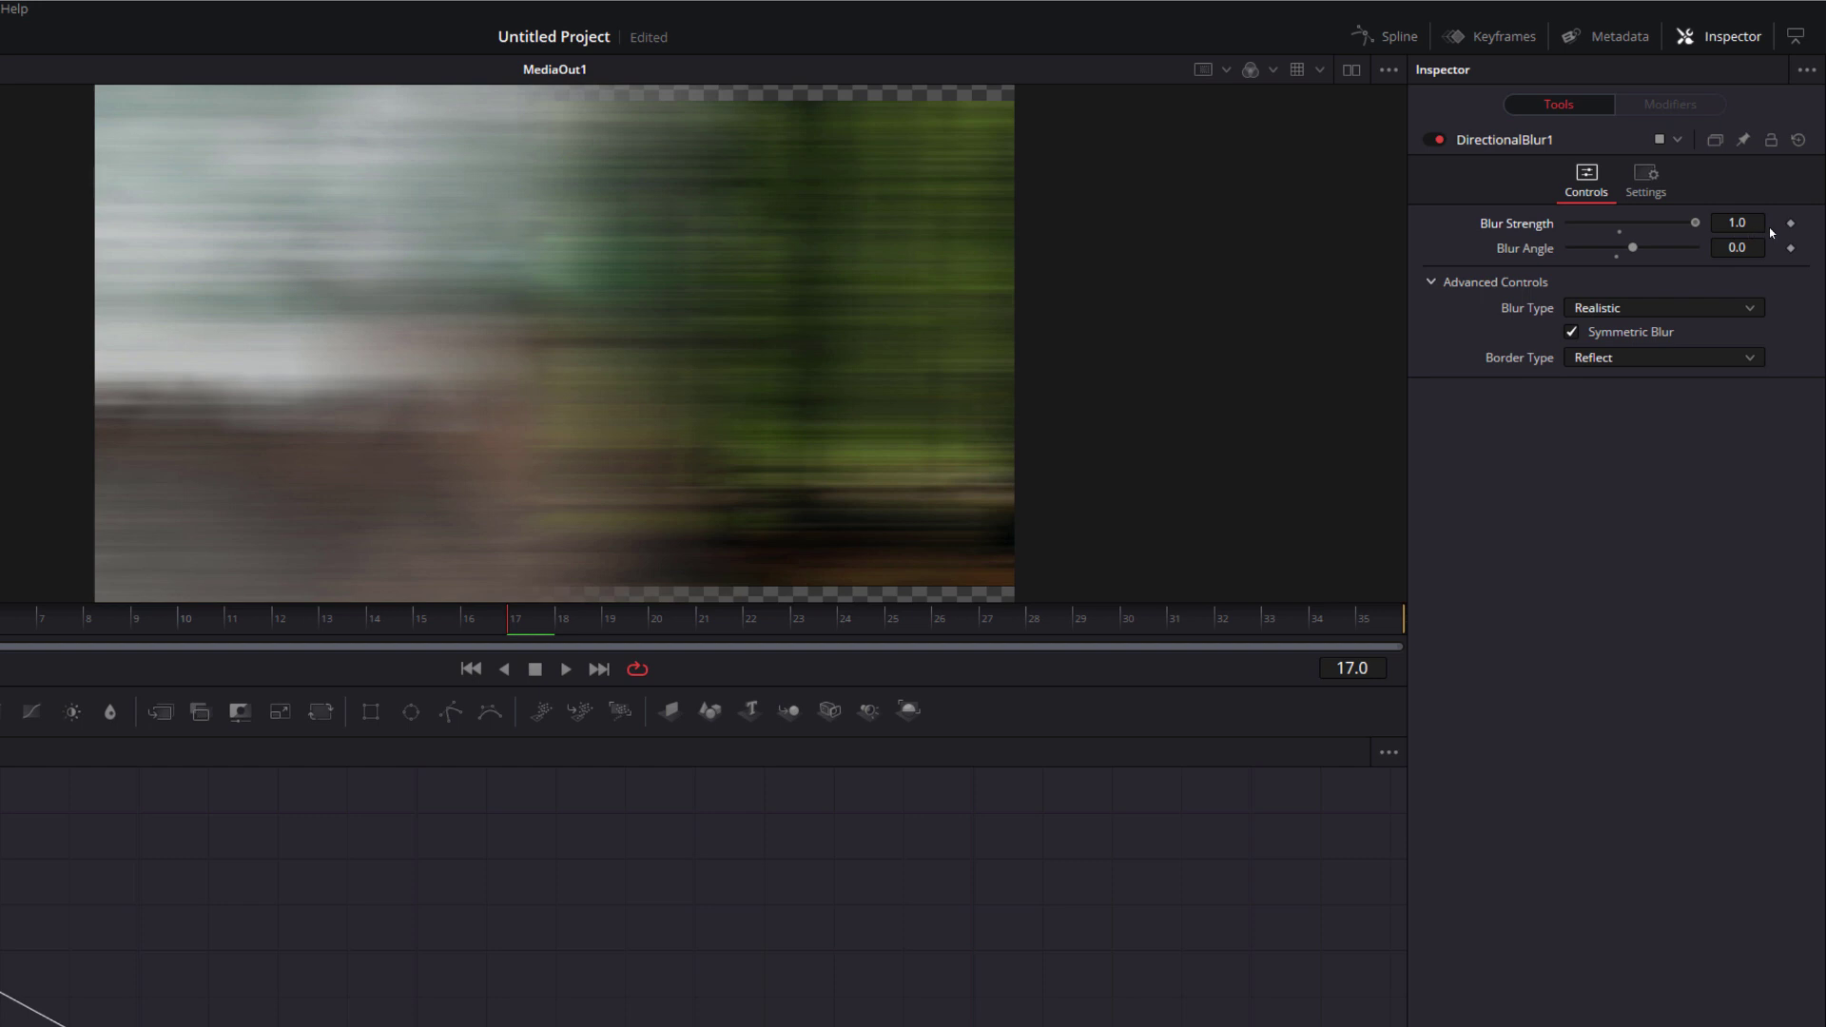
pyautogui.doubleClick(1533, 227)
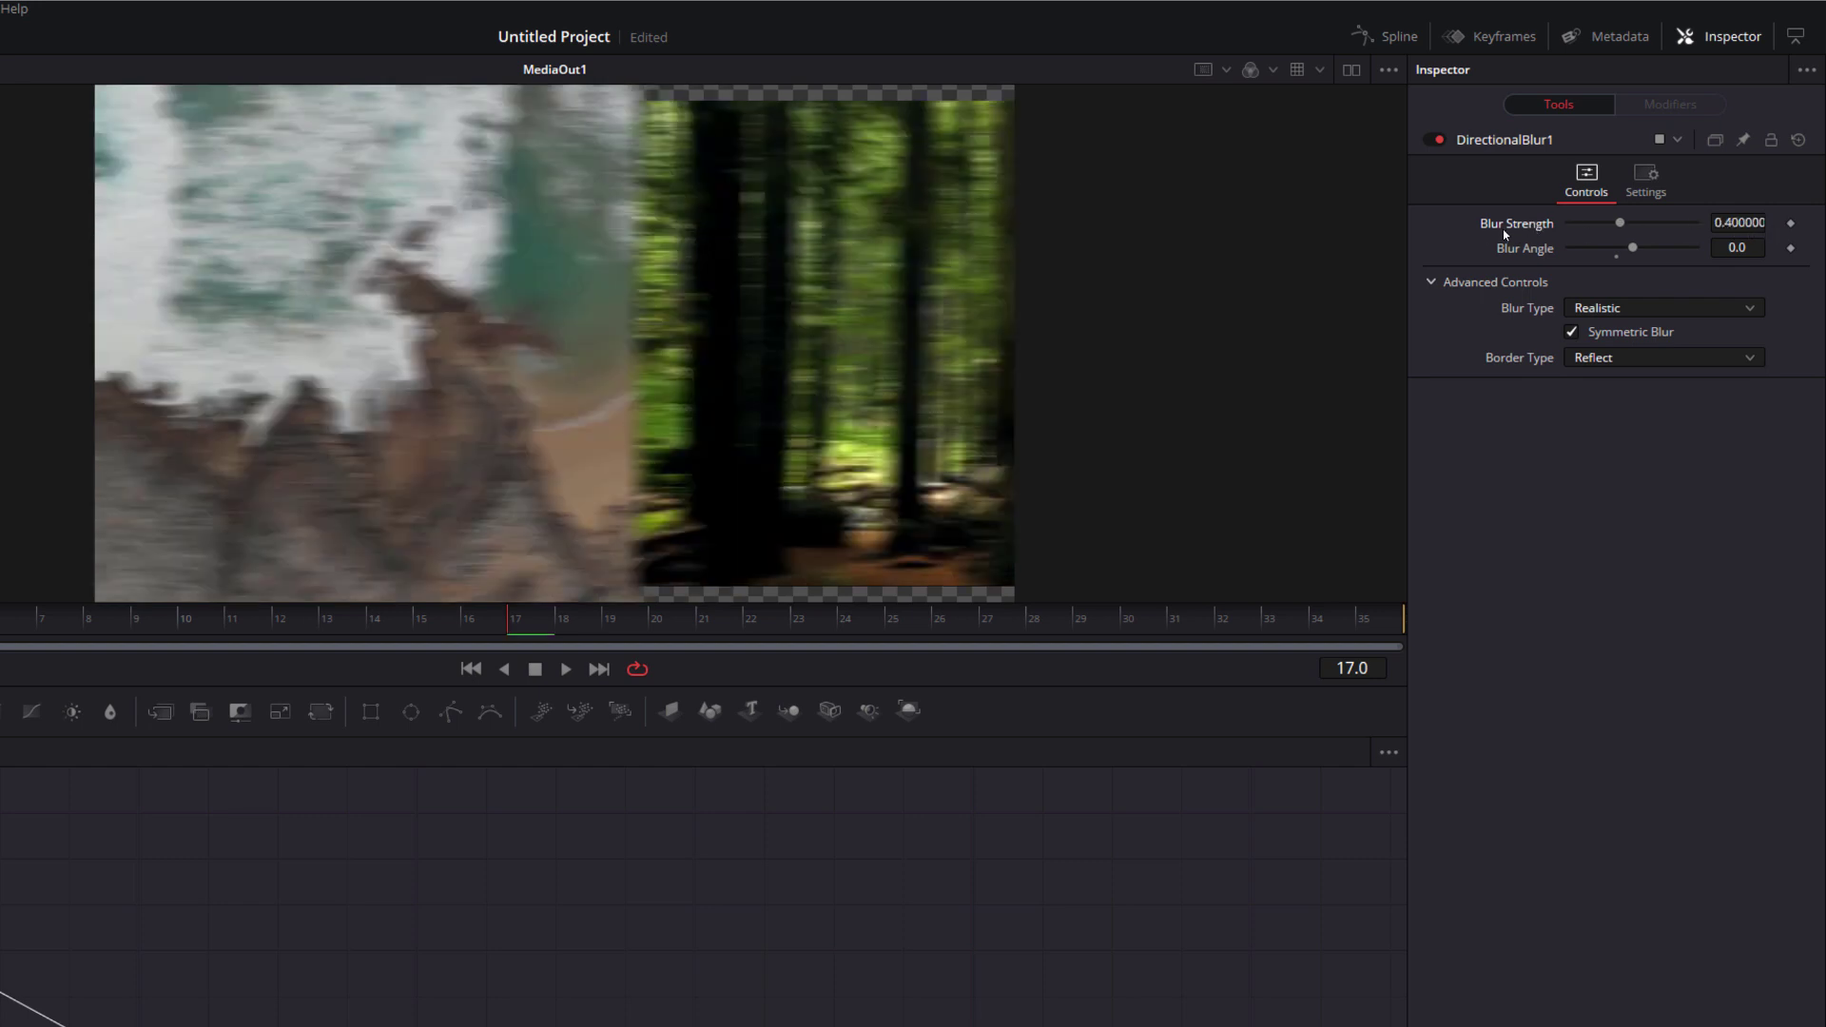
# Modify DirectionalBlur1's Blur Strength with Anim Curves, show the modifier's controls, and play and scrub the composition to check the blur.
pyautogui.rightClick(1492, 222)
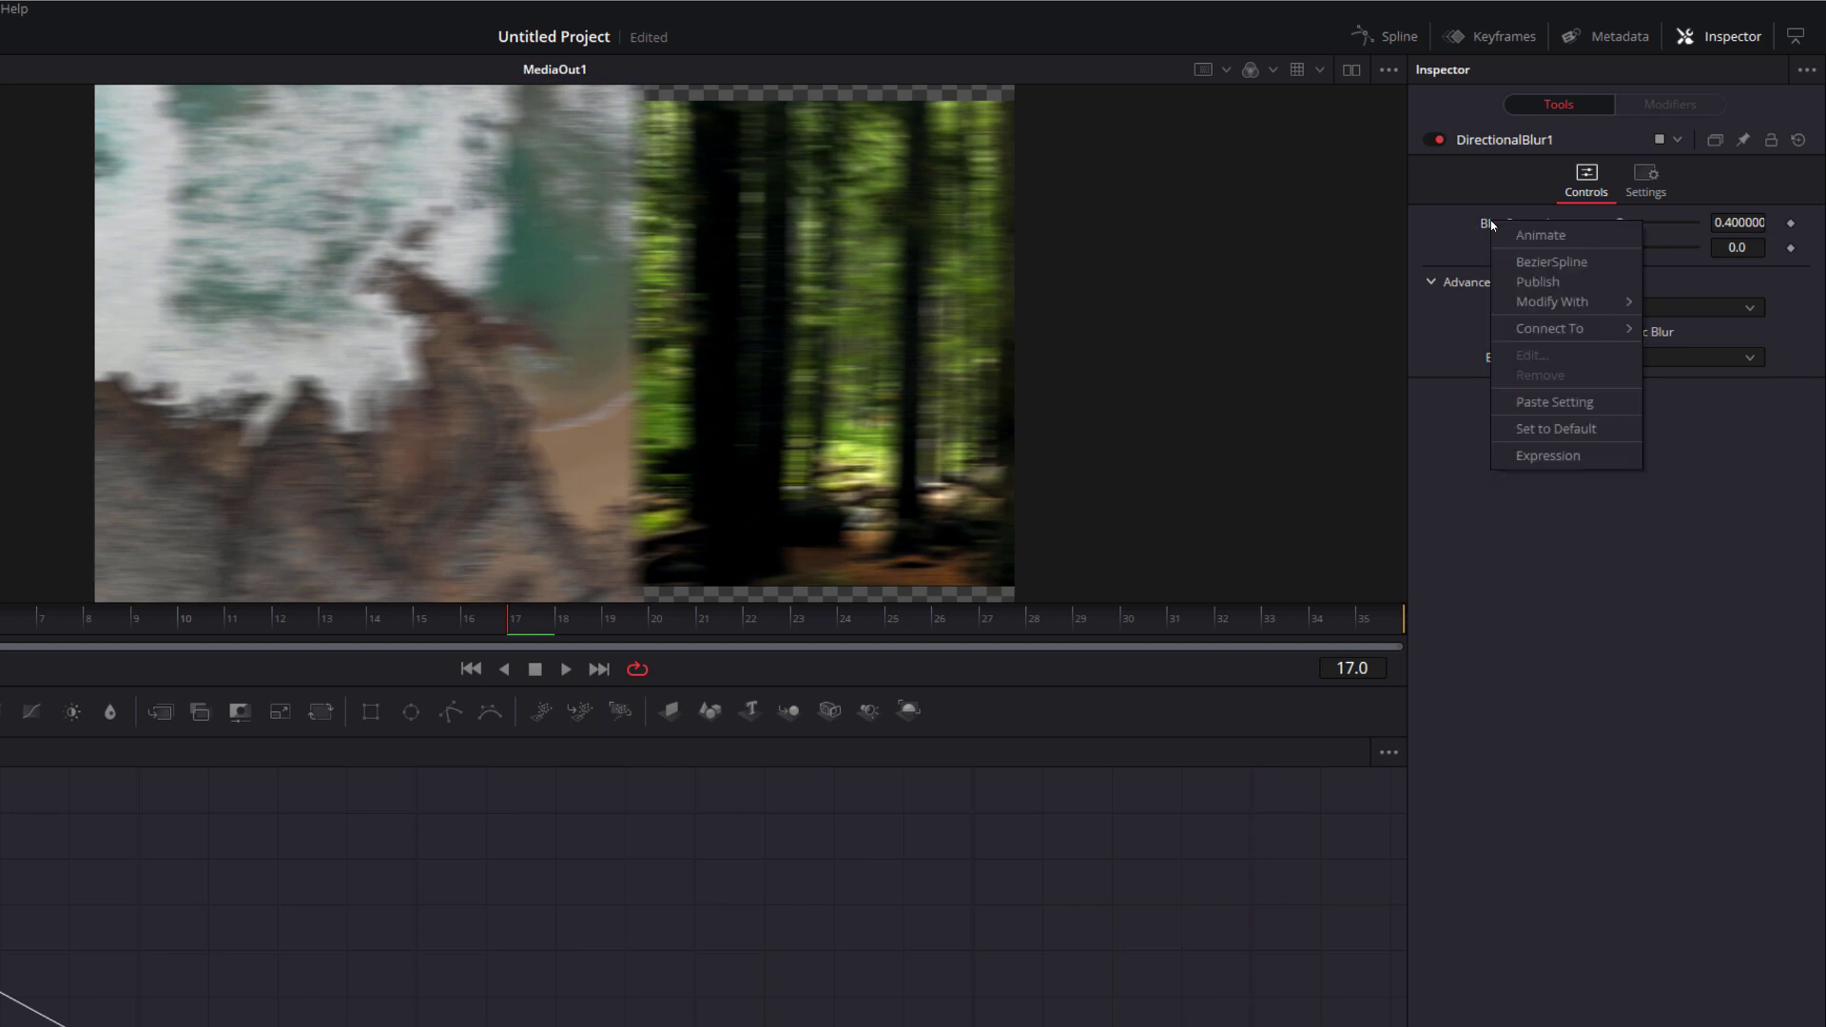
pyautogui.moveTo(1541, 311)
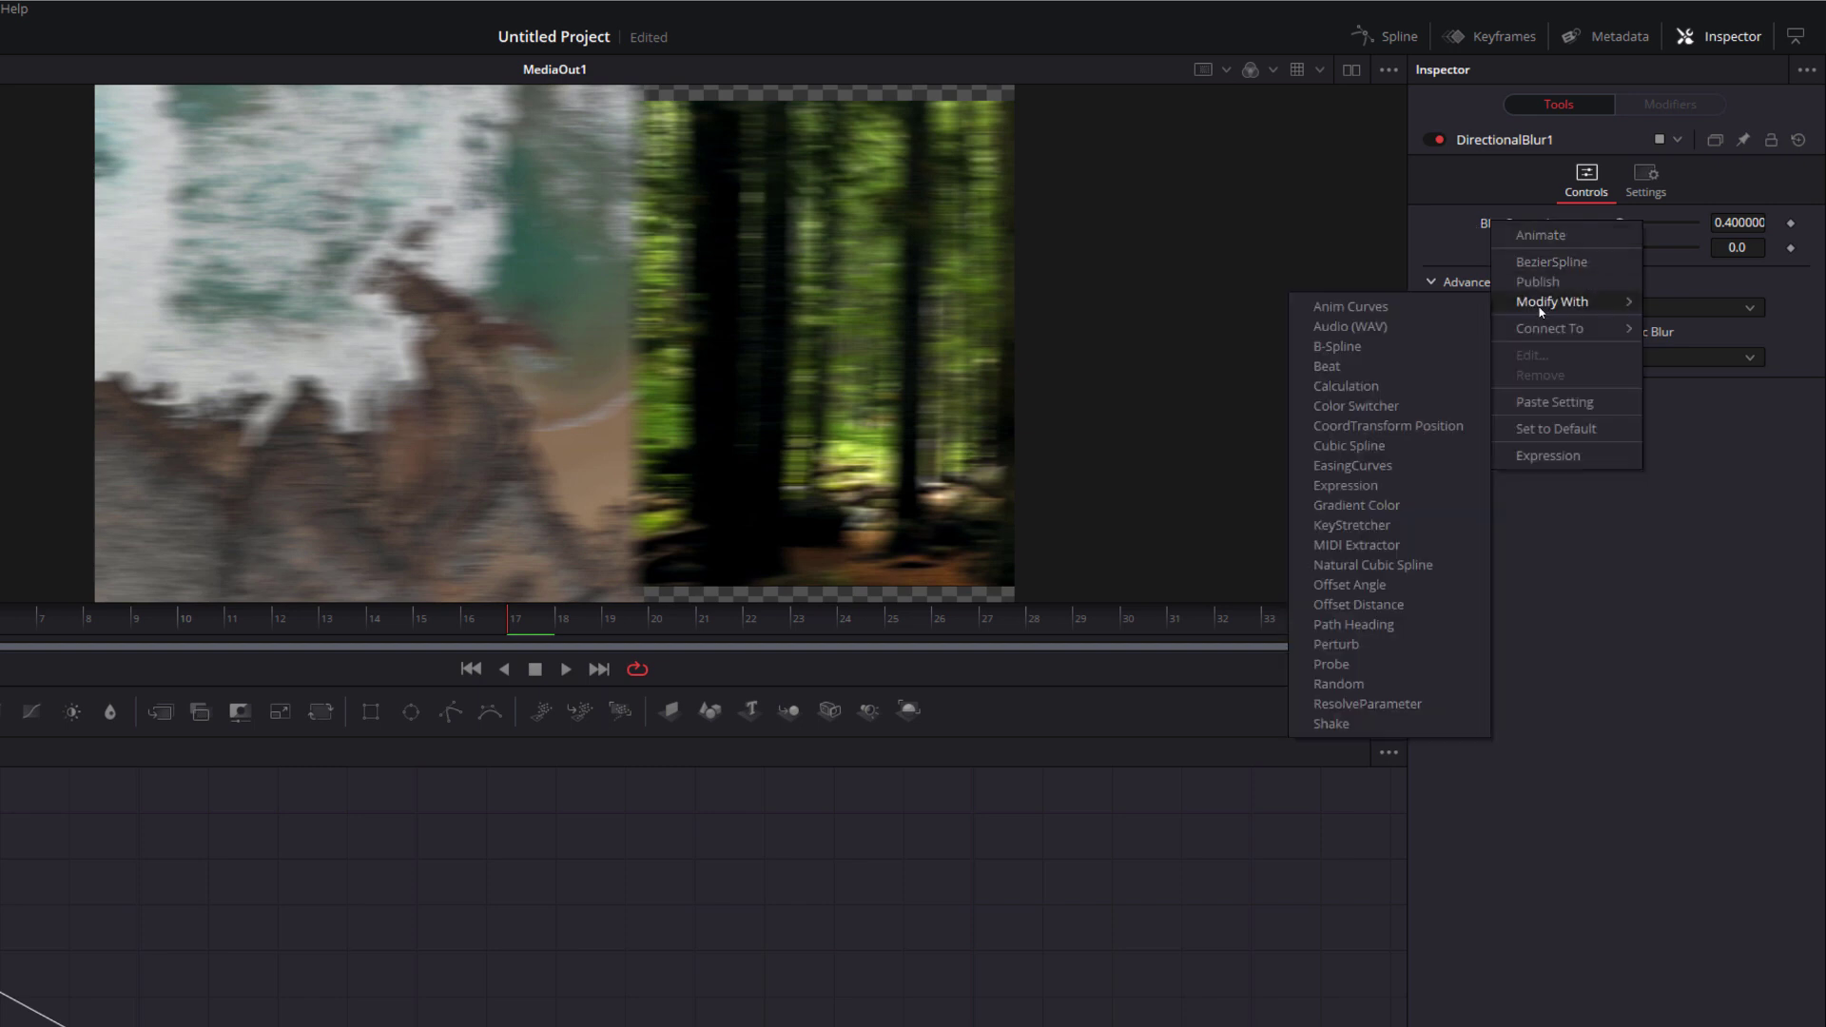
pyautogui.click(1336, 310)
pyautogui.click(1671, 104)
pyautogui.moveTo(263, 623); pyautogui.dragTo(78, 637)
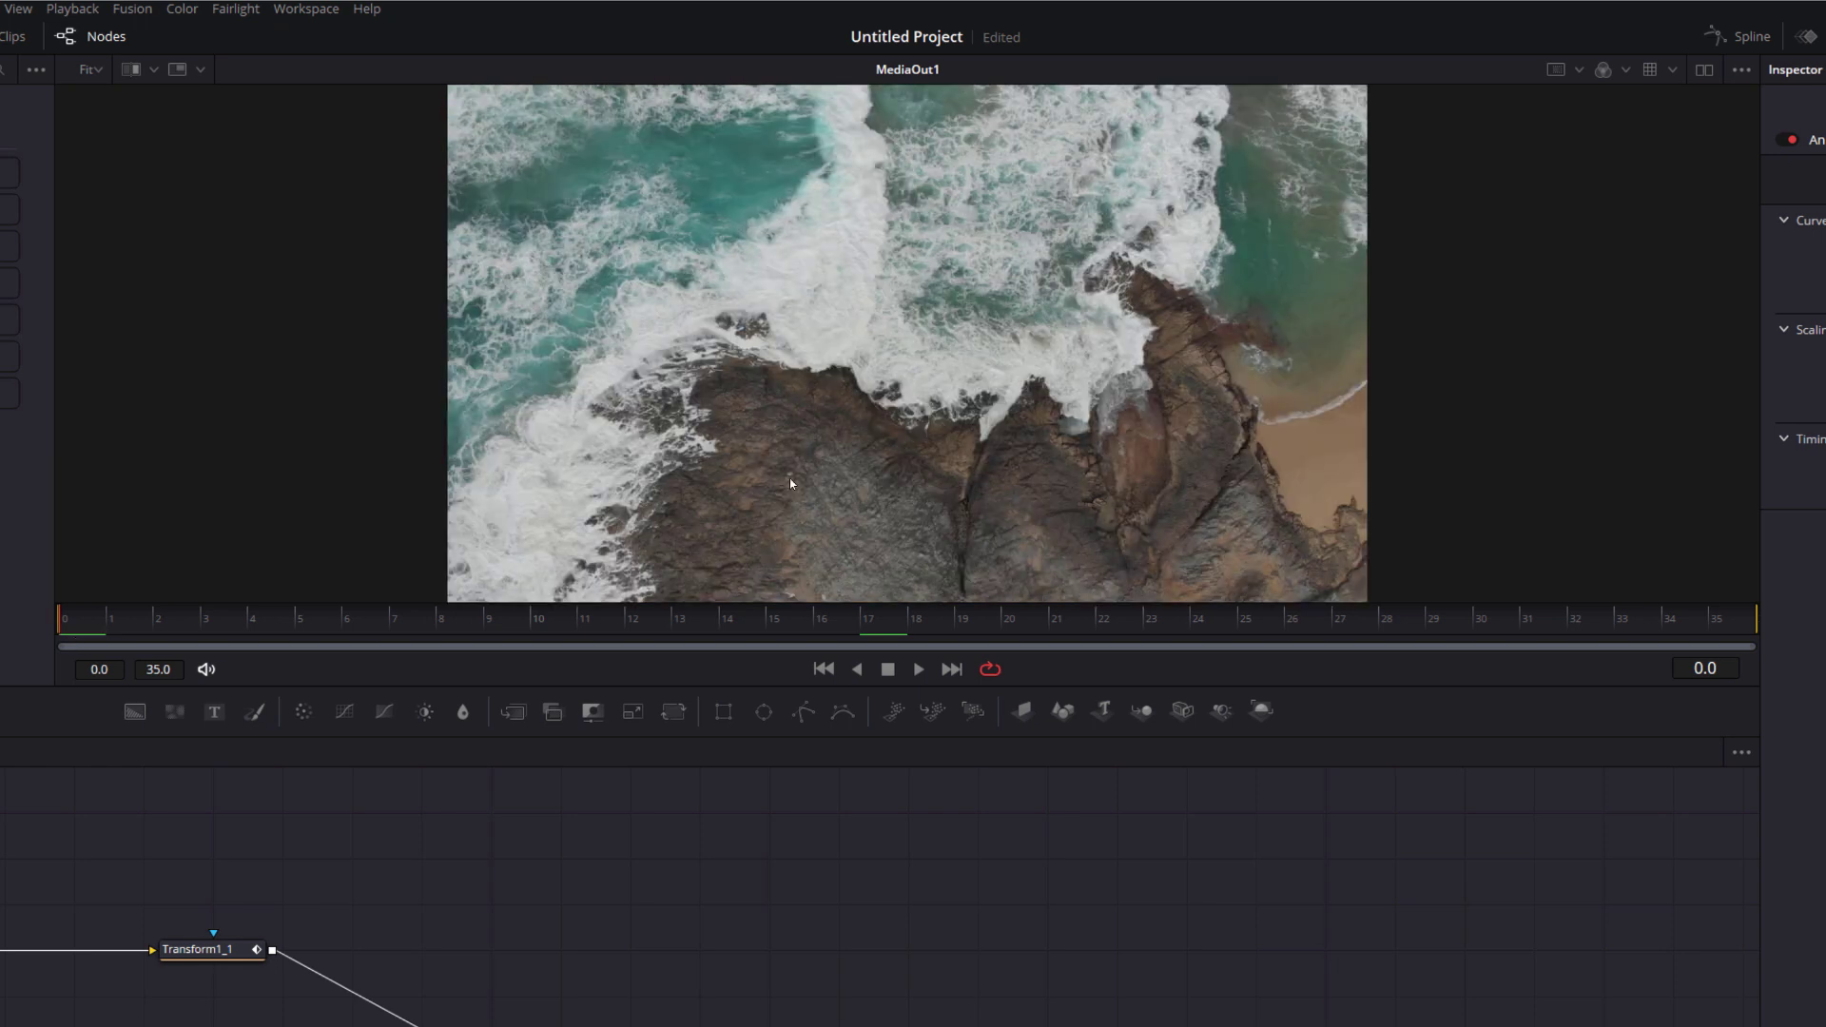
pyautogui.press('space')
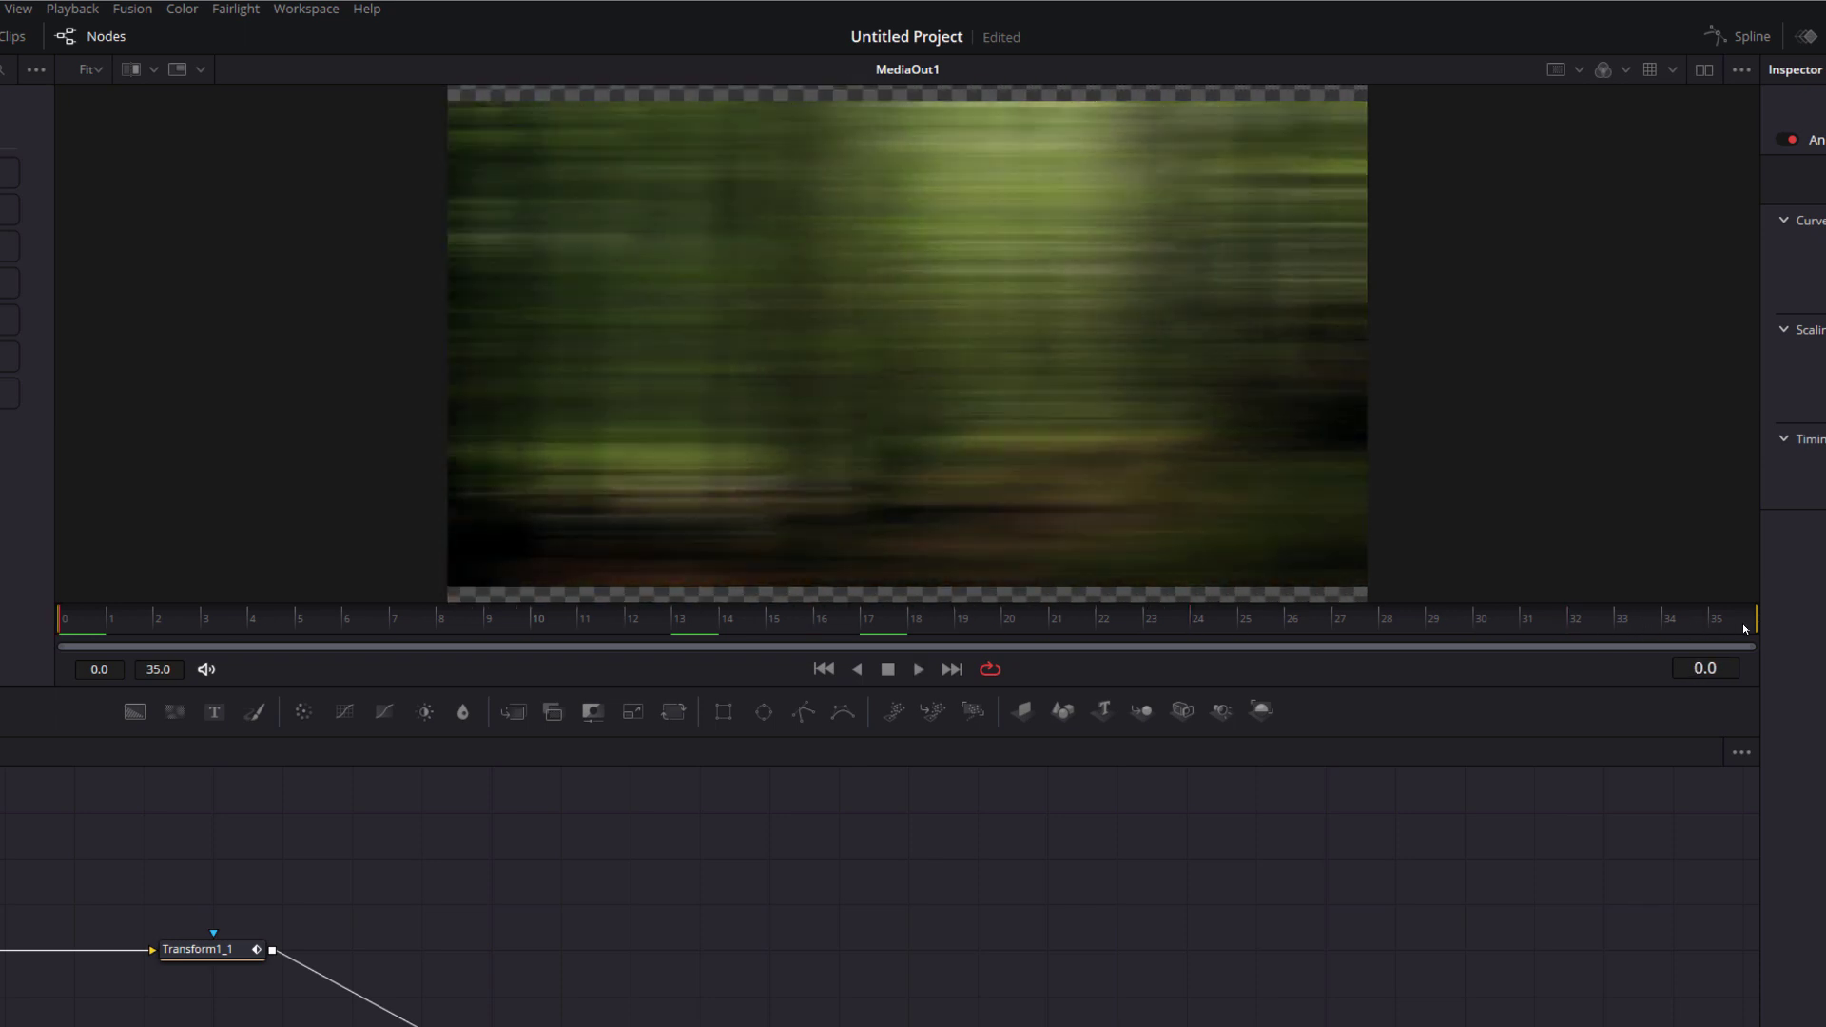
pyautogui.press('space')
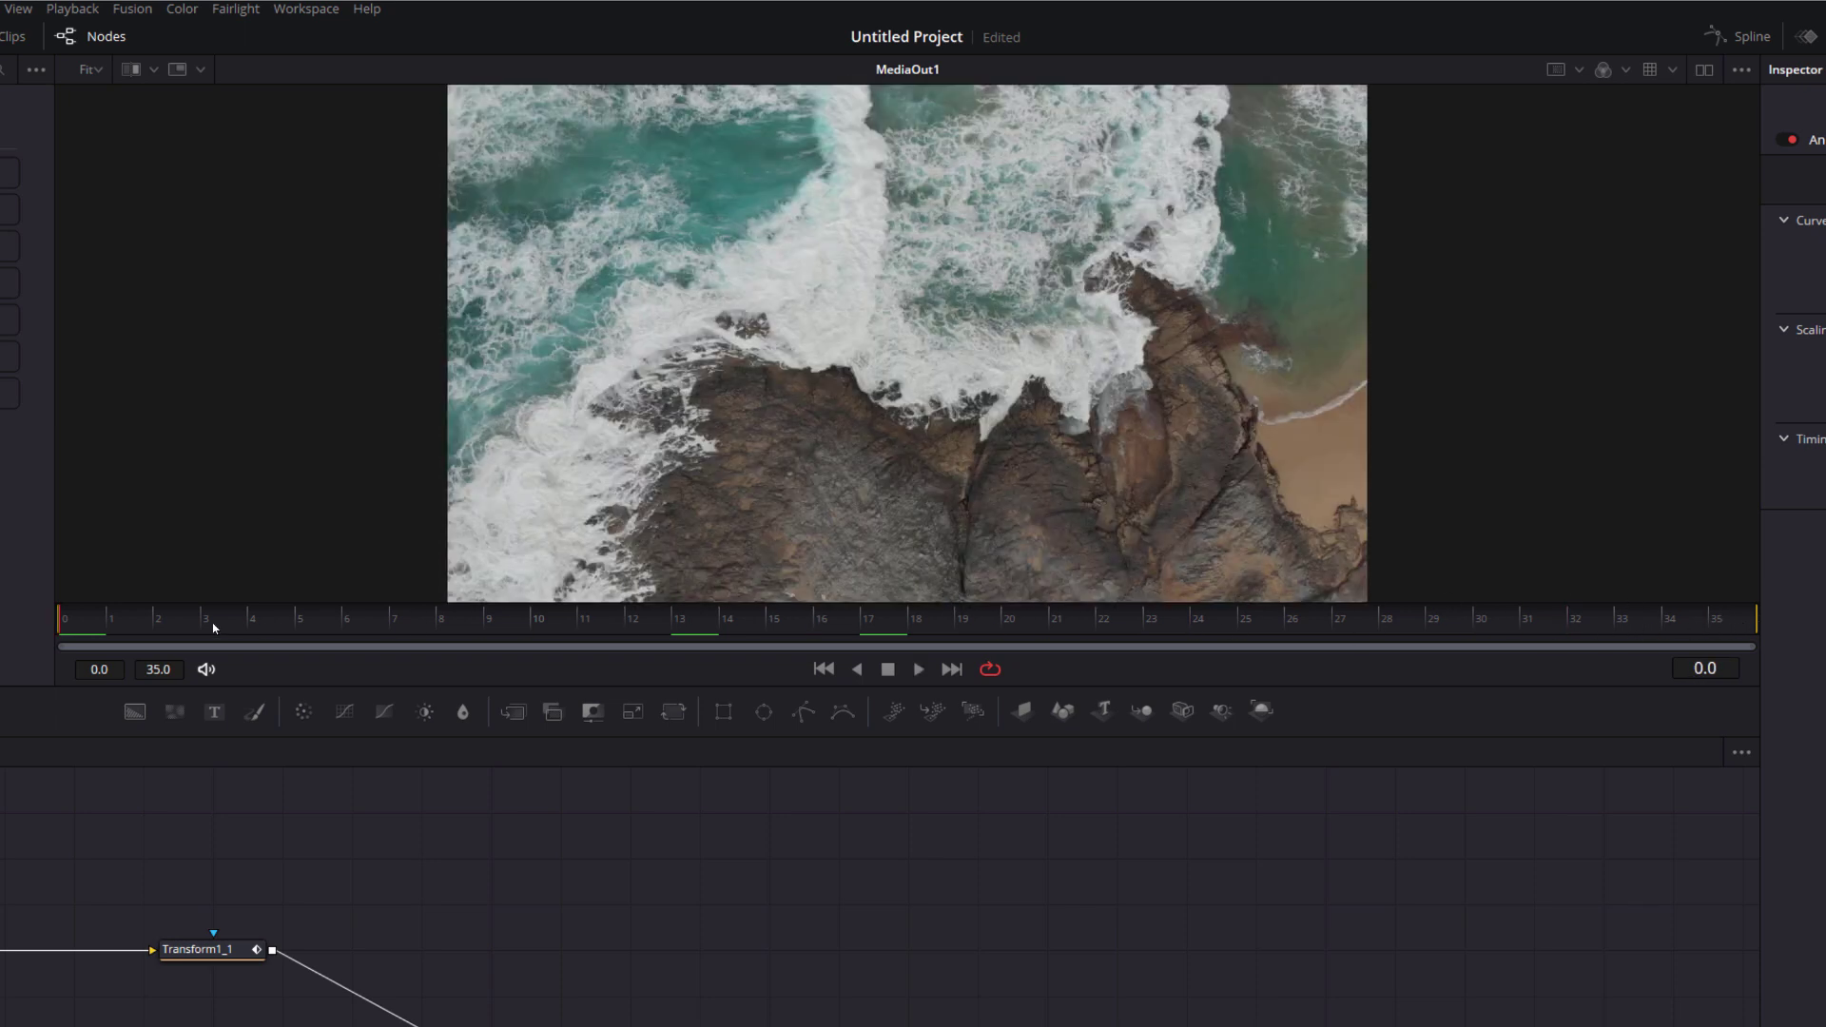
pyautogui.moveTo(81, 623); pyautogui.dragTo(1761, 619)
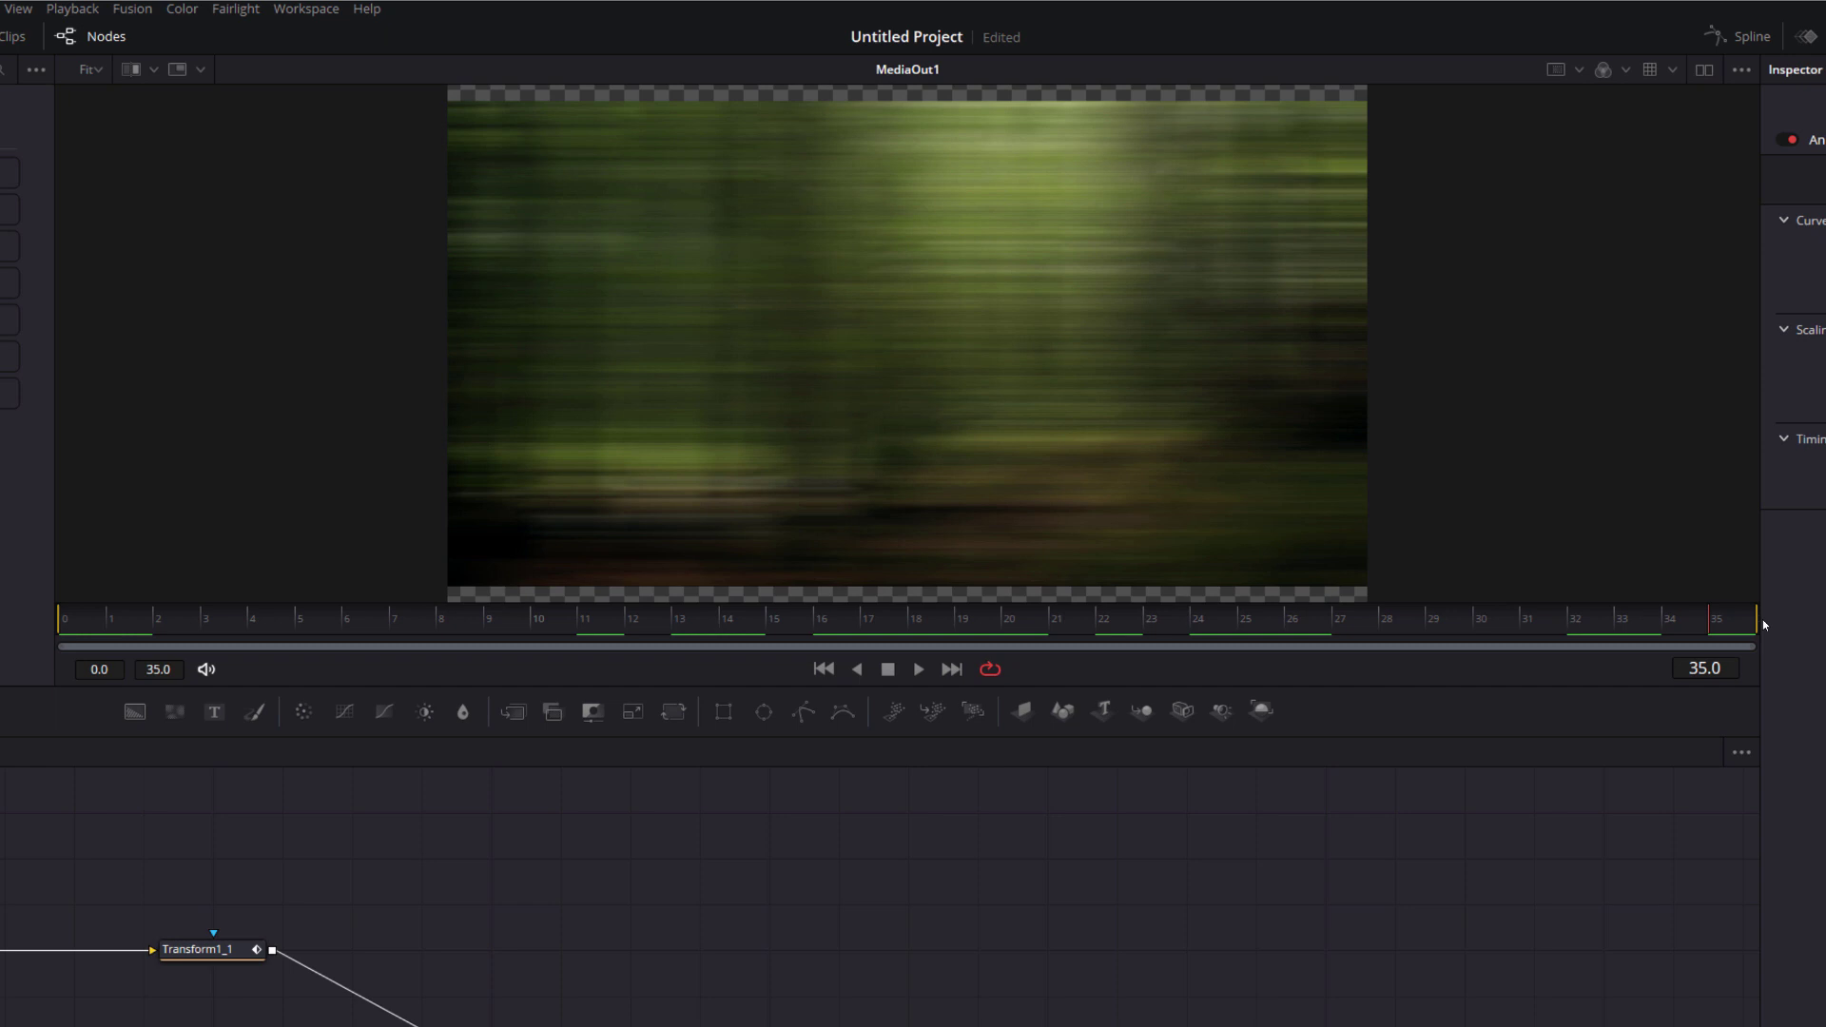
pyautogui.click(916, 627)
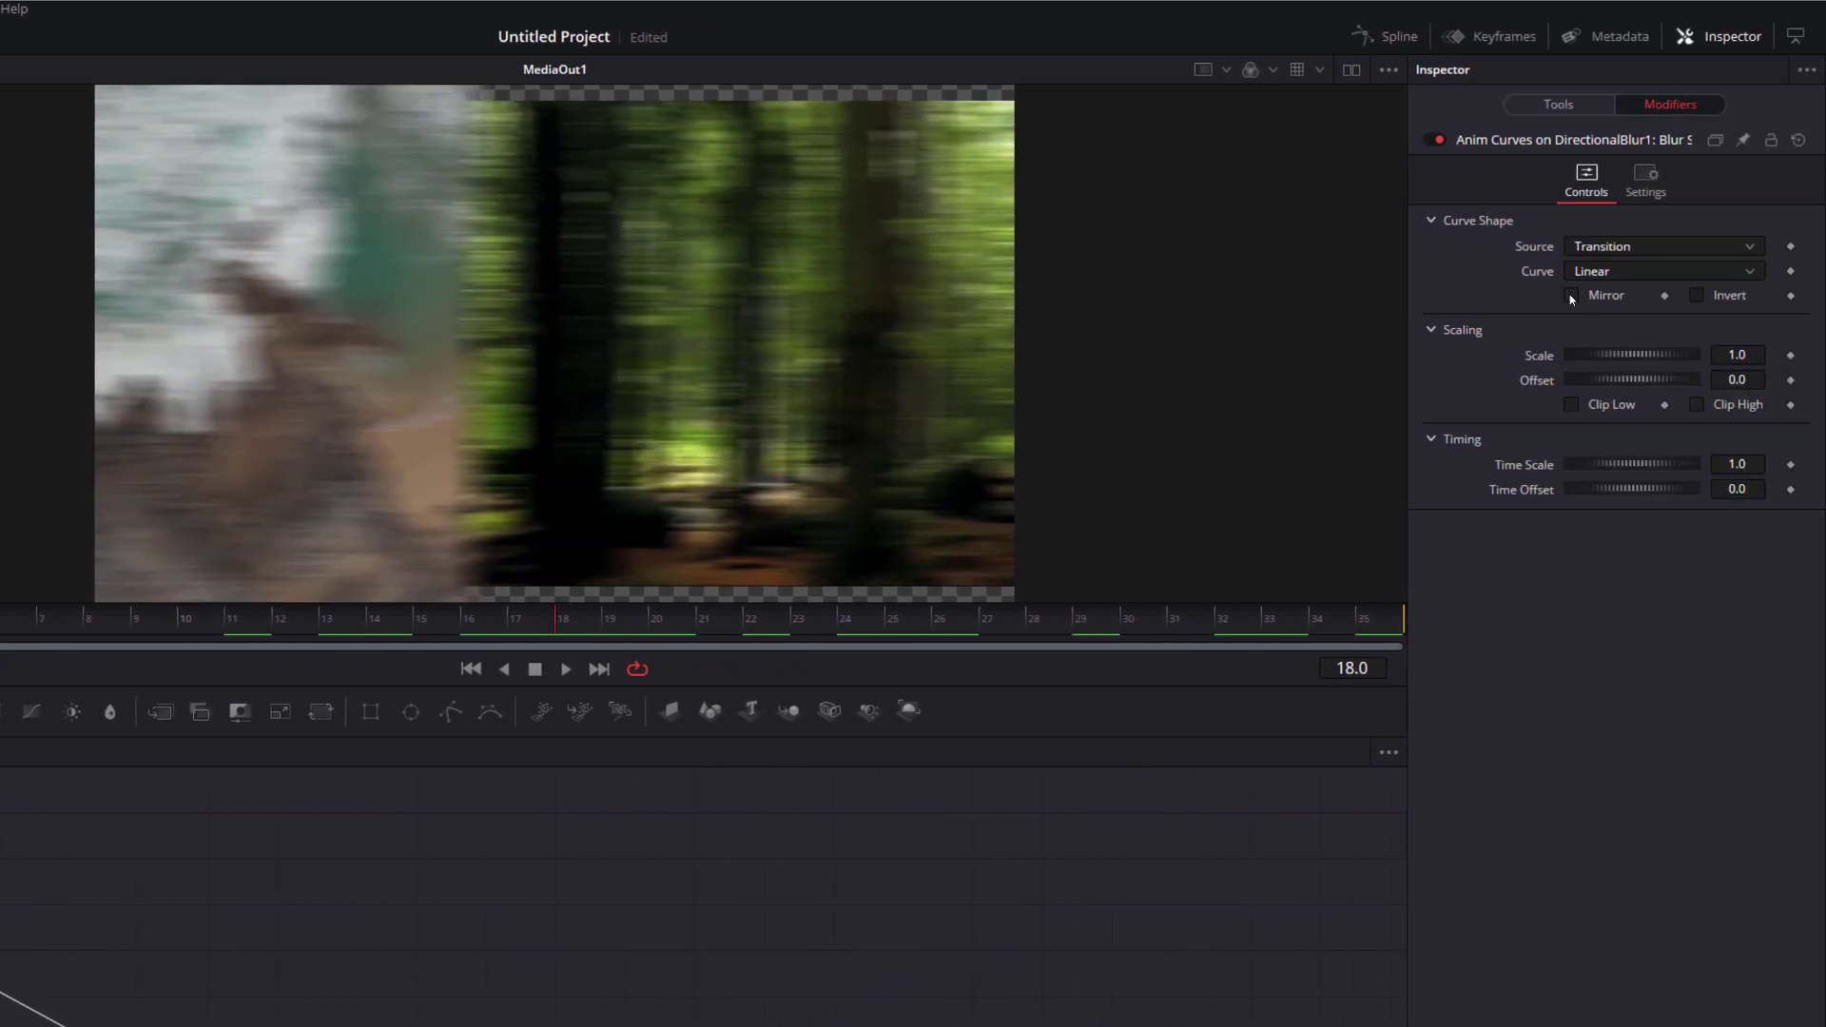
# Enable Mirror on the Blur Strength's Anim Curves modifier, and scrub and play the transition to check it.
pyautogui.click(1572, 297)
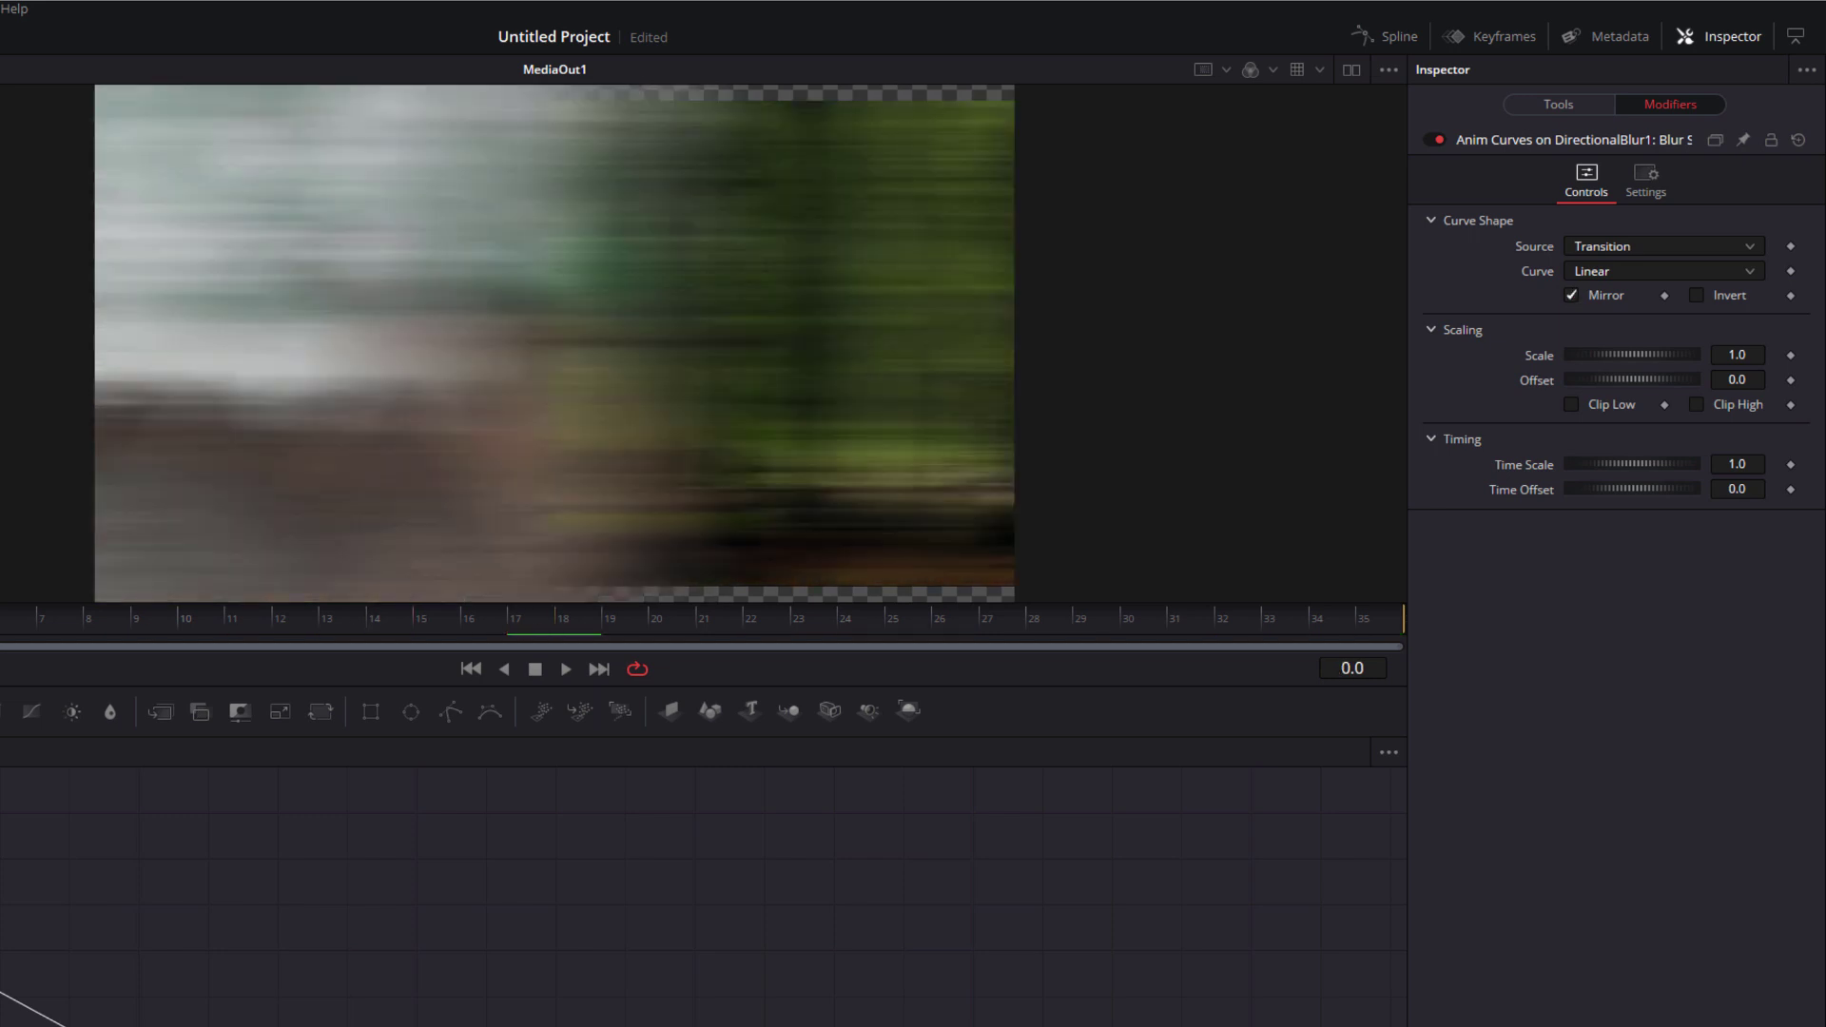
pyautogui.moveTo(359, 623); pyautogui.dragTo(1412, 623)
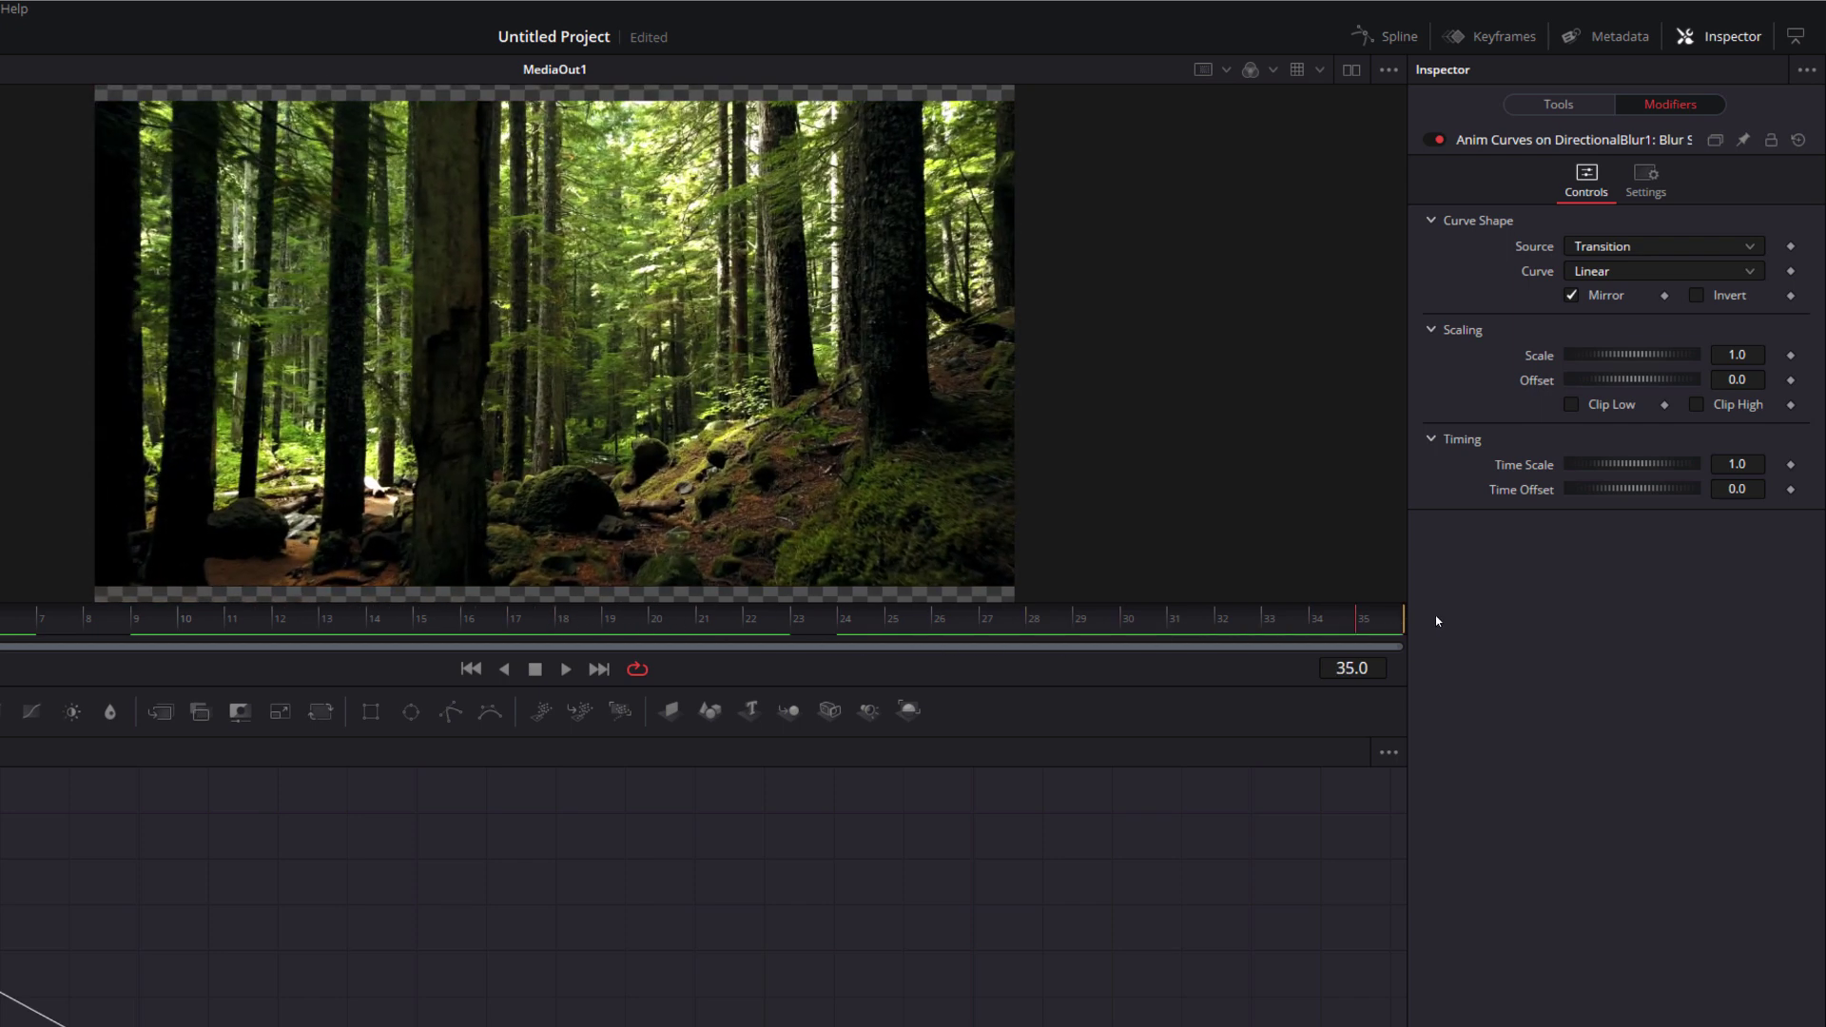
pyautogui.press('space')
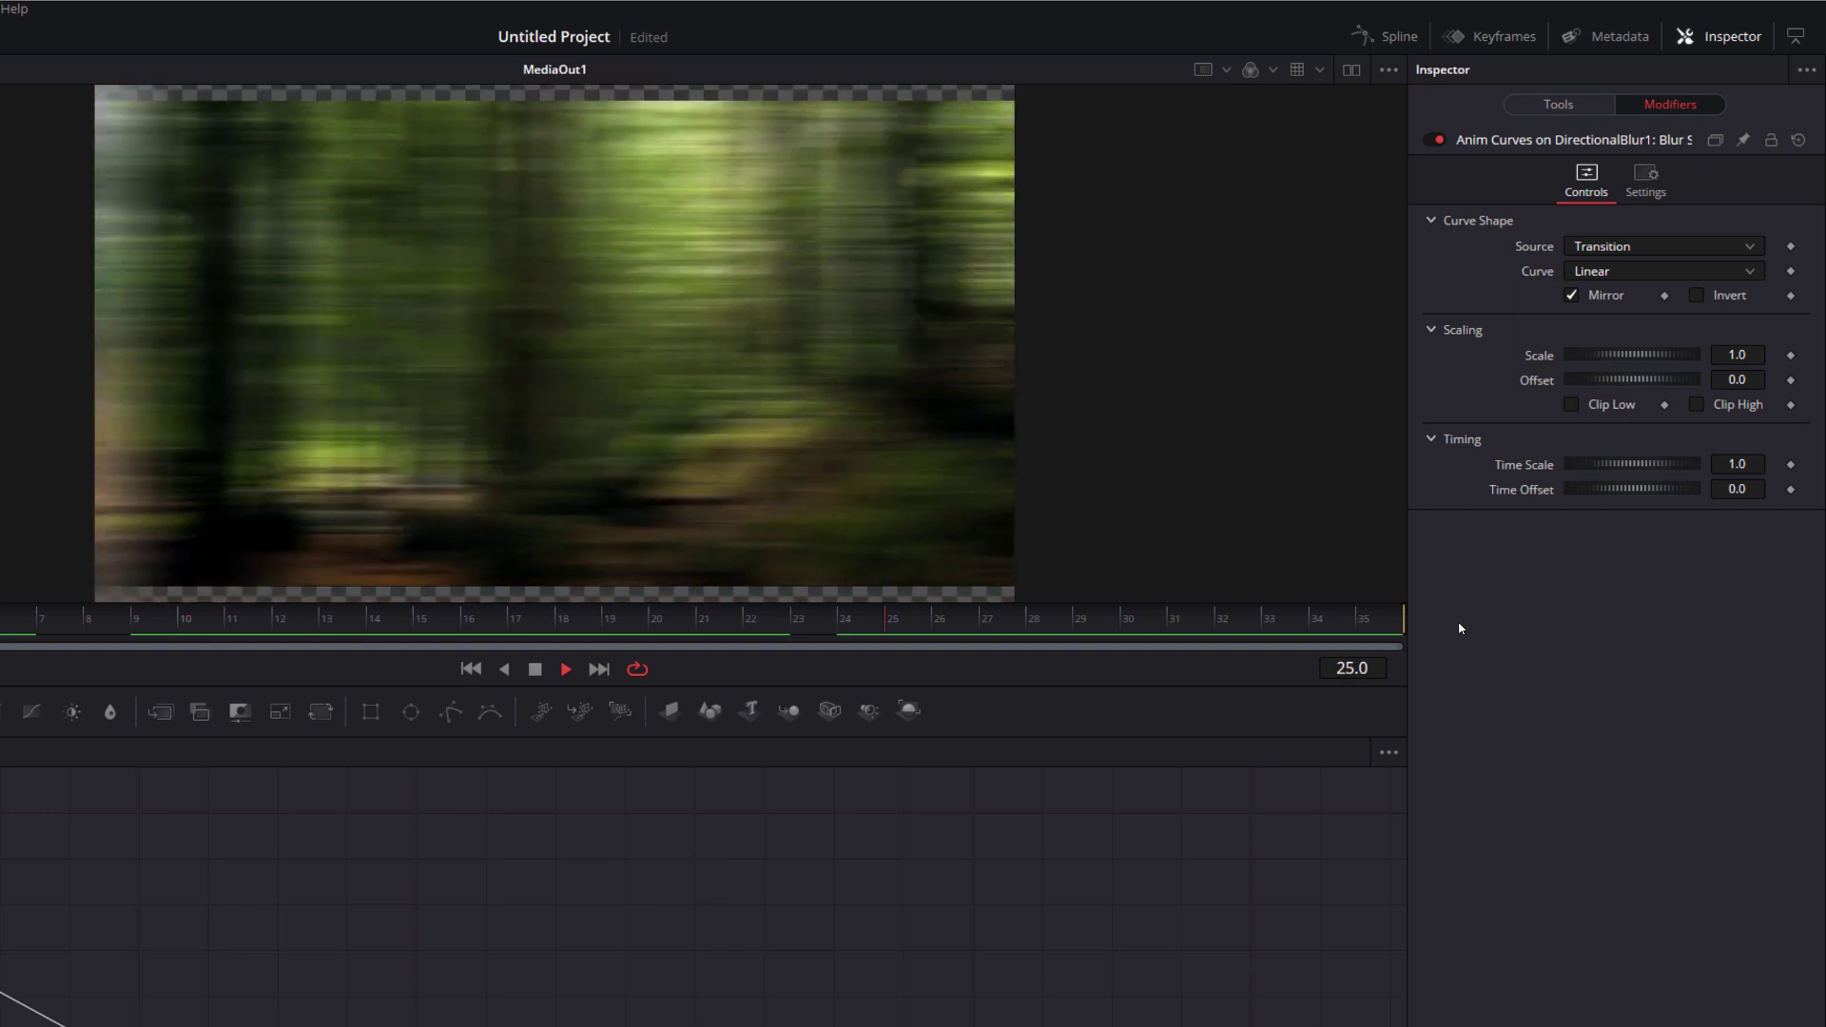
pyautogui.press('space')
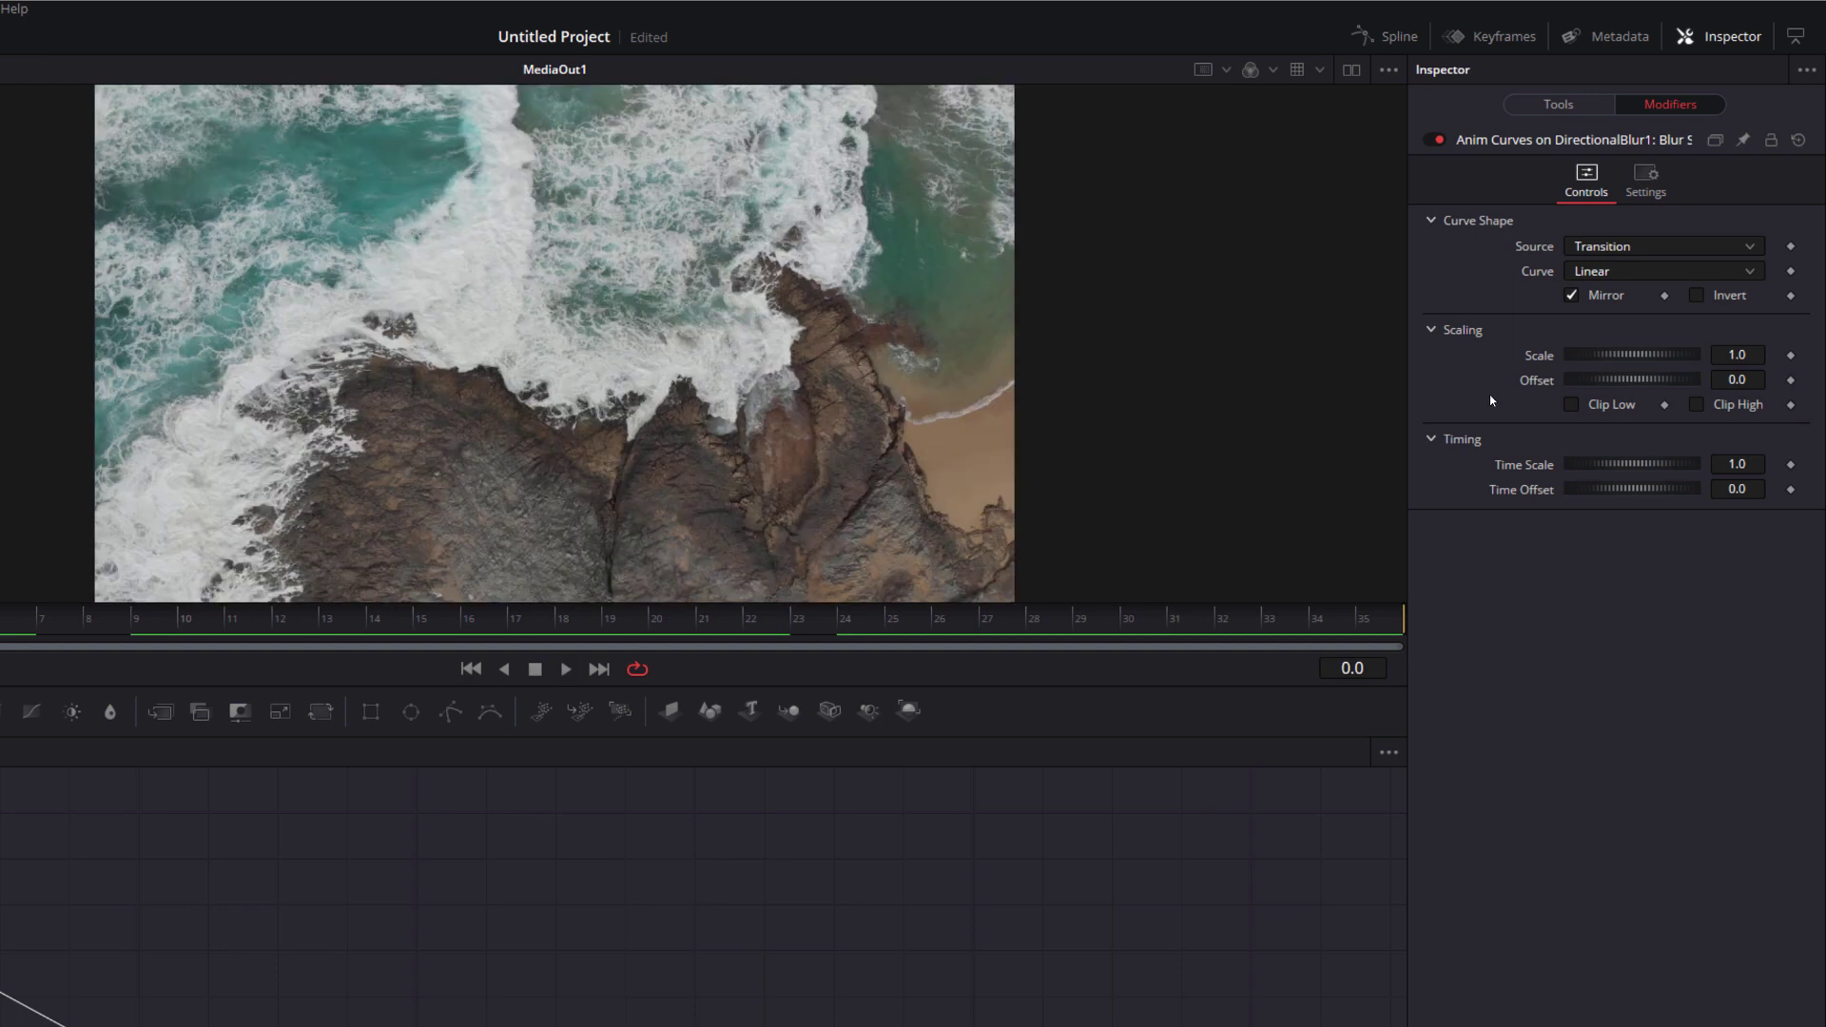
# Set the Blur Strength's Anim Curves modifier to an Easing curve with Quint for both In and Out.
pyautogui.click(1618, 280)
pyautogui.click(1611, 316)
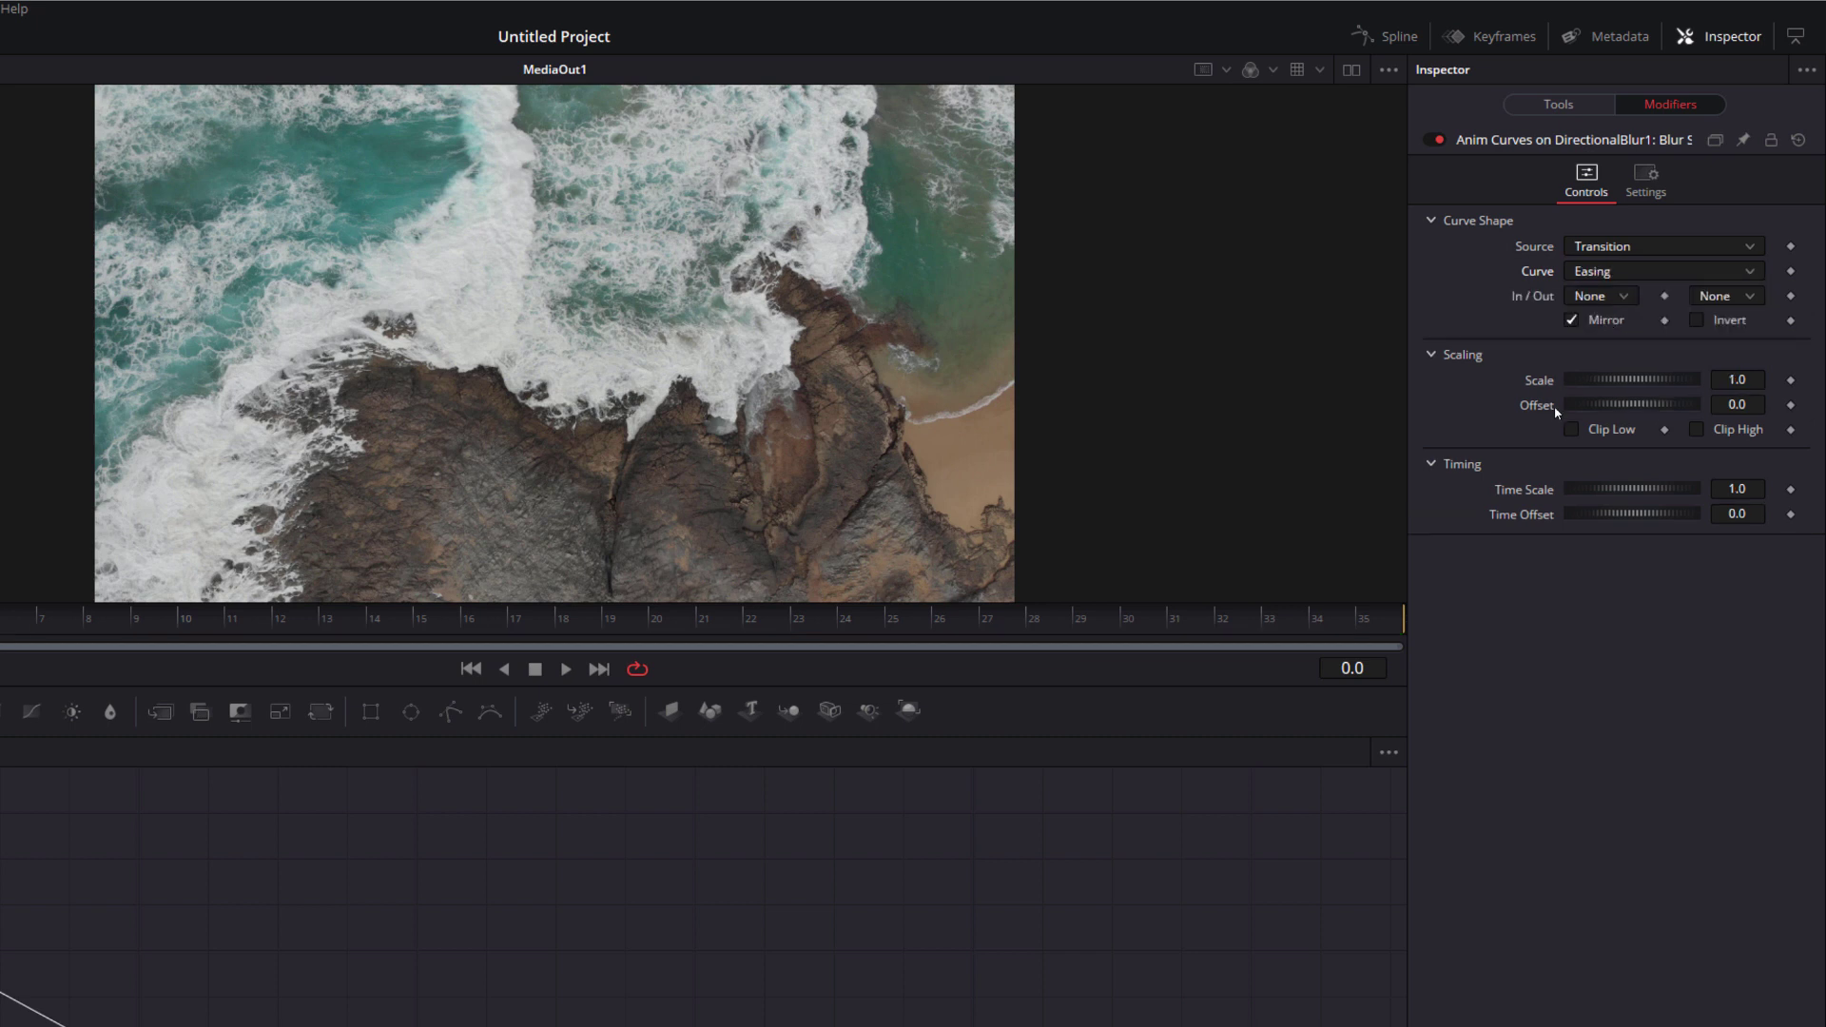
pyautogui.click(1607, 299)
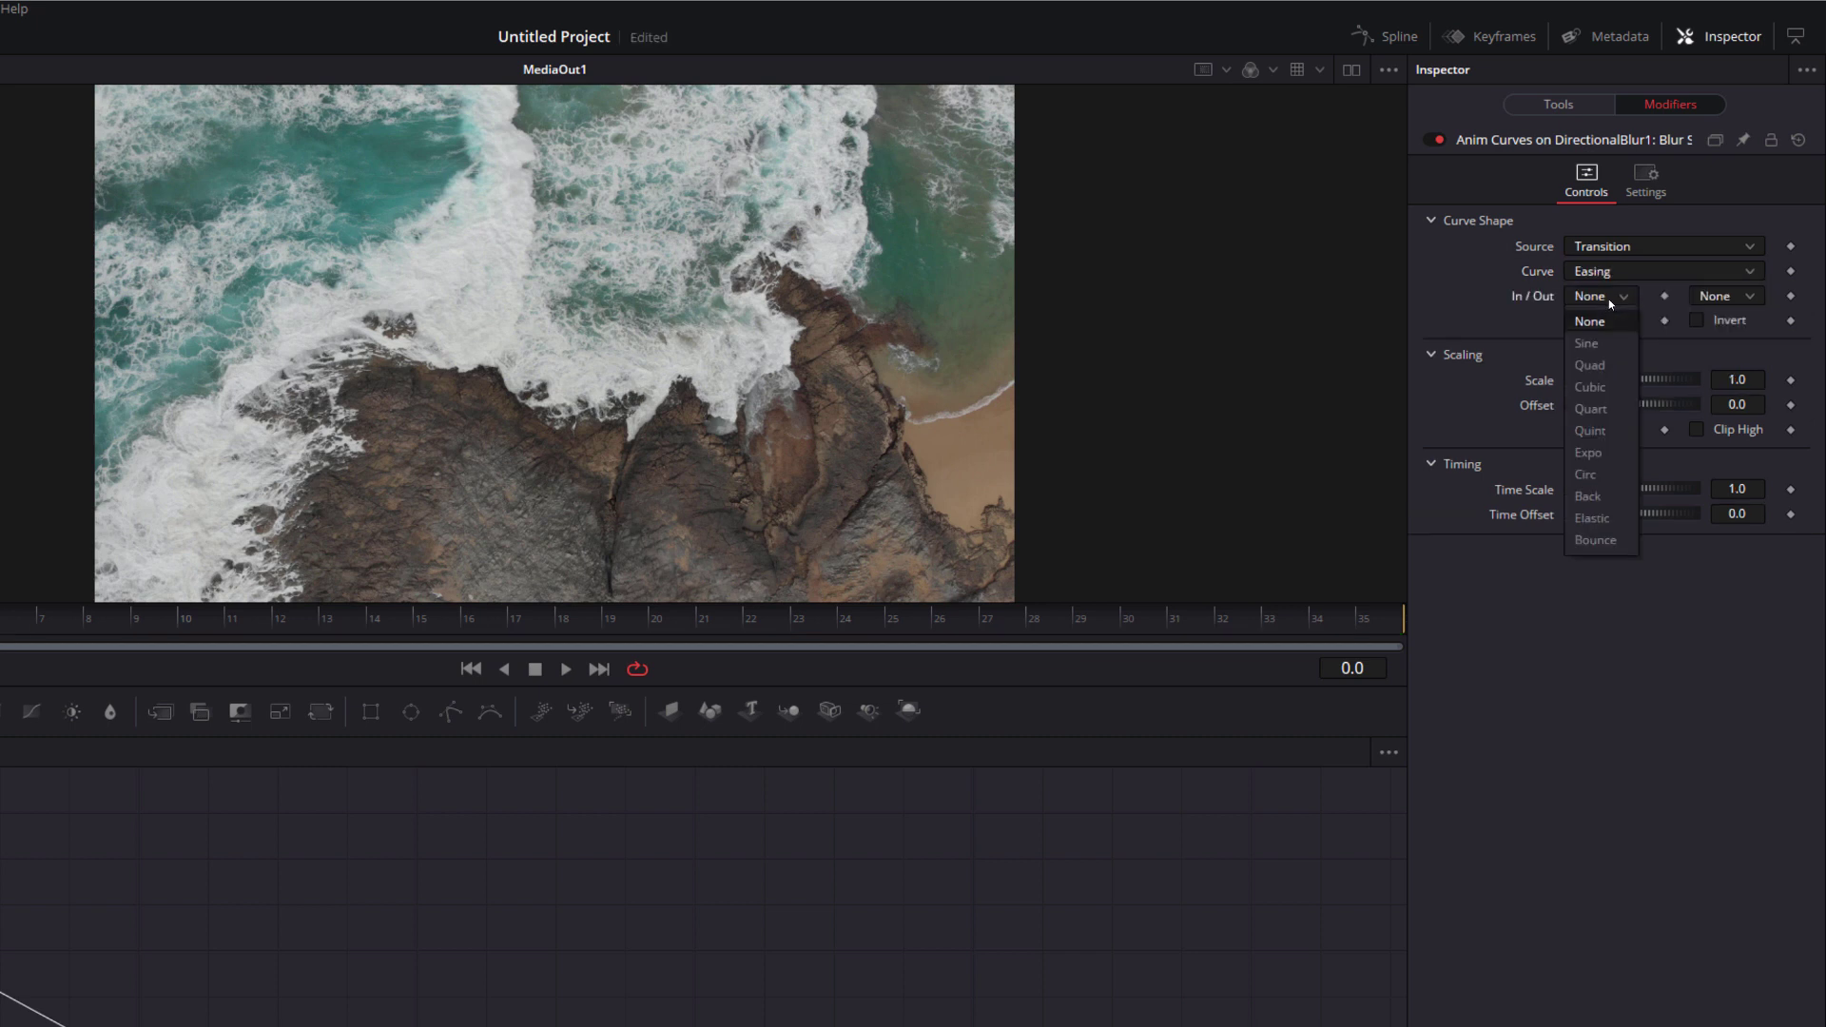
pyautogui.click(1592, 365)
pyautogui.click(1723, 298)
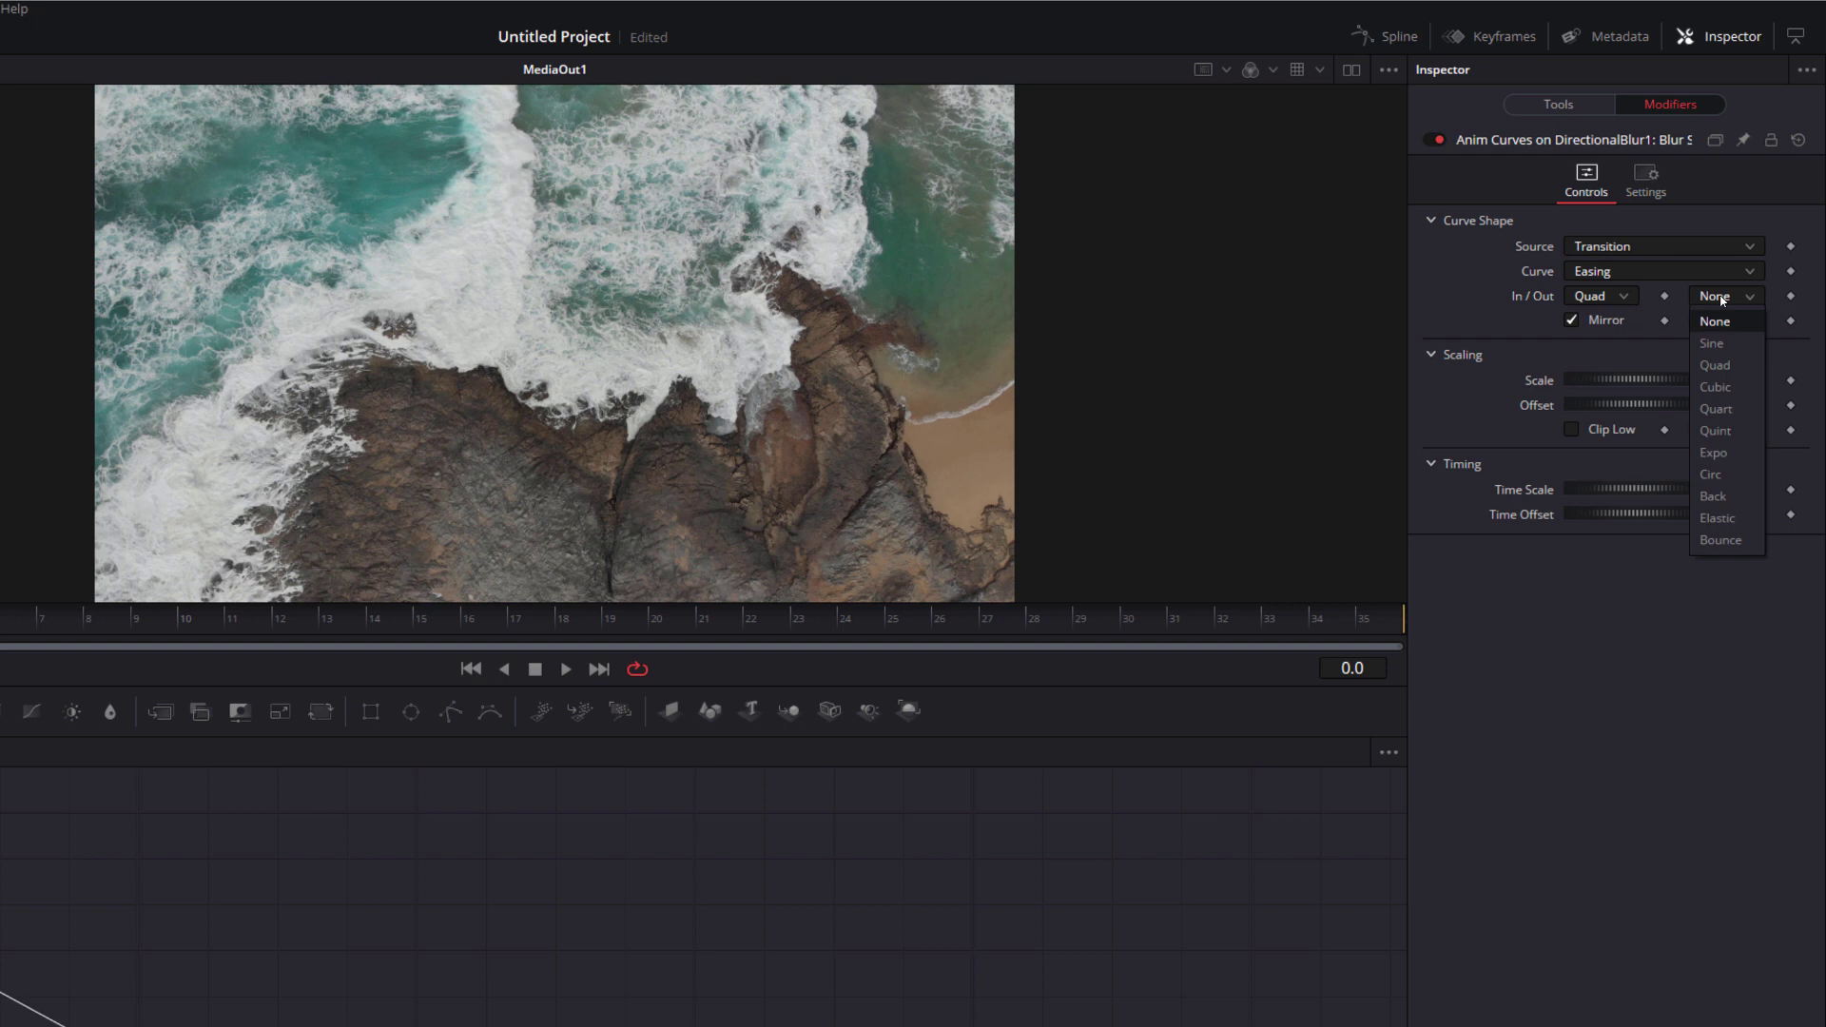
pyautogui.click(1715, 386)
pyautogui.click(1624, 298)
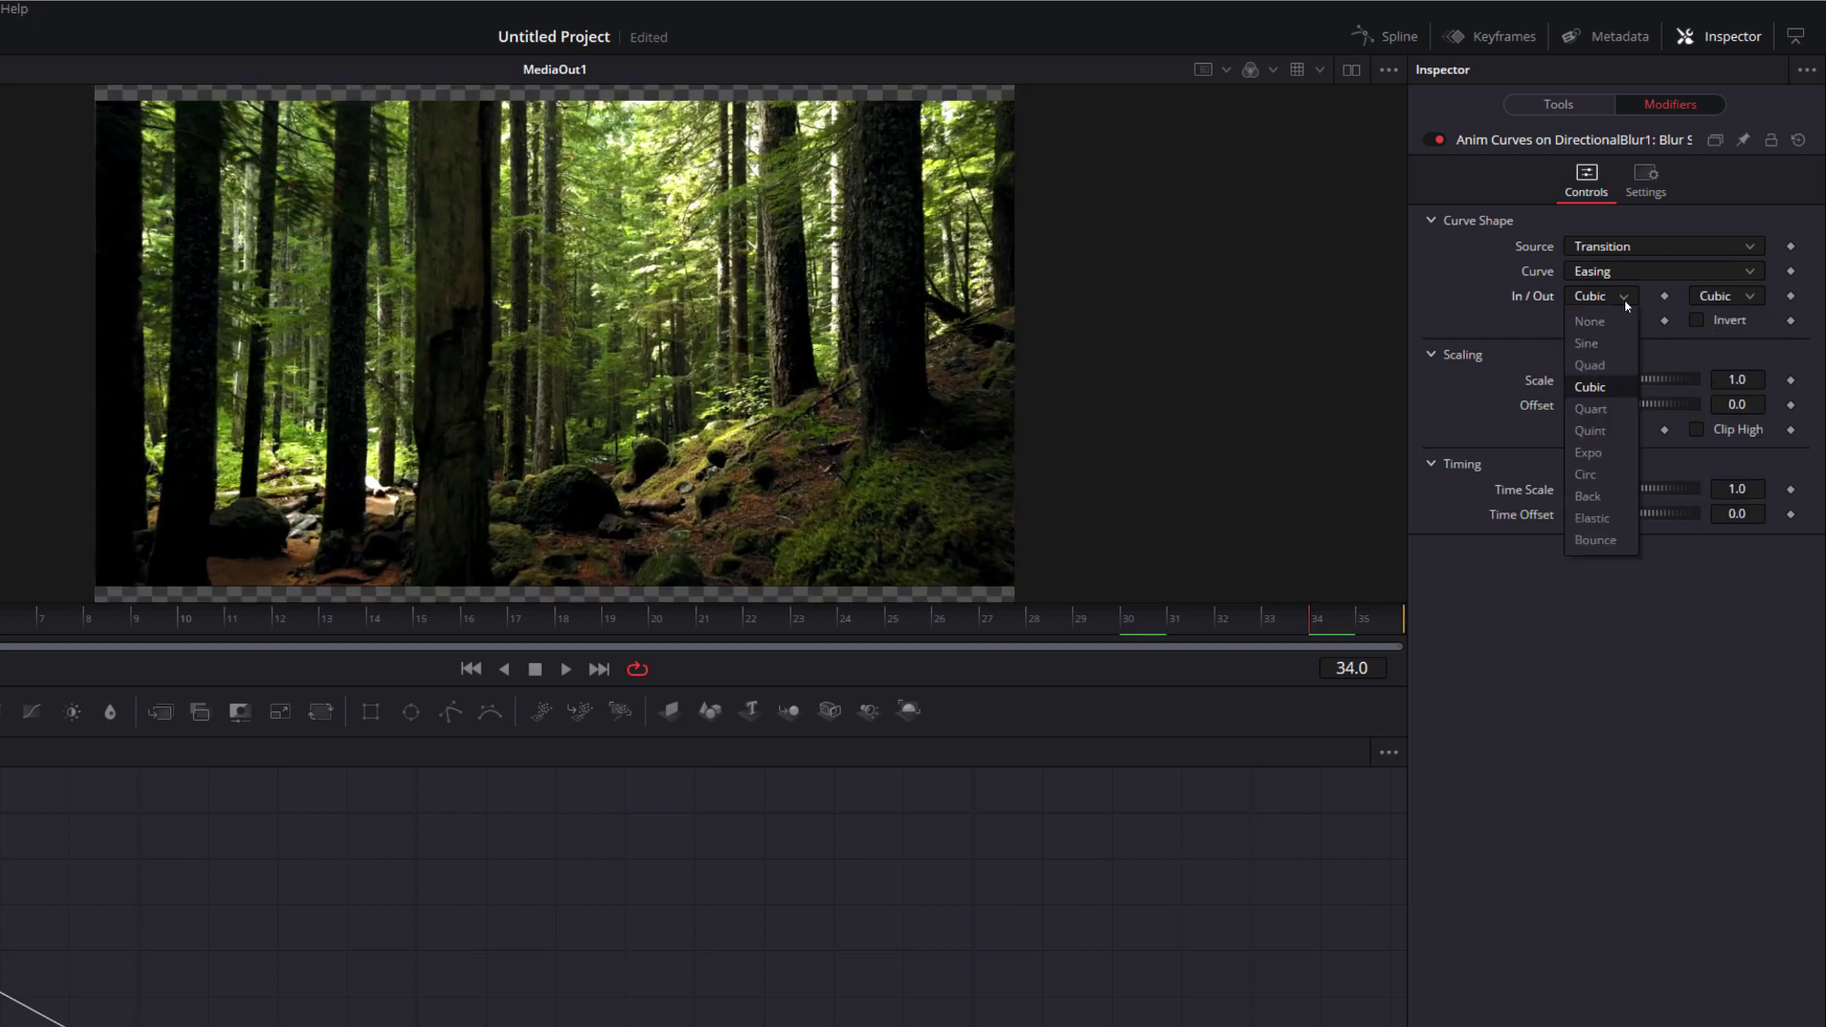
pyautogui.click(1628, 430)
pyautogui.click(1710, 296)
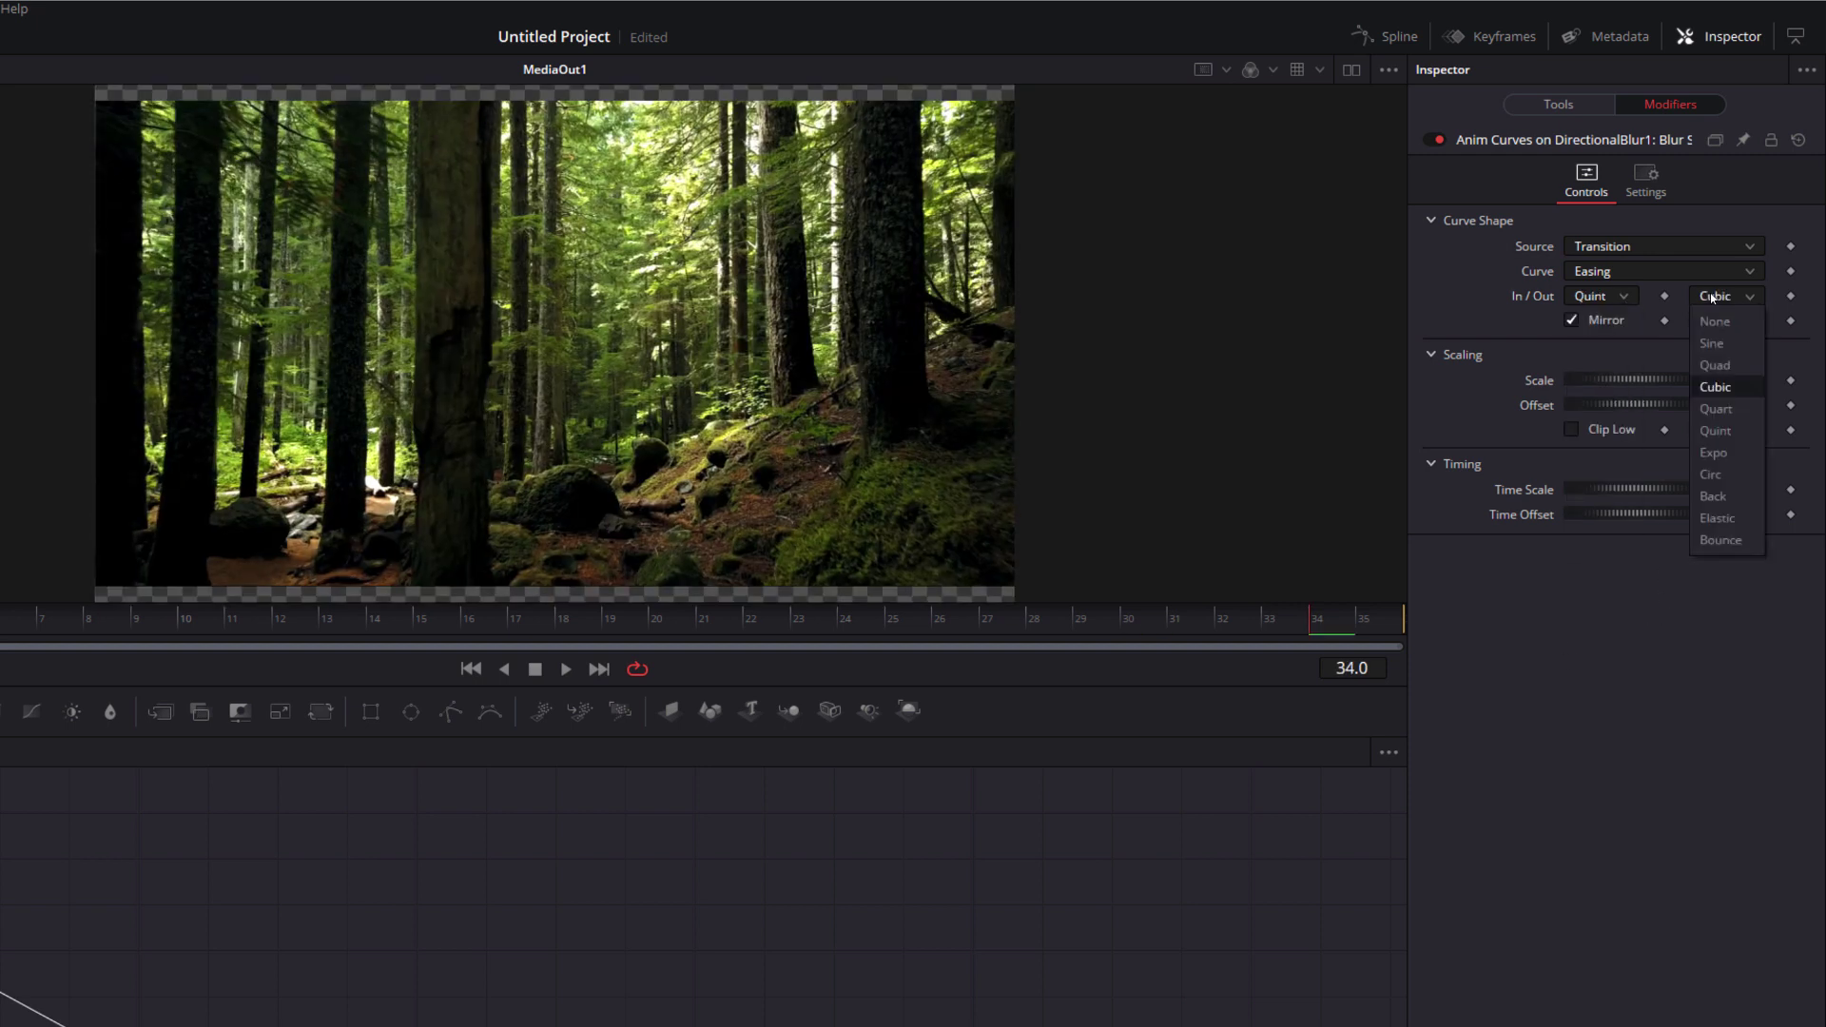
pyautogui.click(1716, 431)
# Play and scrub the transition to check the blur, and reduce the Blur Strength modifier's Scale to 0.413.
pyautogui.press('space')
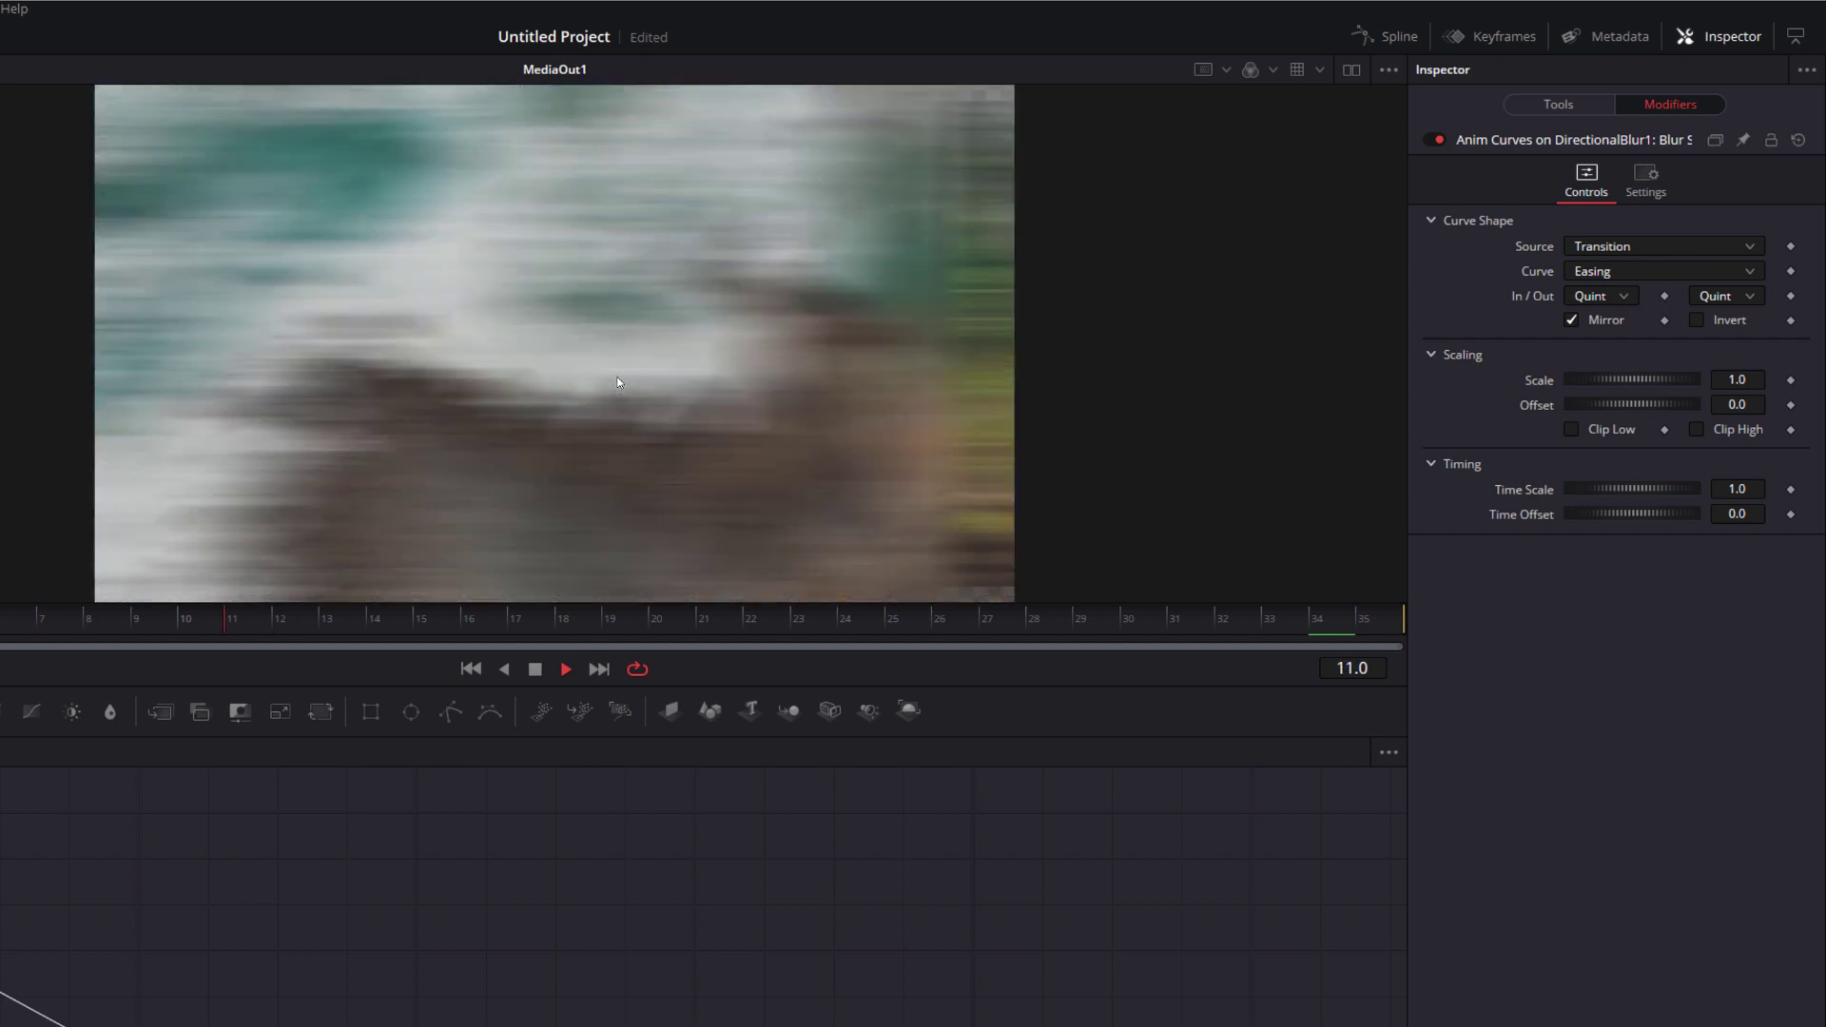
pyautogui.click(459, 641)
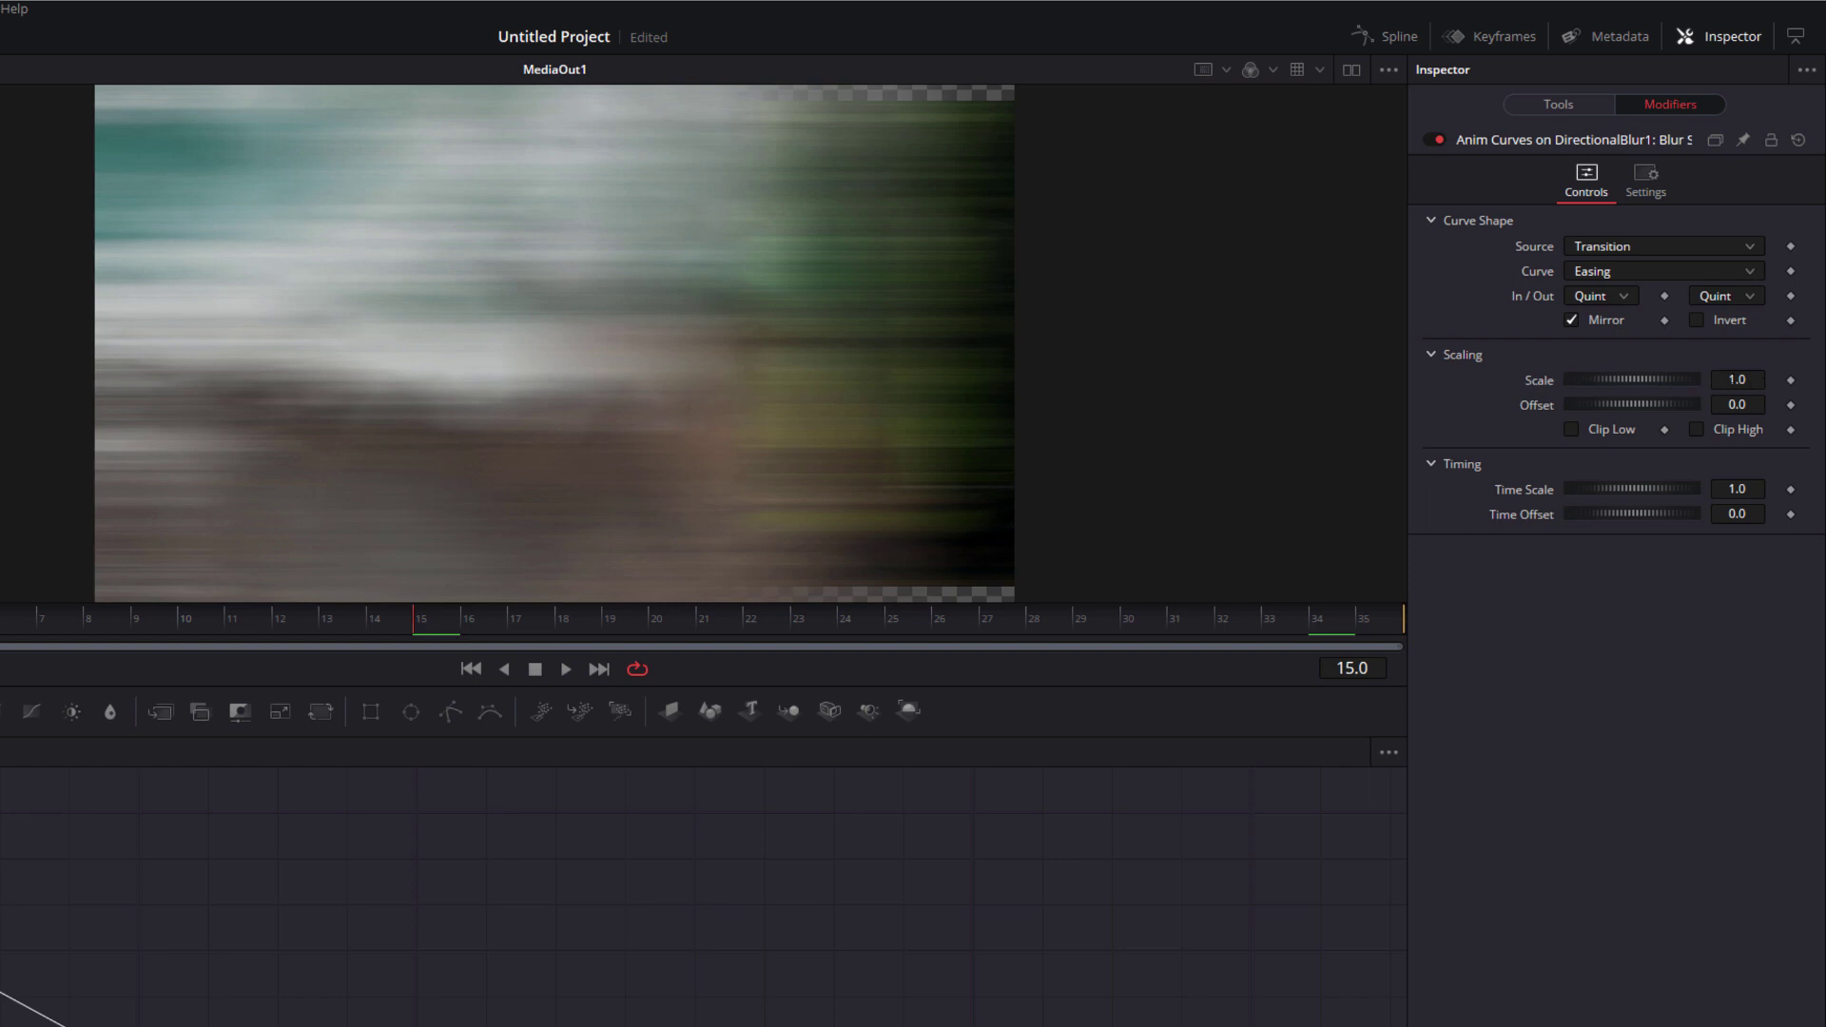
pyautogui.moveTo(232, 619); pyautogui.dragTo(531, 632)
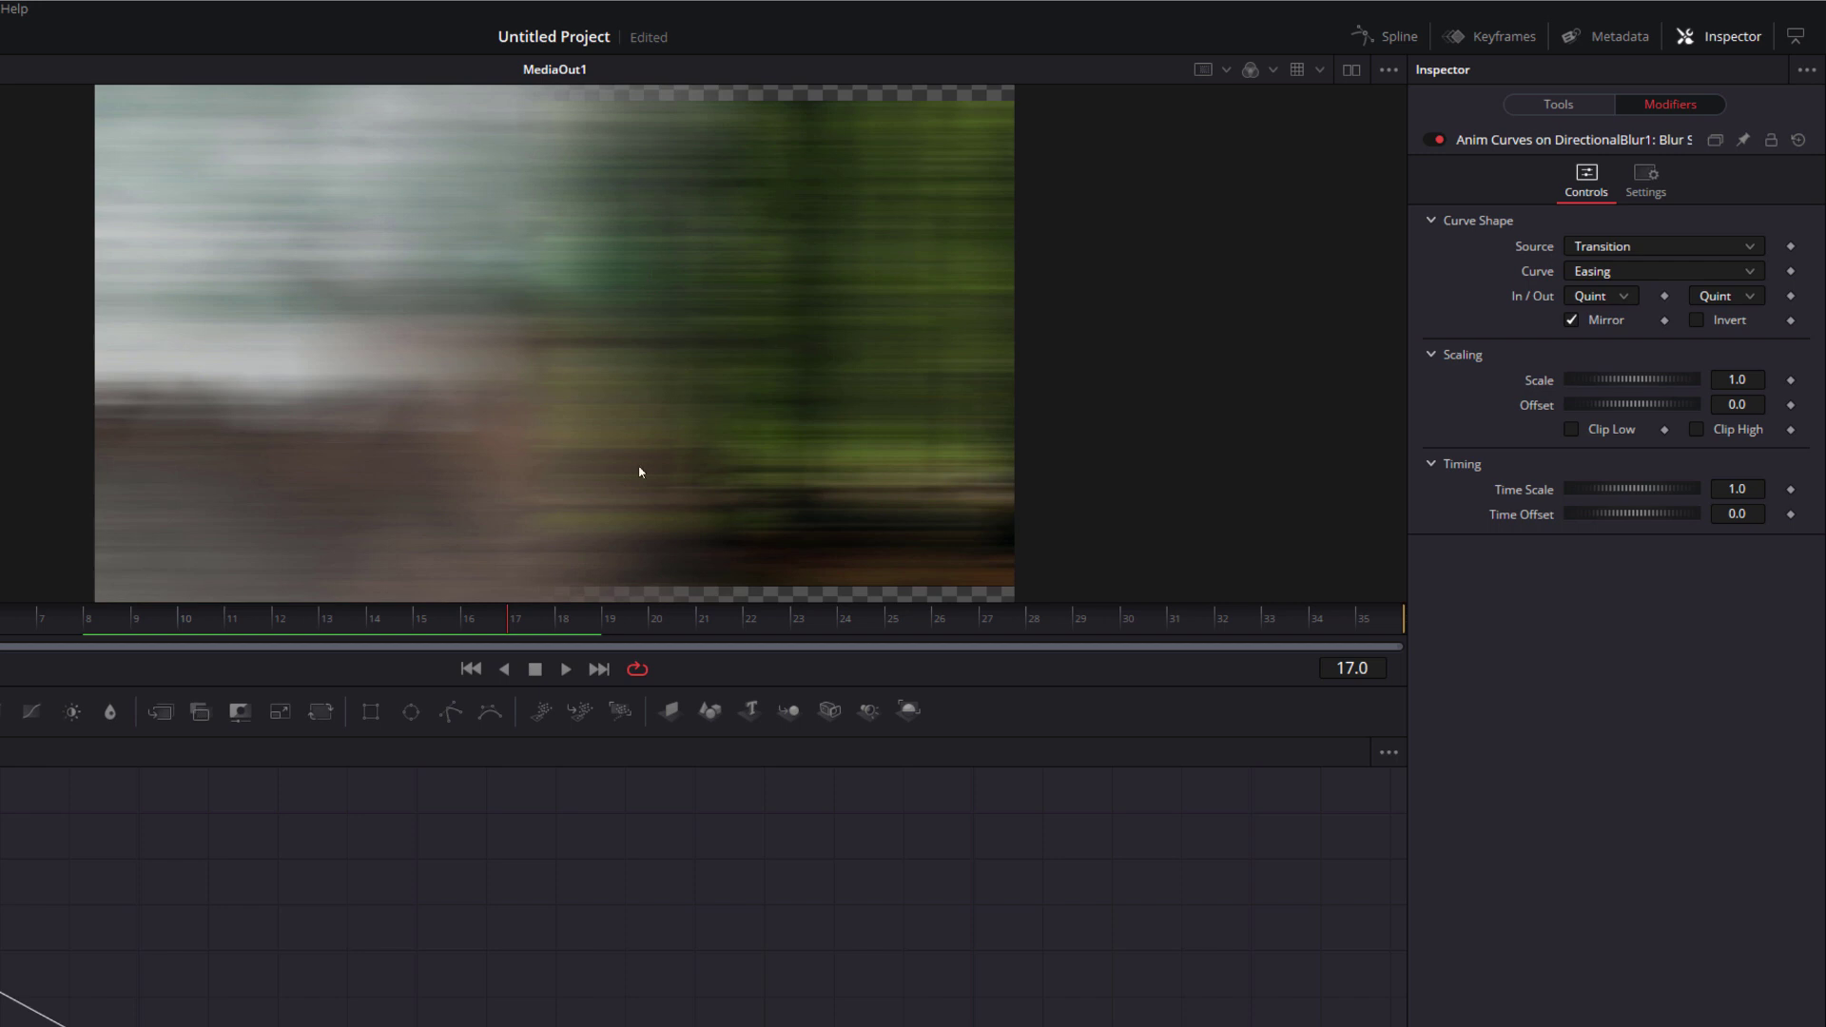
pyautogui.moveTo(1642, 380); pyautogui.dragTo(1618, 384)
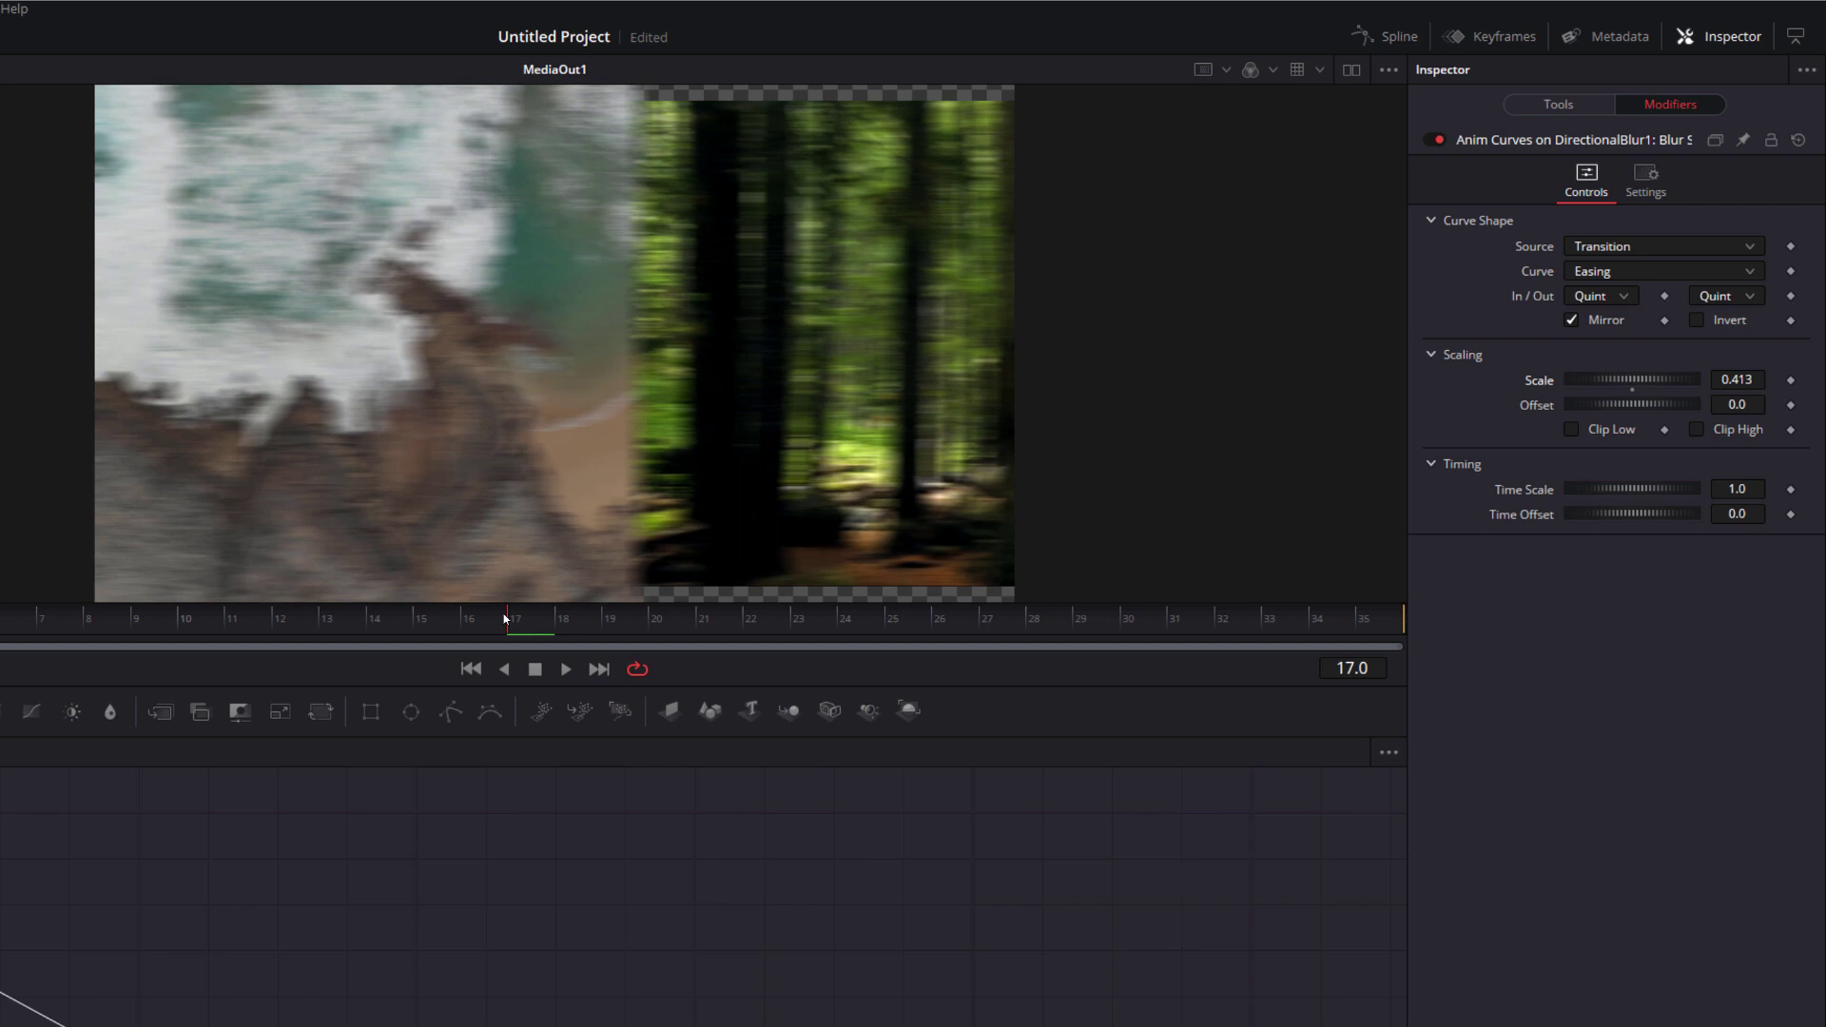
pyautogui.moveTo(450, 619); pyautogui.dragTo(108, 618)
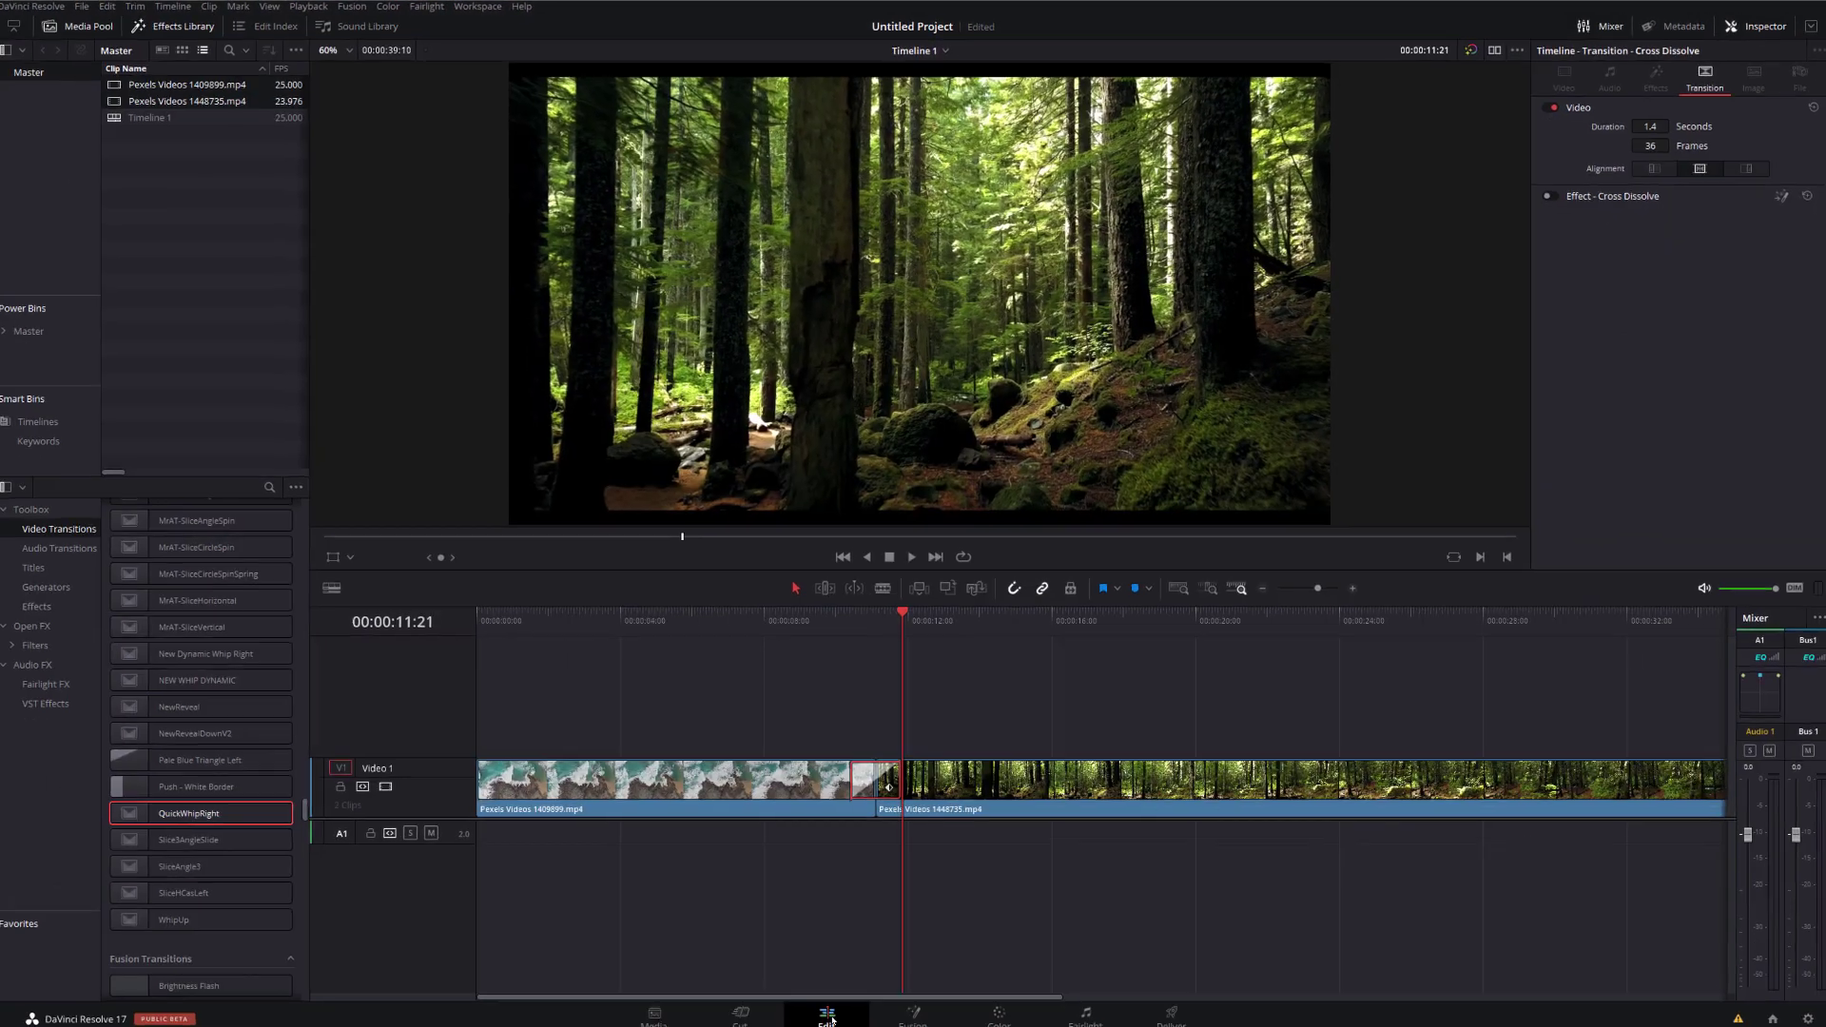
# On the Edit page, shorten the Cross Dissolve transition to 24 frames and play through it on the timeline.
pyautogui.moveTo(853, 775); pyautogui.dragTo(863, 773)
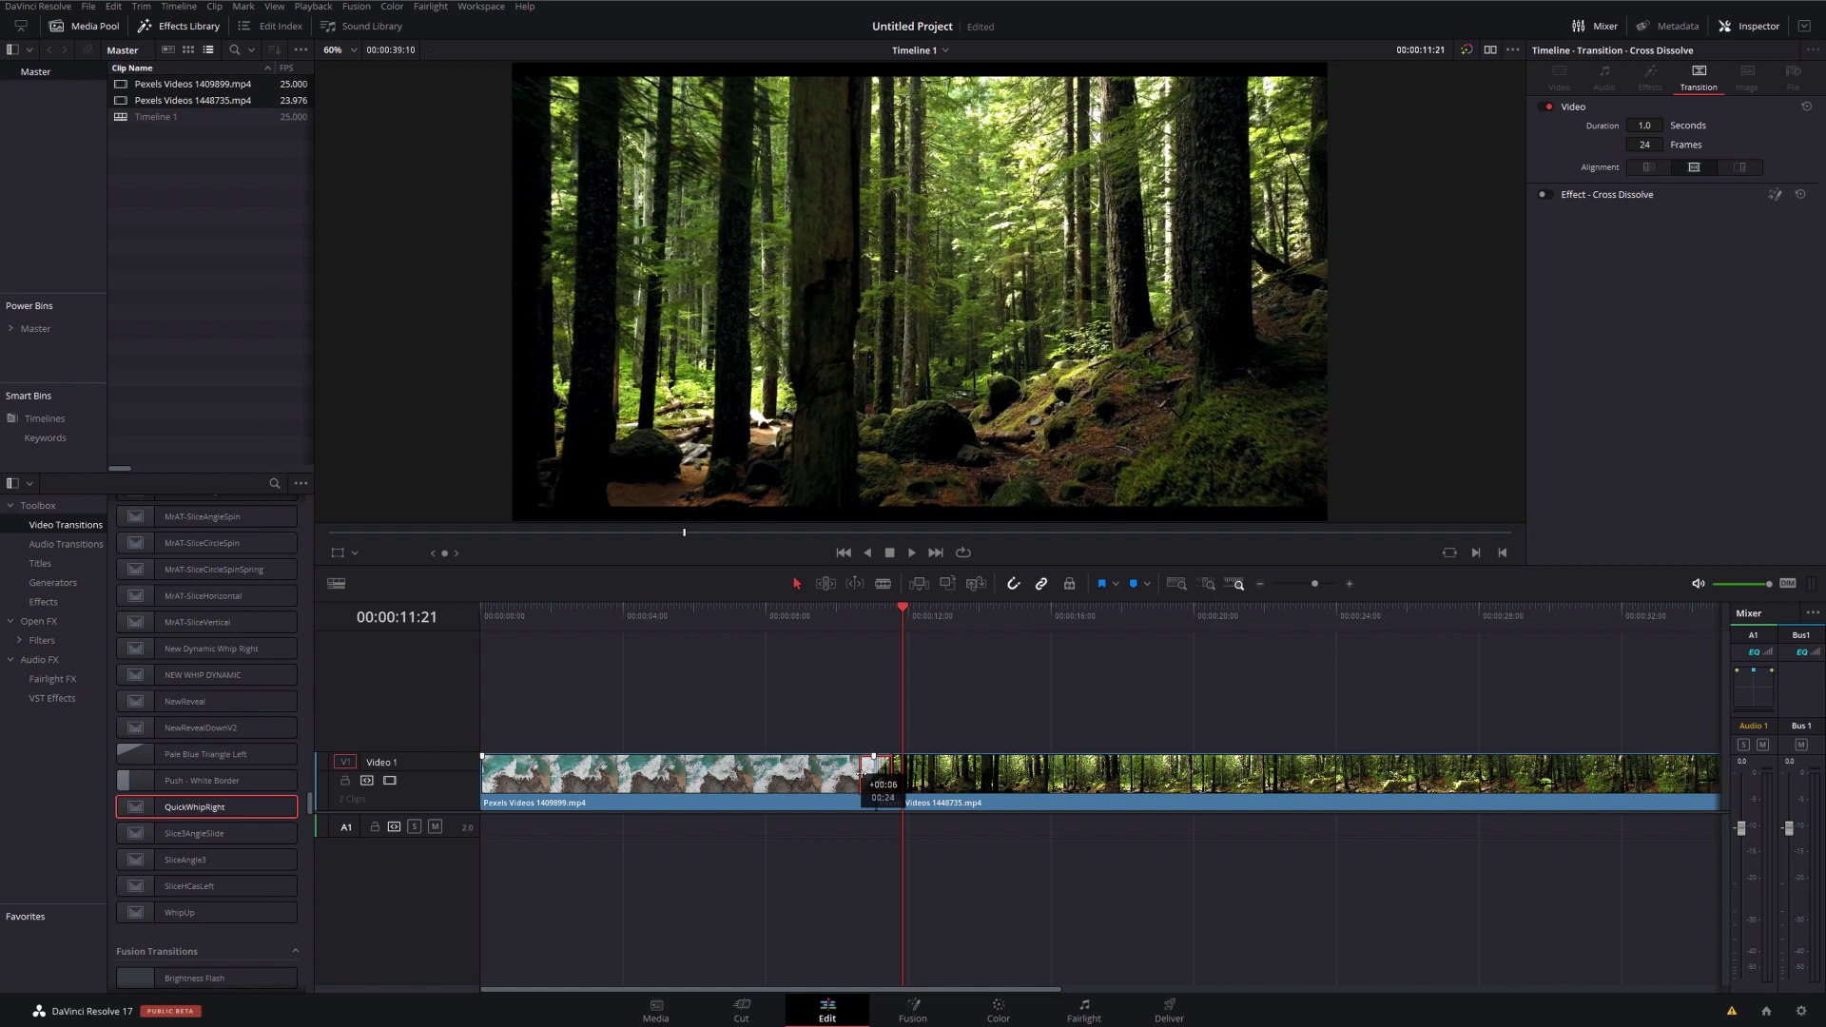
pyautogui.moveTo(859, 617); pyautogui.dragTo(842, 618)
pyautogui.press('space')
pyautogui.click(840, 620)
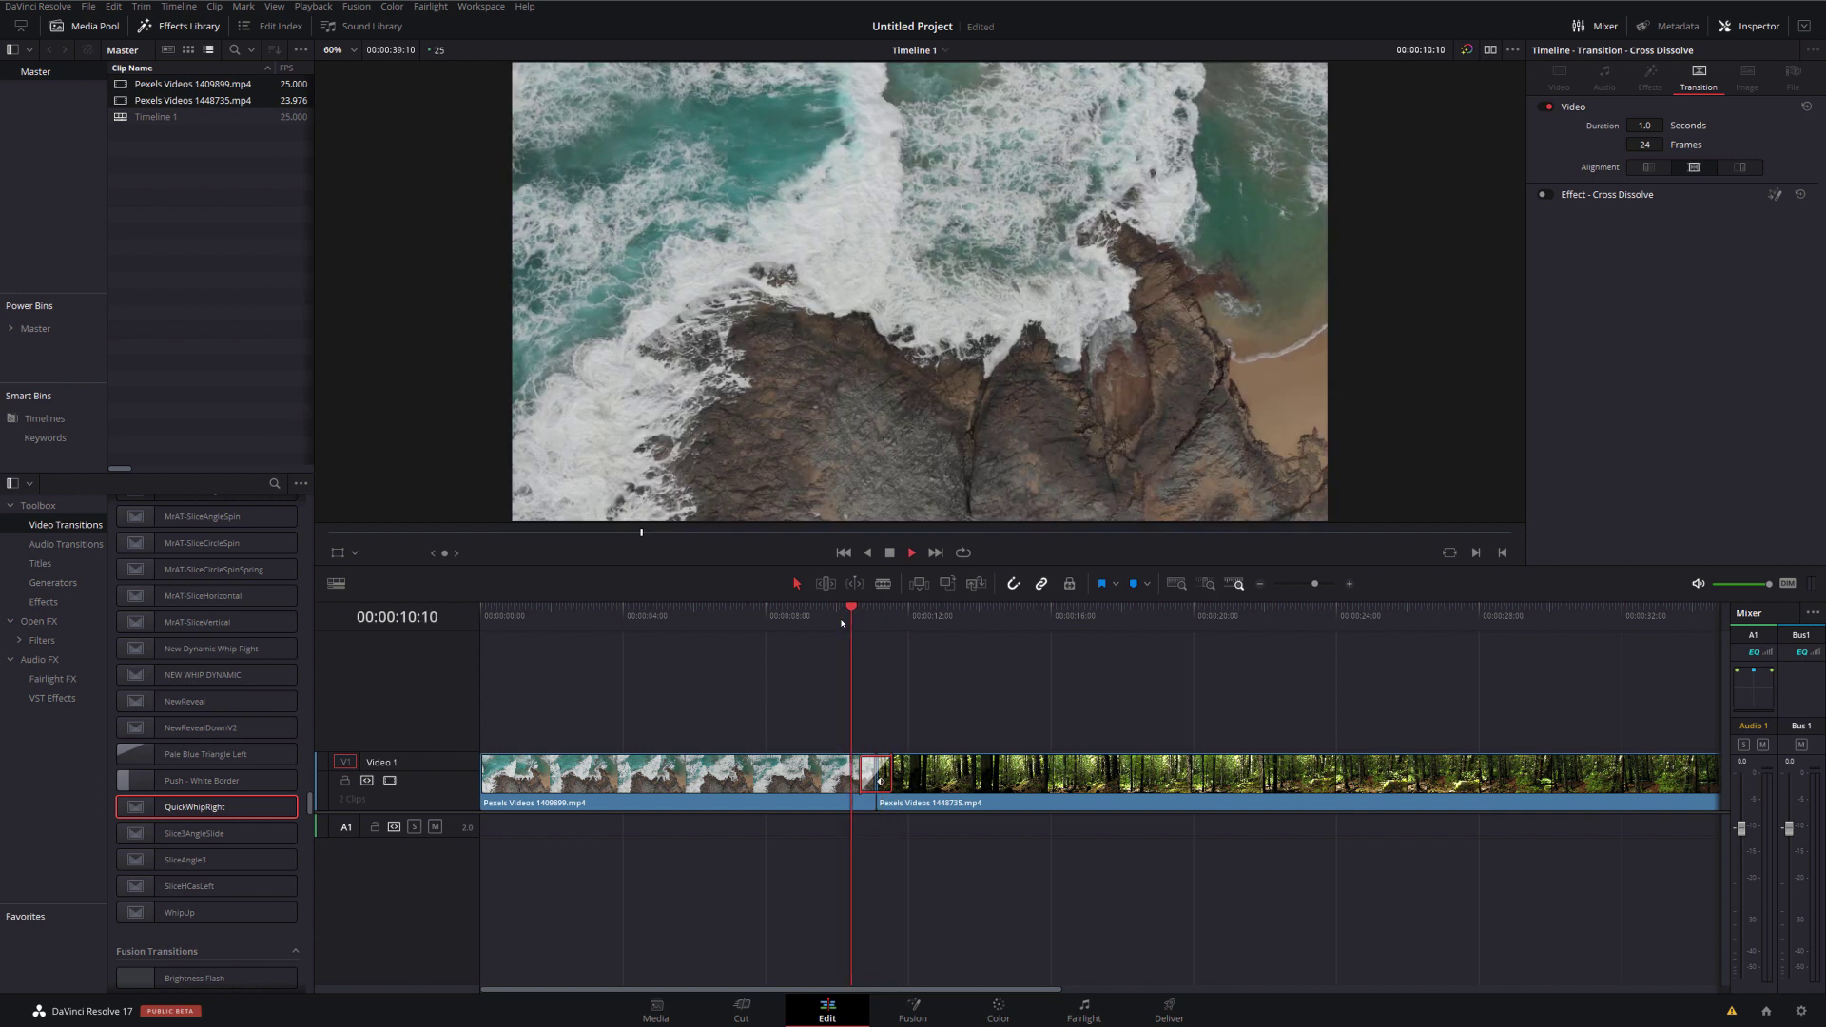
pyautogui.click(841, 620)
pyautogui.press('space')
pyautogui.press('space')
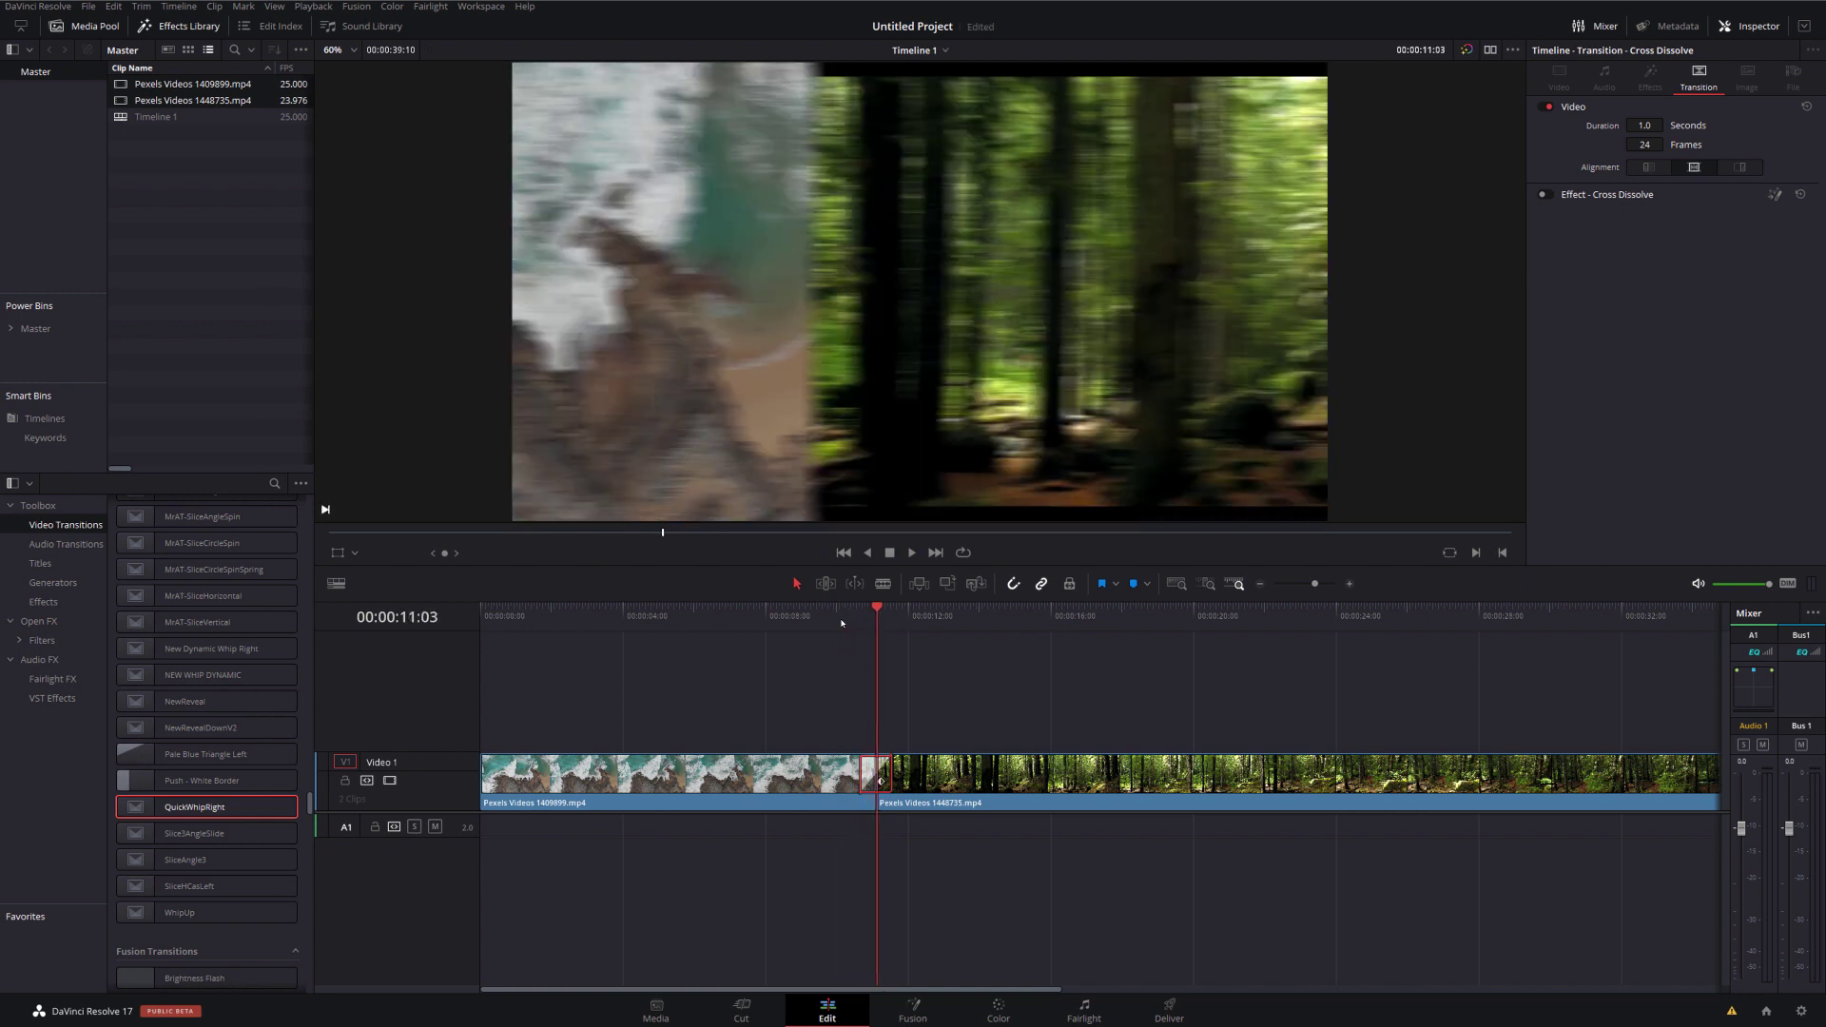
pyautogui.press('space')
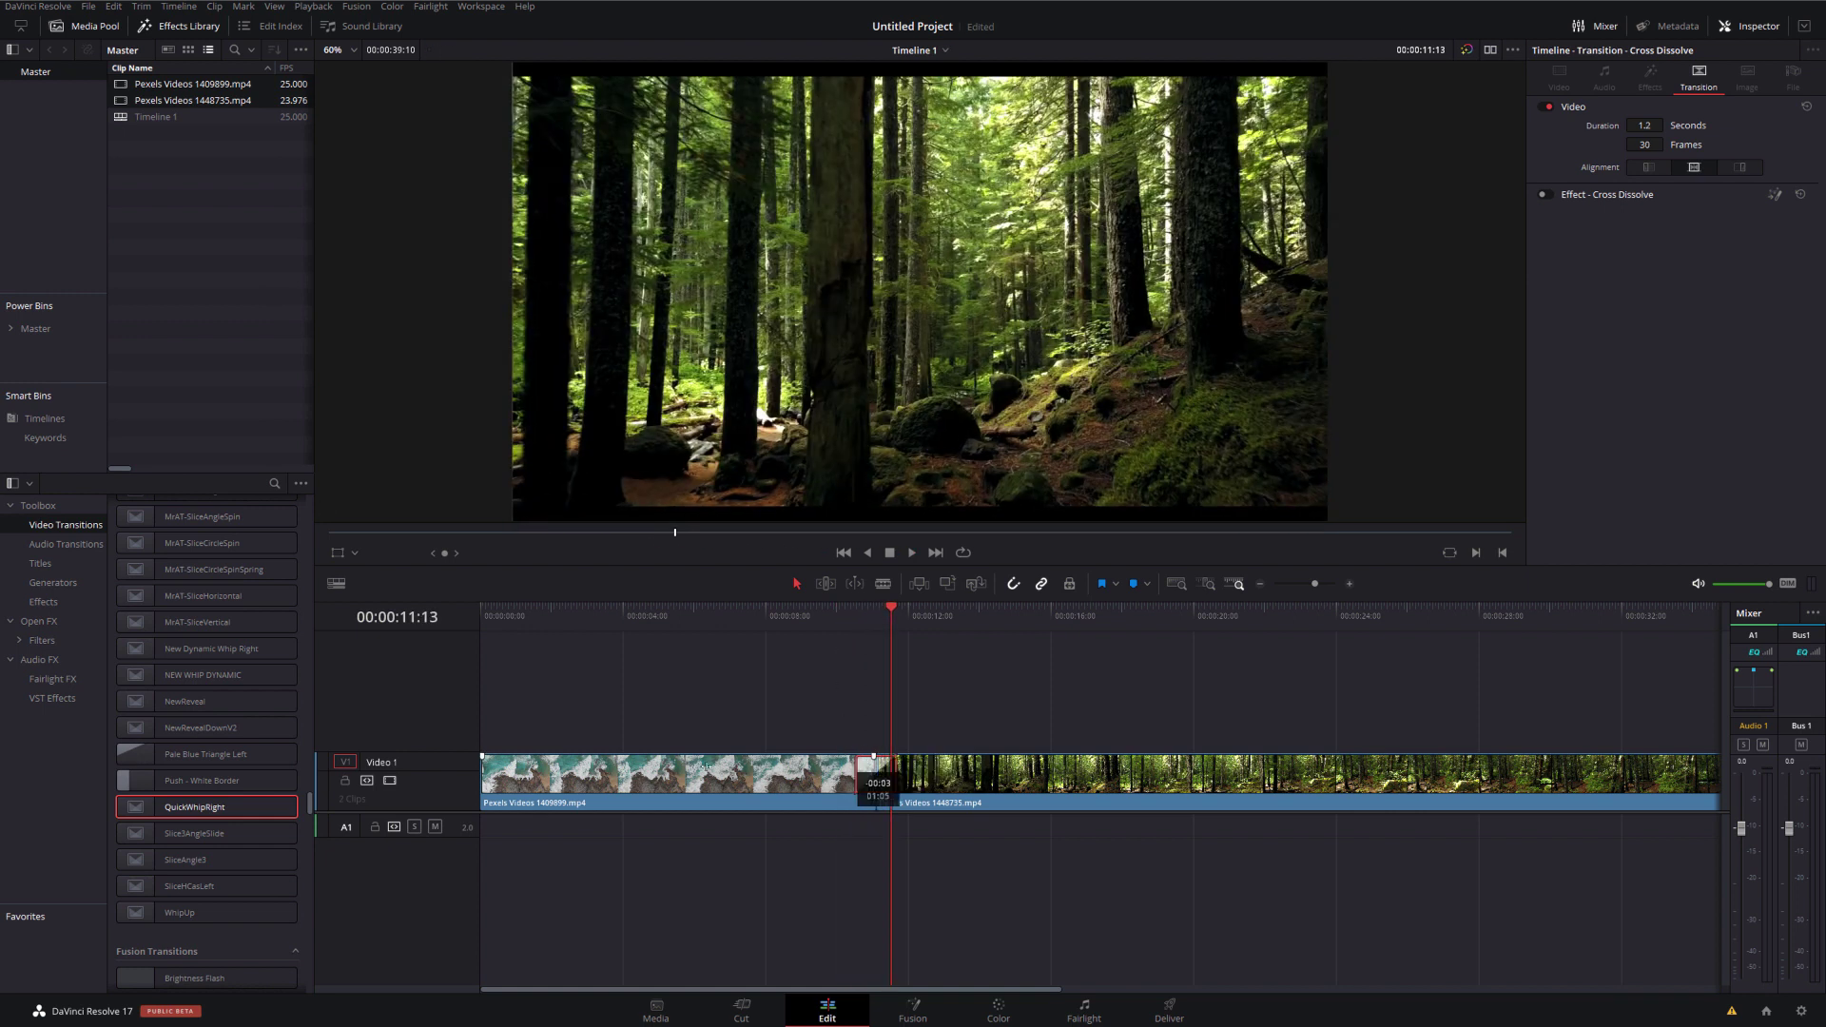
# Lengthen the transition to 168 frames, play through it on the timeline, and save the project.
pyautogui.moveTo(862, 775); pyautogui.dragTo(714, 780)
pyautogui.click(737, 616)
pyautogui.press('space')
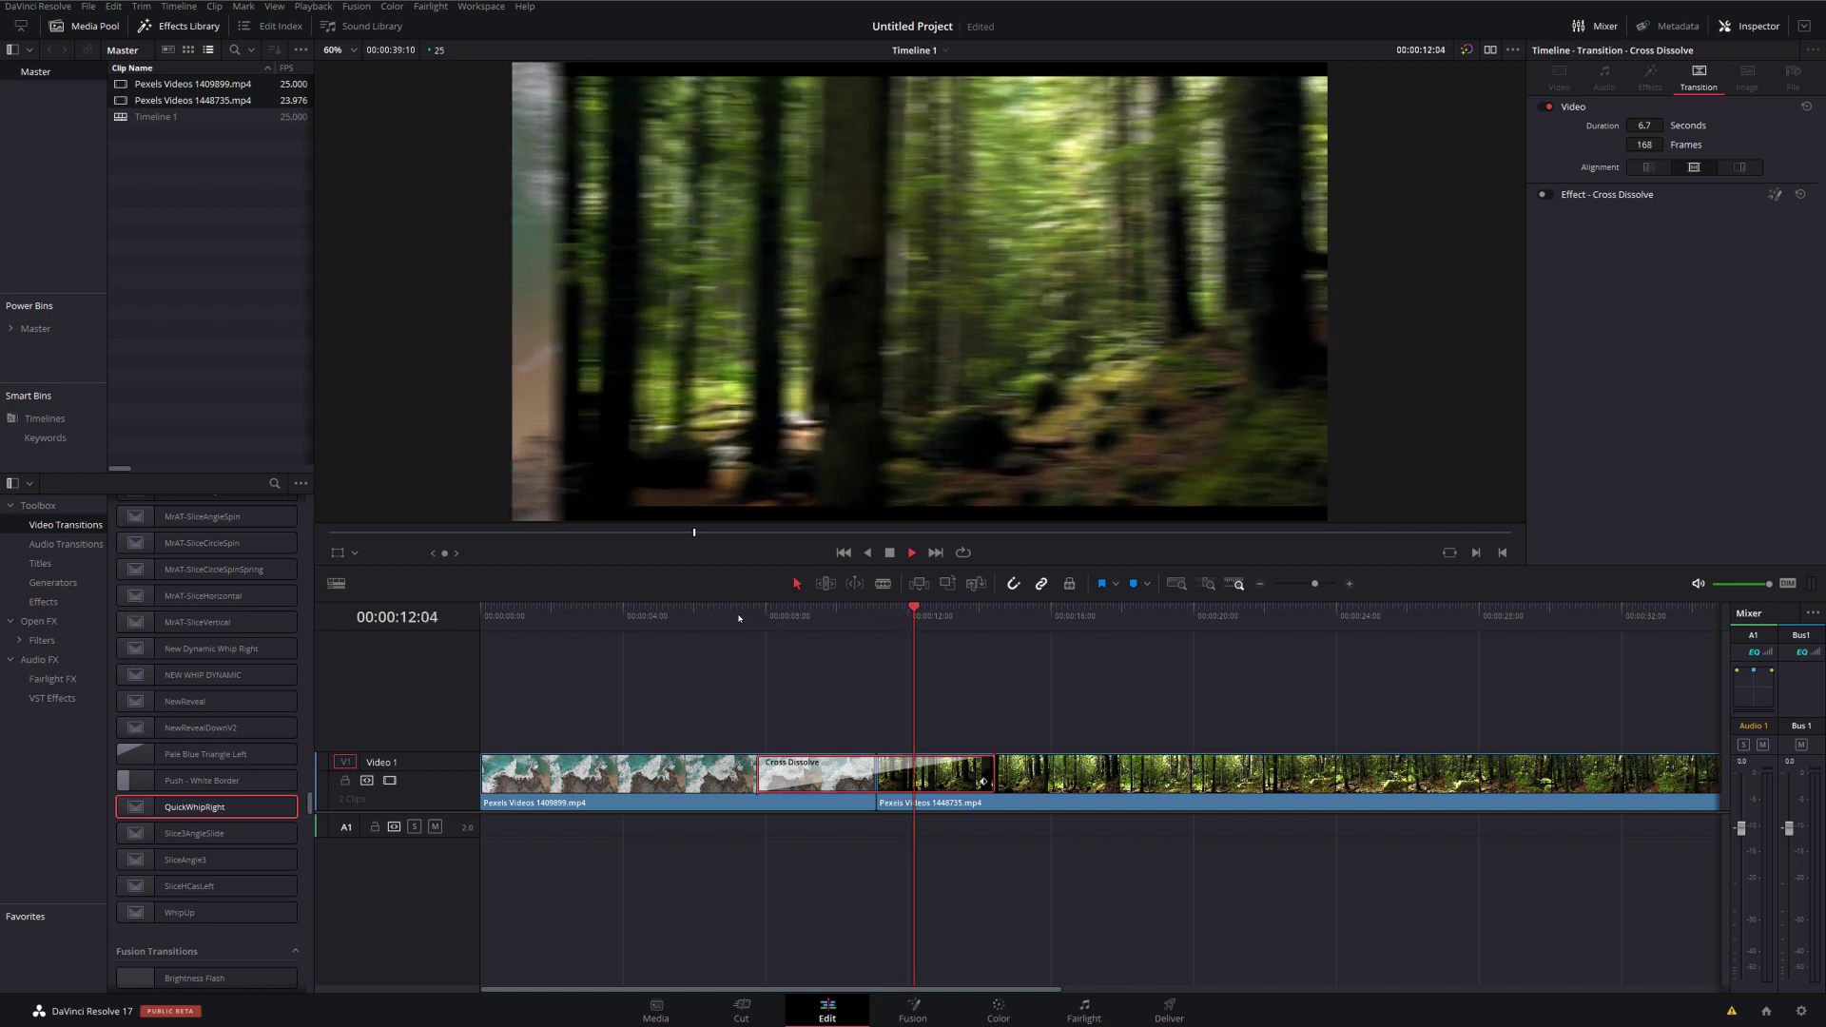
pyautogui.press('space')
pyautogui.hotkey('ctrl', 's')
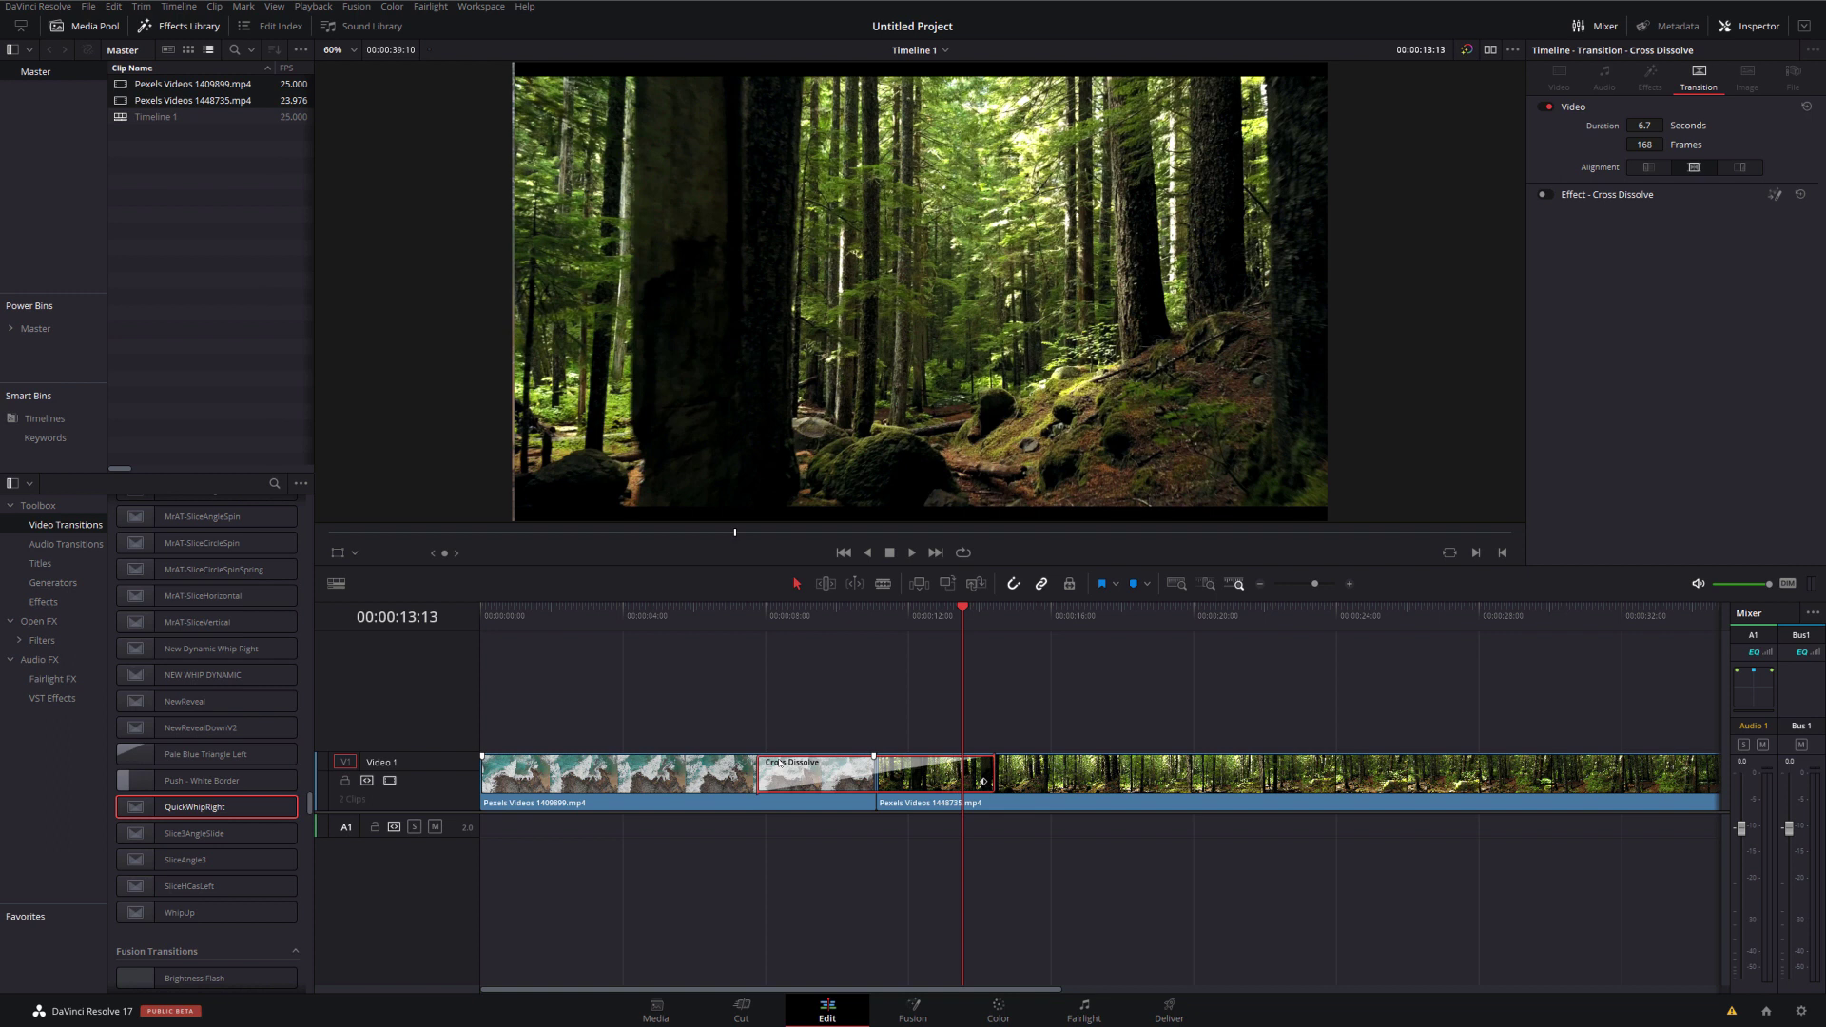
# Delete the transition between the two clips and add an Additive Dissolve at the same cut.
pyautogui.press('Delete')
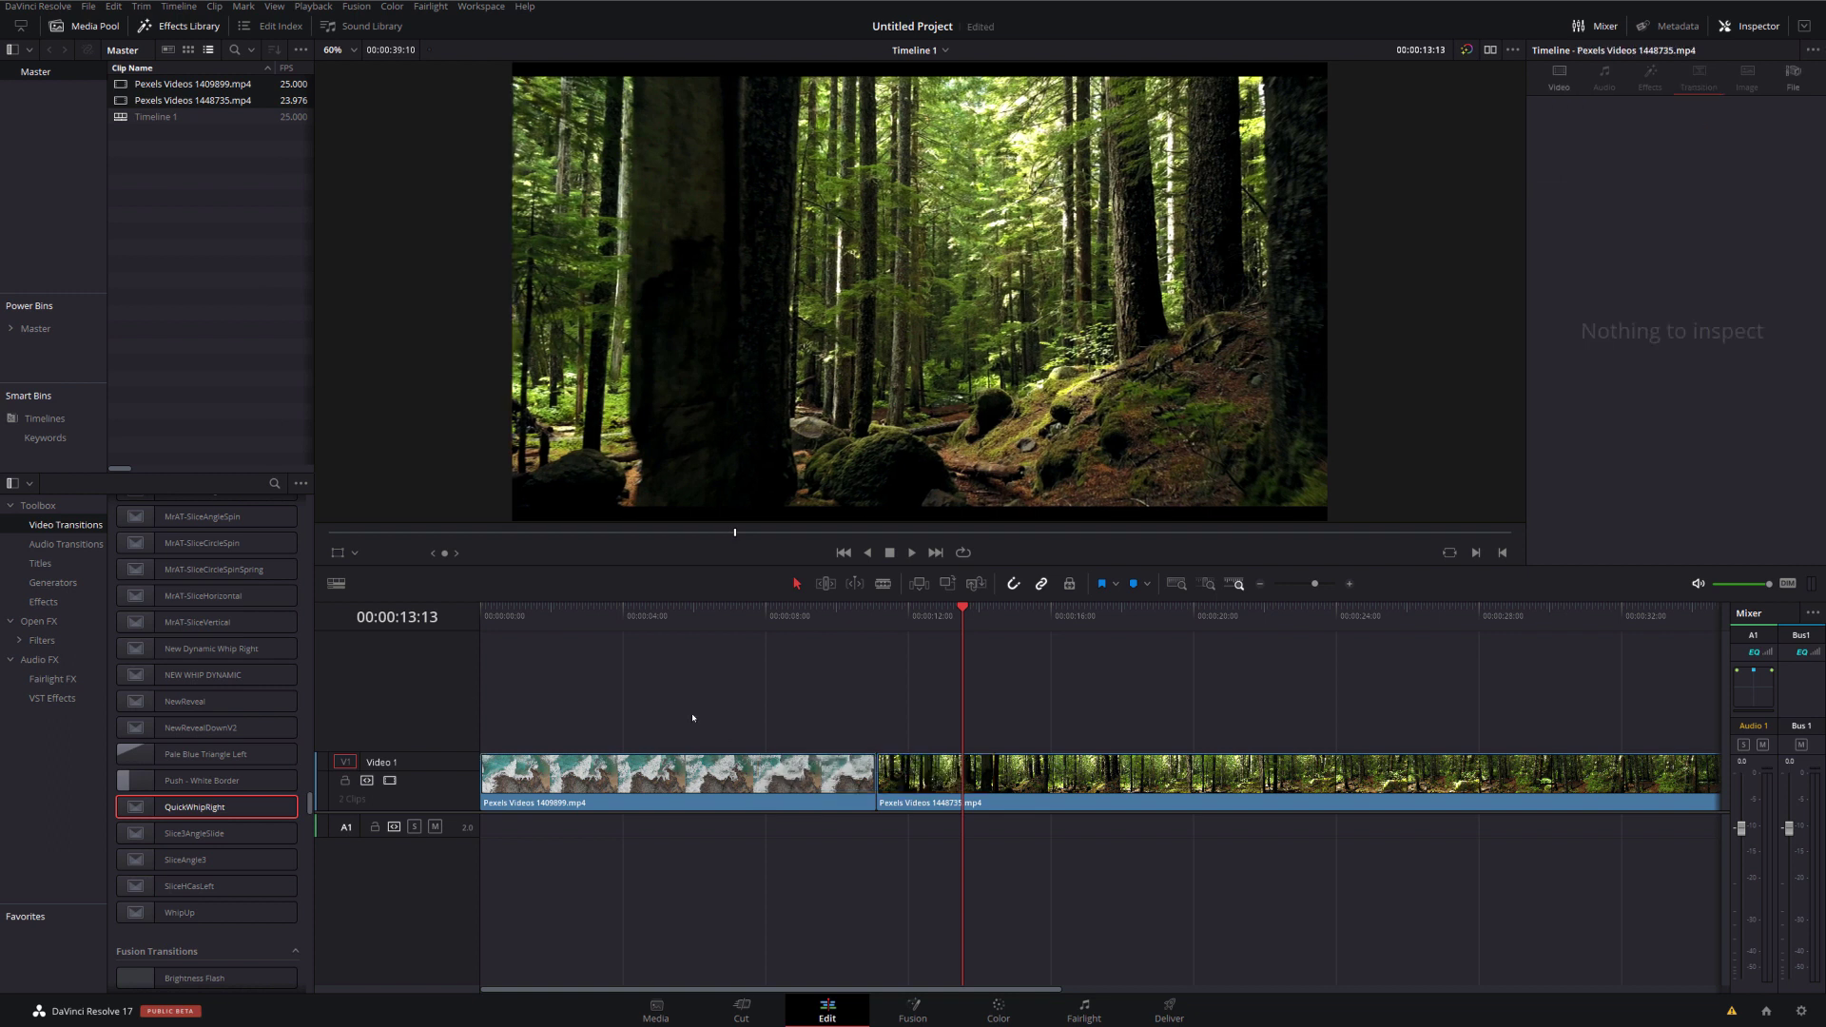
pyautogui.moveTo(310, 804); pyautogui.dragTo(316, 494)
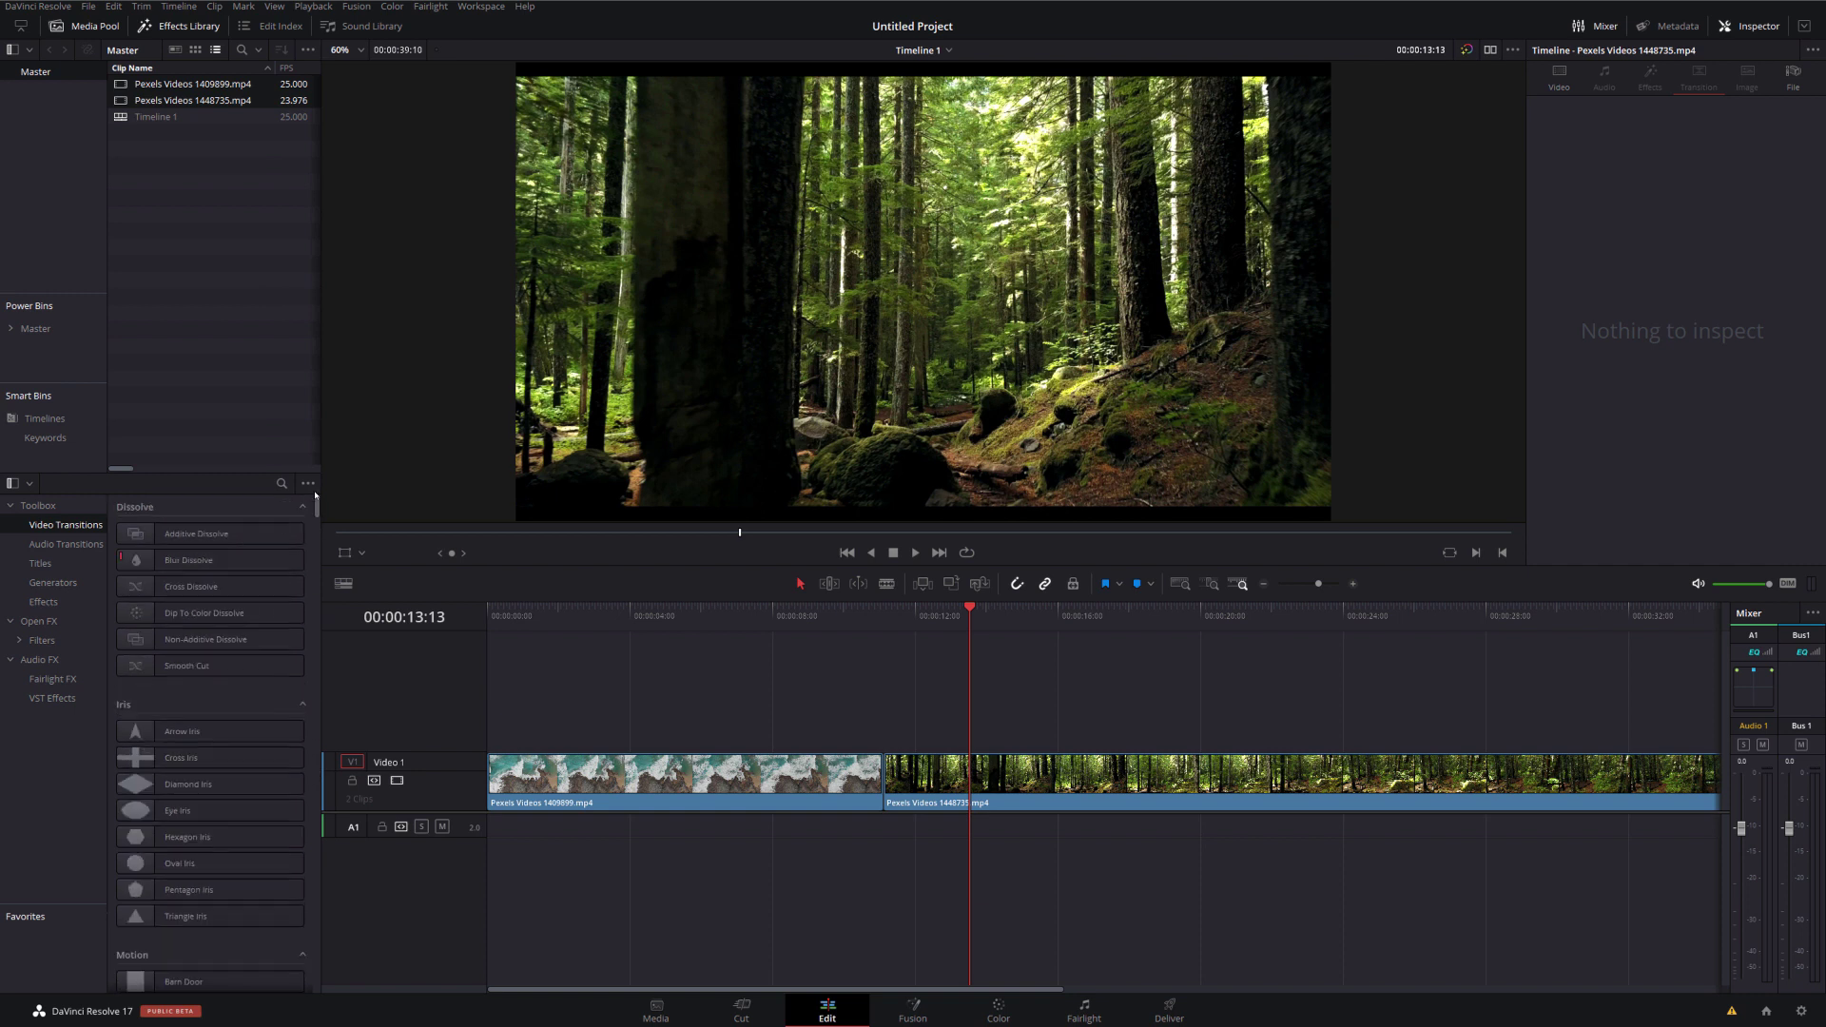
pyautogui.moveTo(196, 533); pyautogui.dragTo(876, 773)
pyautogui.click(869, 770)
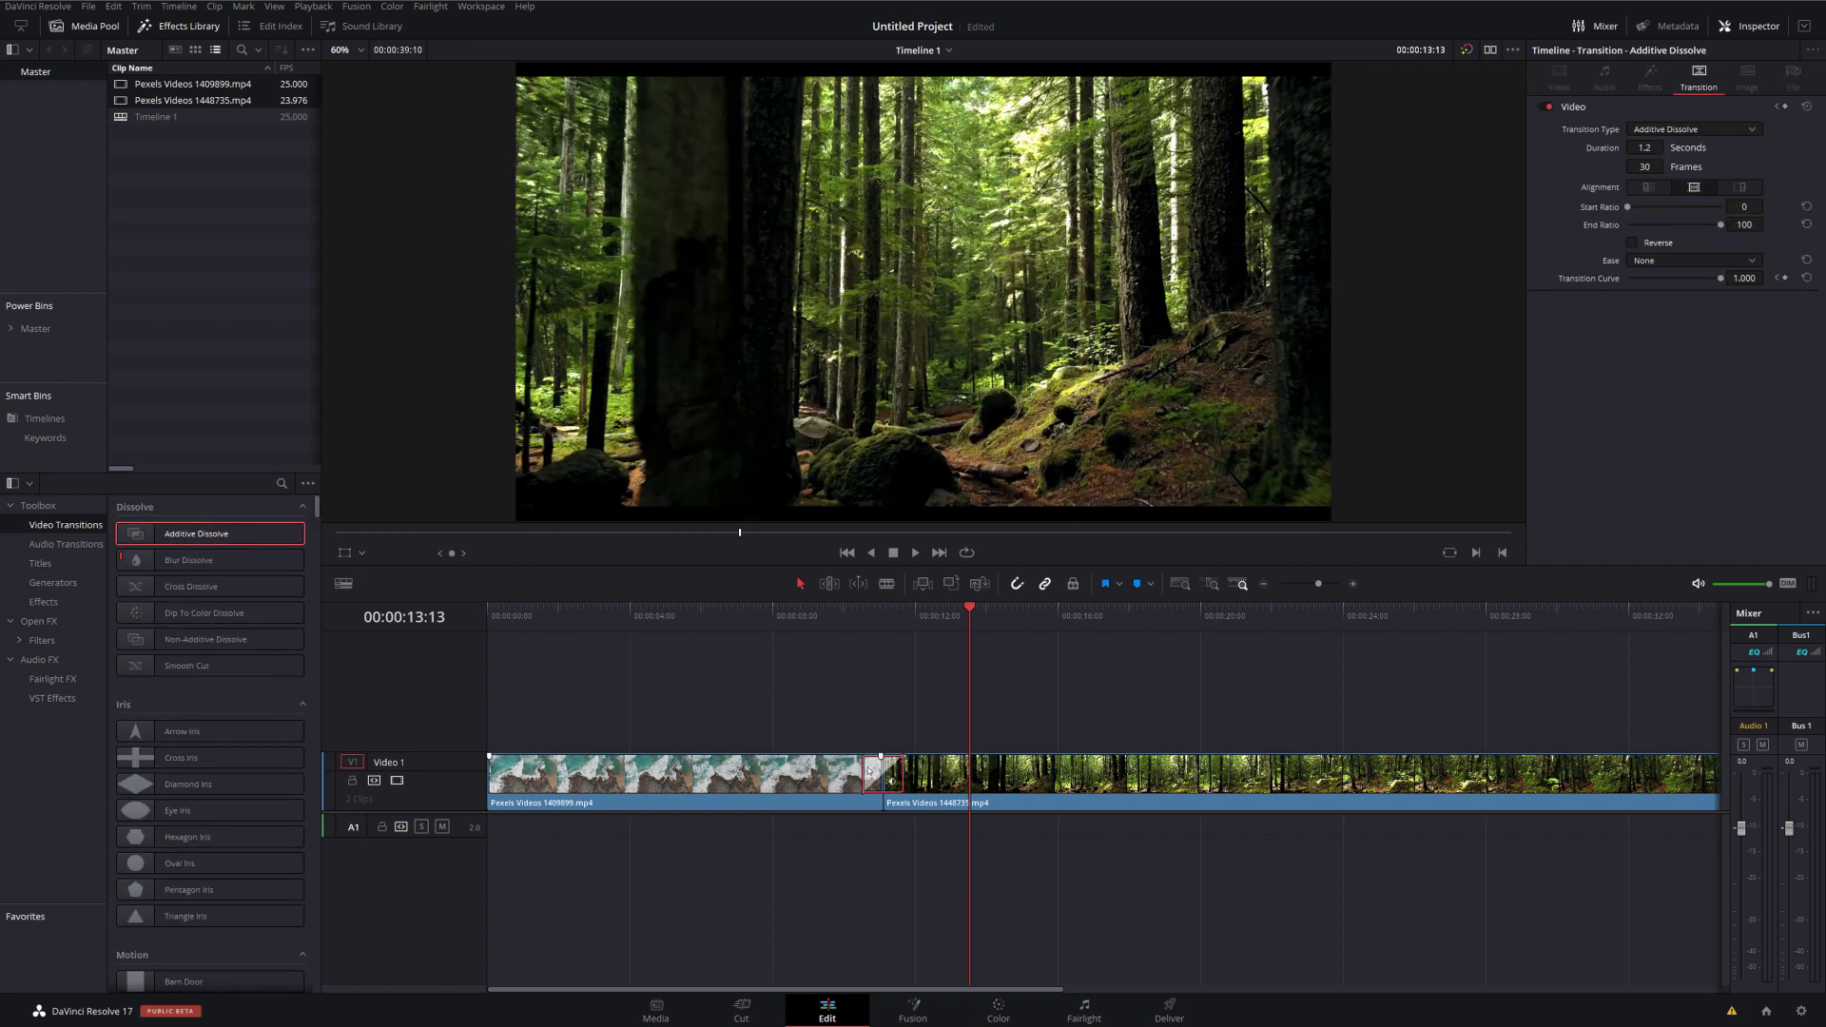
# Convert the Additive Dissolve to a Fusion Cross Dissolve and open it on the Fusion page.
pyautogui.rightClick(869, 770)
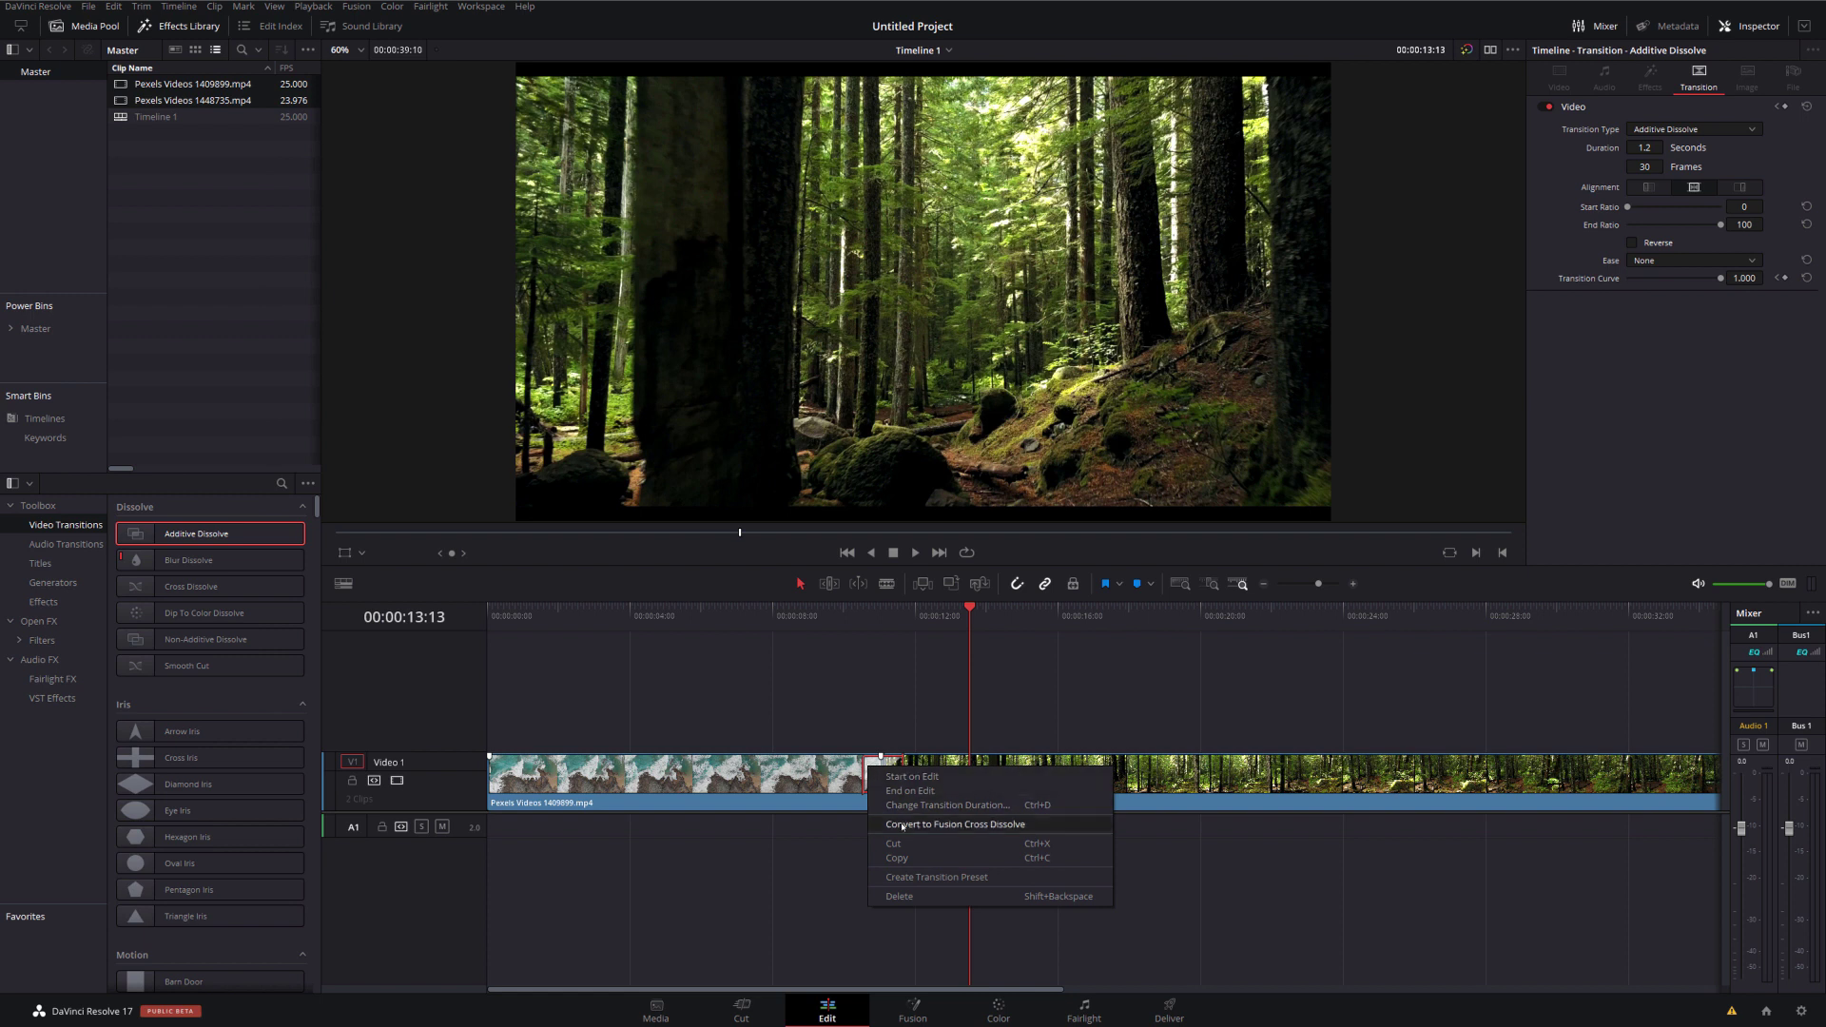
pyautogui.click(903, 825)
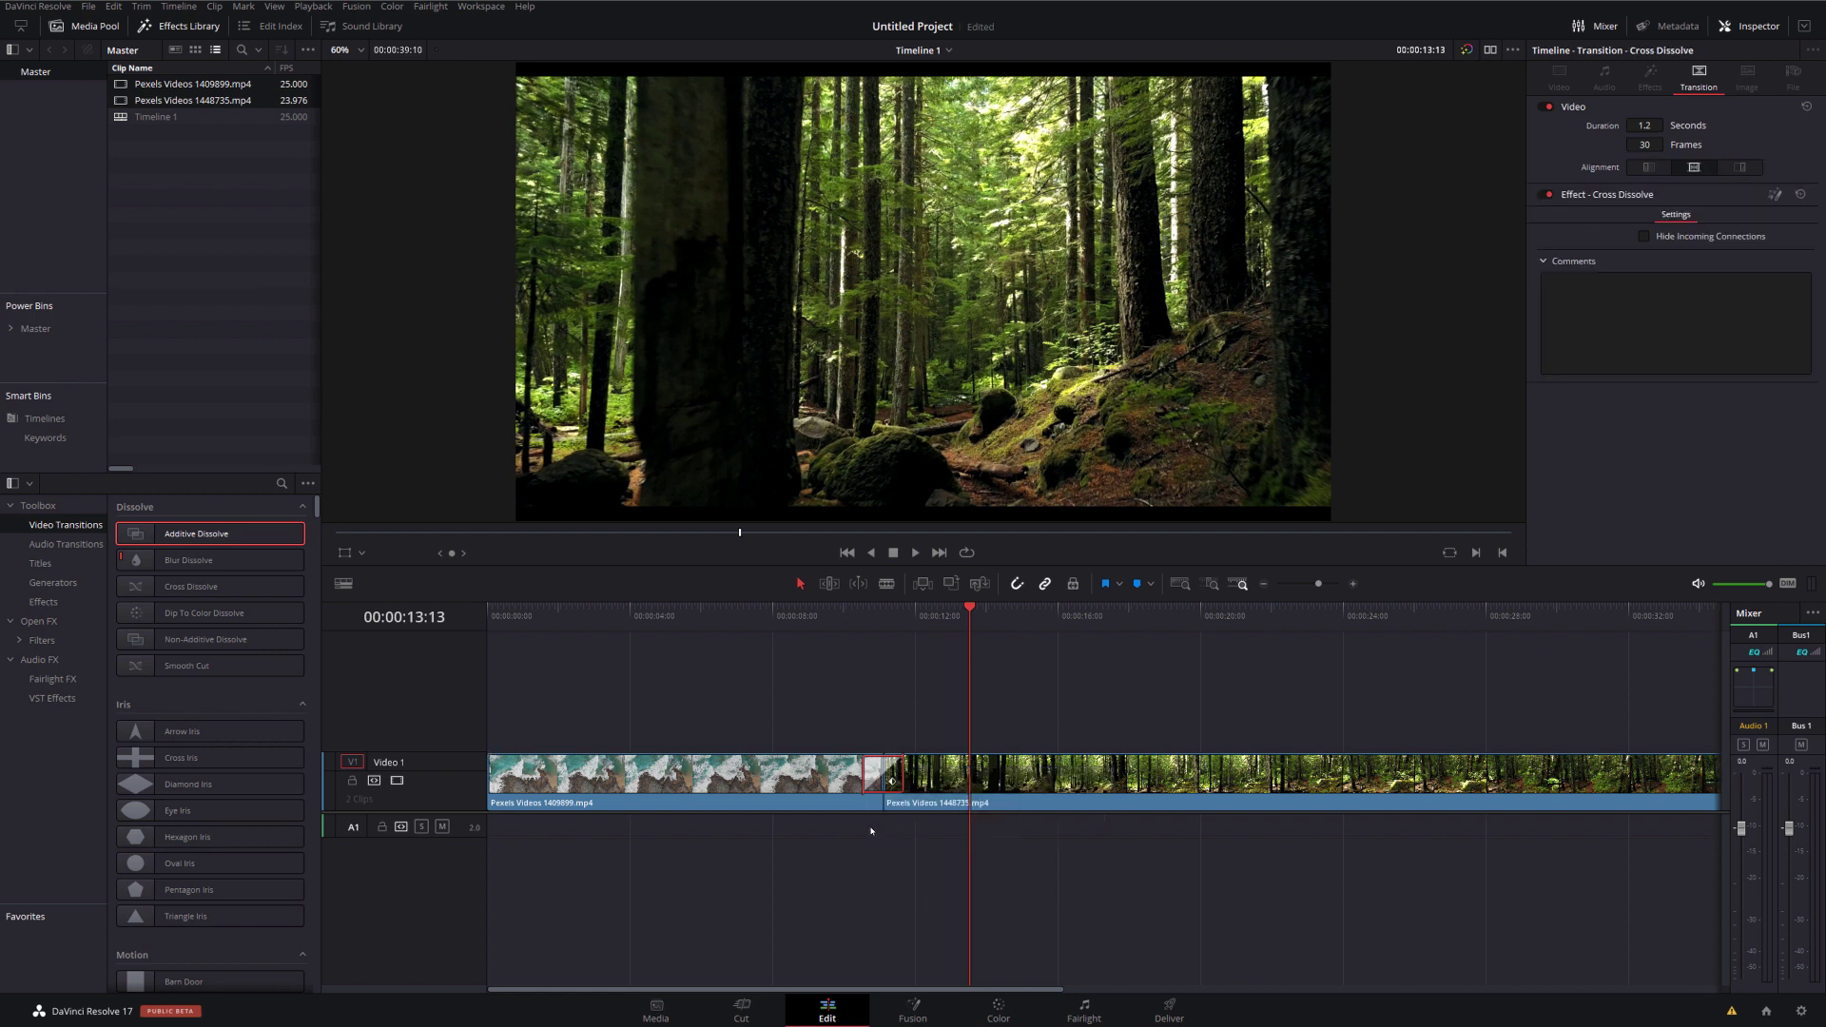
pyautogui.rightClick(871, 769)
pyautogui.click(899, 825)
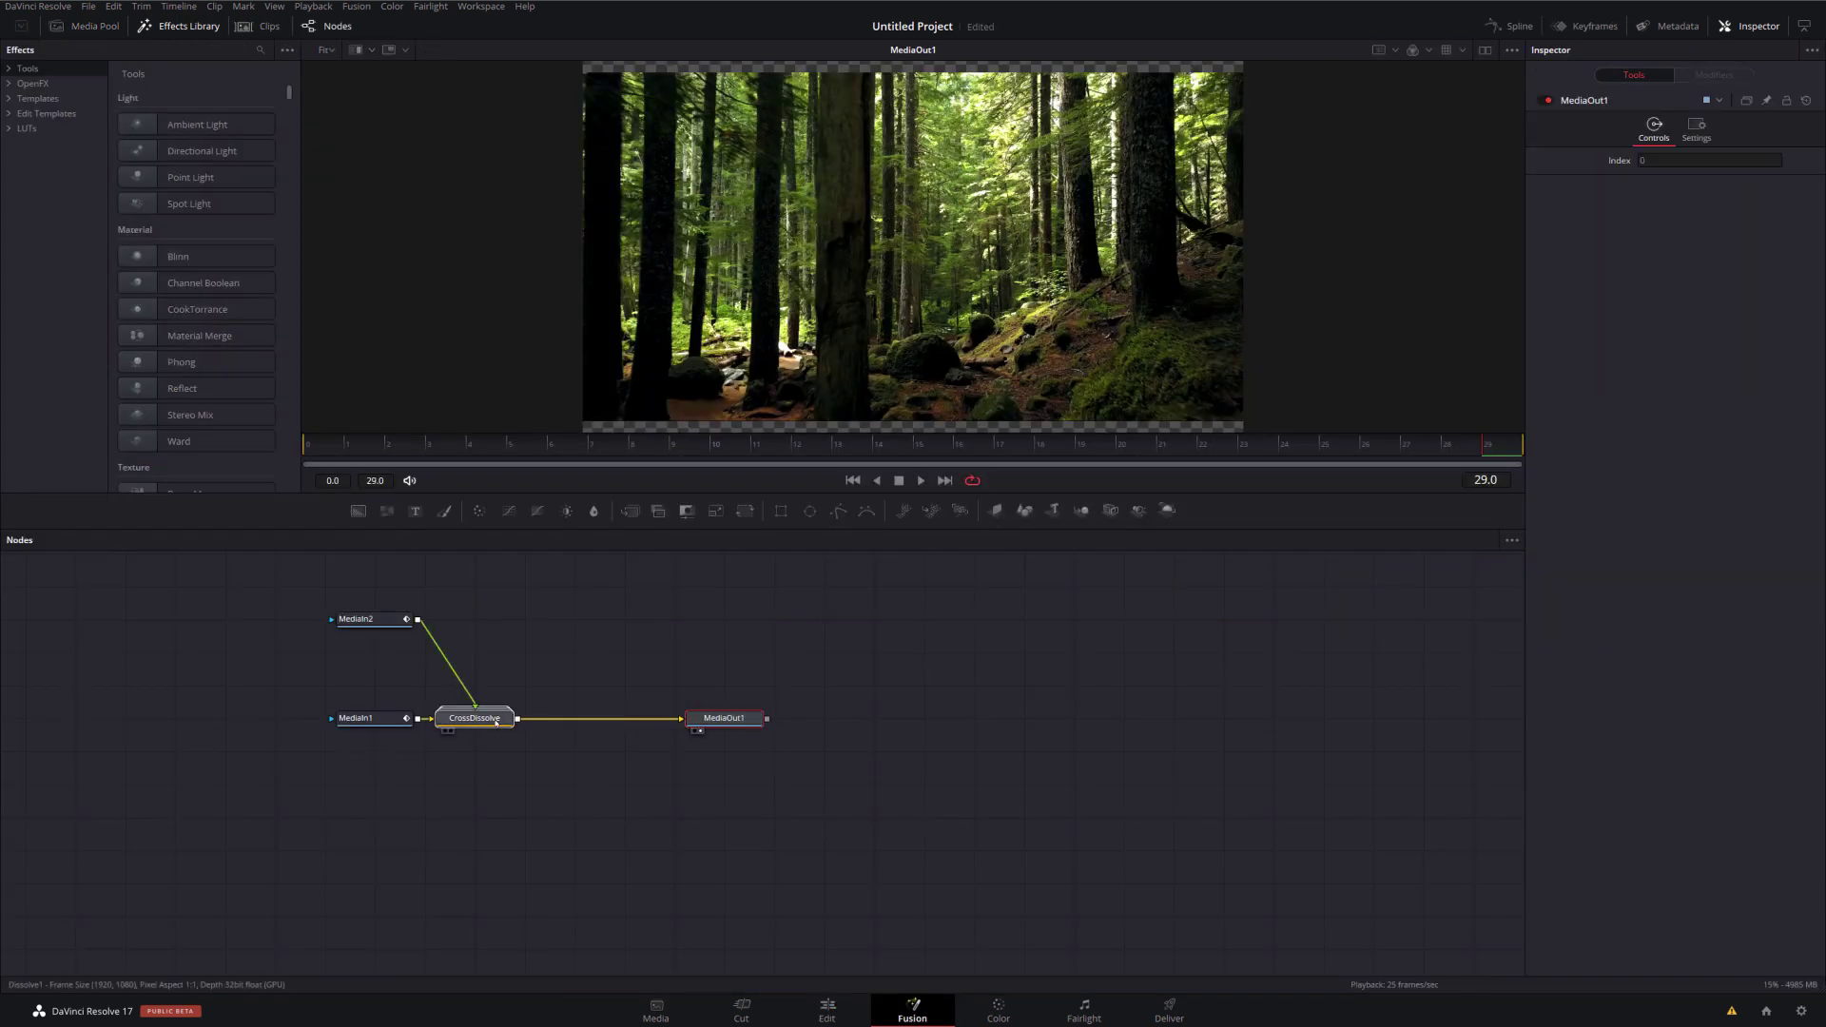
# Spread out the CrossDissolve and MediaOut1 nodes, play the composition, and insert a Transform node between them.
pyautogui.click(524, 686)
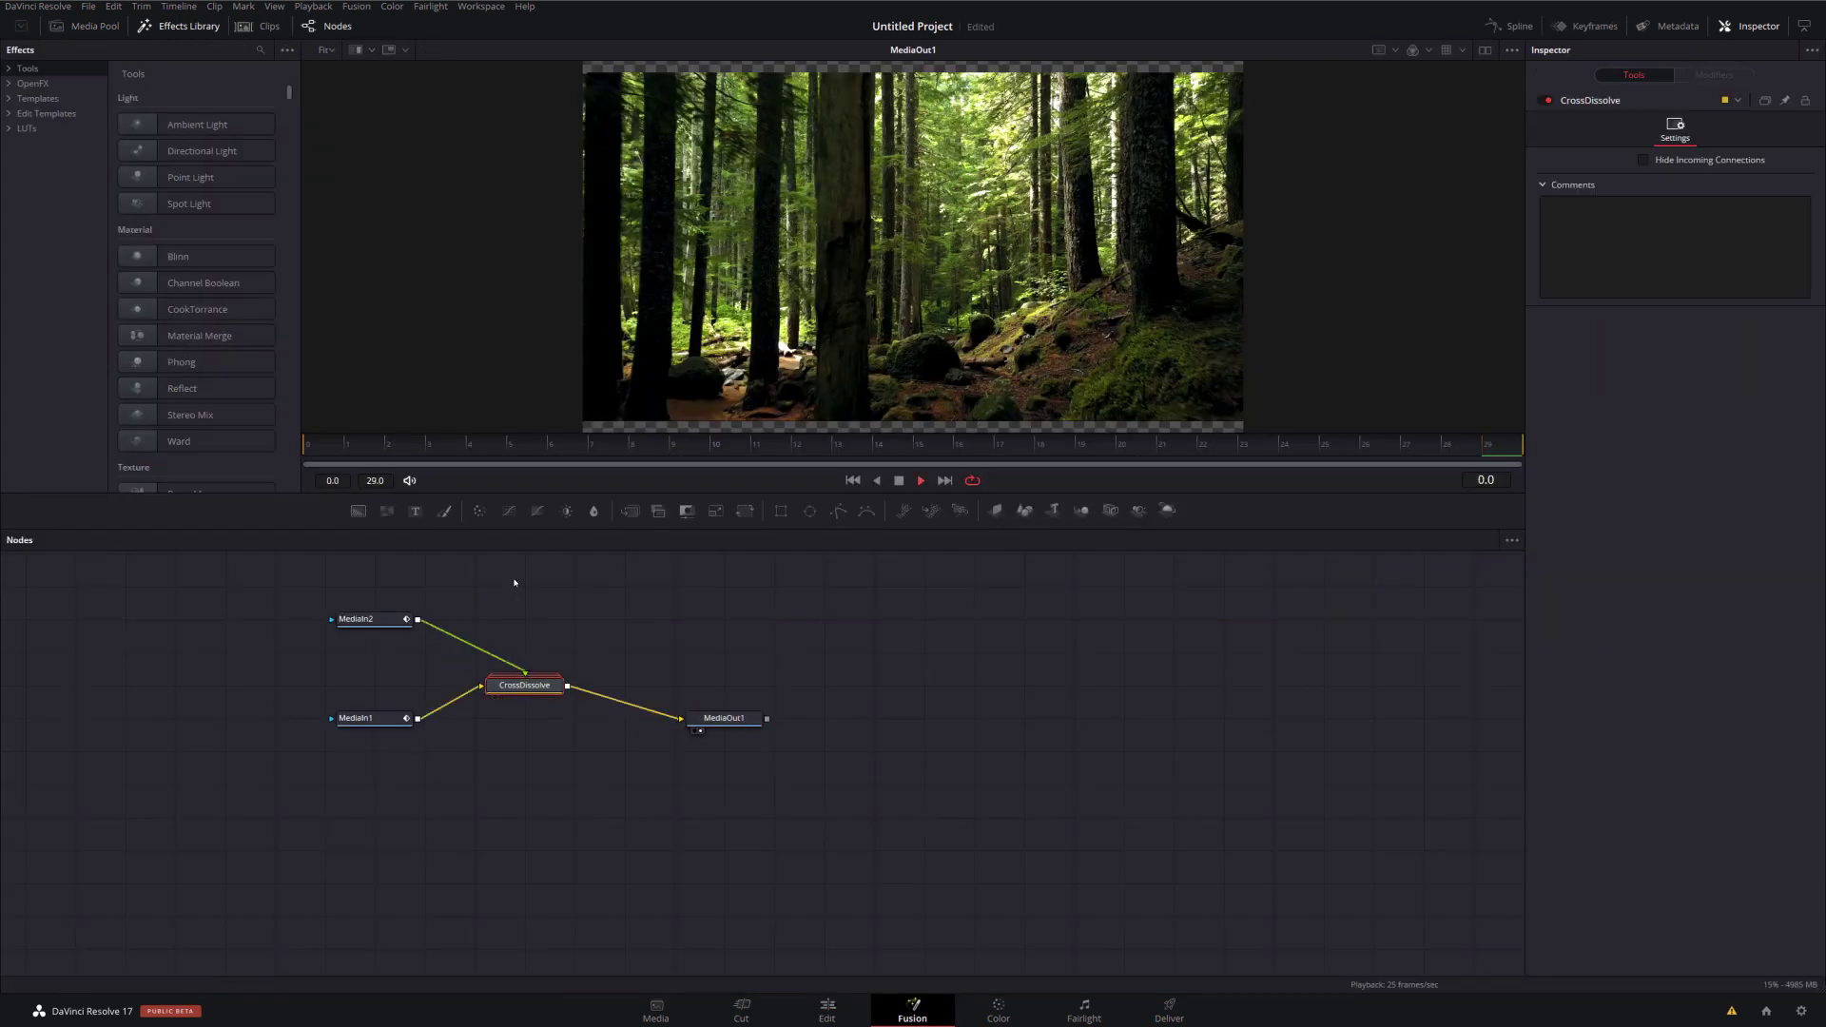
pyautogui.press('space')
pyautogui.moveTo(704, 718); pyautogui.dragTo(804, 715)
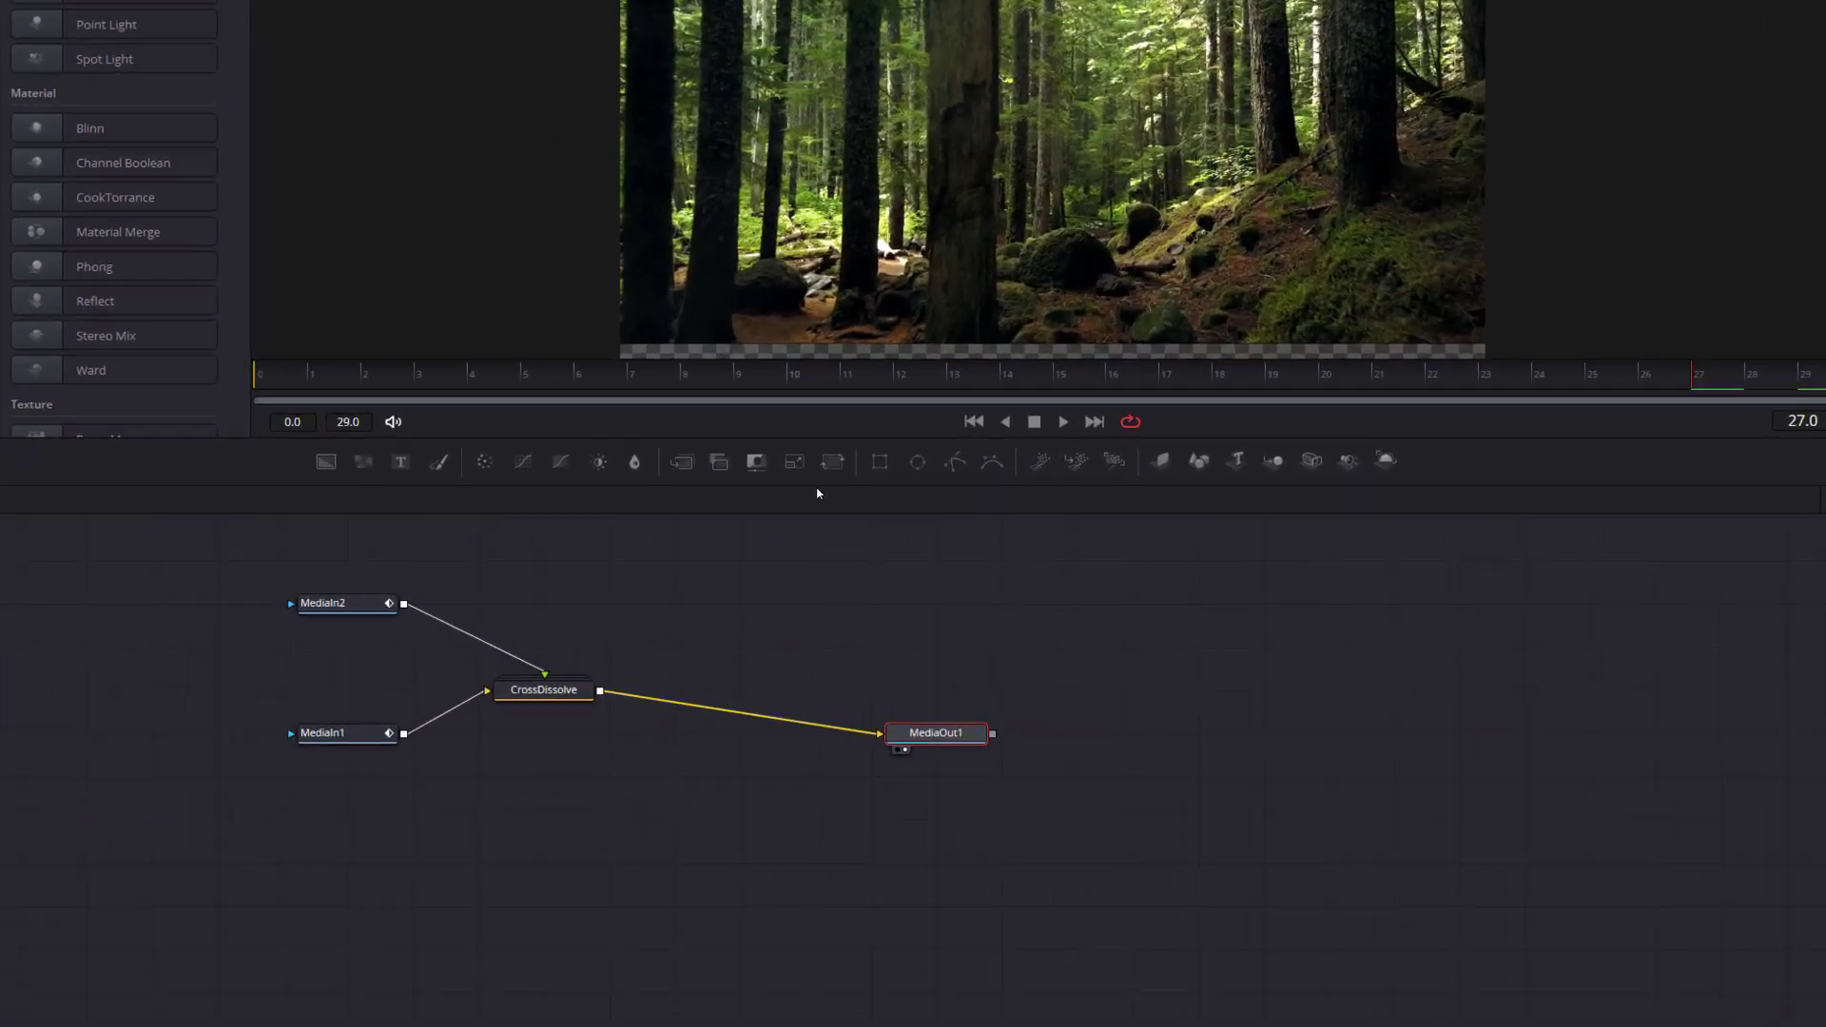
pyautogui.press('space')
pyautogui.moveTo(872, 446); pyautogui.dragTo(762, 715)
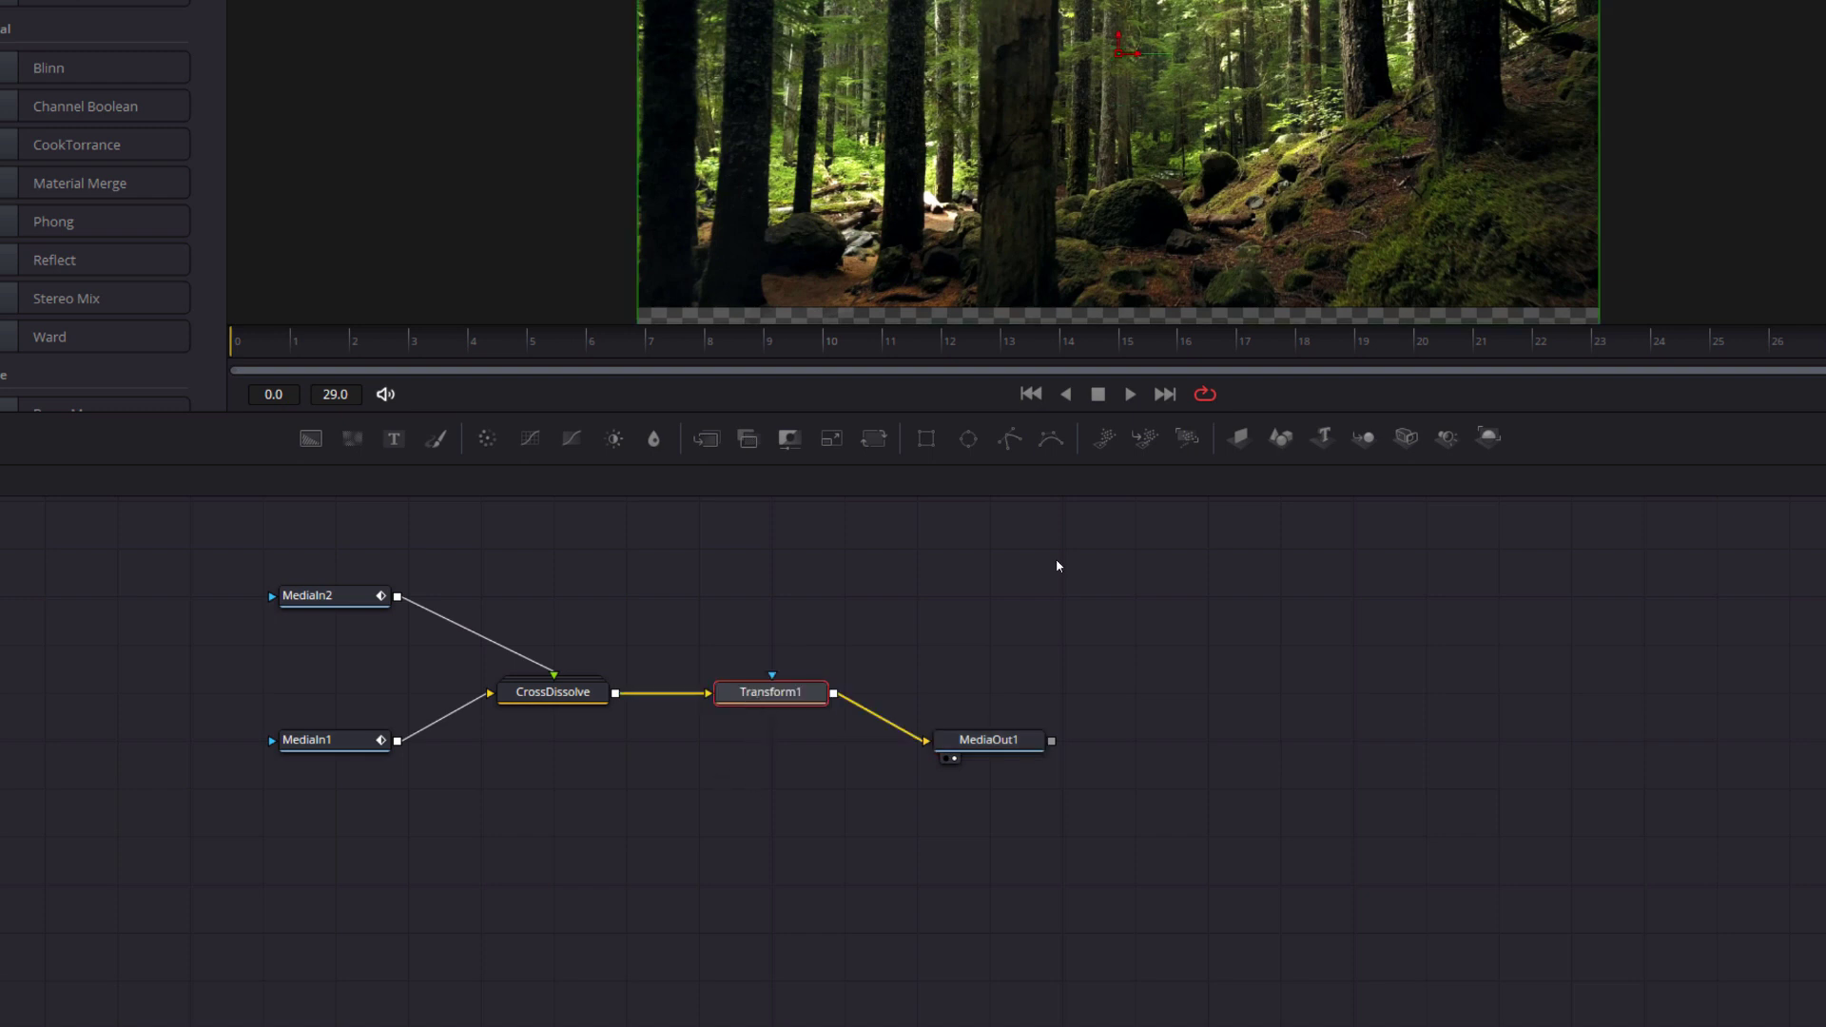
# Modify Transform1's Size with Anim Curves and scrub the composition to check the zoom.
pyautogui.click(1000, 352)
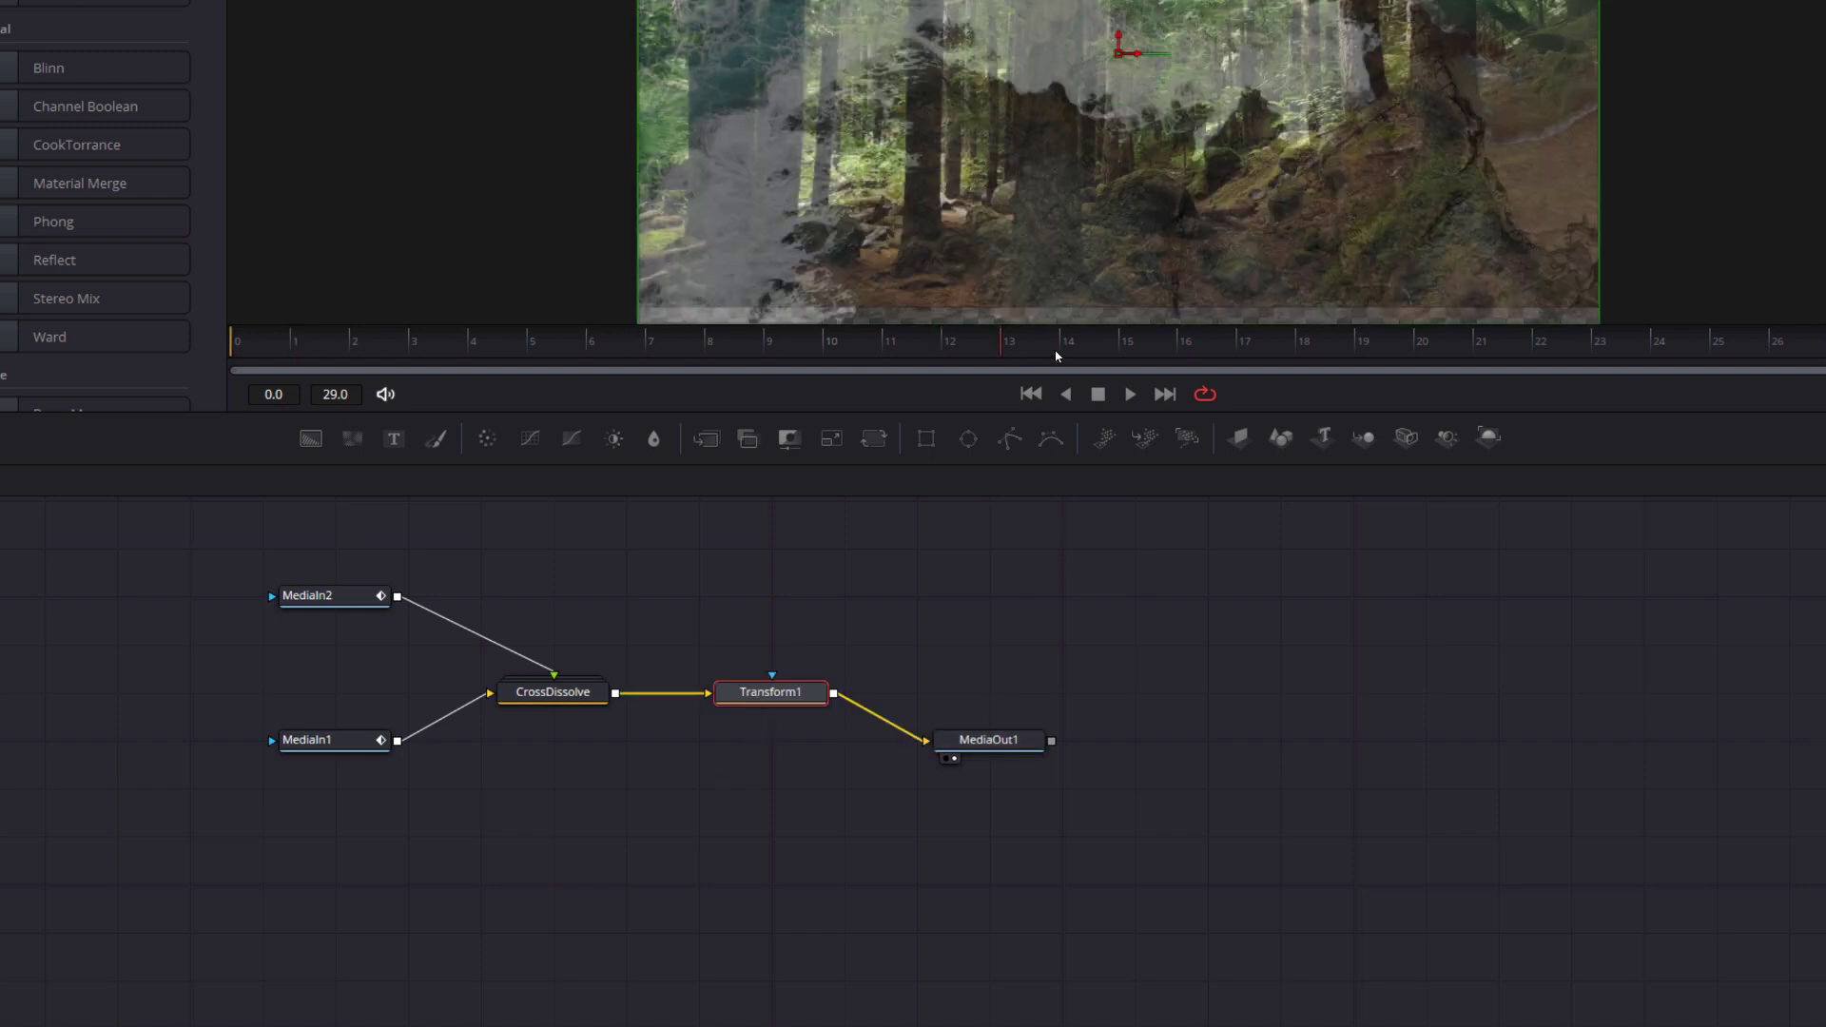
pyautogui.click(243, 342)
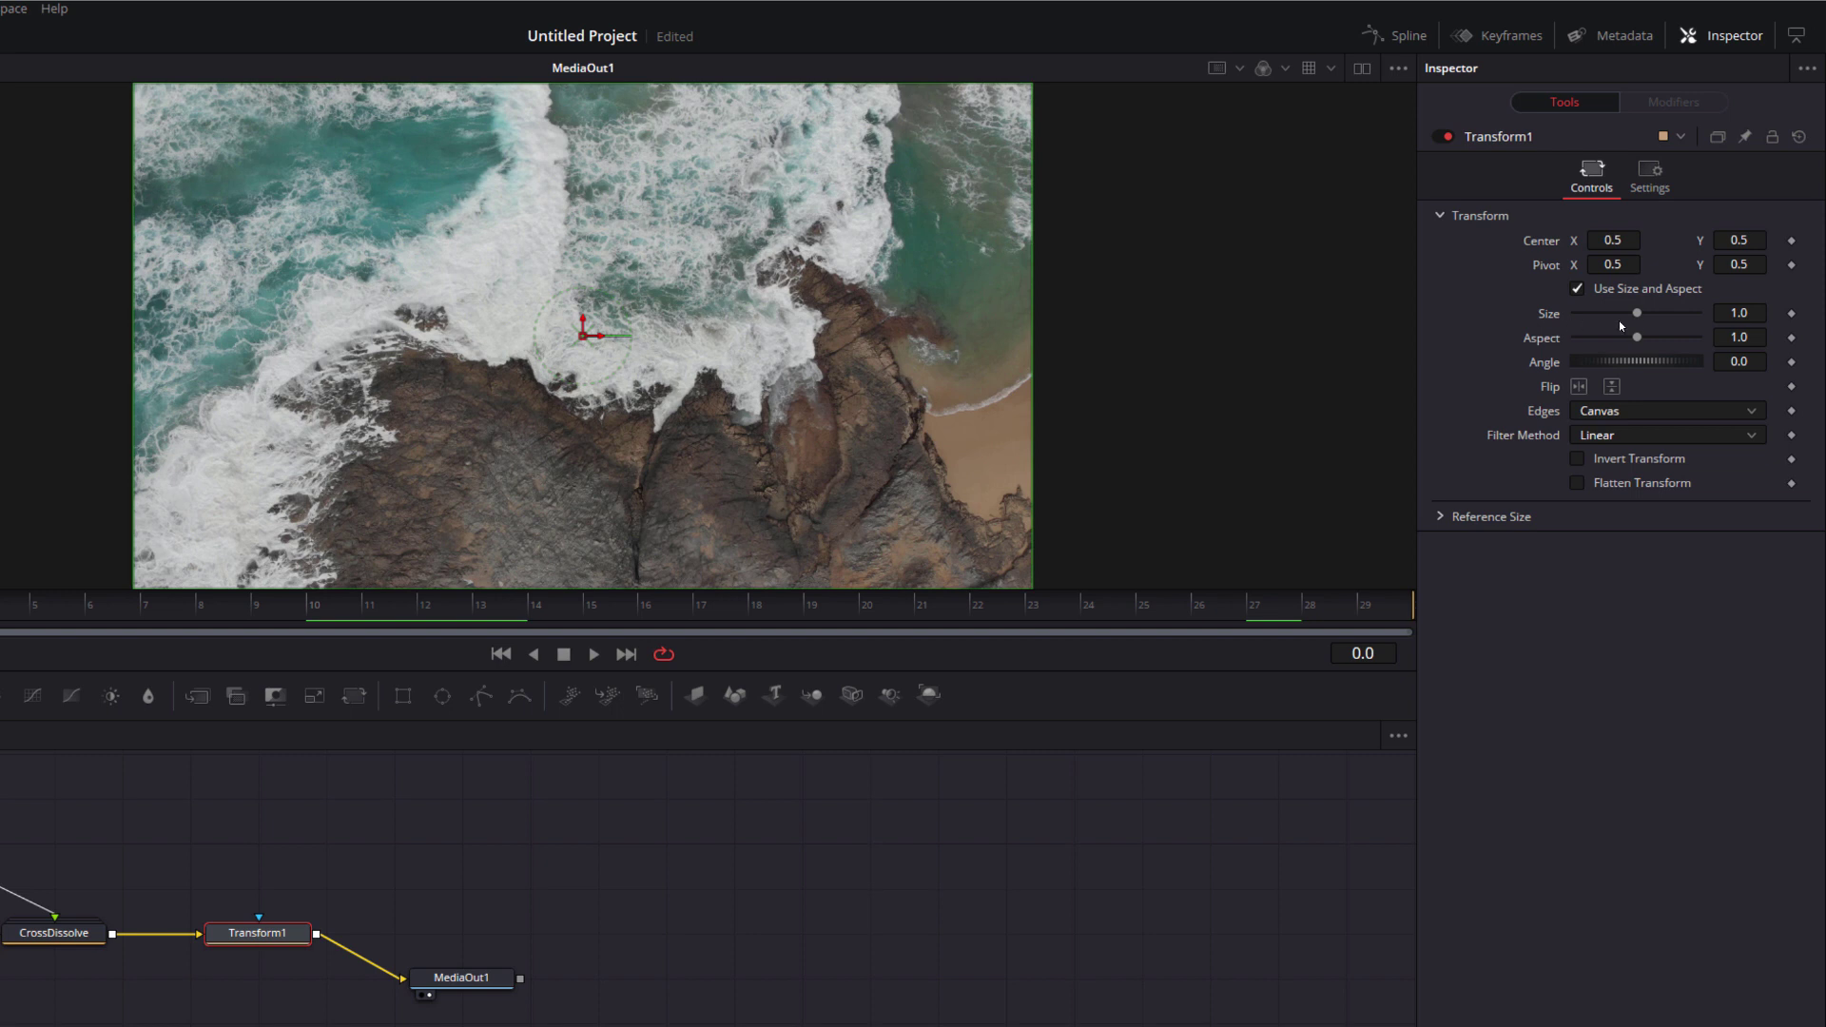
pyautogui.moveTo(1636, 316)
pyautogui.mouseDown()
pyautogui.moveTo(1669, 316)
pyautogui.moveTo(1637, 323)
pyautogui.mouseUp()
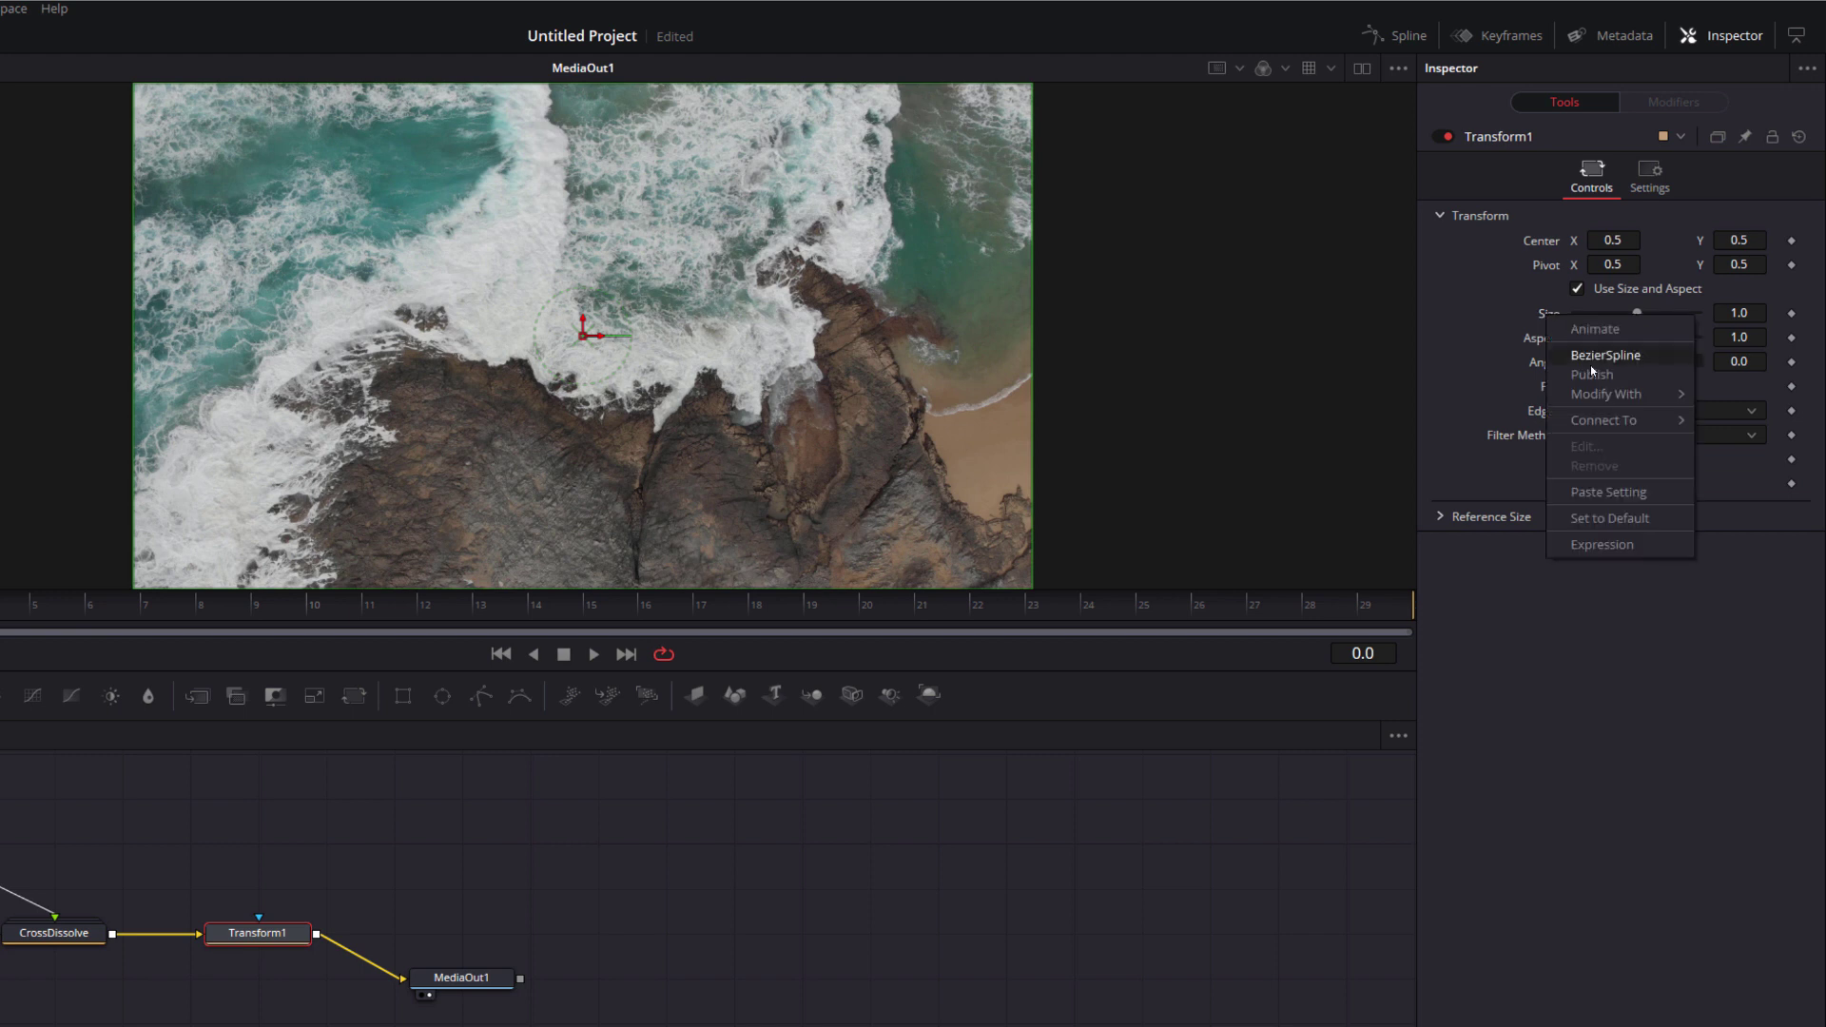
pyautogui.moveTo(1603, 397)
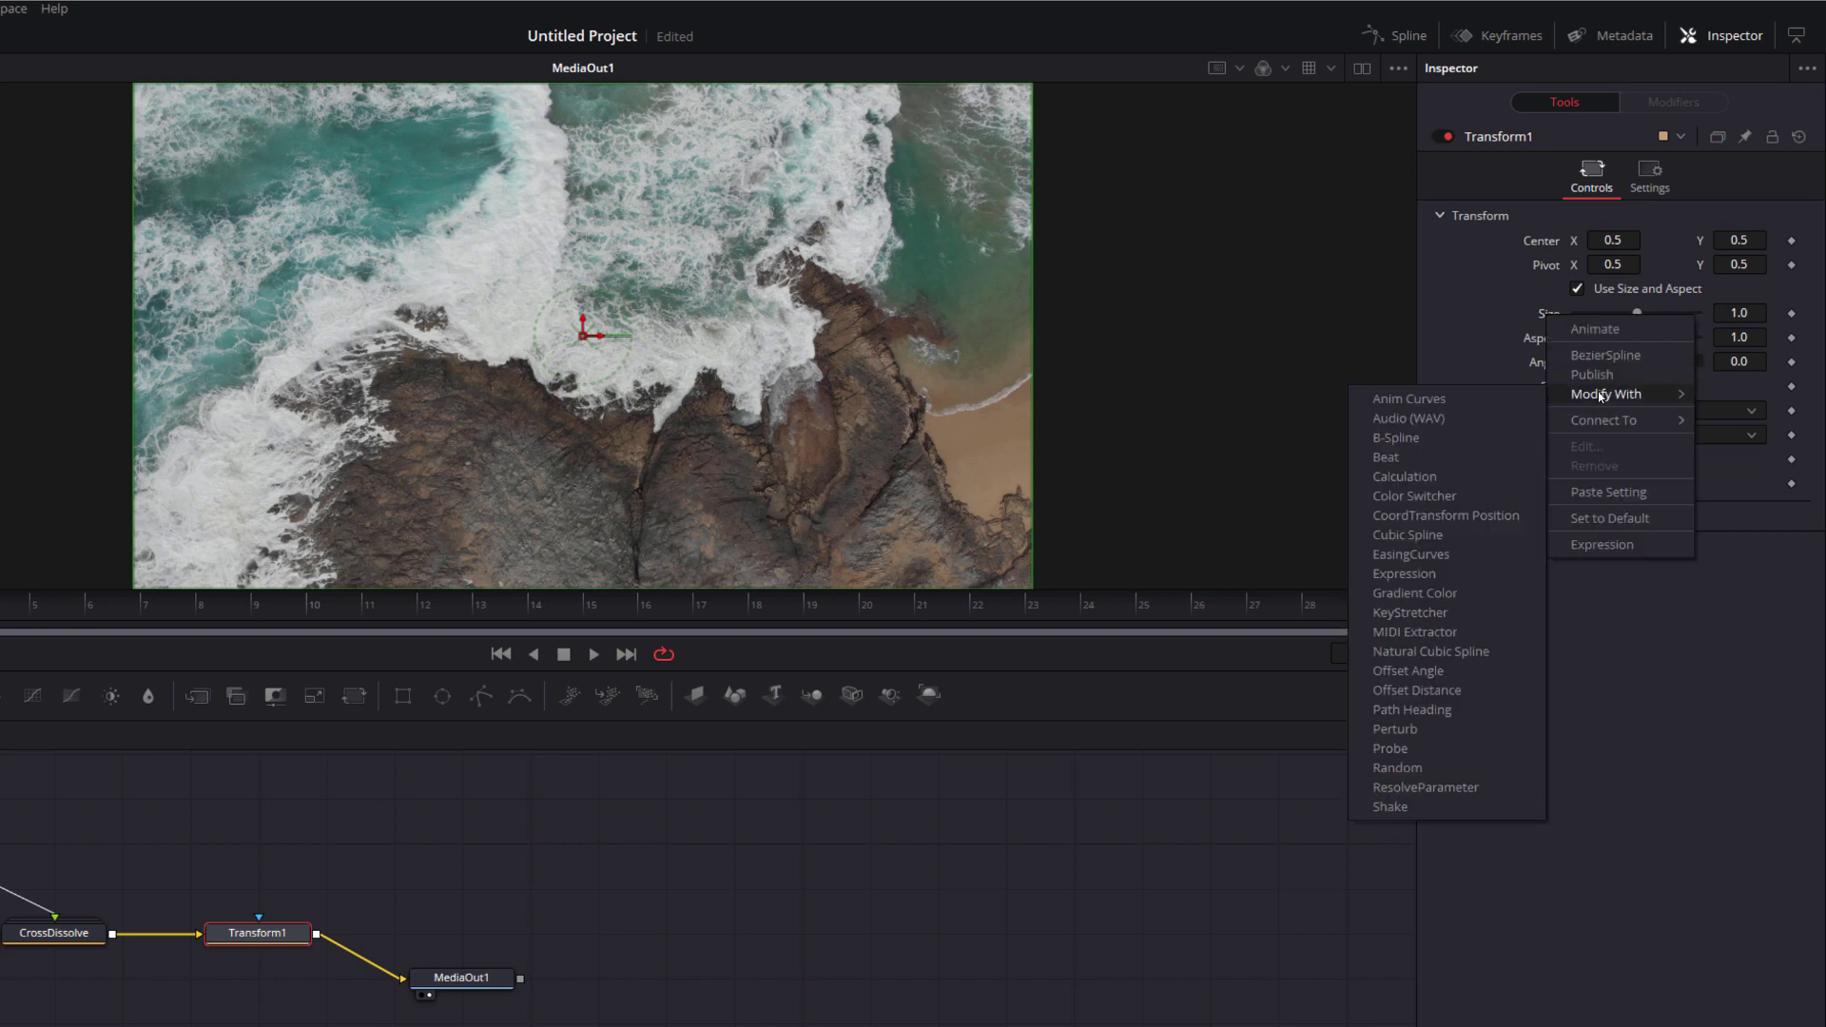
pyautogui.click(1405, 400)
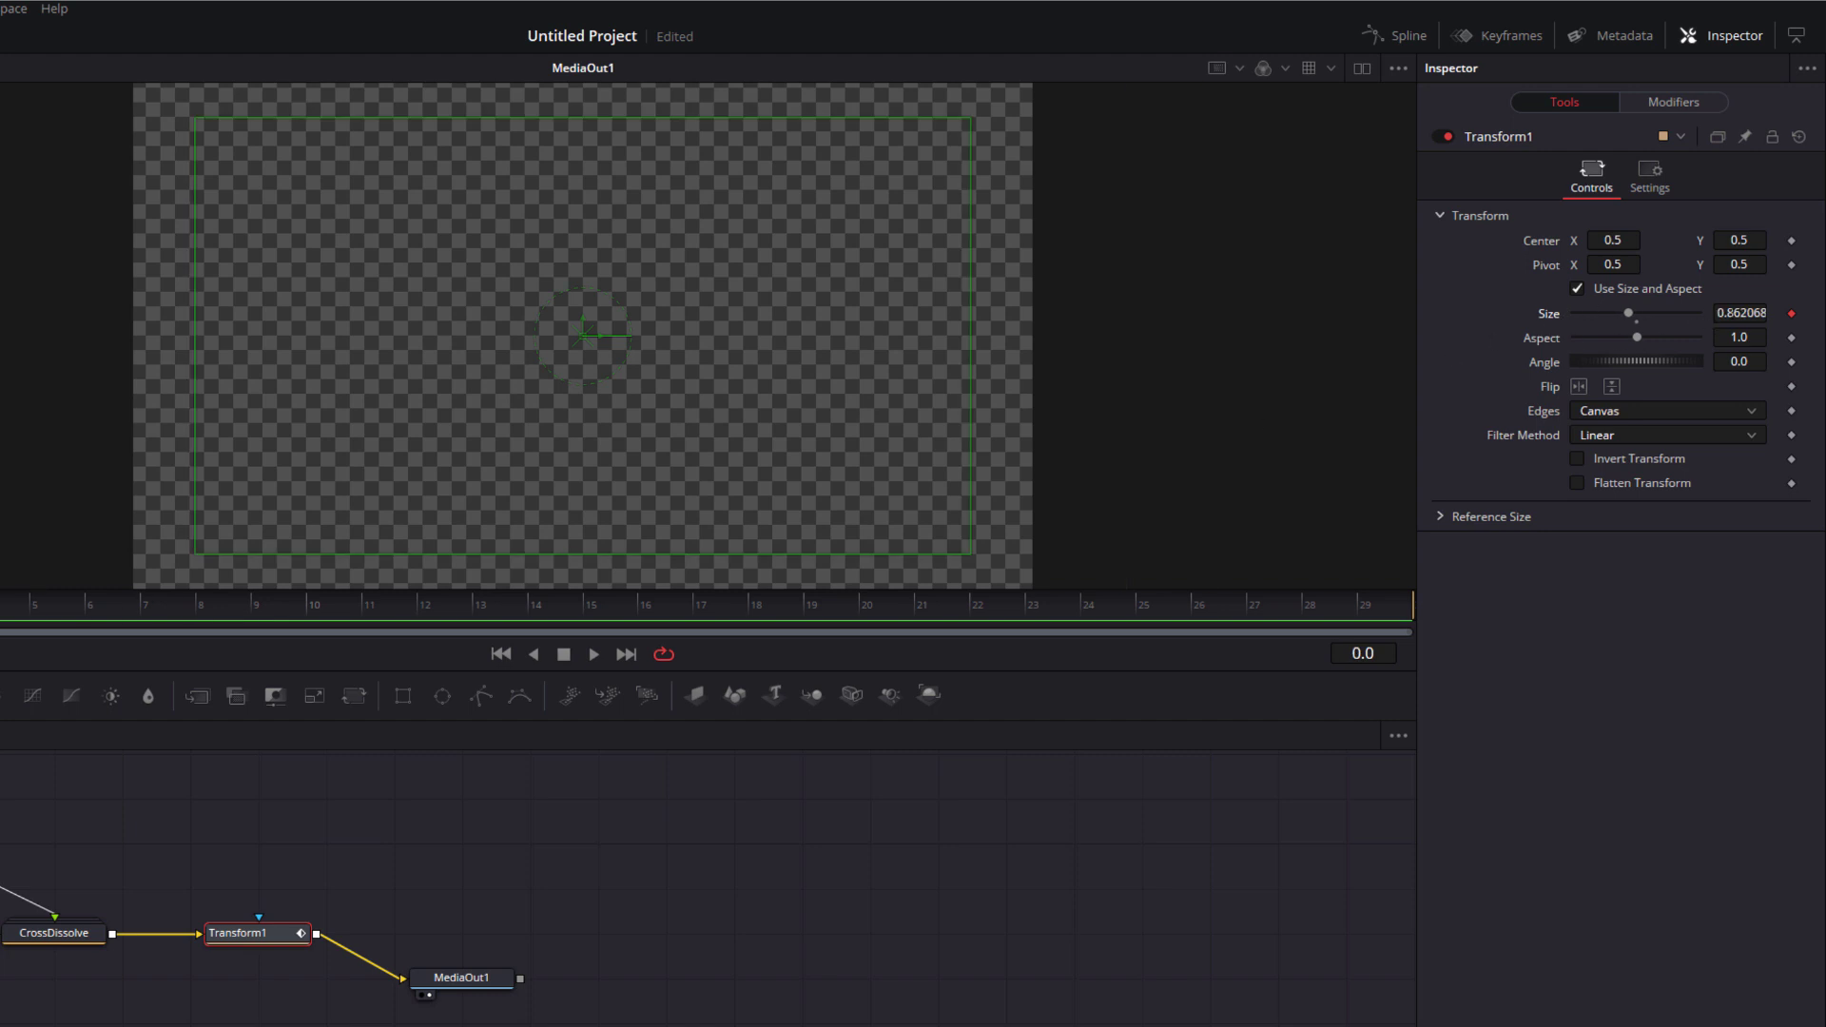
pyautogui.moveTo(216, 630); pyautogui.dragTo(1137, 630)
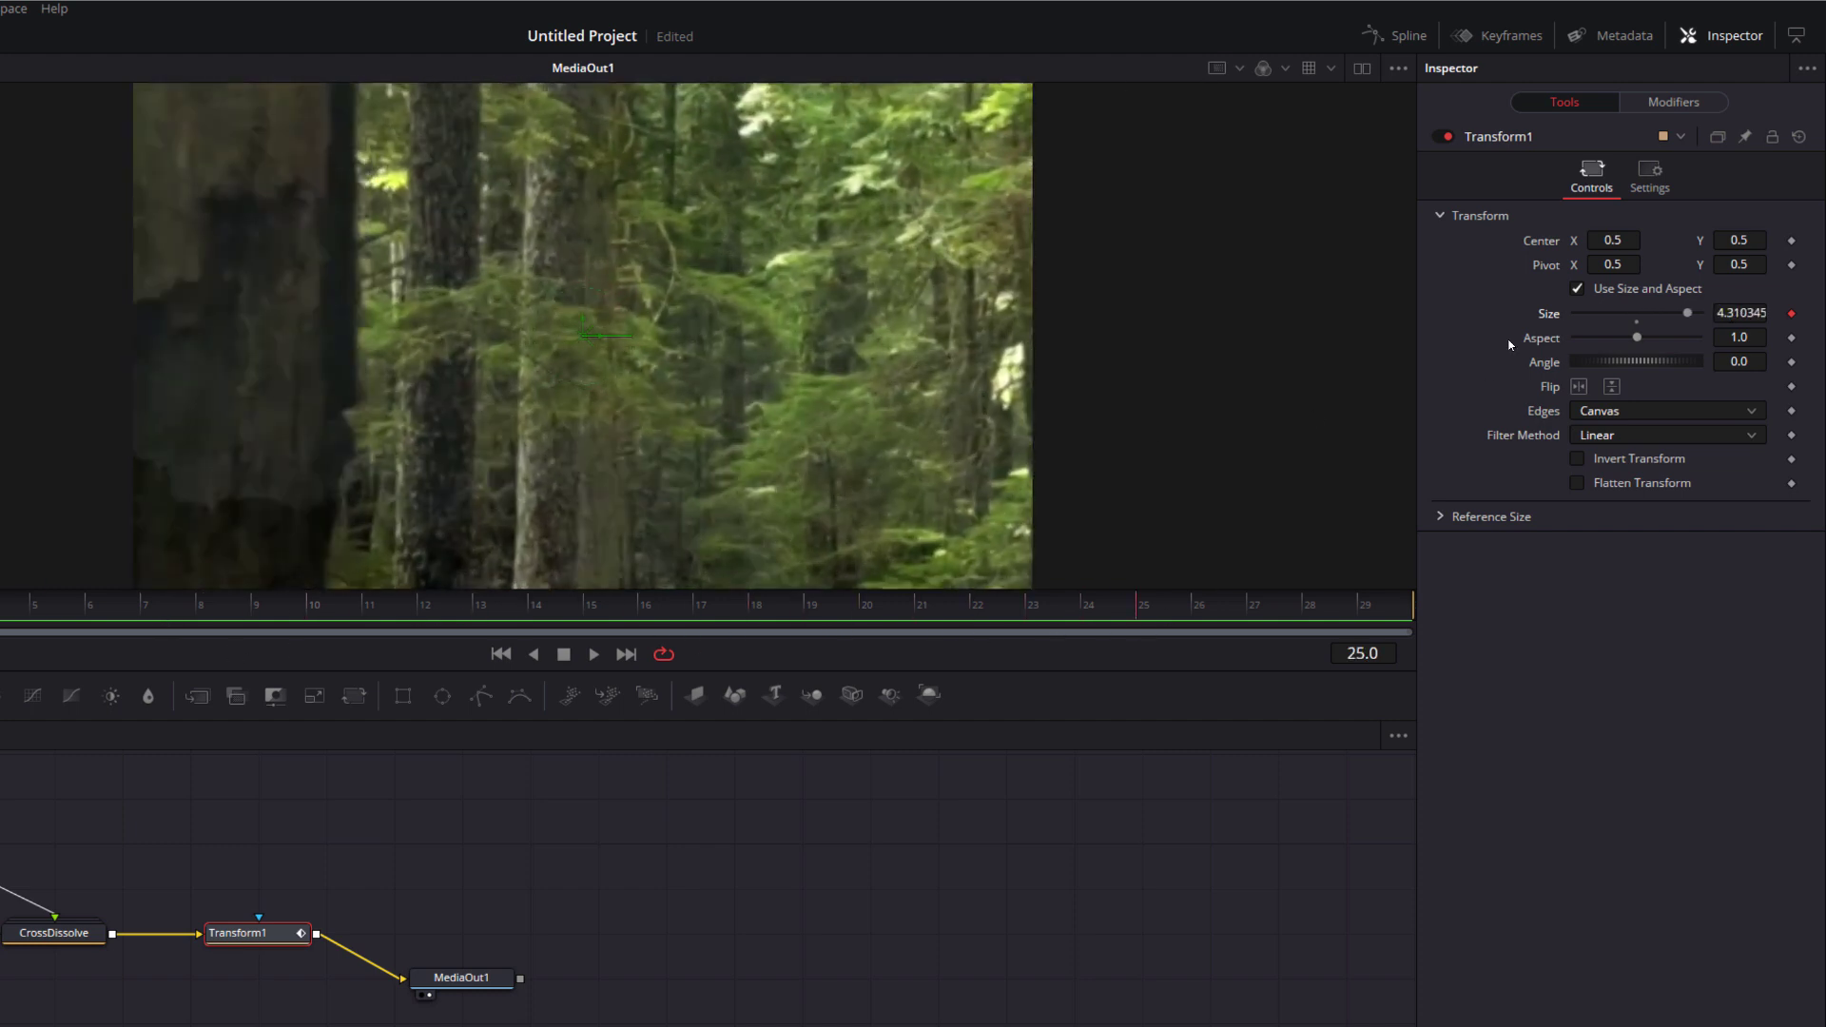
pyautogui.moveTo(1235, 601); pyautogui.dragTo(600, 617)
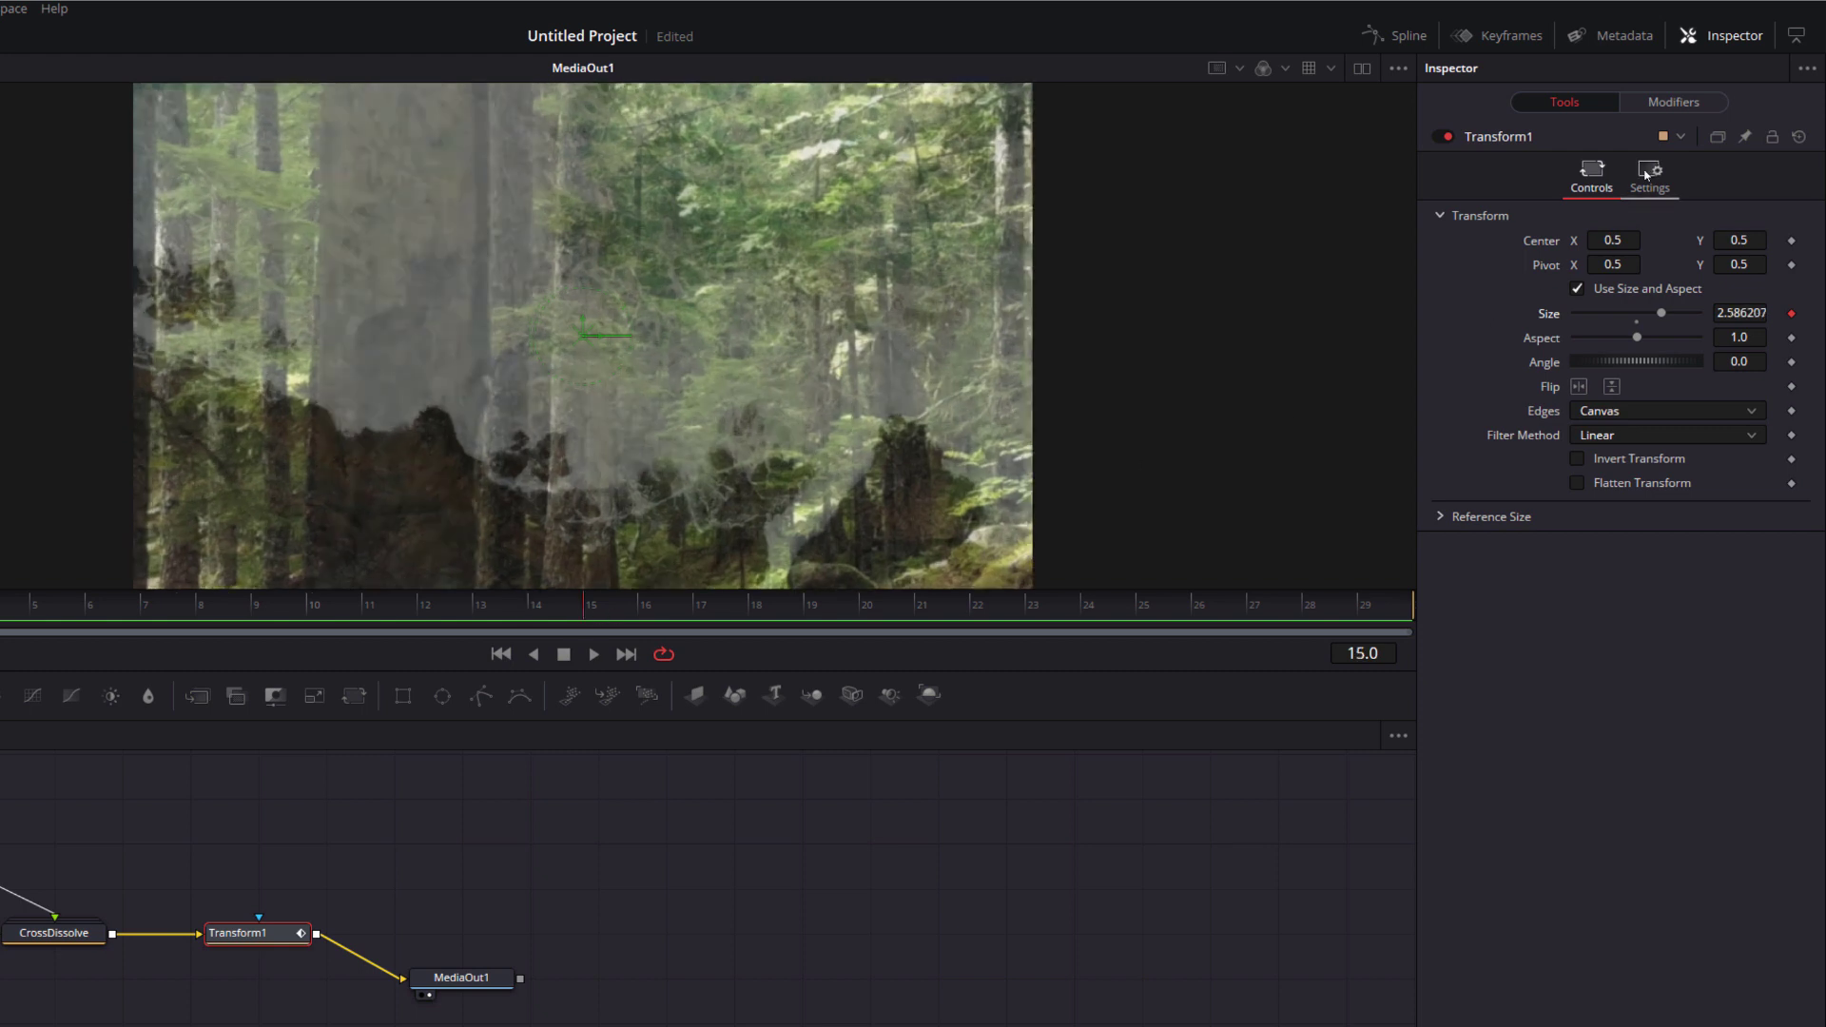
# Set the Scale of the Size's Anim Curves modifier to 1.0 and play the composition to check it.
pyautogui.click(1688, 106)
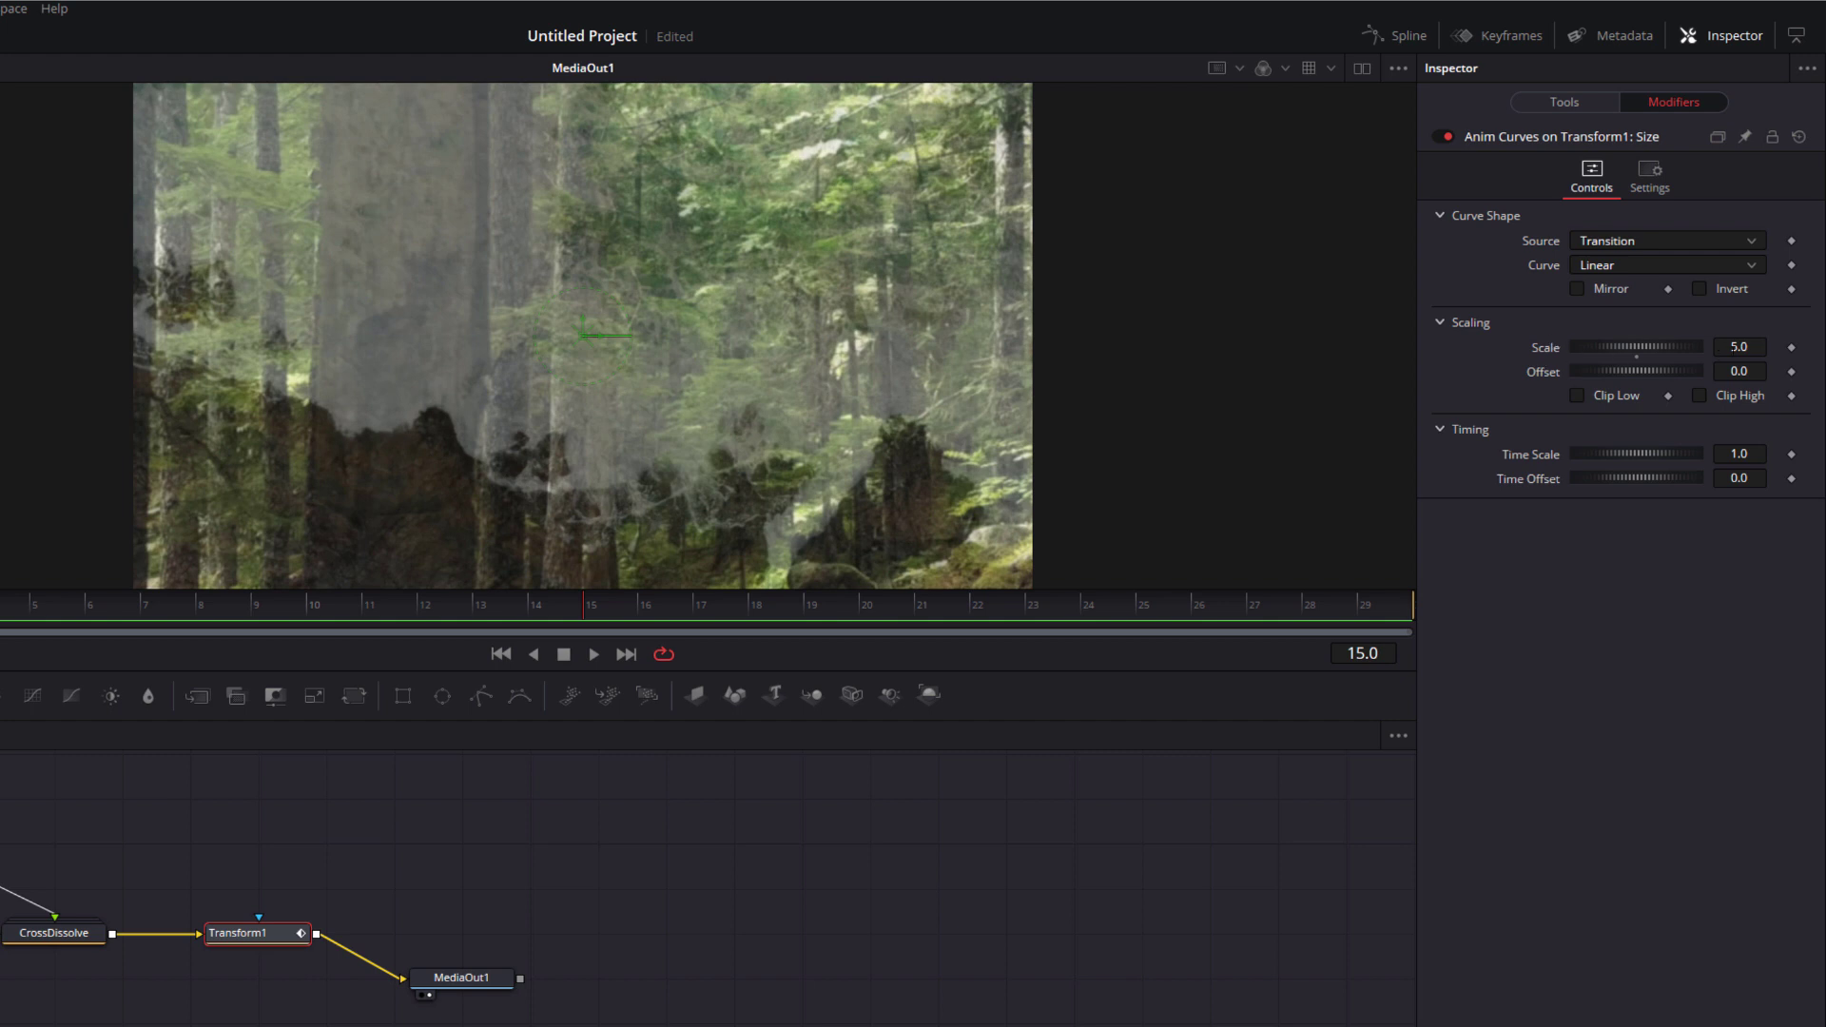
pyautogui.click(1740, 347)
pyautogui.write('1')
pyautogui.press('Return')
pyautogui.click(306, 608)
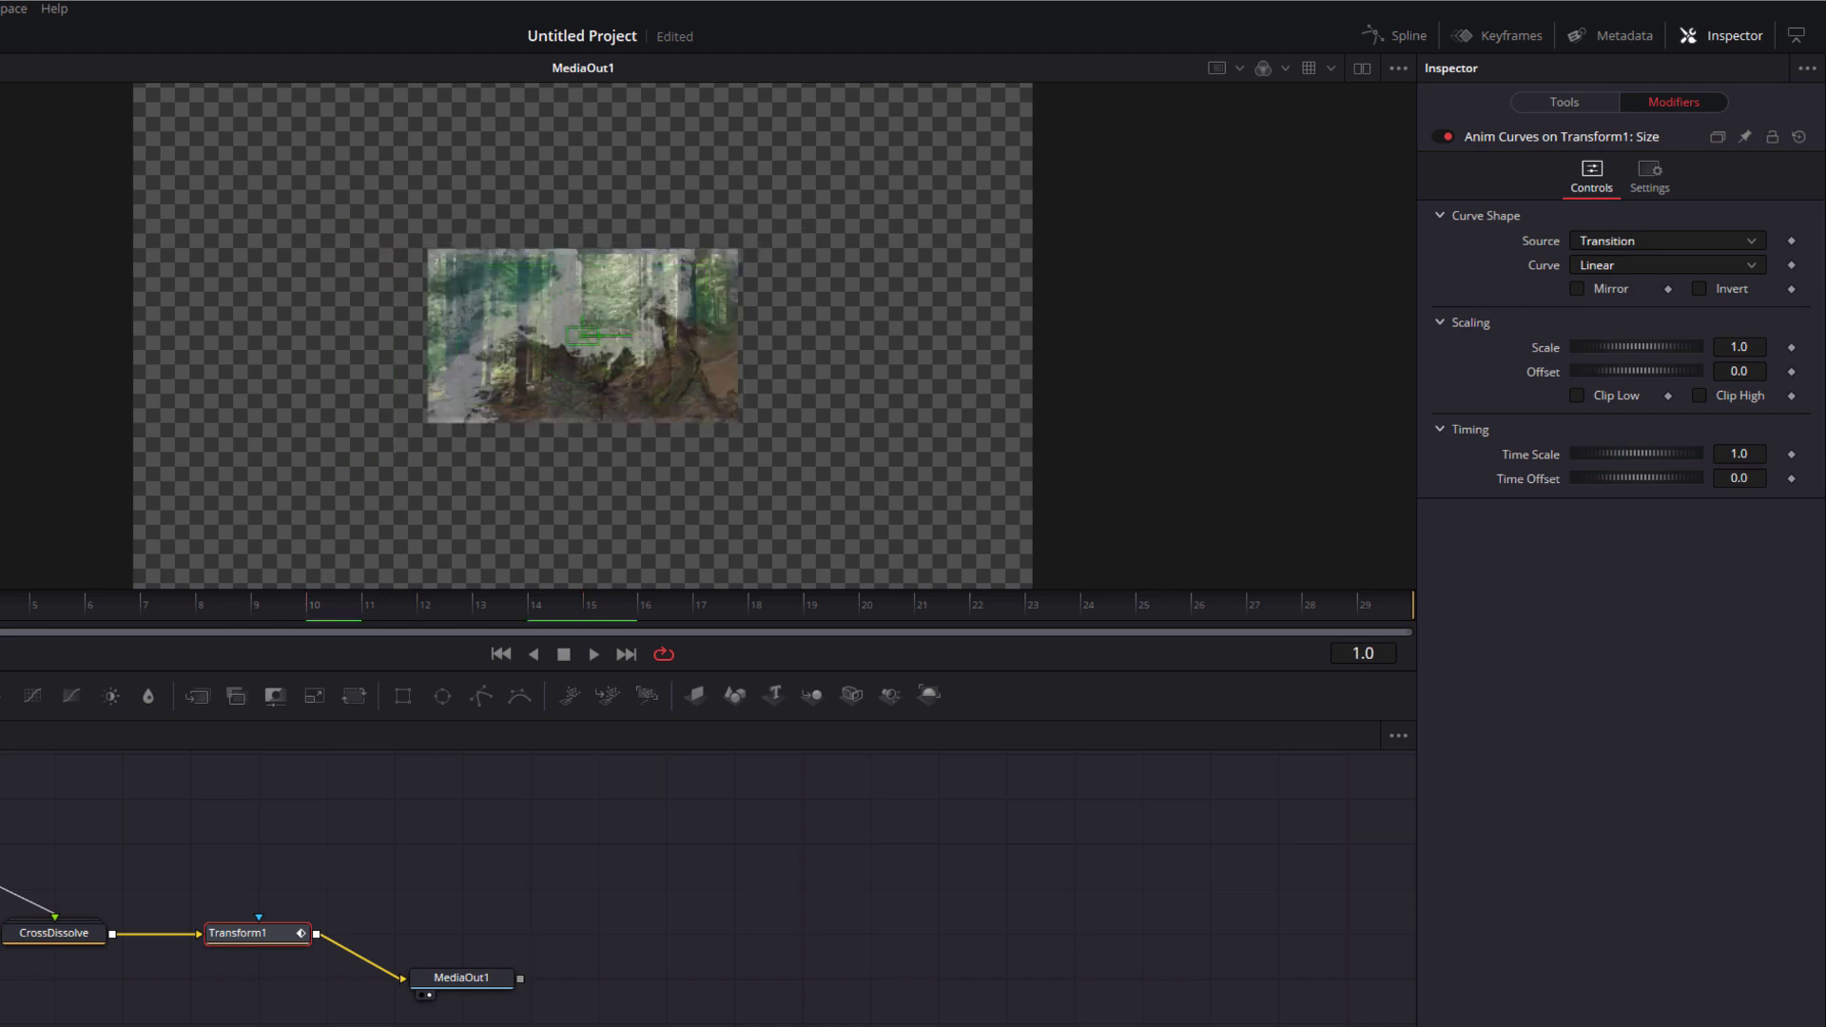
pyautogui.press('space')
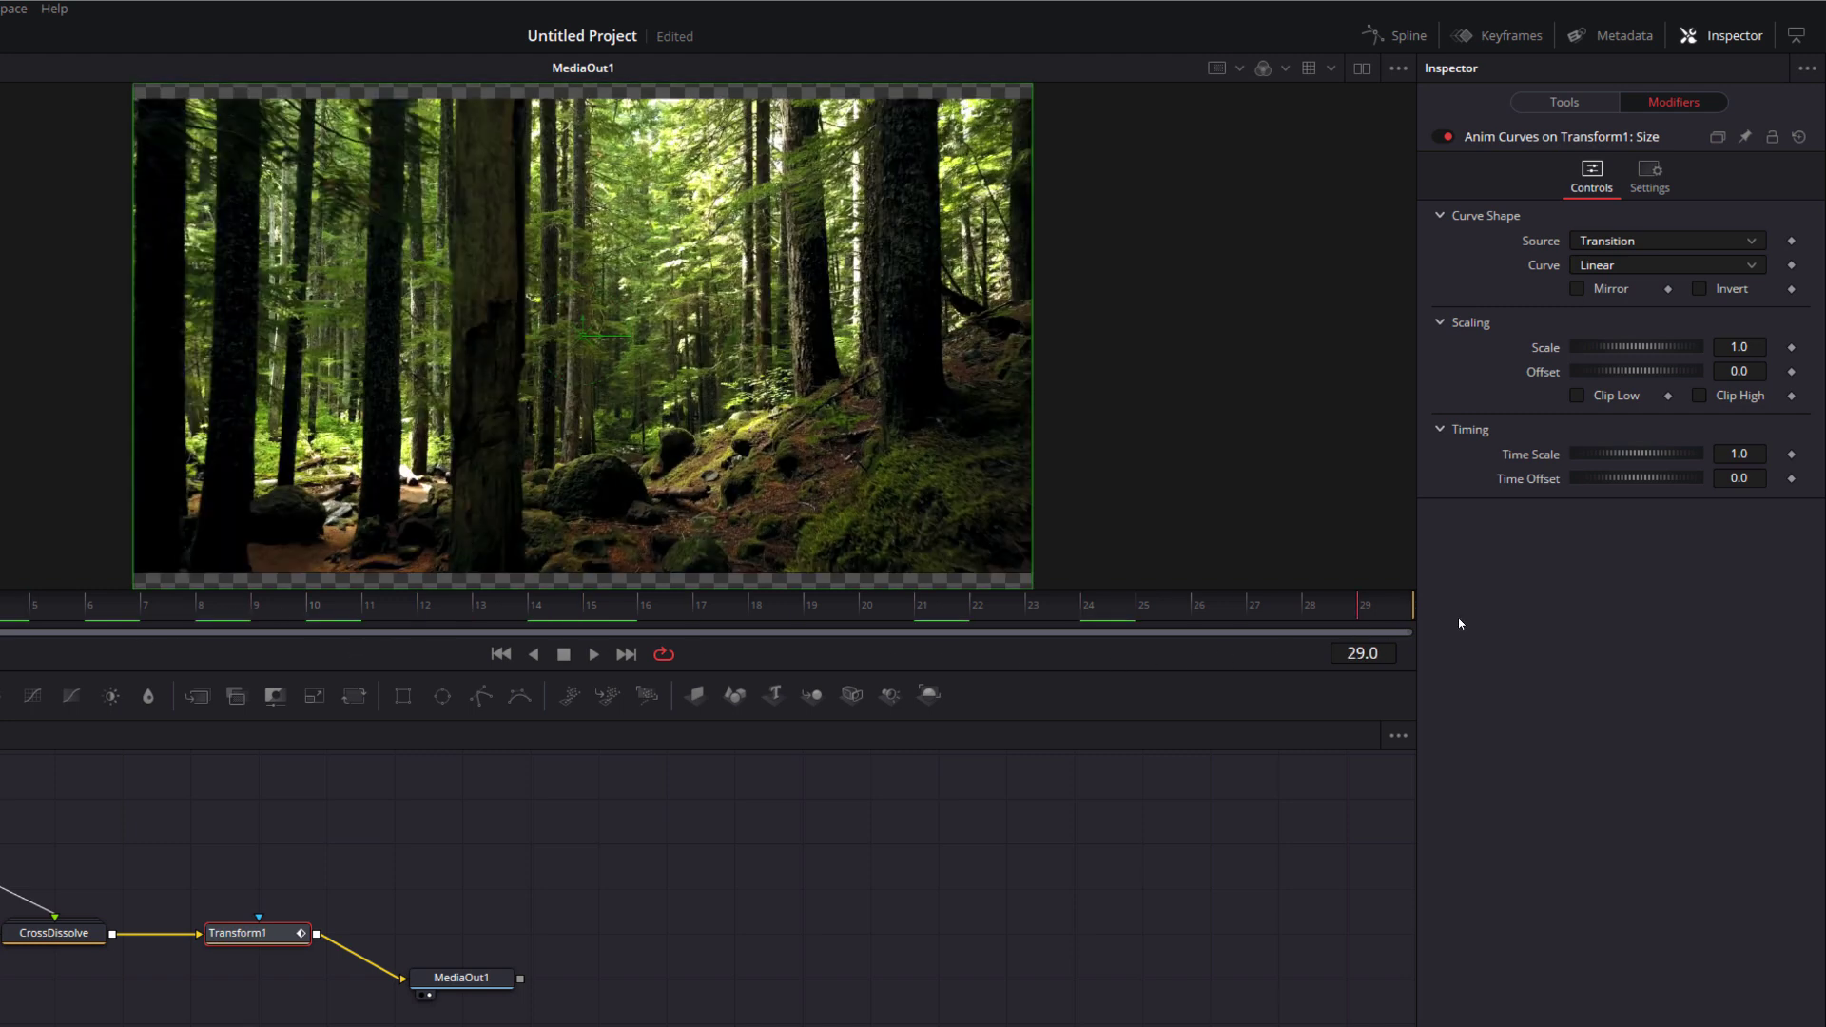
# Enable Mirror on the Anim Curves modifier of Transform1's Size, scrub through the composition to check it, and save the project.
pyautogui.moveTo(854, 613); pyautogui.dragTo(605, 614)
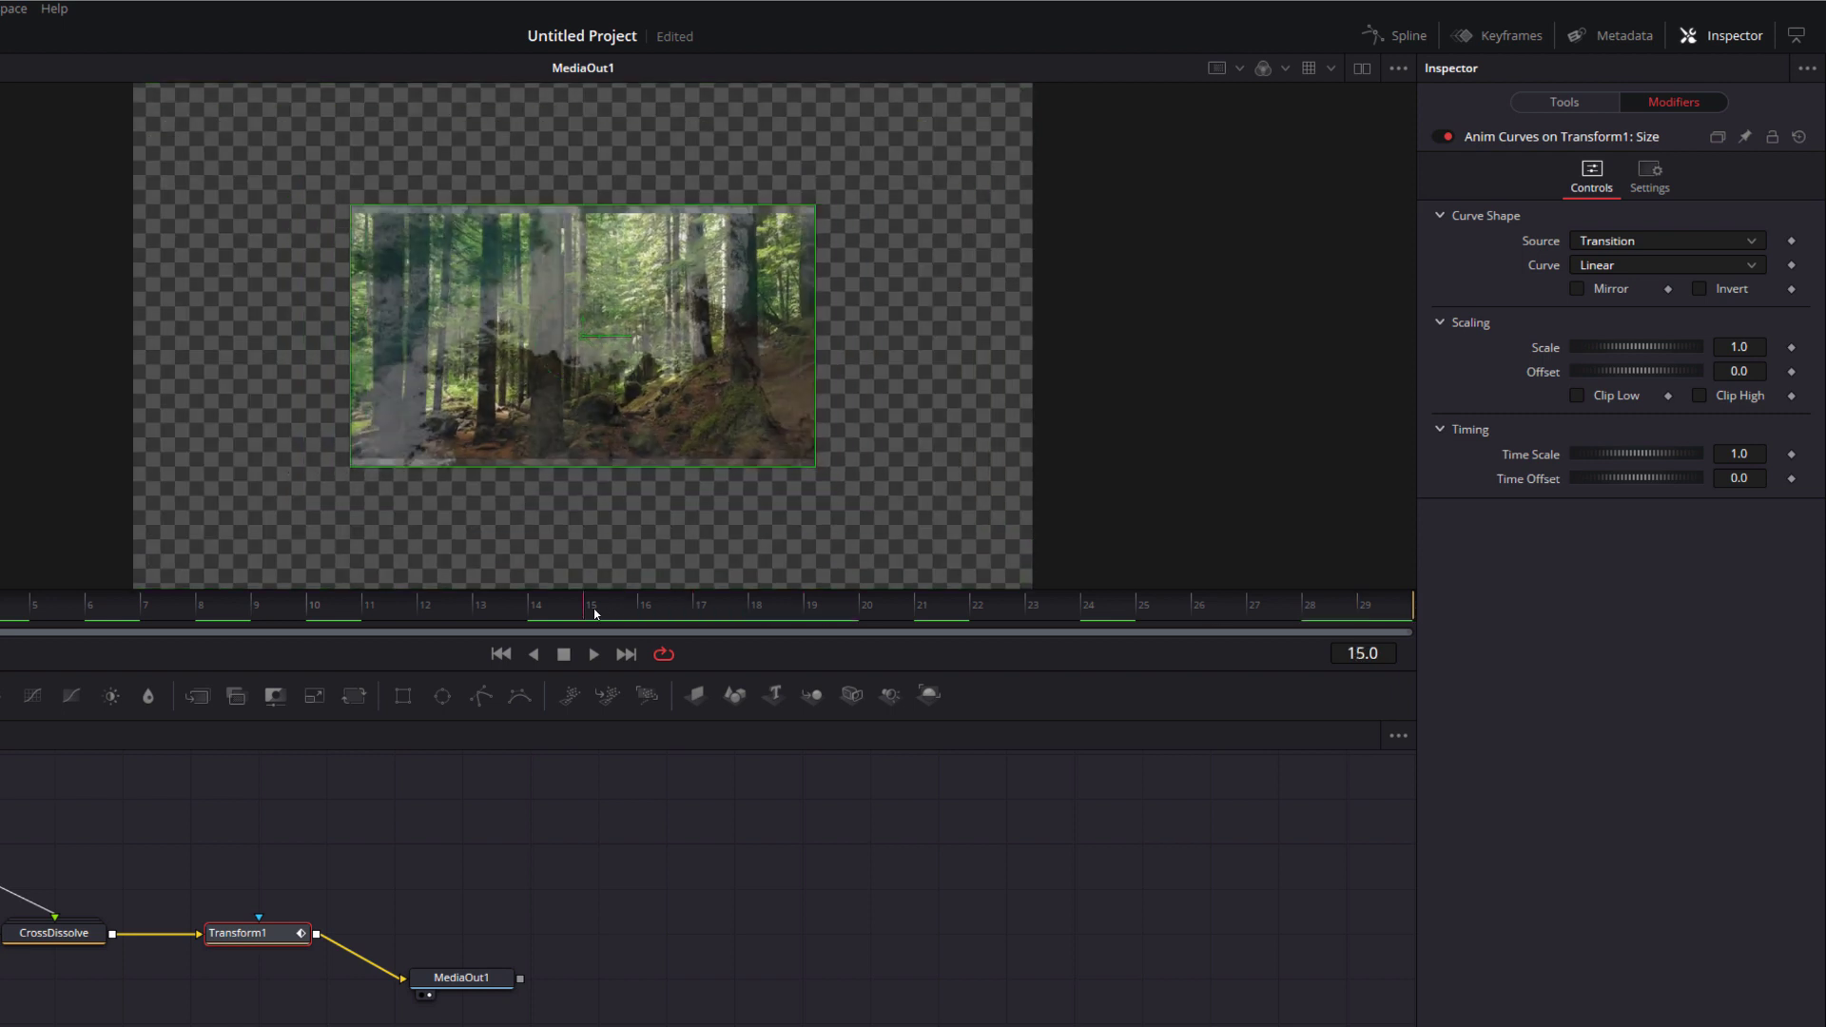
pyautogui.click(1578, 290)
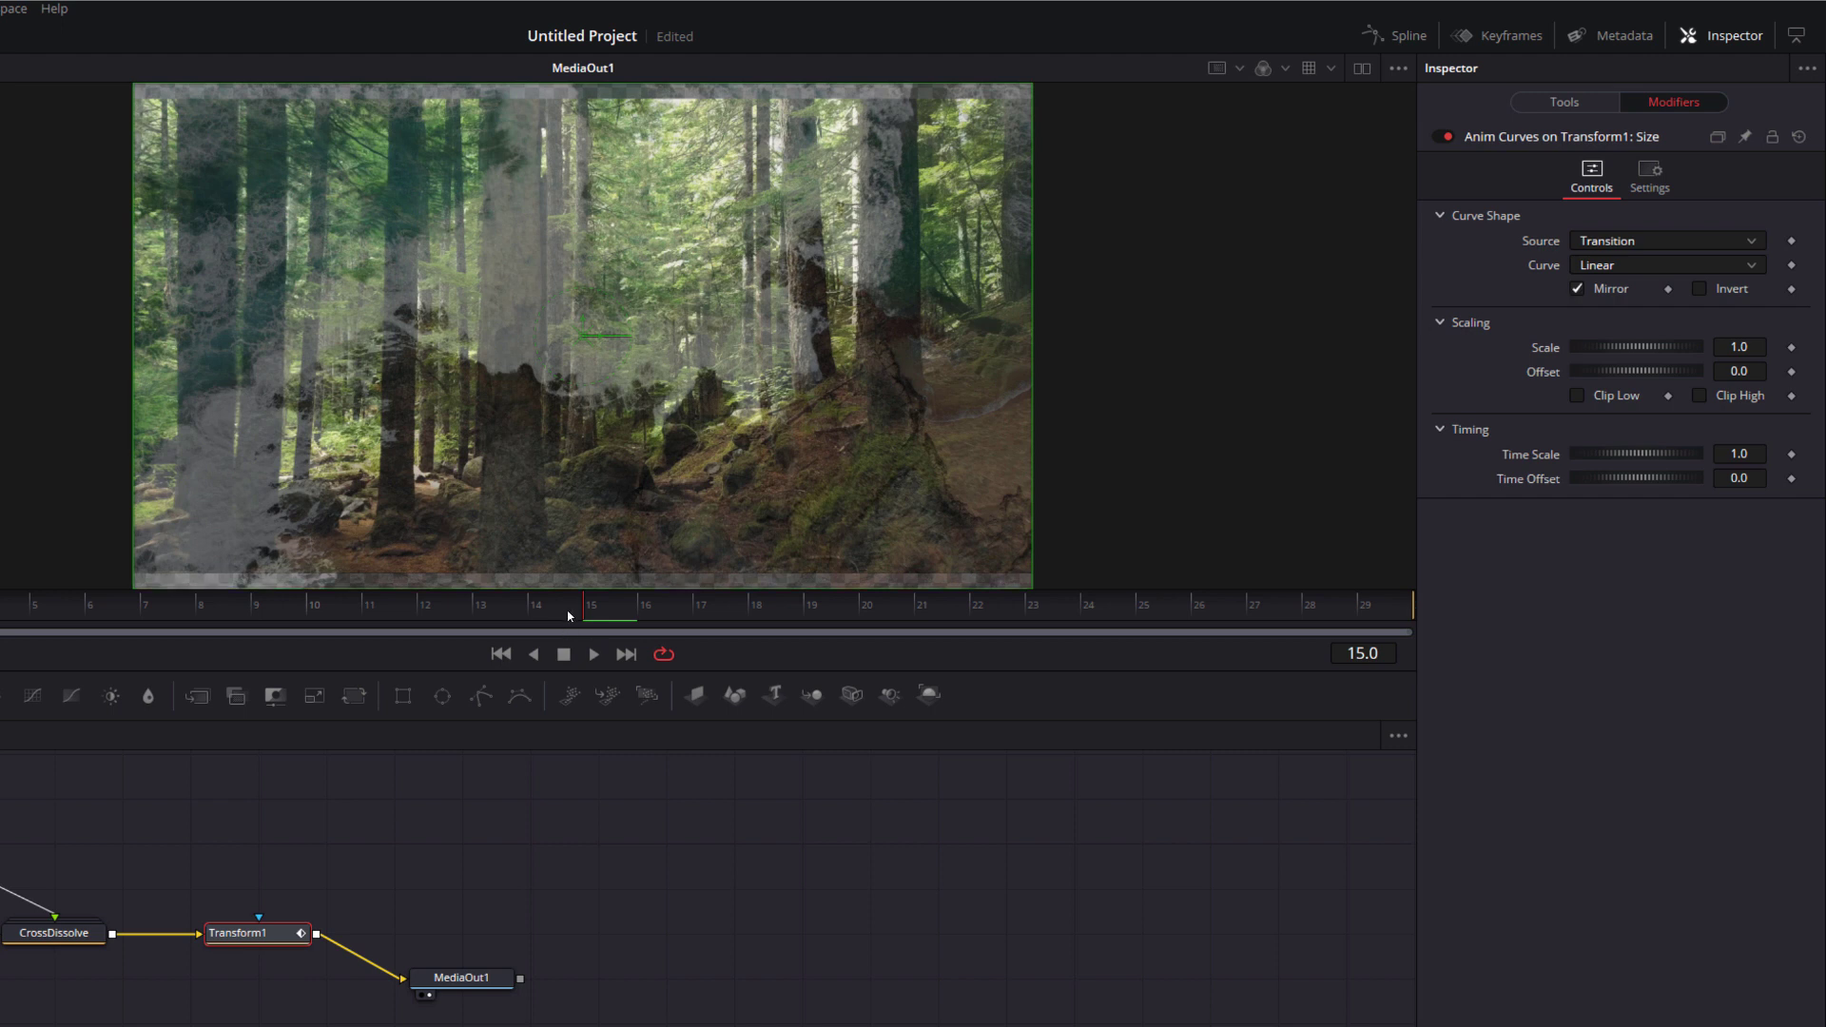
pyautogui.press('Left')
pyautogui.press('Home')
pyautogui.moveTo(200, 605); pyautogui.dragTo(825, 624)
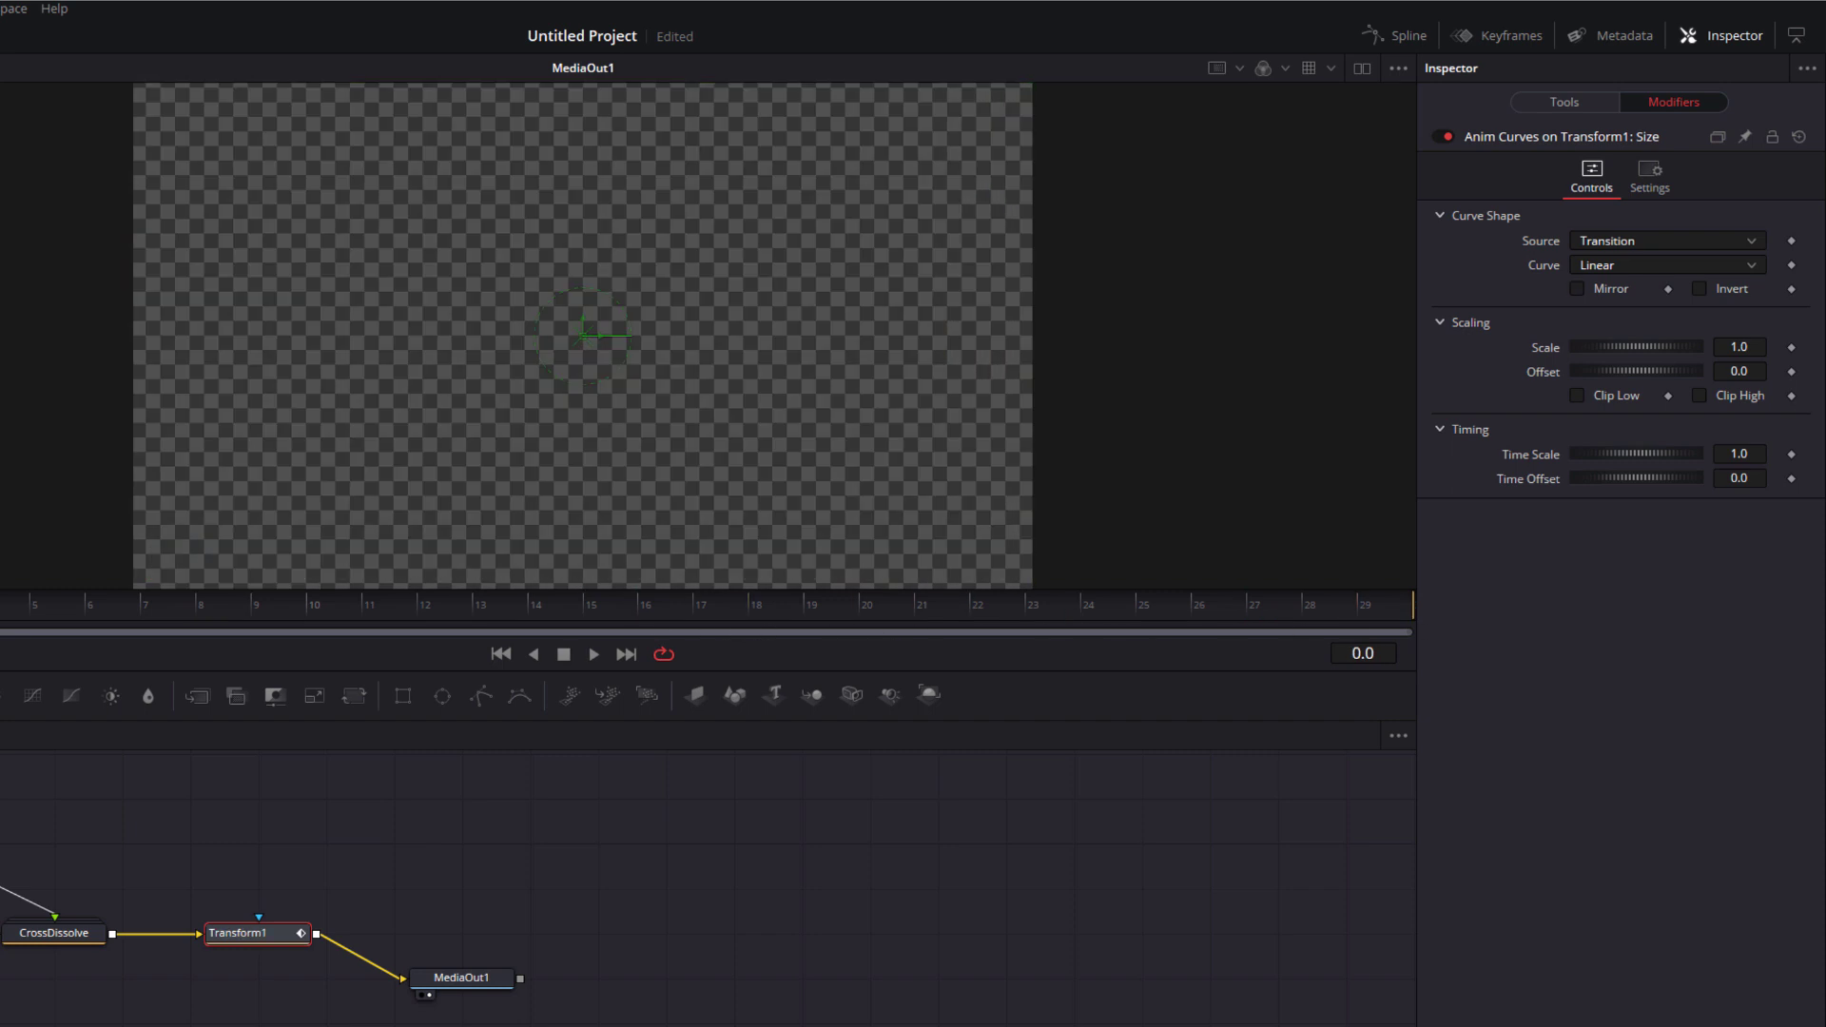
pyautogui.moveTo(0, 614); pyautogui.dragTo(0, 616)
pyautogui.hotkey('ctrl', 's')
# Set the Offset of the Size's Anim Curves to 1.0, then scrub and play the composition to check the zoom.
pyautogui.click(1753, 369)
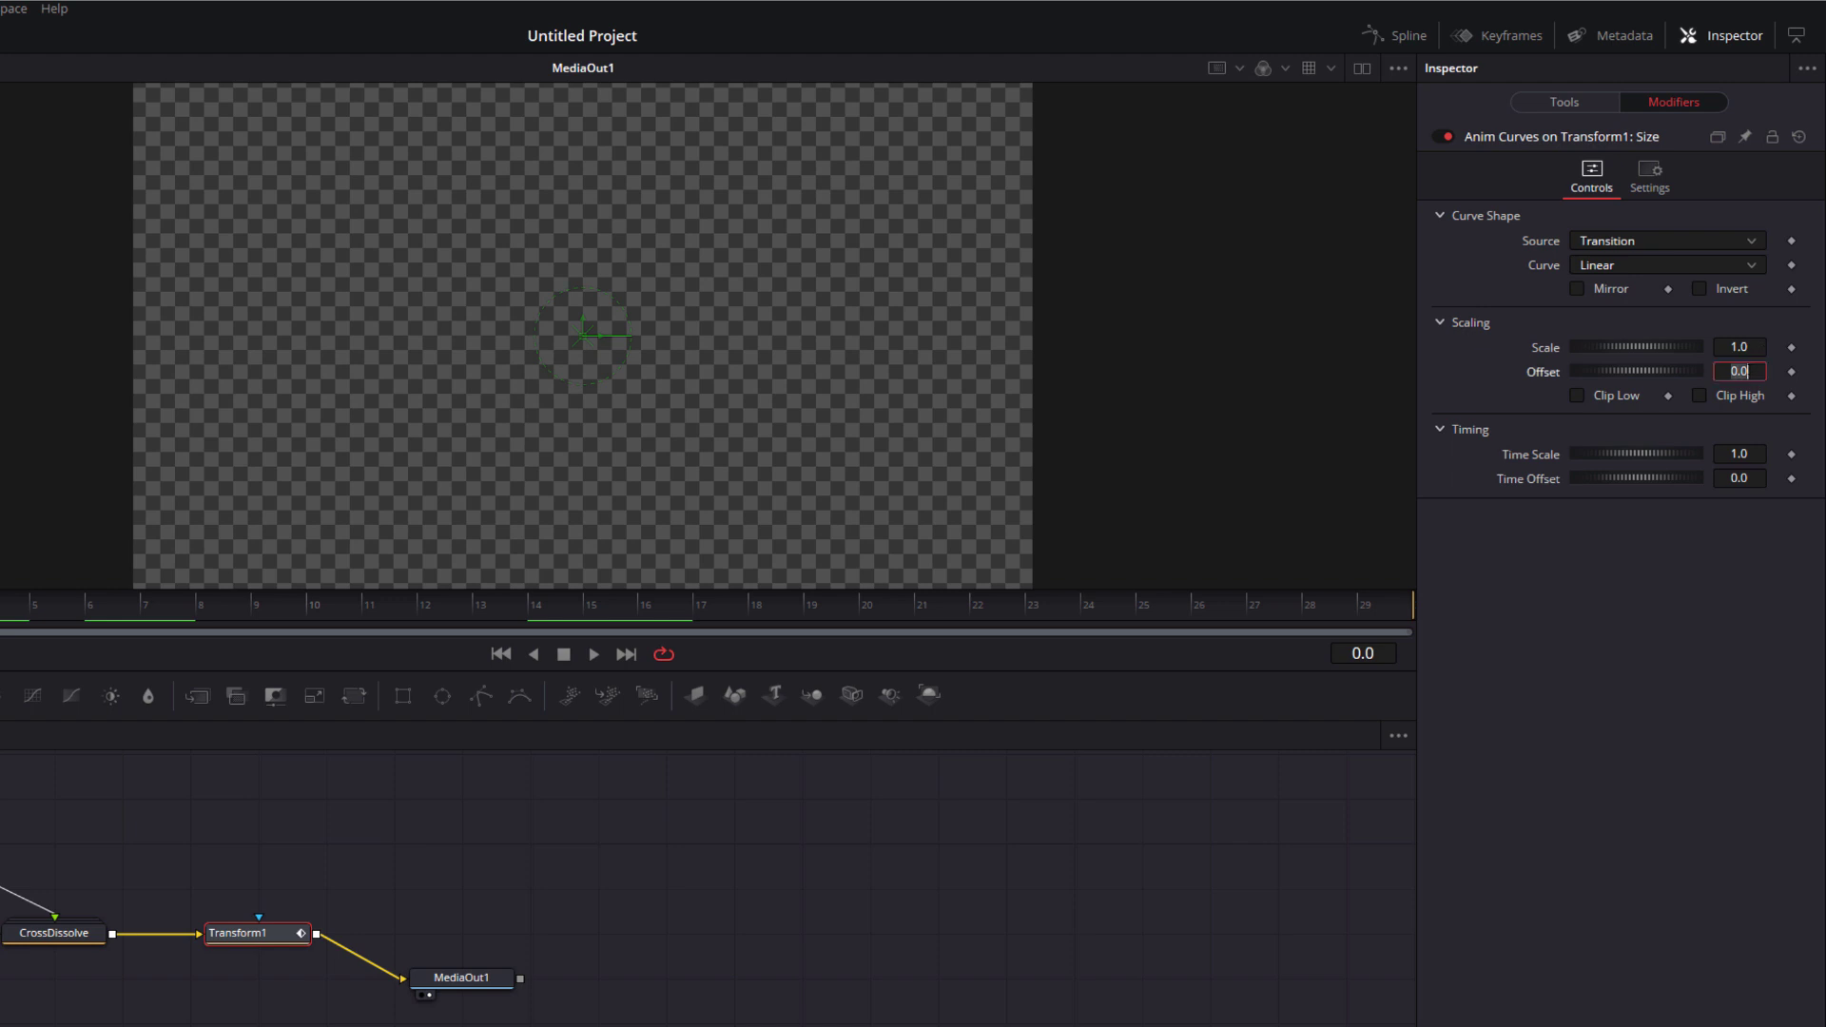
pyautogui.write('1')
pyautogui.press('Return')
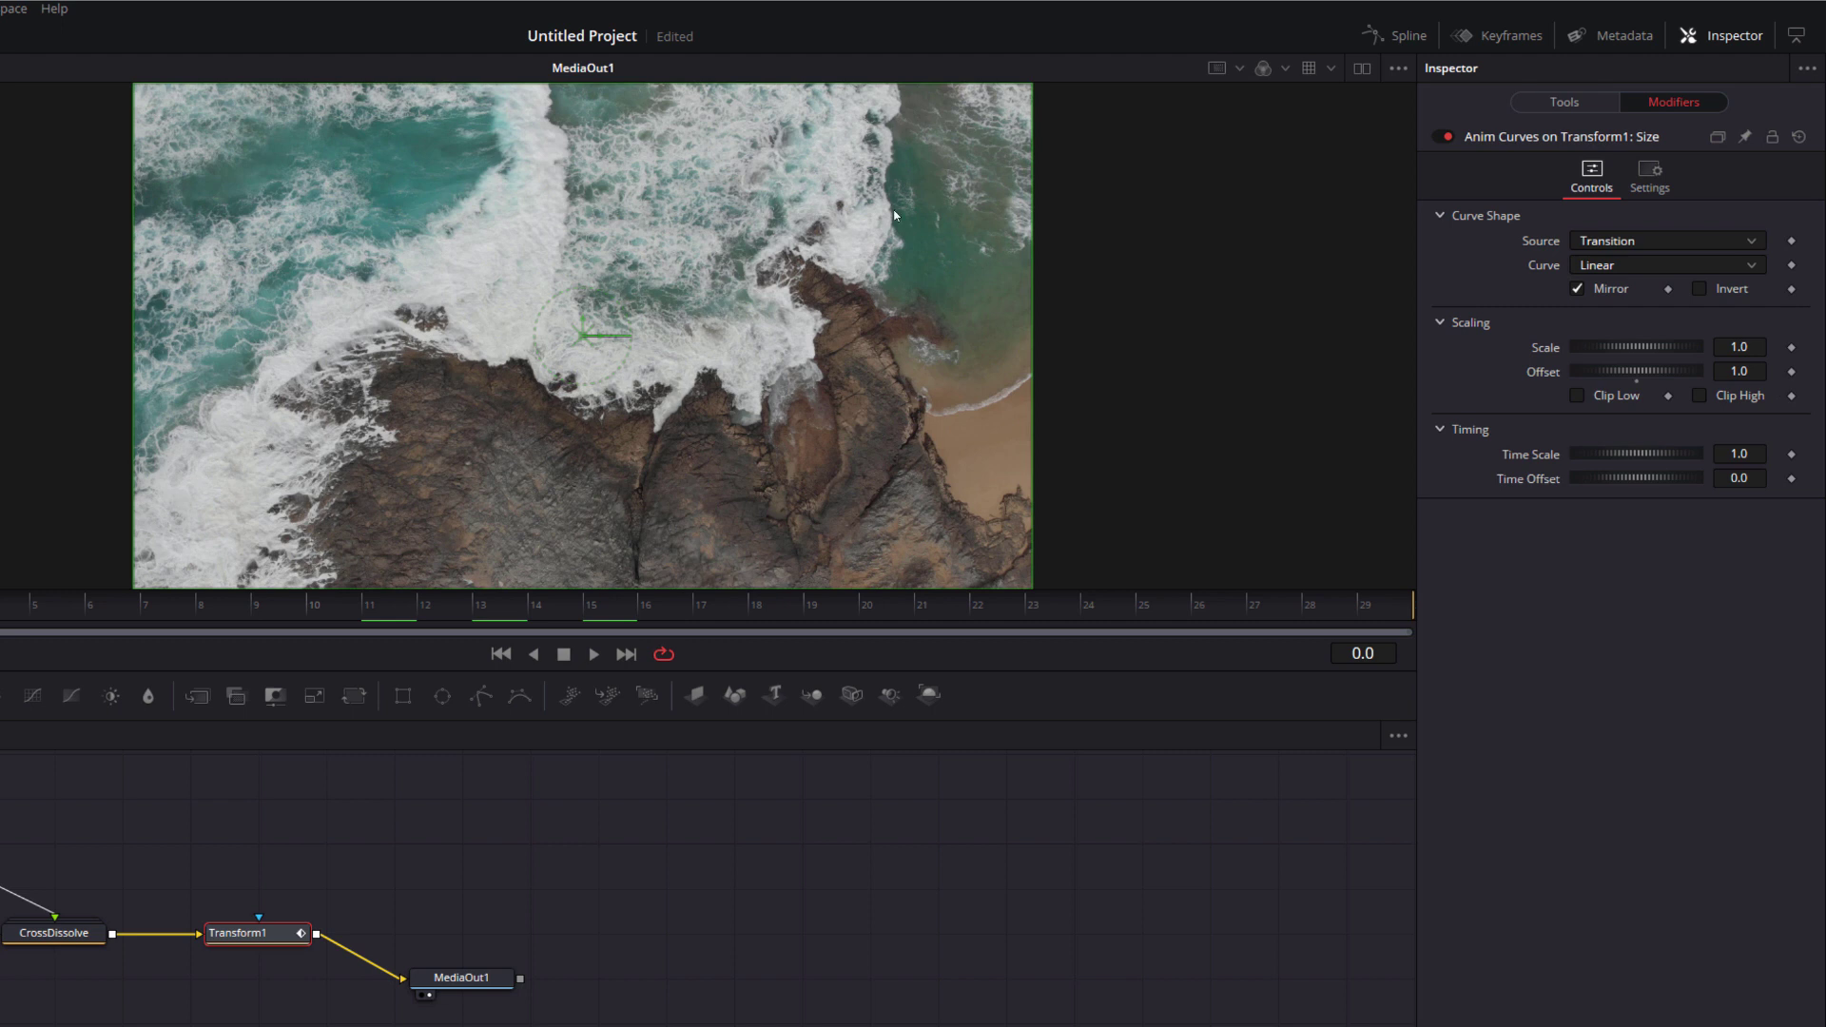
pyautogui.moveTo(34, 615); pyautogui.dragTo(1445, 618)
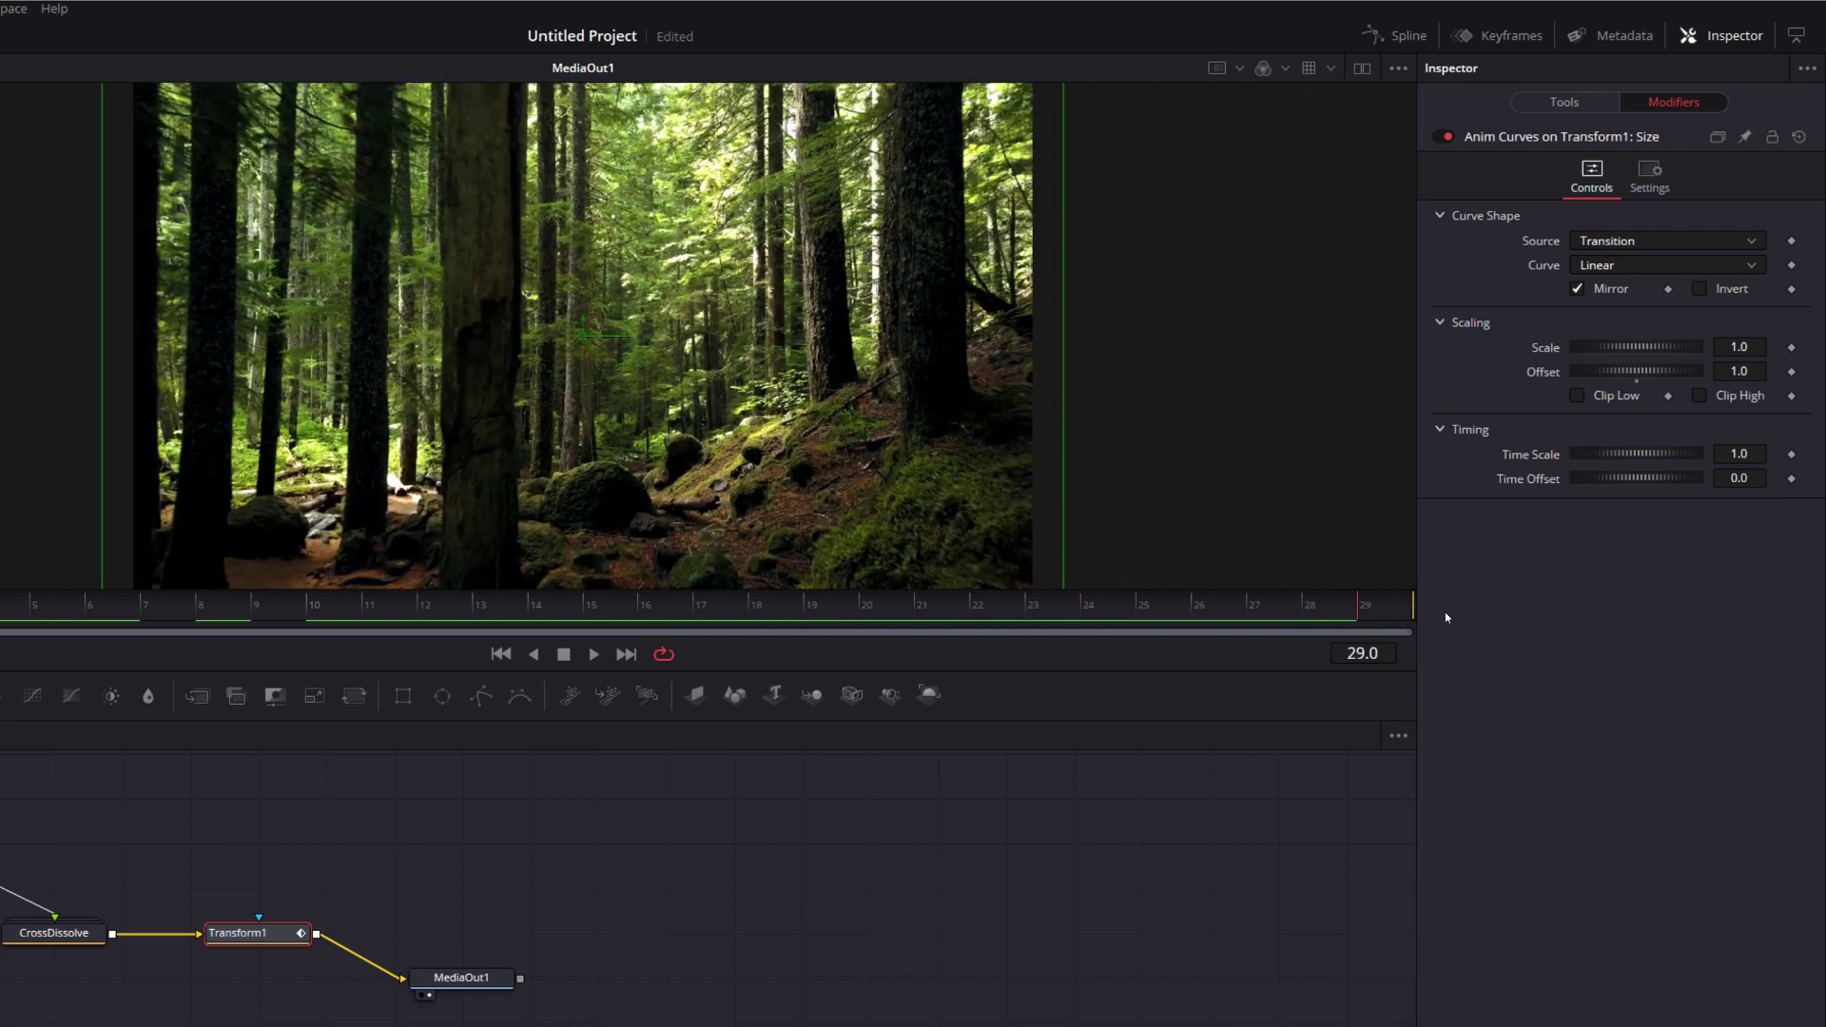
pyautogui.press('space')
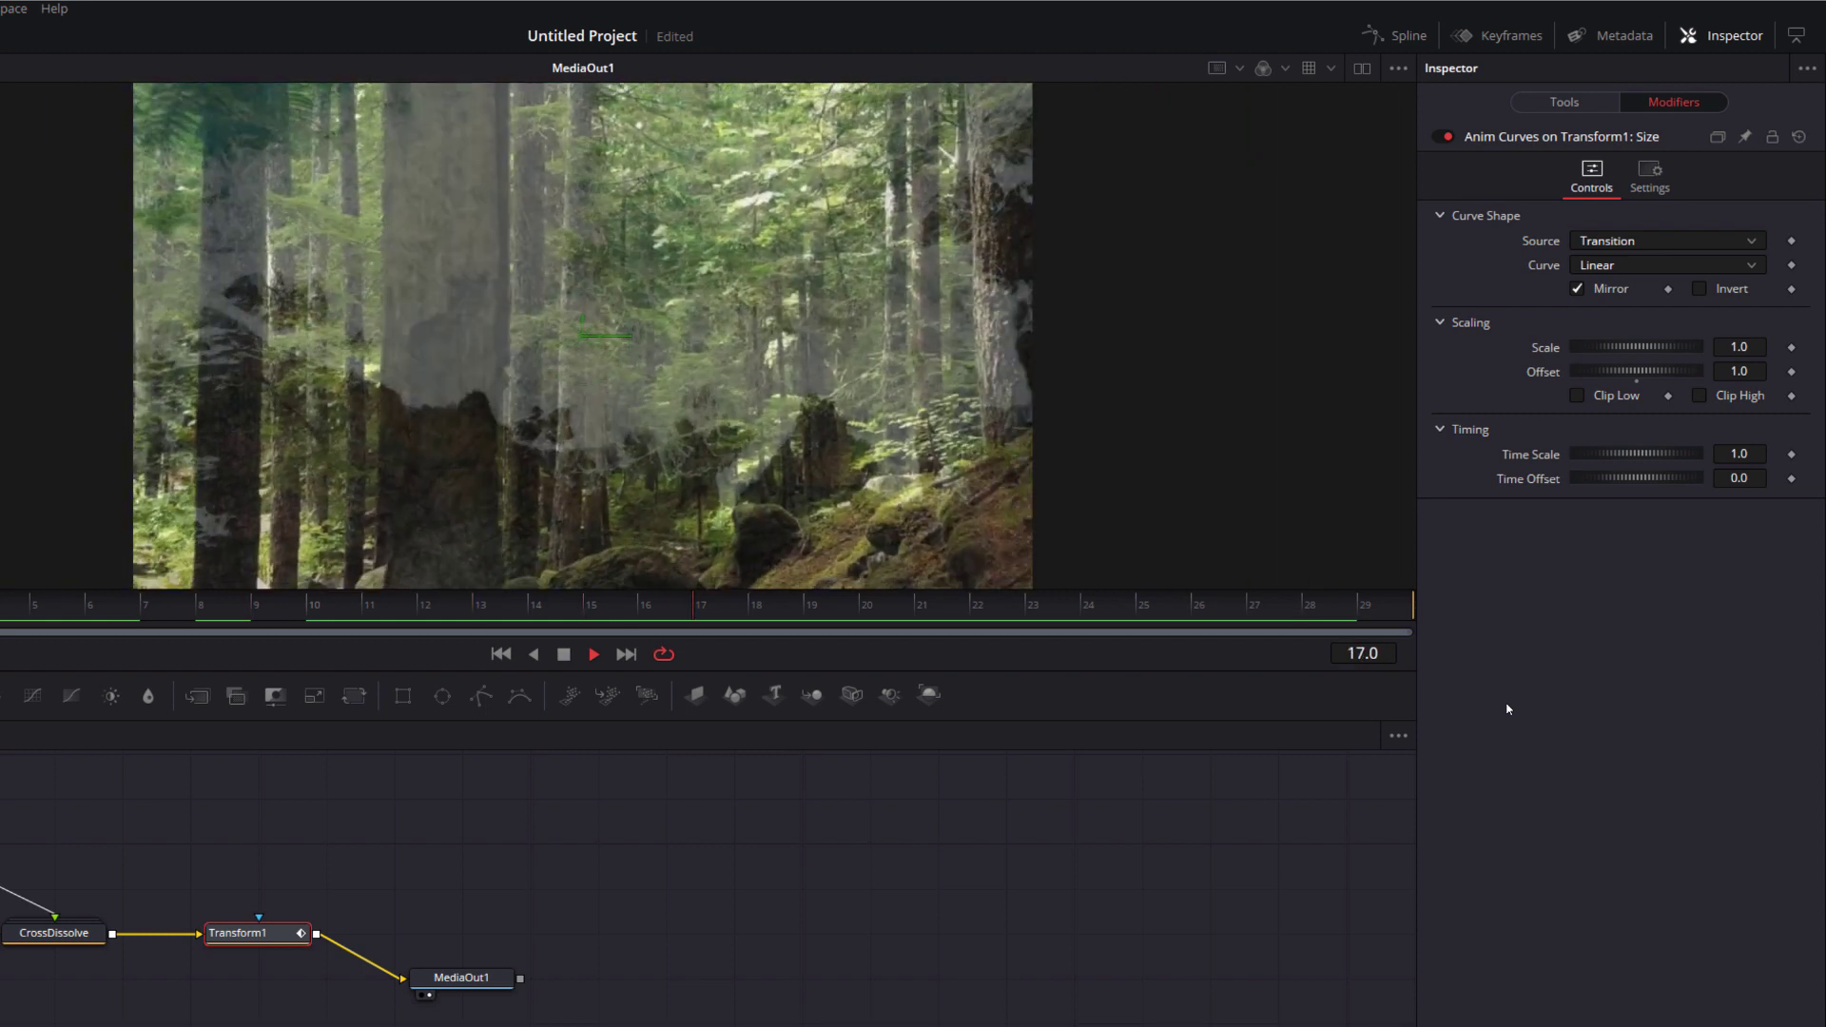
pyautogui.press('space')
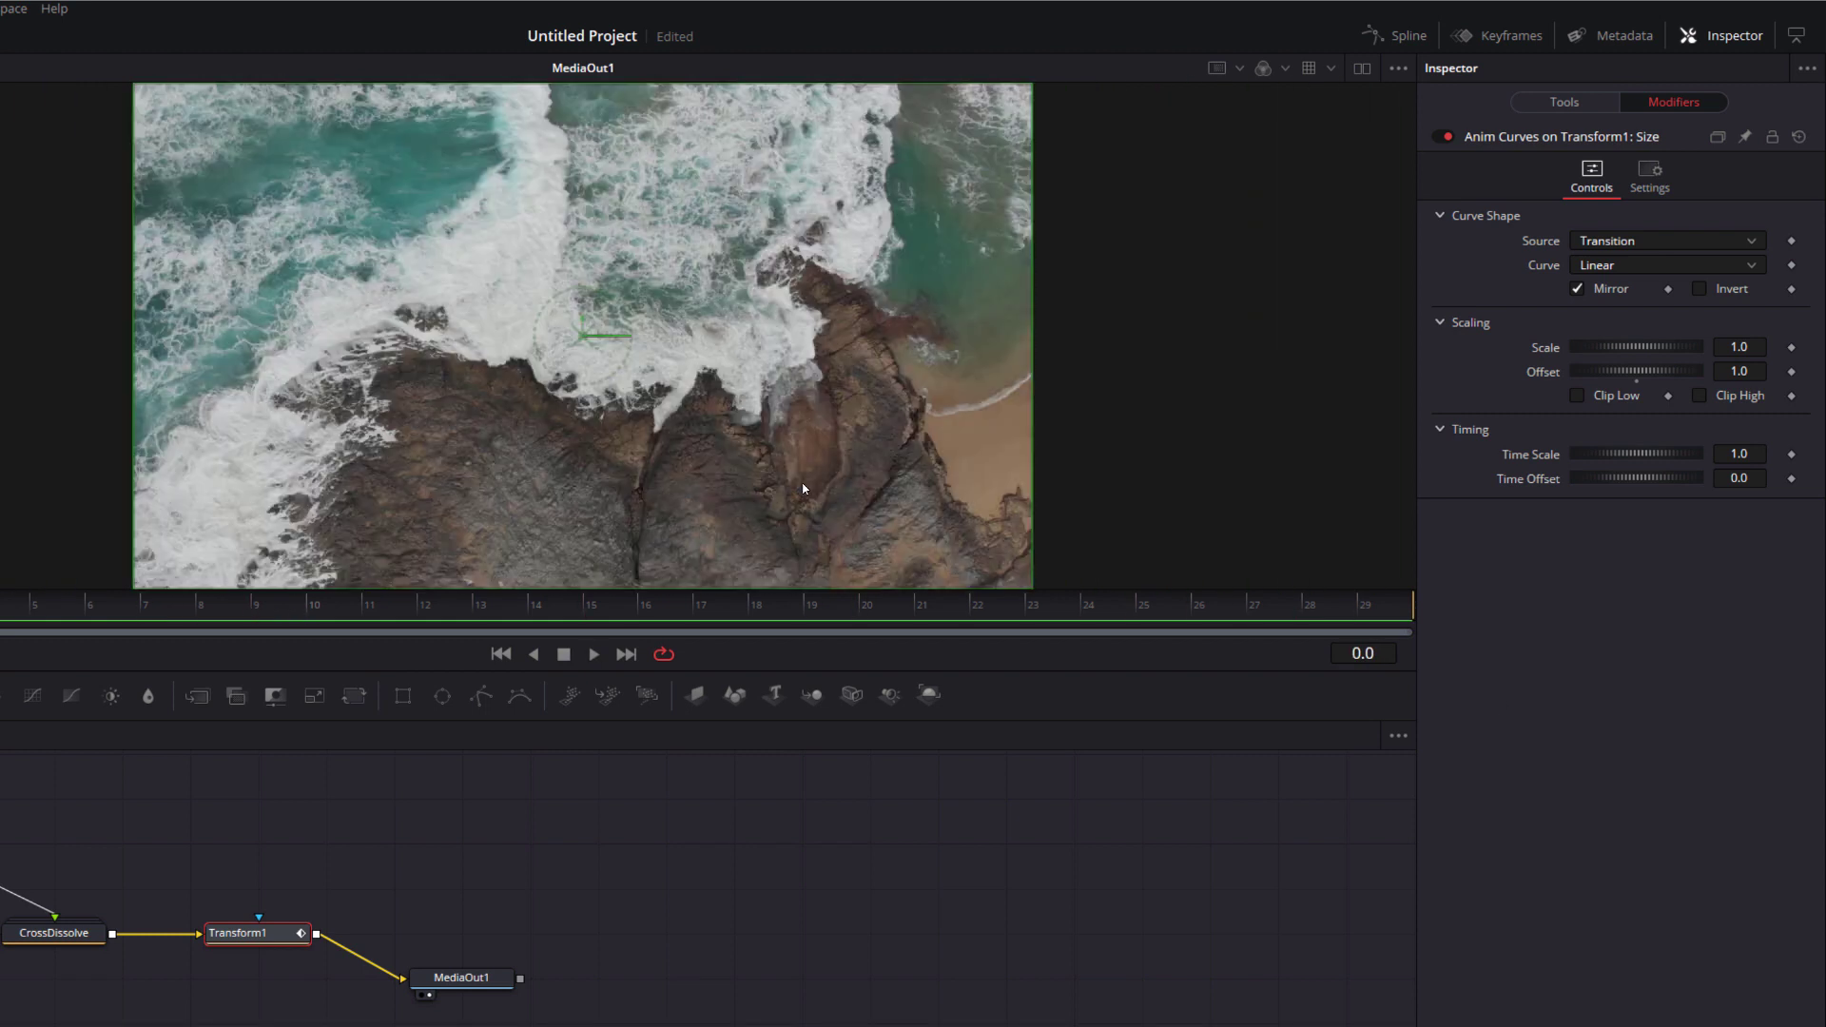
# Change the Size's Anim Curves to an Easing curve with Expo for both In and Out, and play the result.
pyautogui.click(1617, 266)
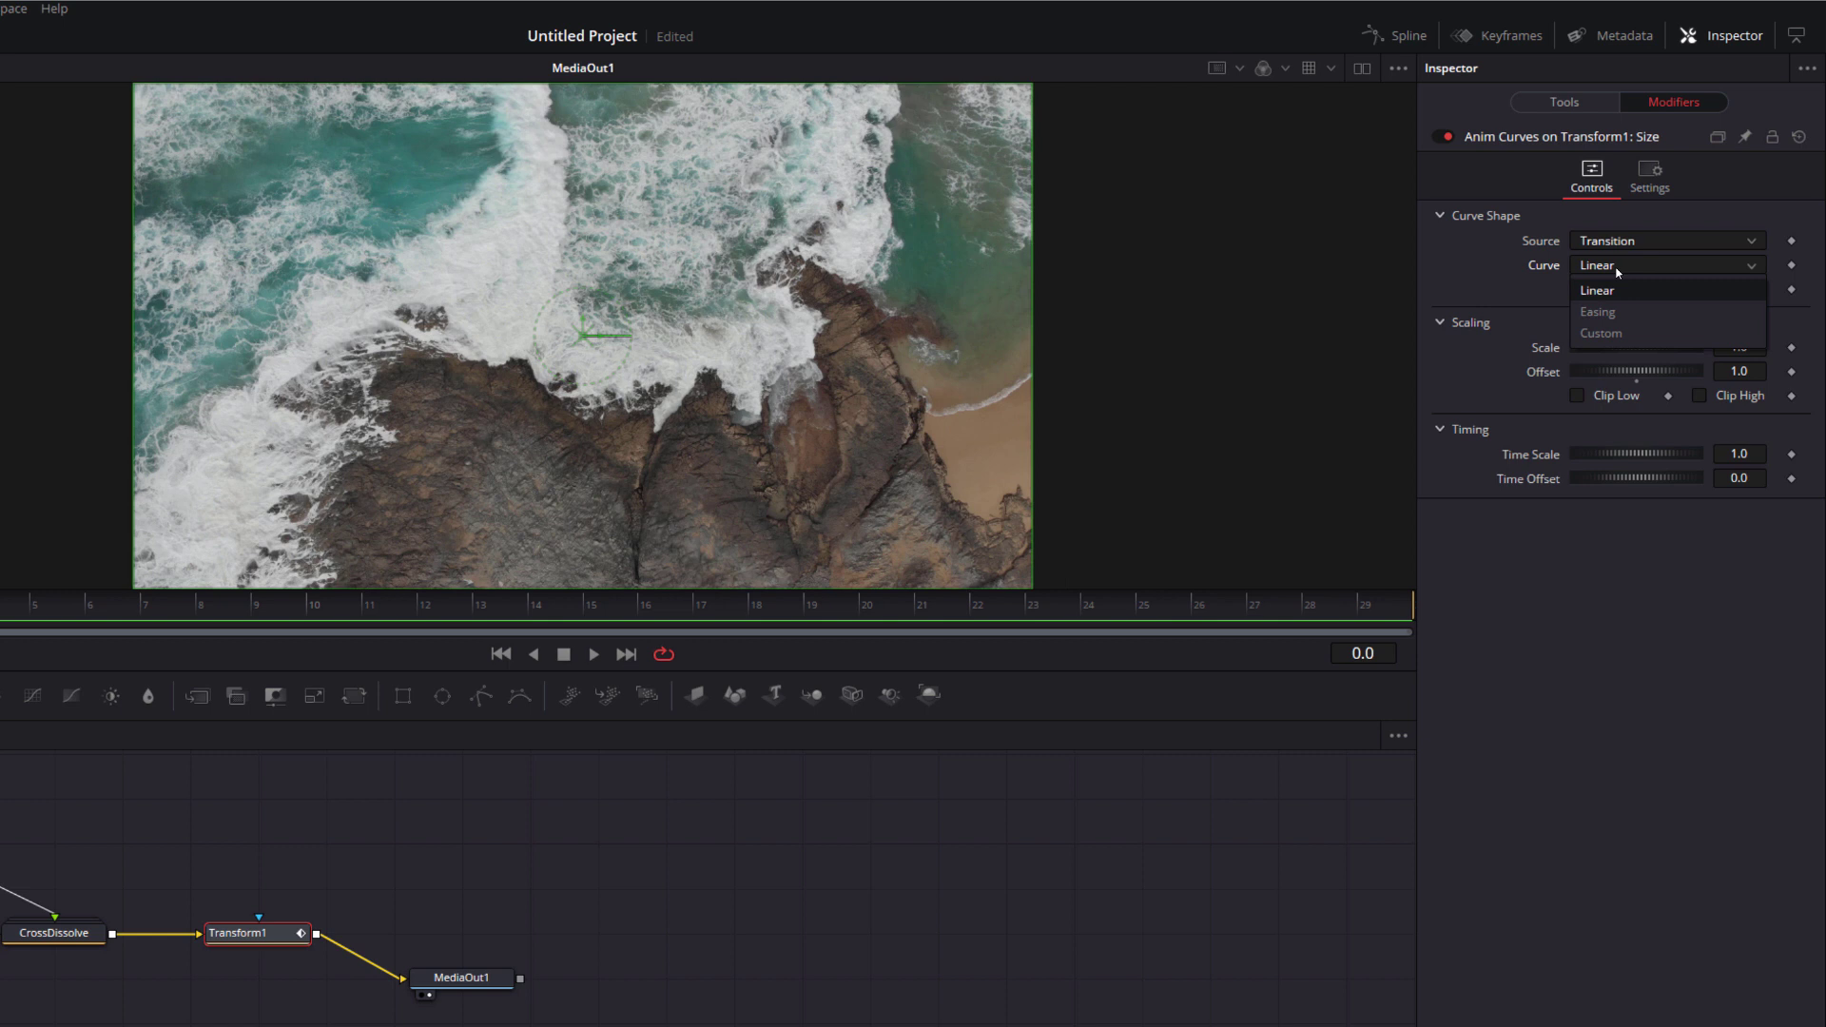
pyautogui.click(1608, 312)
pyautogui.click(1606, 290)
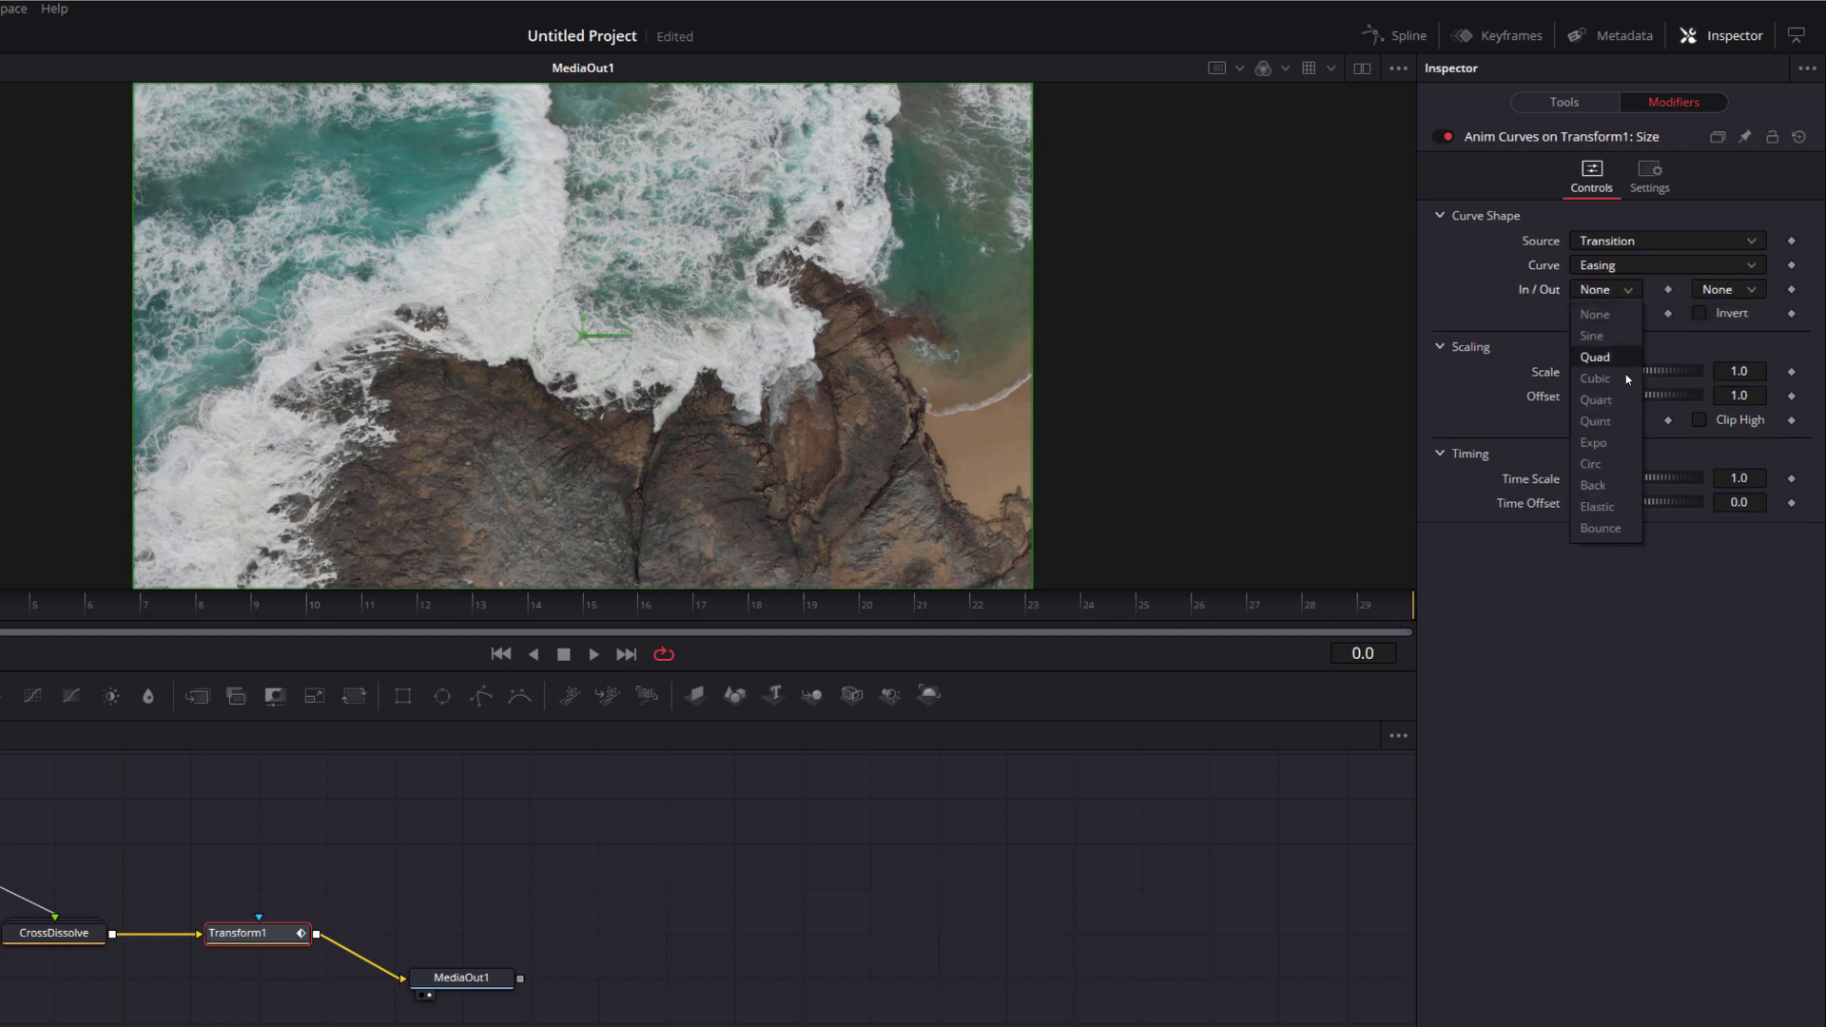
pyautogui.click(1594, 442)
pyautogui.click(1724, 289)
pyautogui.click(1717, 443)
pyautogui.press('space')
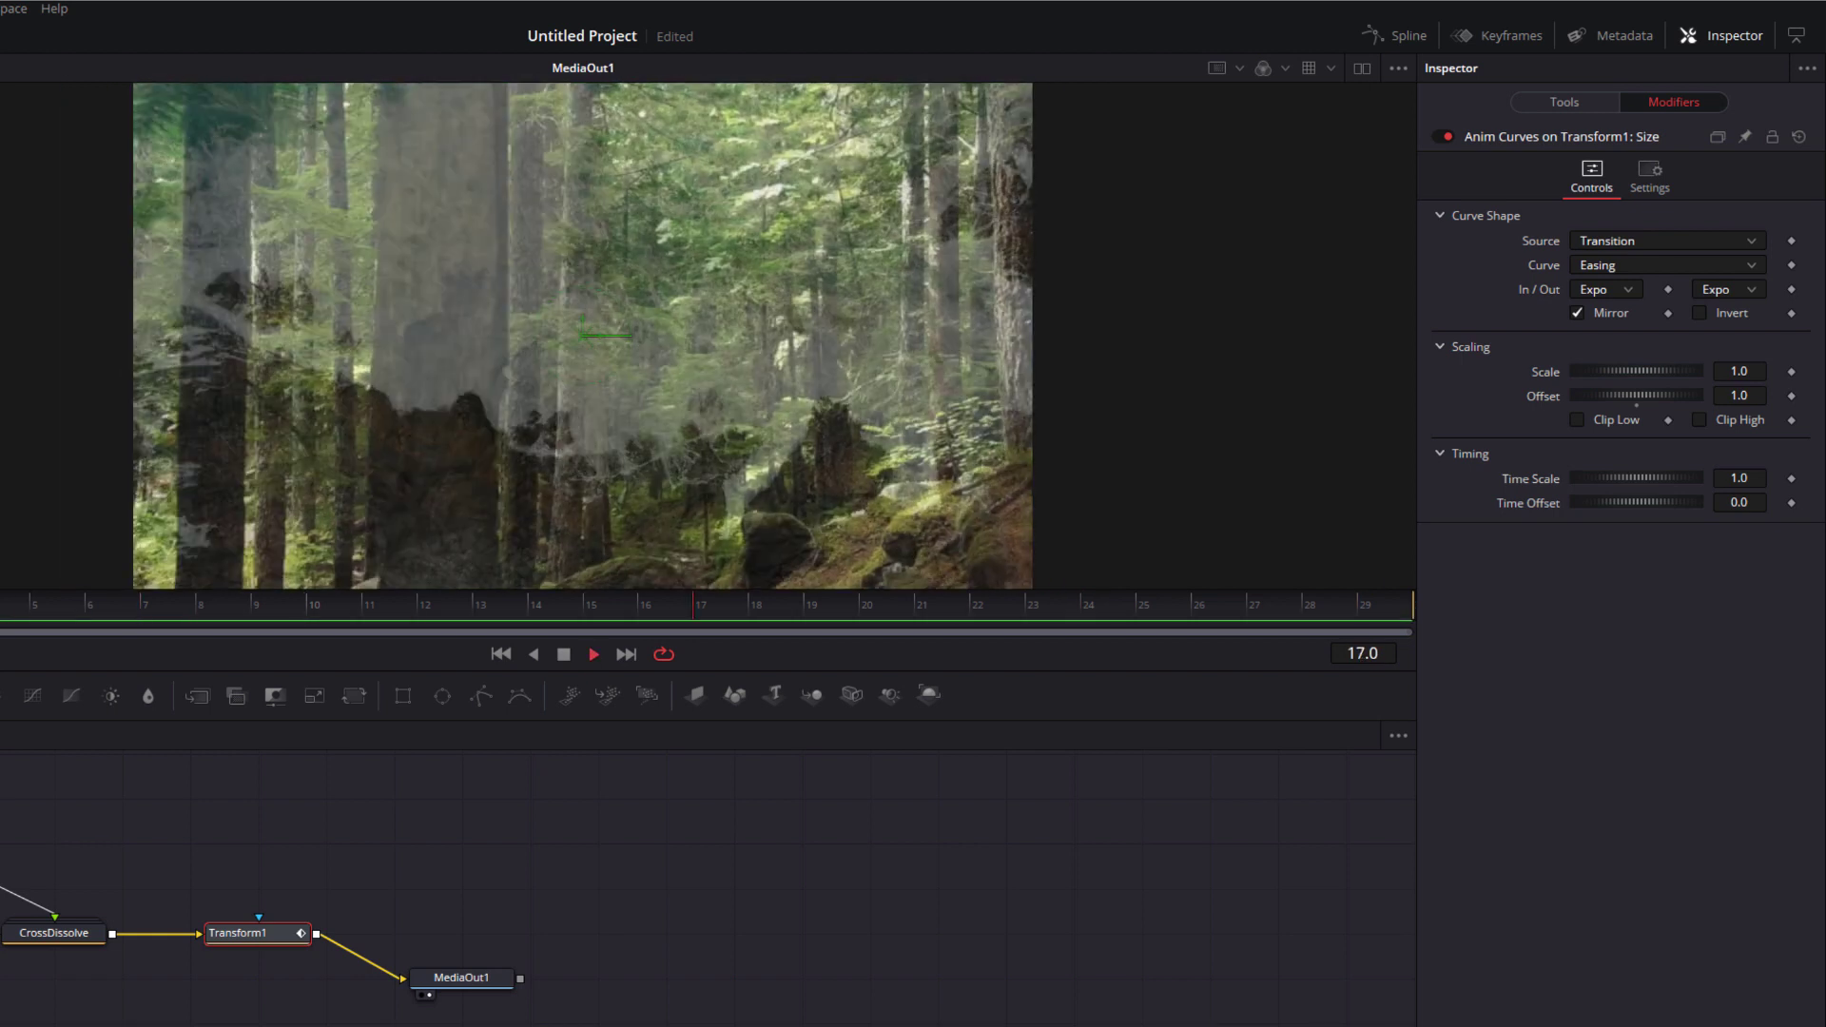
pyautogui.press('space')
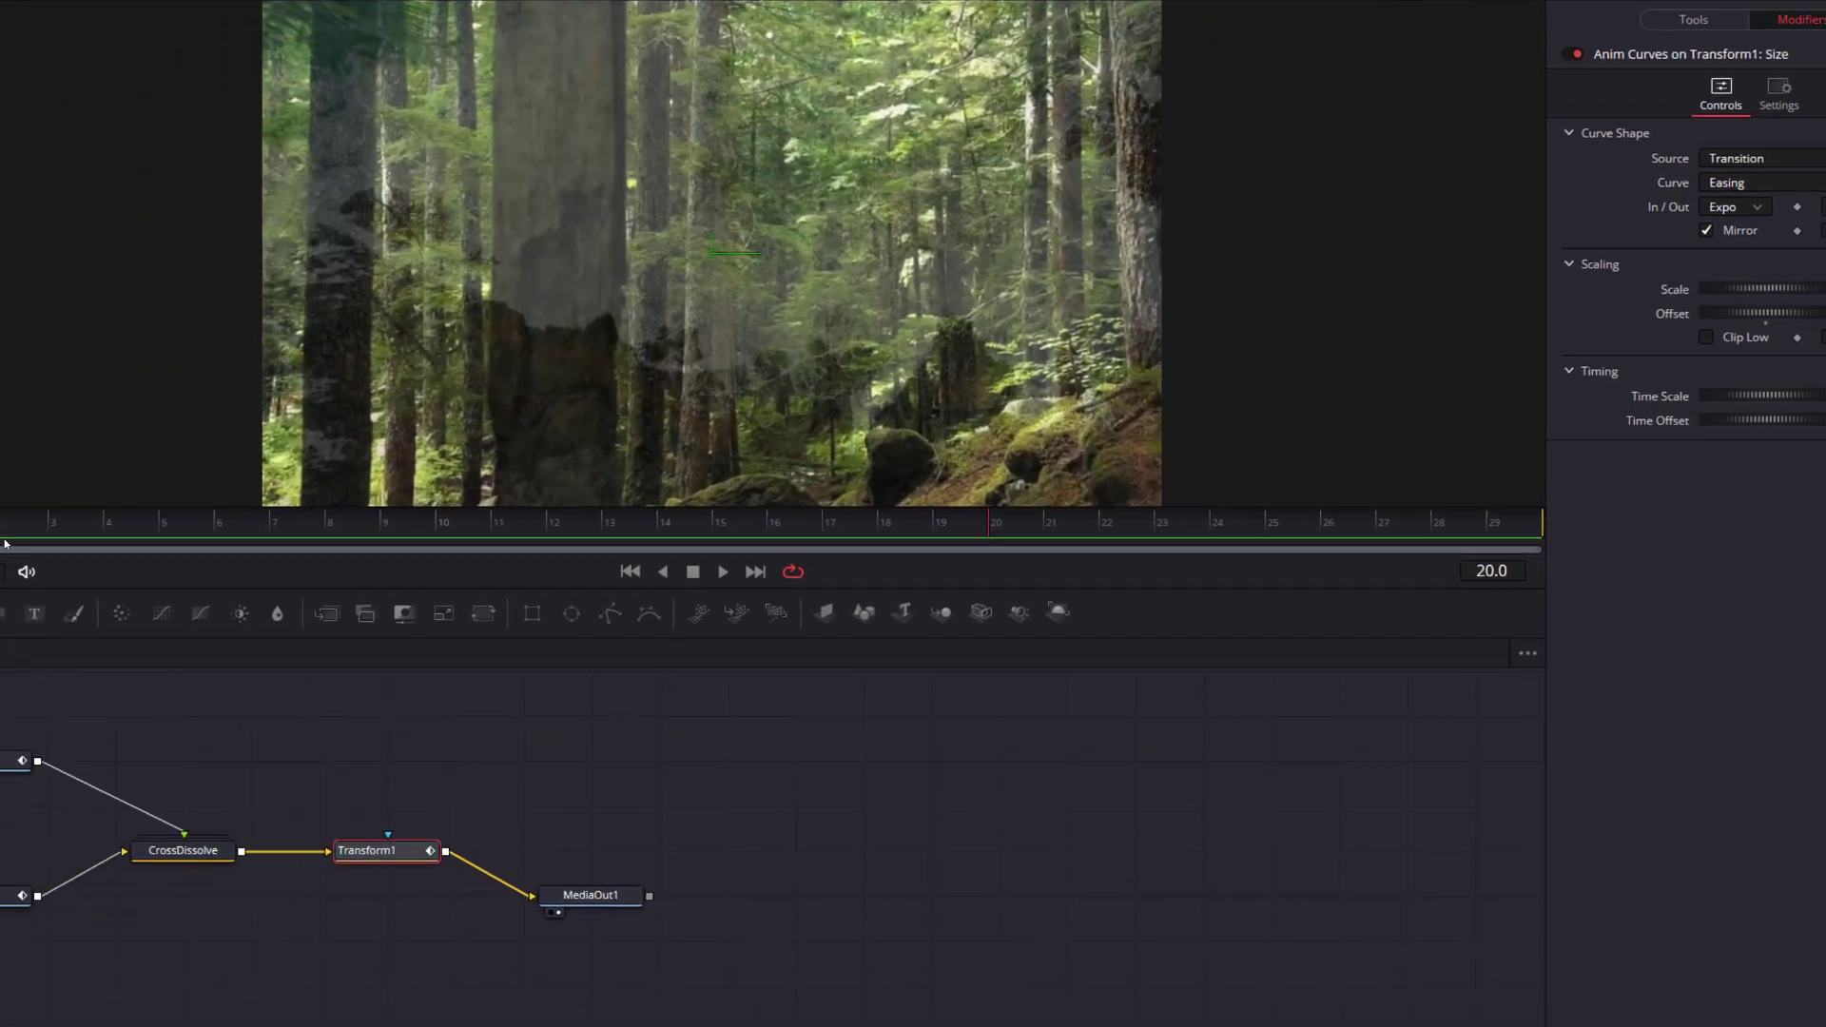
# Open the CrossDissolve group, give Dissolve1's Anim Curves an Easing curve with Expo In and Out, and play the composition.
pyautogui.doubleClick(183, 851)
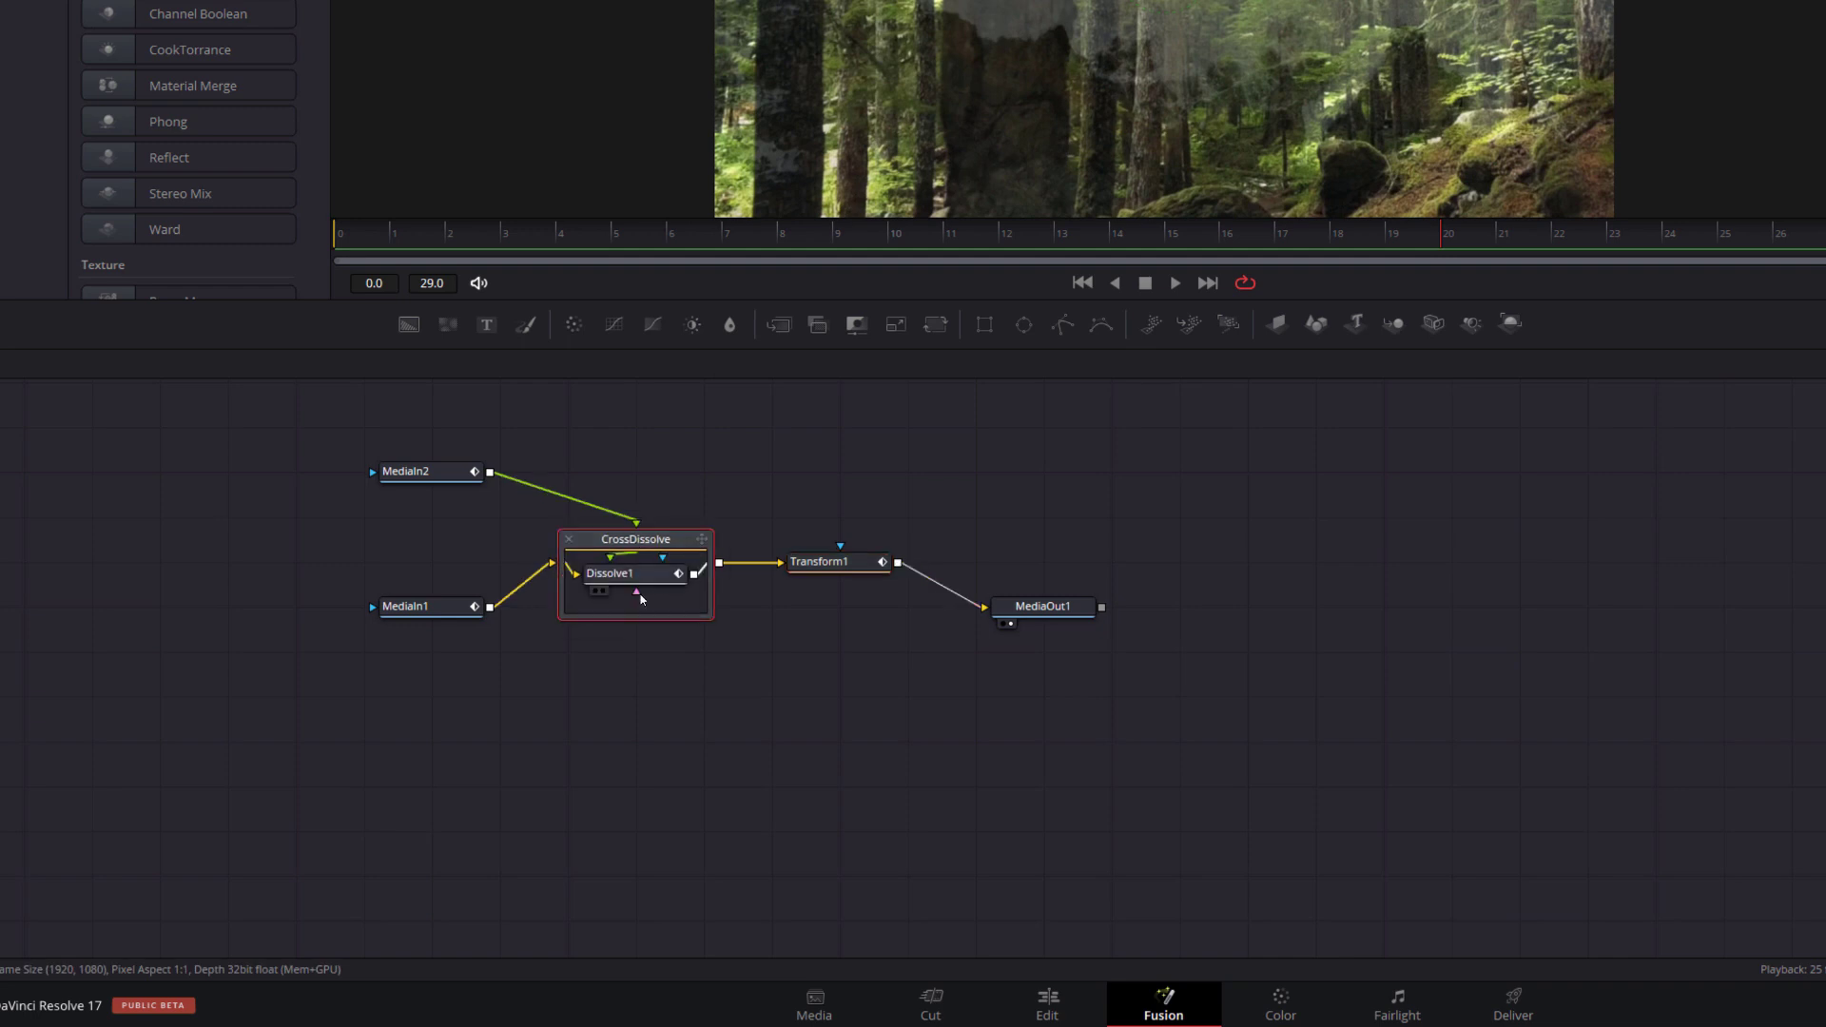
pyautogui.click(643, 599)
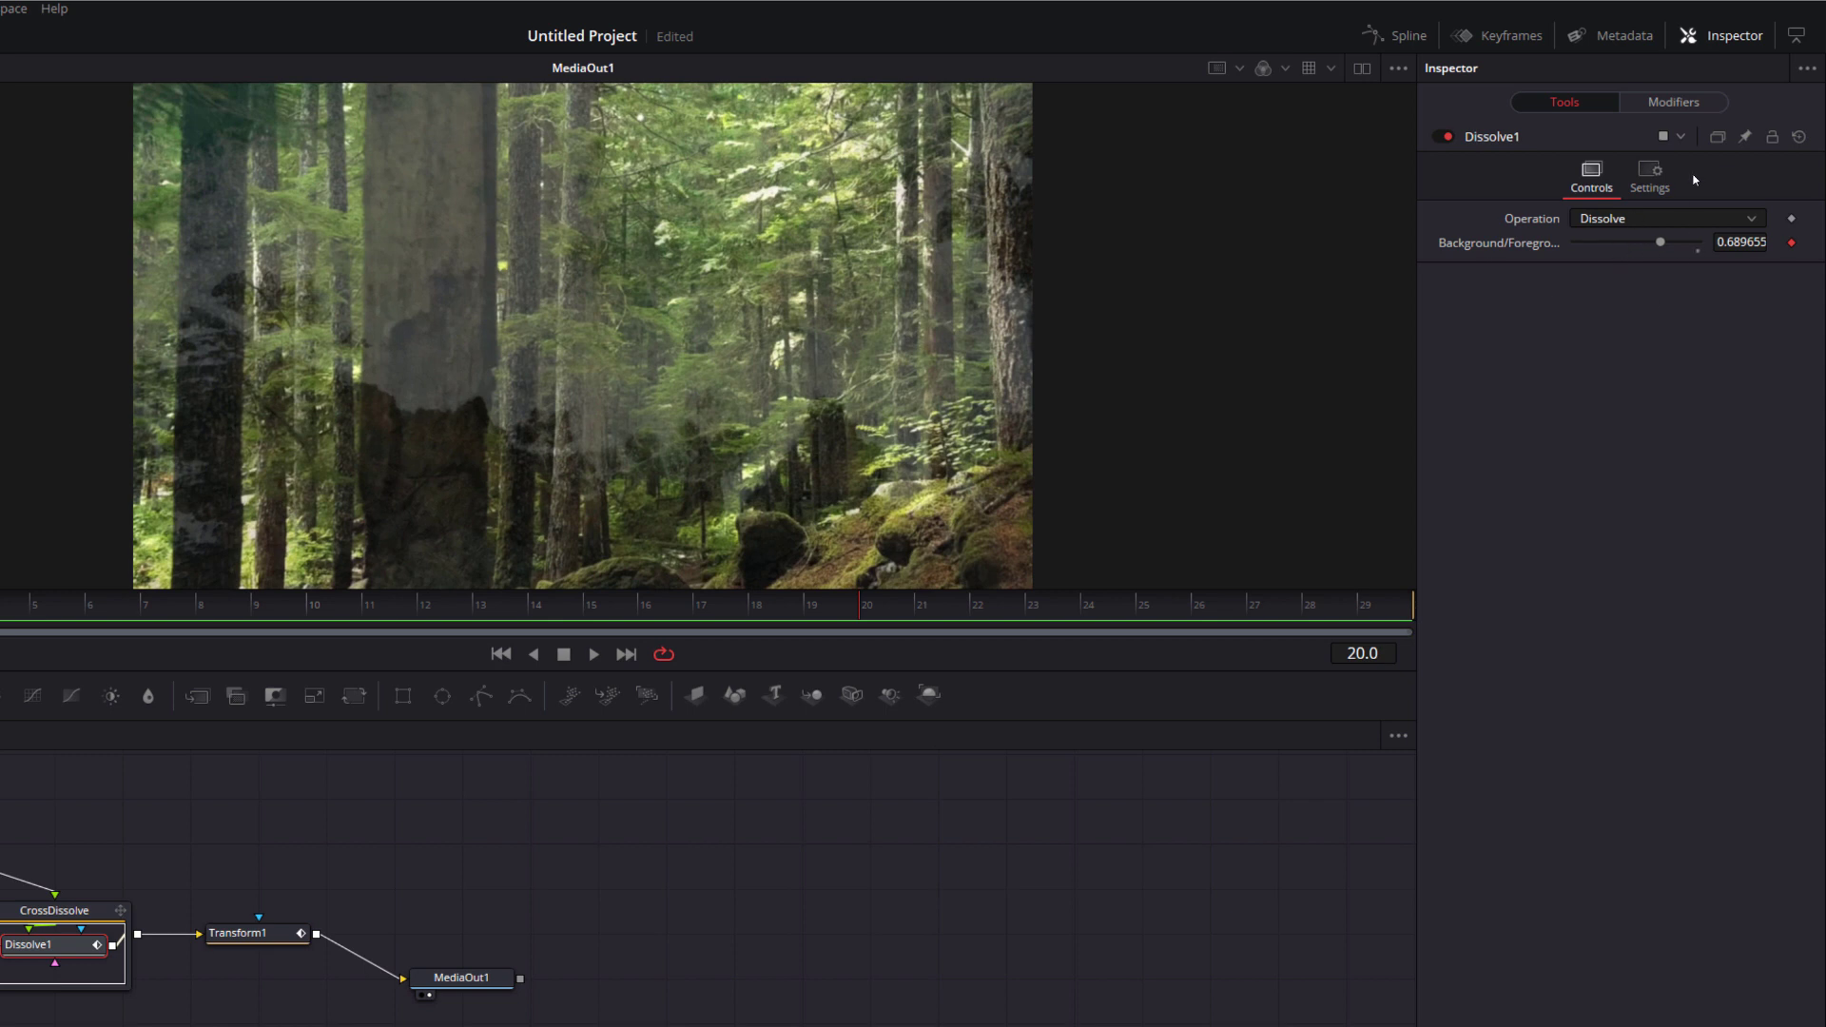
pyautogui.click(1679, 104)
pyautogui.click(1615, 265)
pyautogui.click(1617, 313)
pyautogui.click(1621, 290)
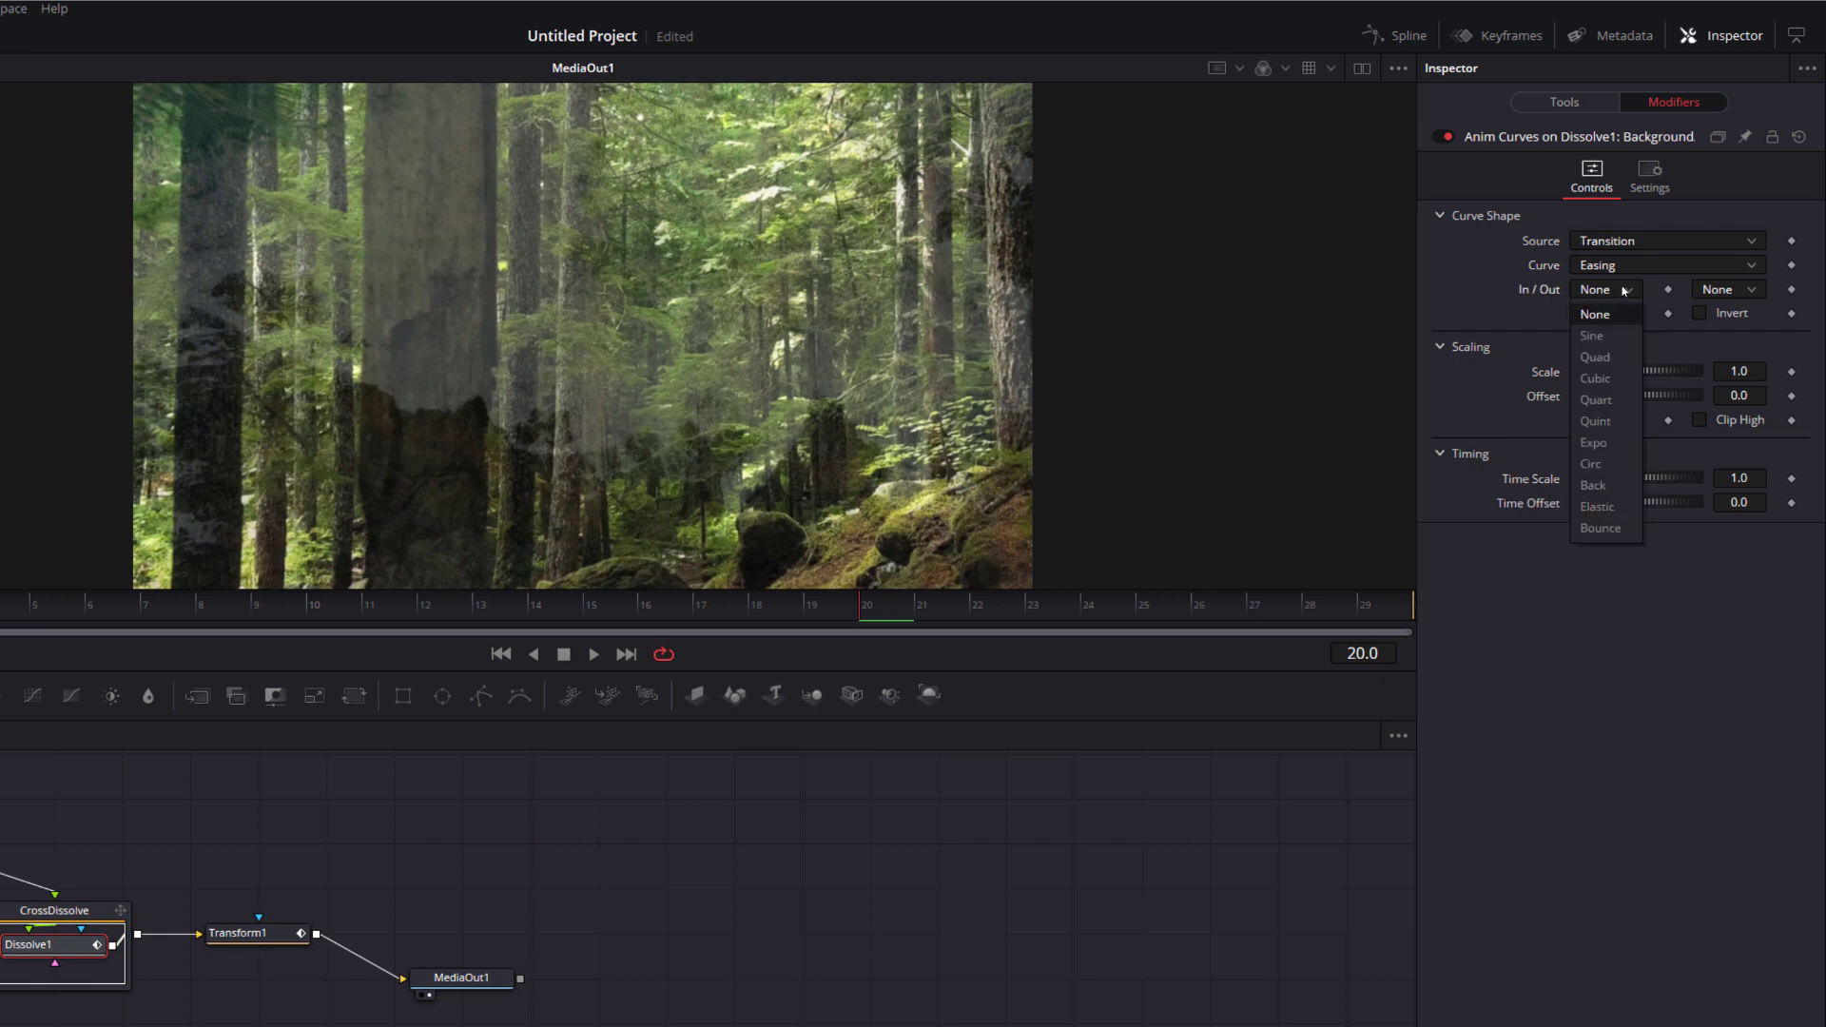
pyautogui.click(1607, 443)
pyautogui.click(1726, 289)
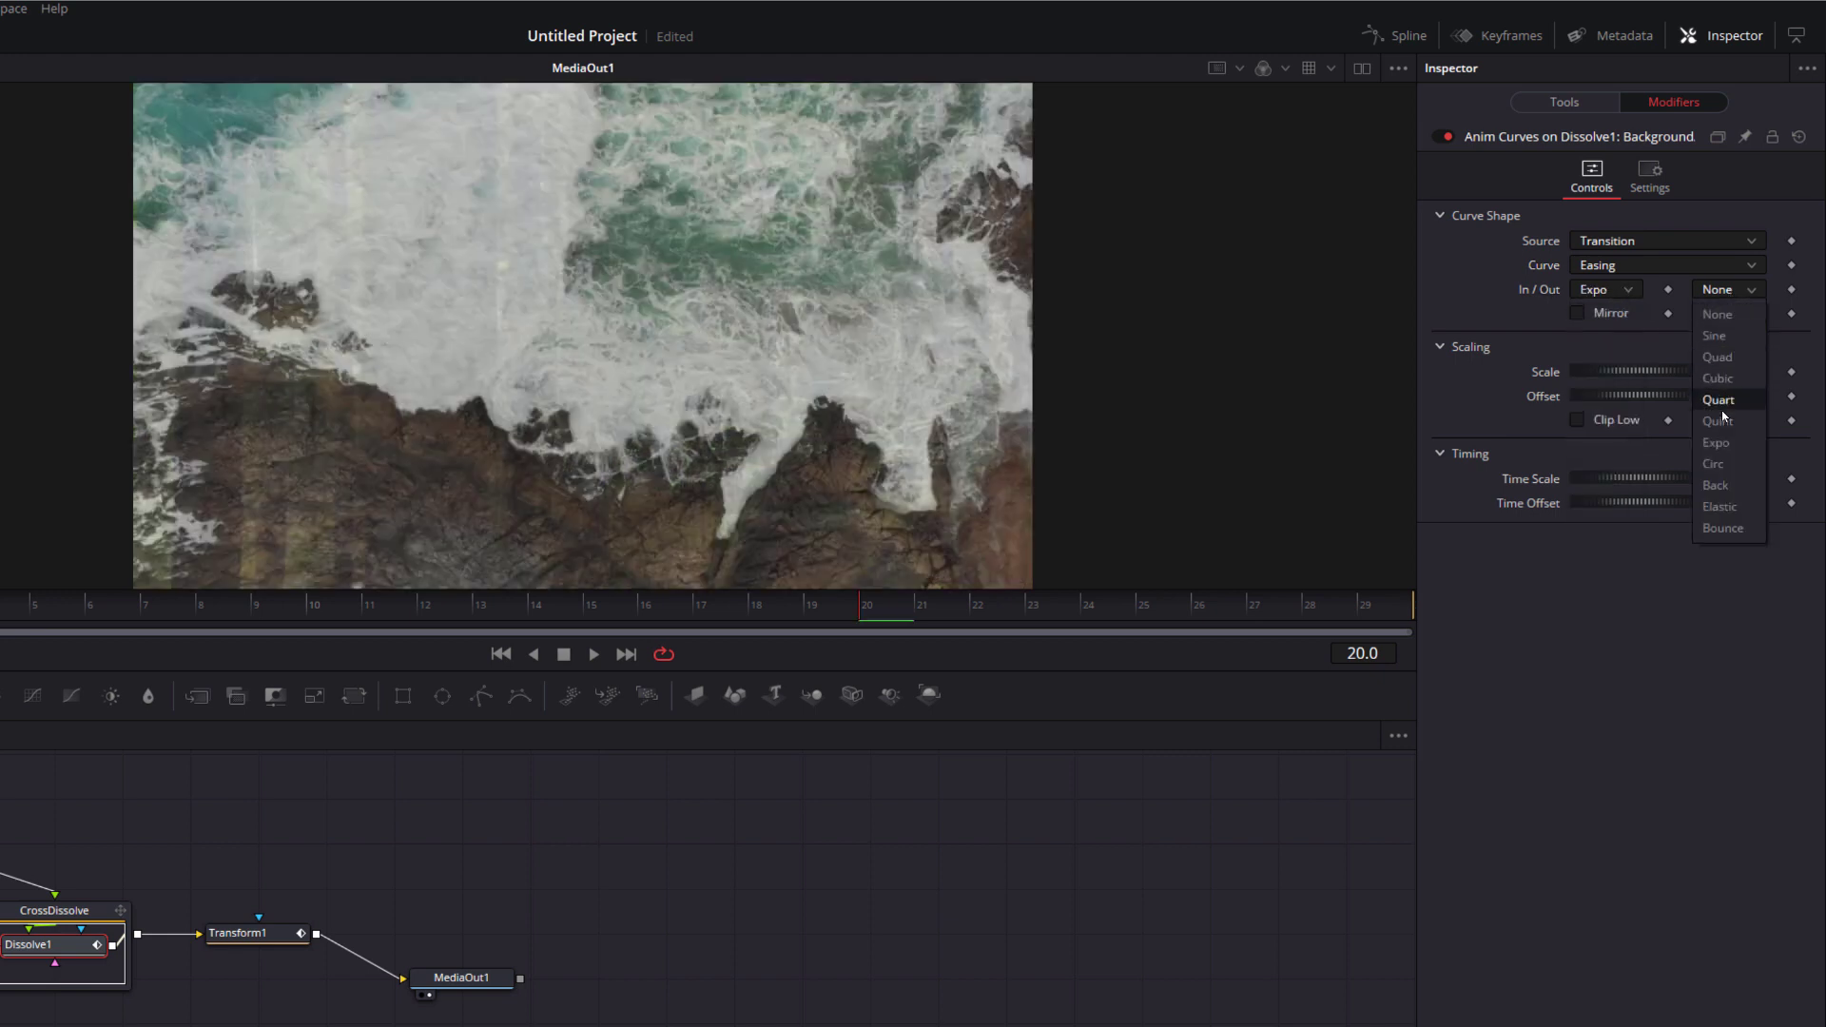
pyautogui.click(1729, 441)
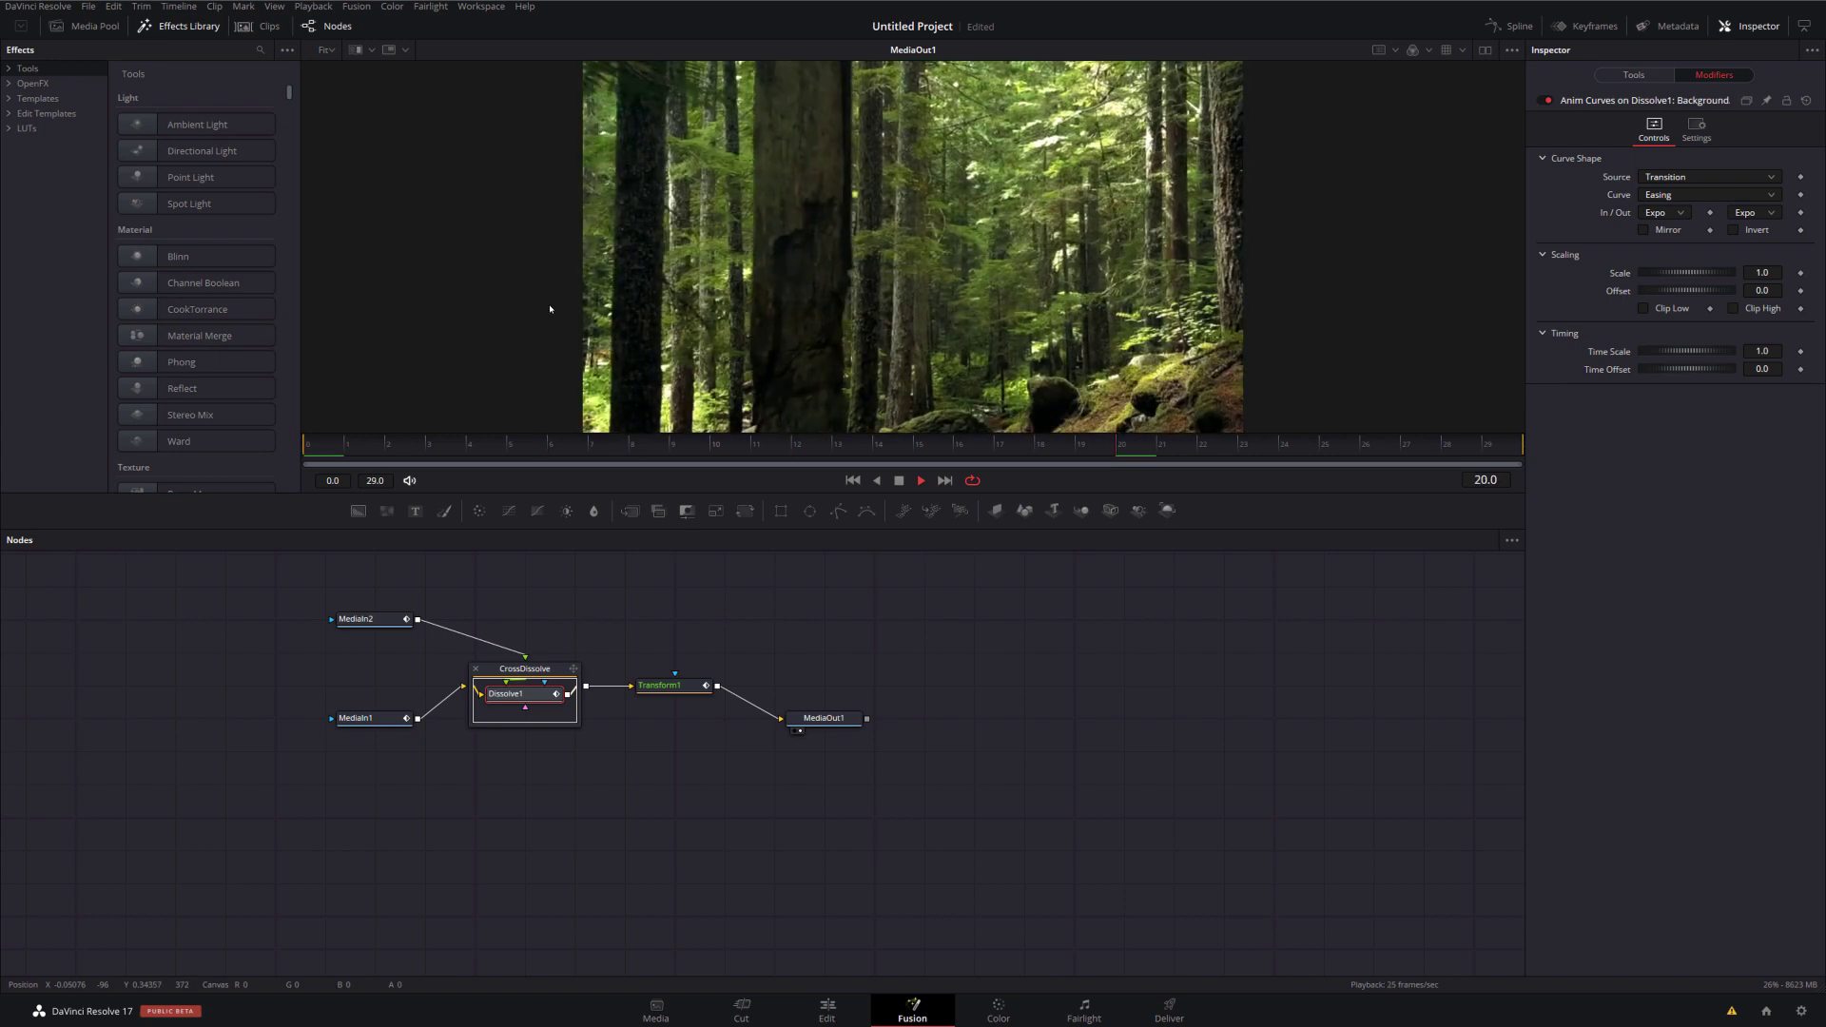
pyautogui.press('space')
# Make room before MediaOut1 and insert a Resolve FX Zoom Blur between Transform1 and MediaOut1, checking it in playback.
pyautogui.moveTo(835, 723); pyautogui.dragTo(934, 689)
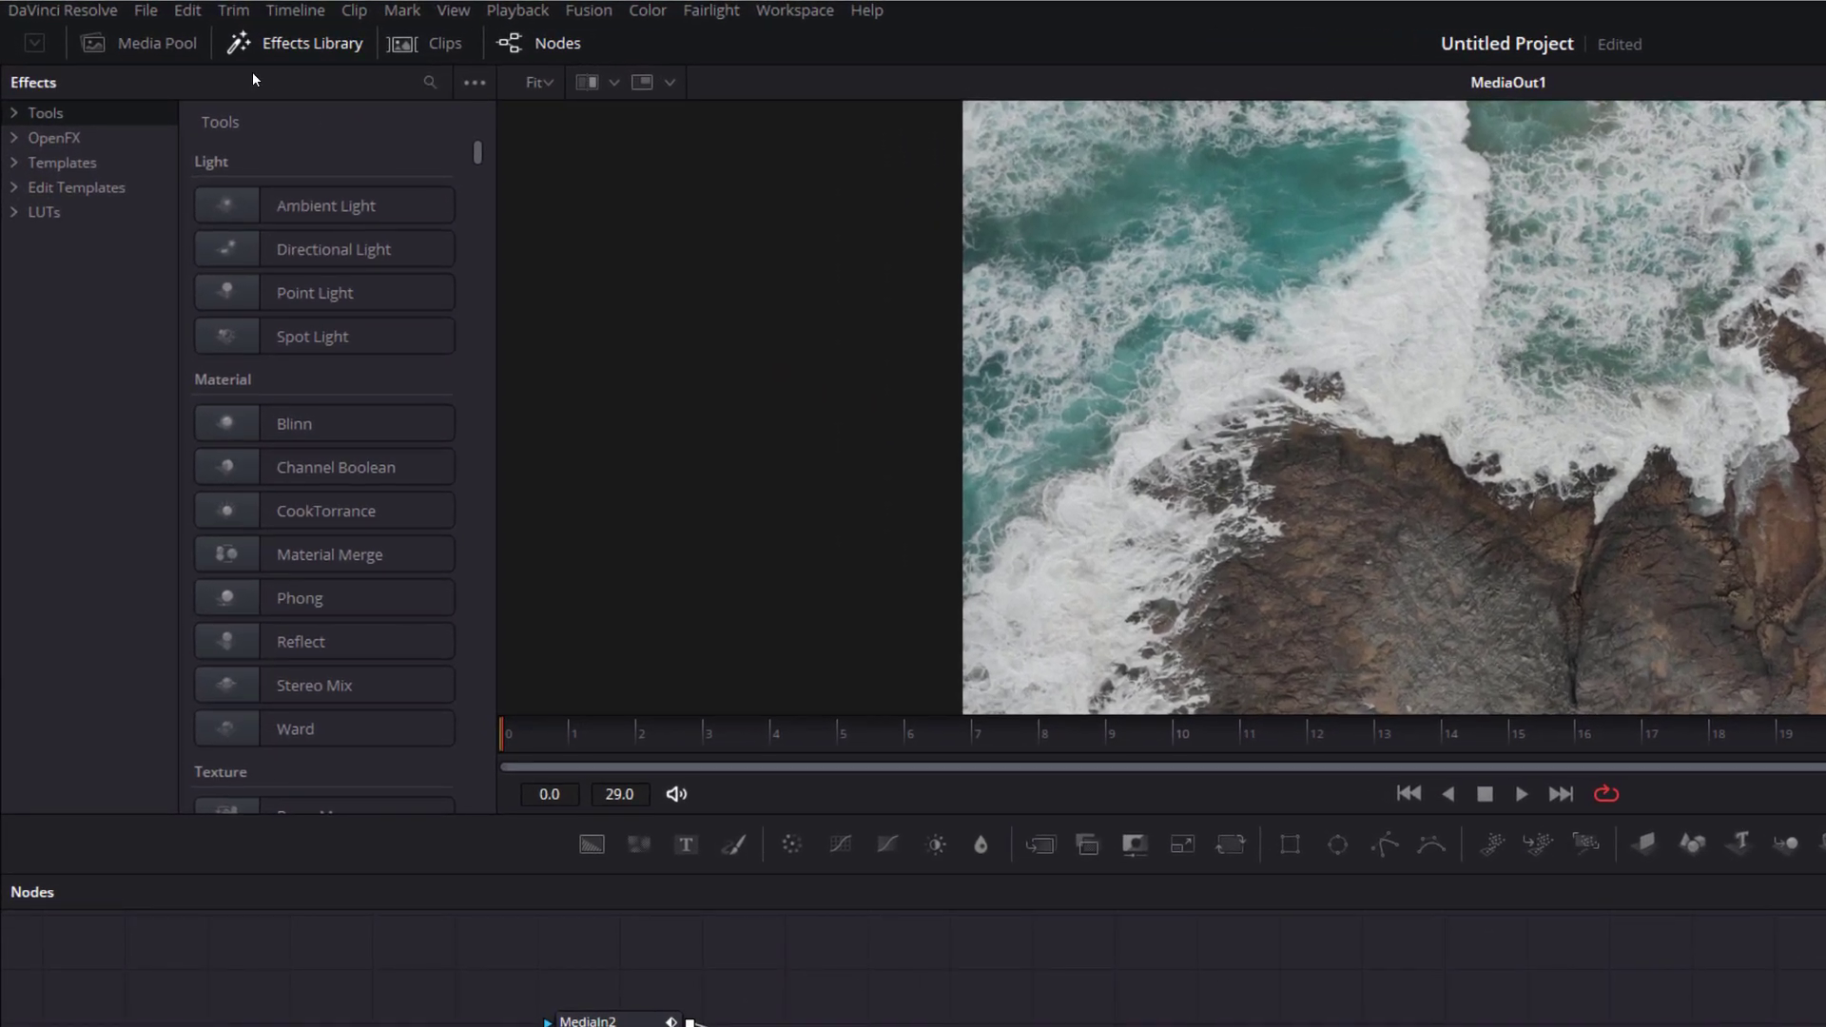
pyautogui.click(17, 139)
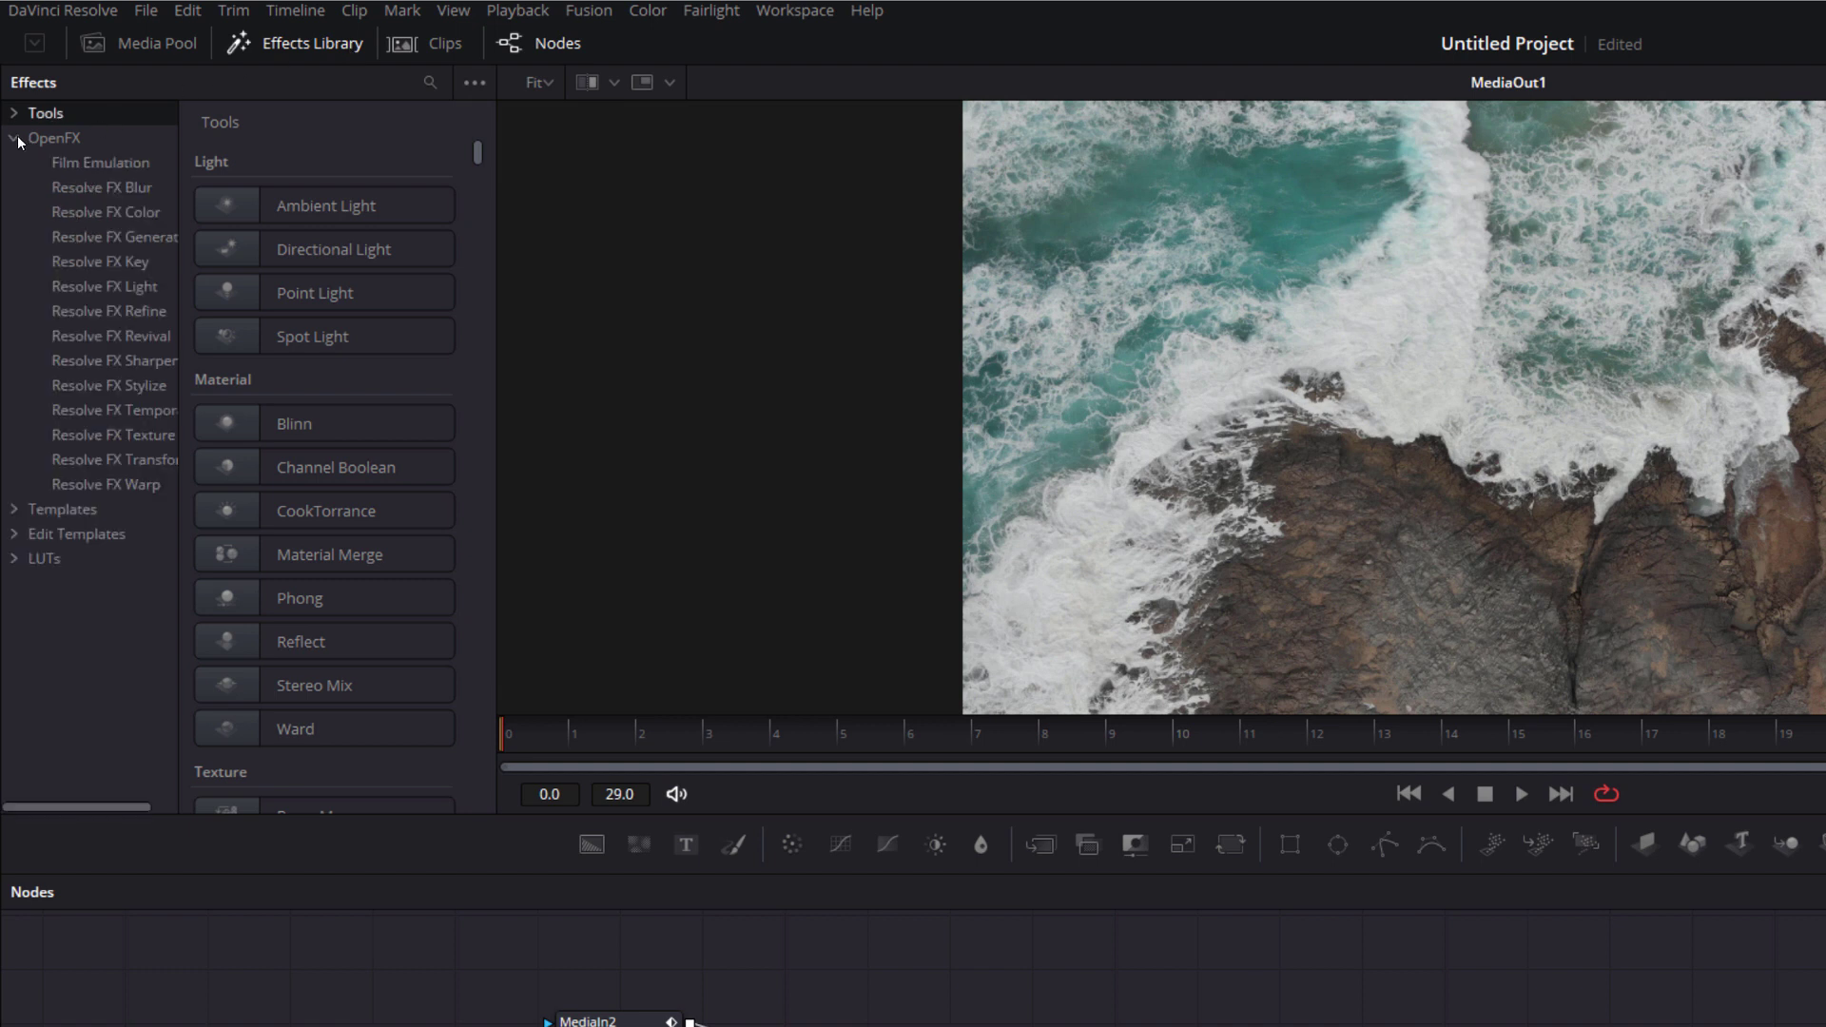
pyautogui.click(86, 187)
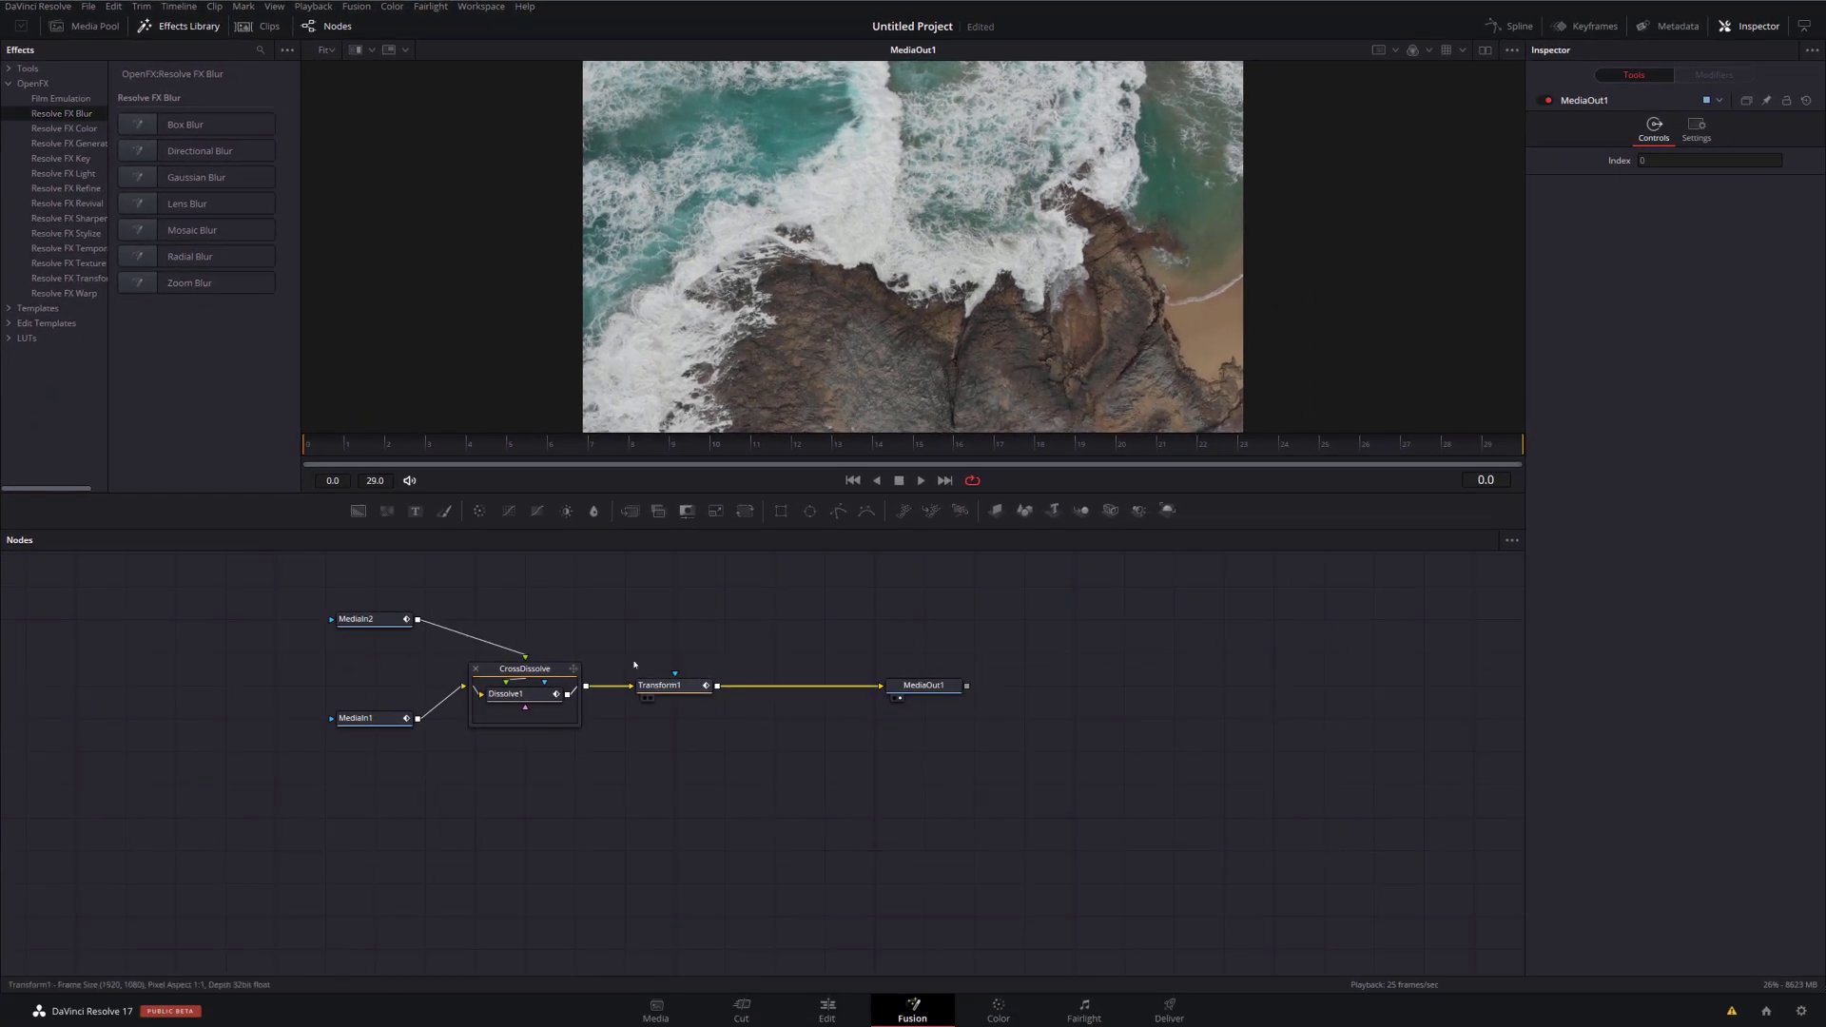
pyautogui.click(647, 683)
pyautogui.click(190, 282)
pyautogui.moveTo(761, 696)
pyautogui.mouseDown()
pyautogui.moveTo(809, 663)
pyautogui.moveTo(759, 695)
pyautogui.mouseUp()
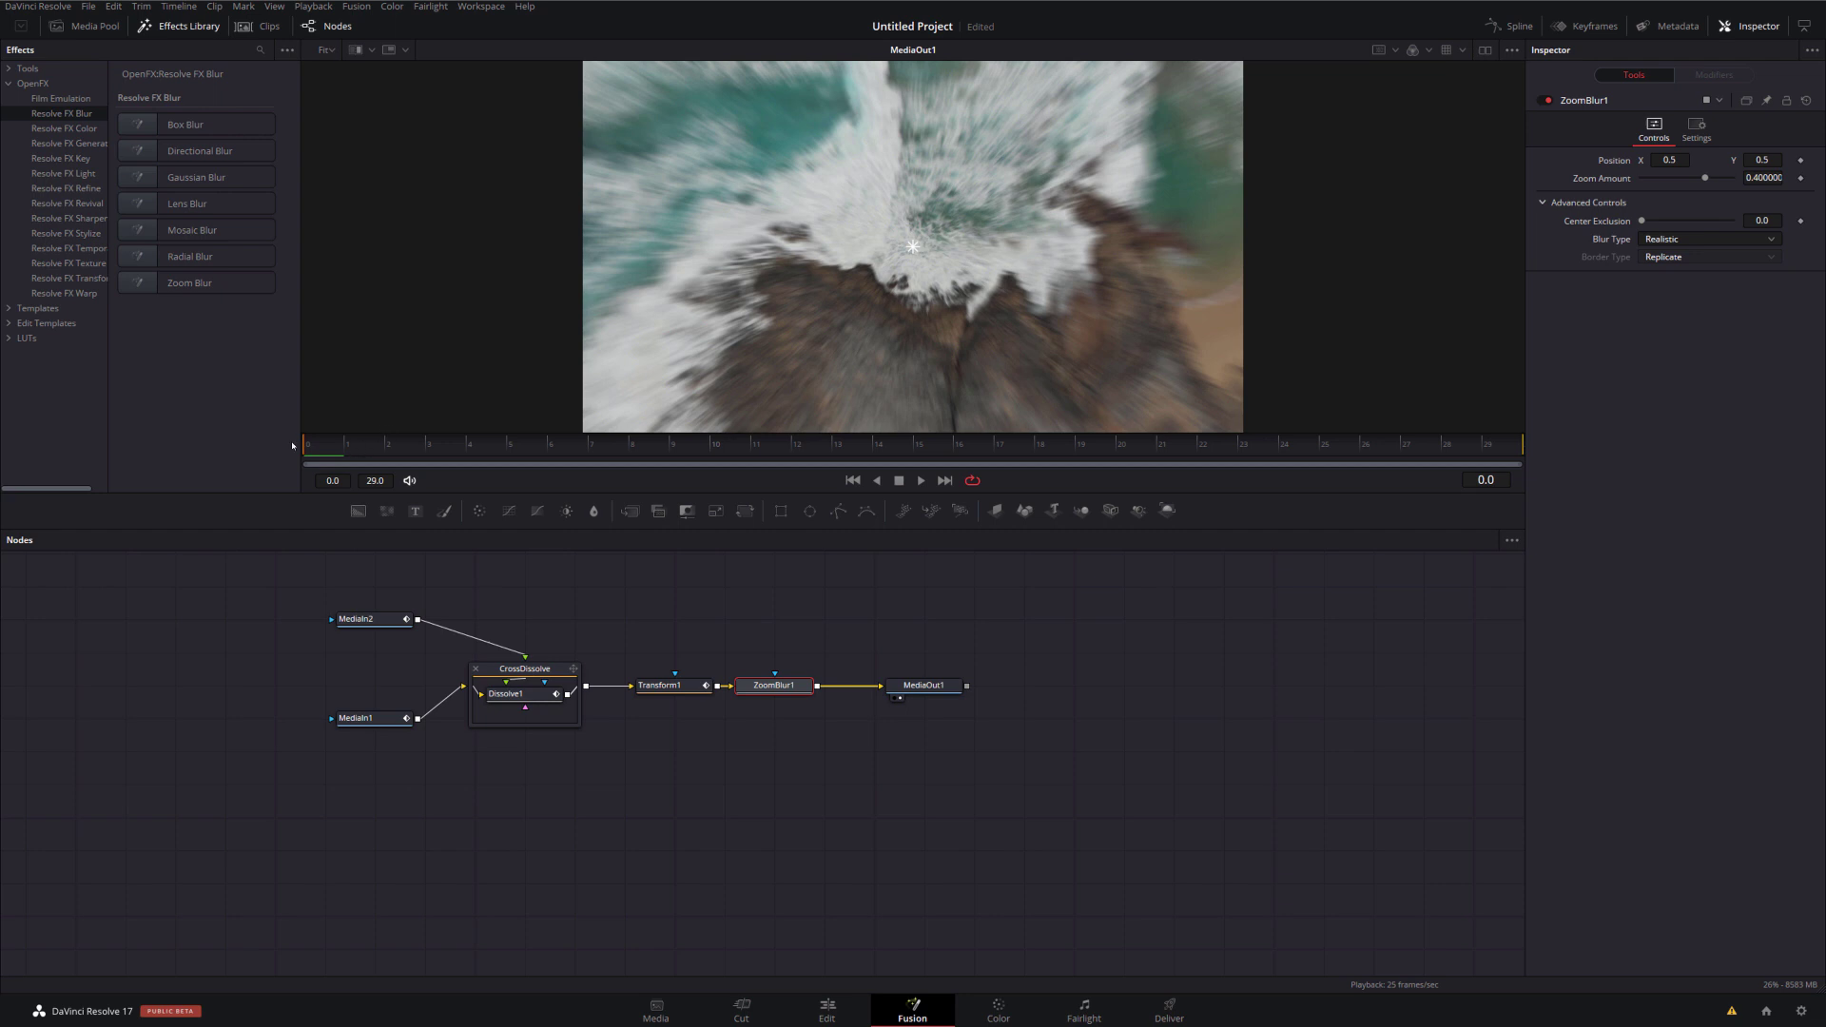
pyautogui.press('space')
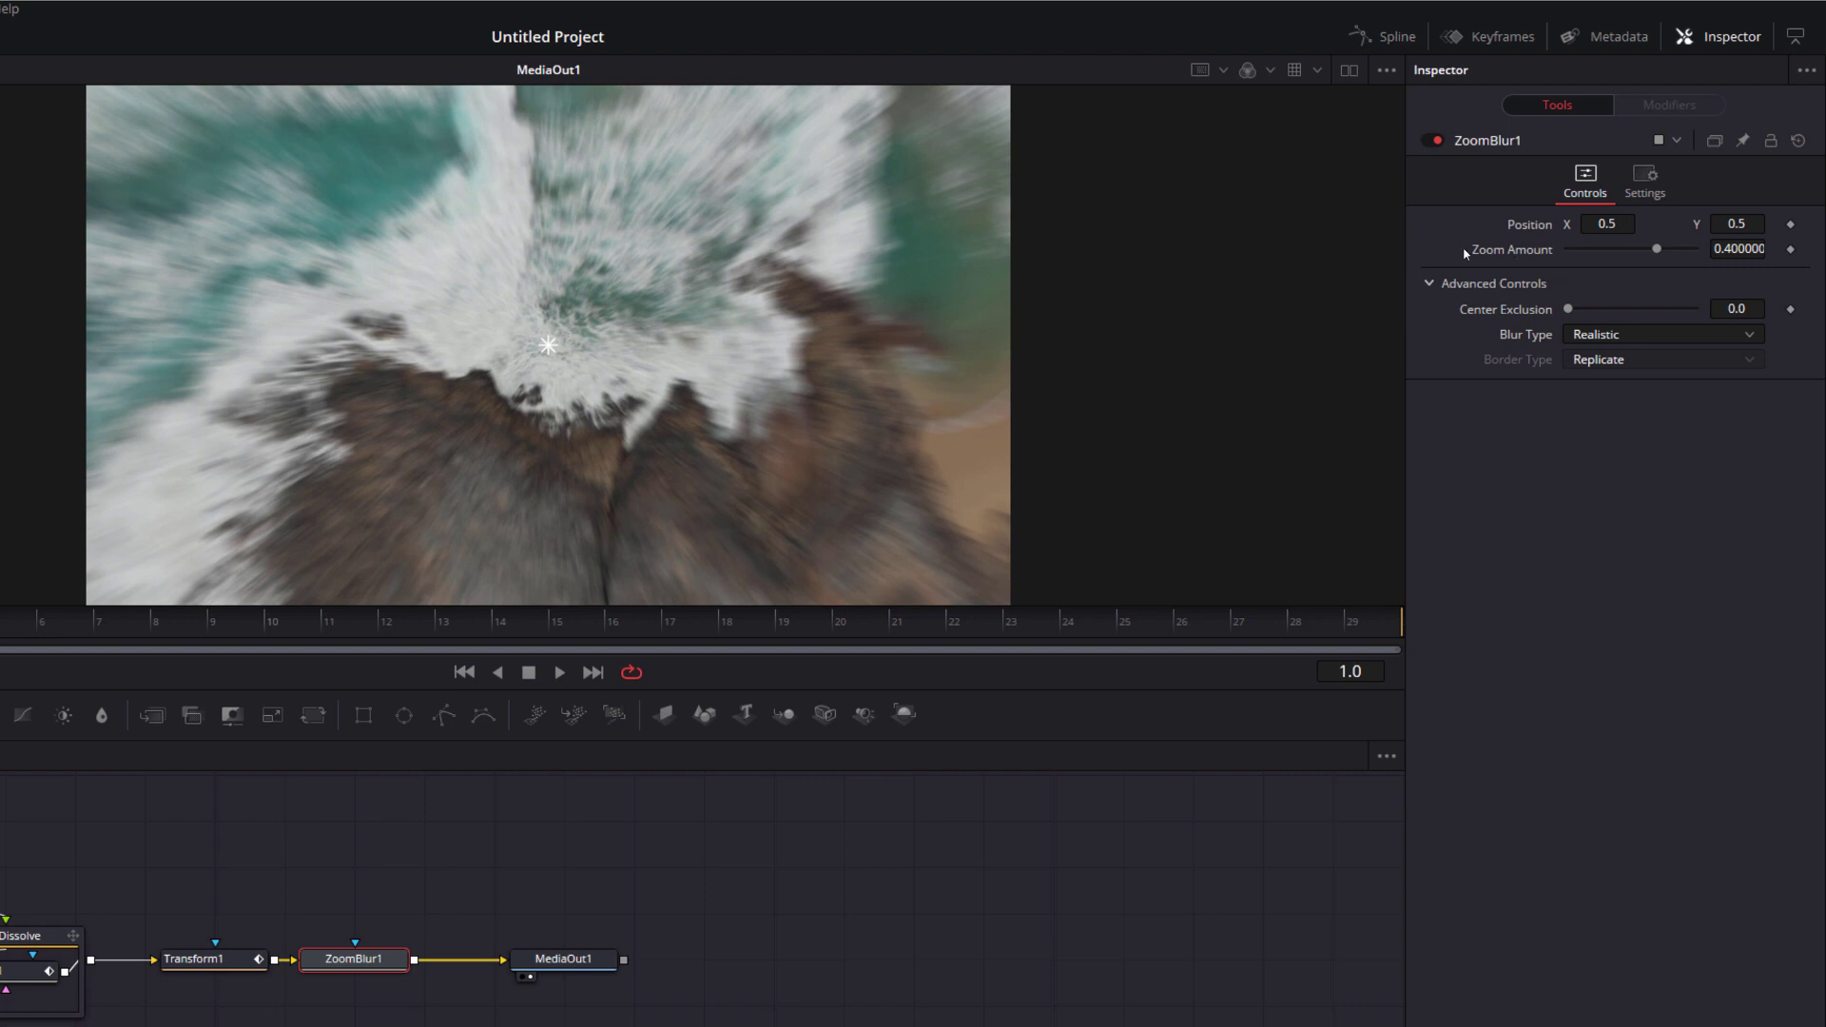
# Modify ZoomBlur1's Zoom Amount with Anim Curves and scrub the composition to check the blur.
pyautogui.rightClick(1493, 252)
pyautogui.moveTo(1546, 328)
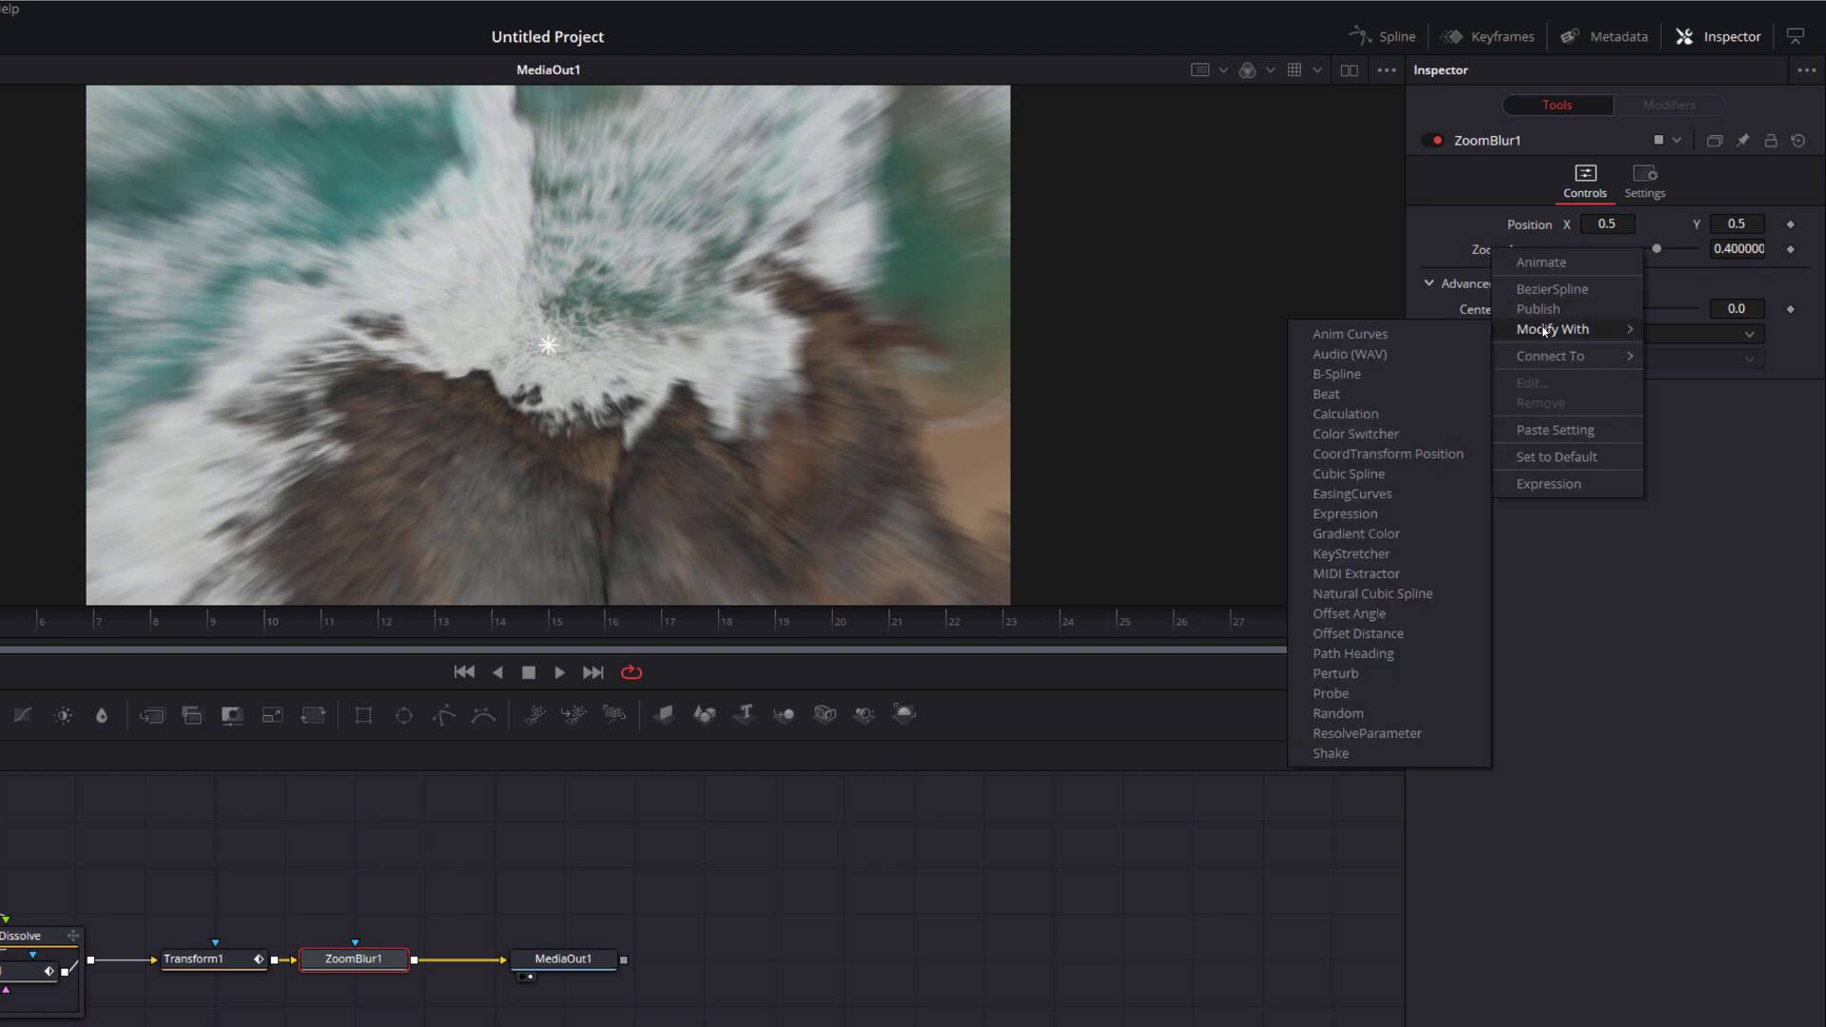
pyautogui.click(1375, 335)
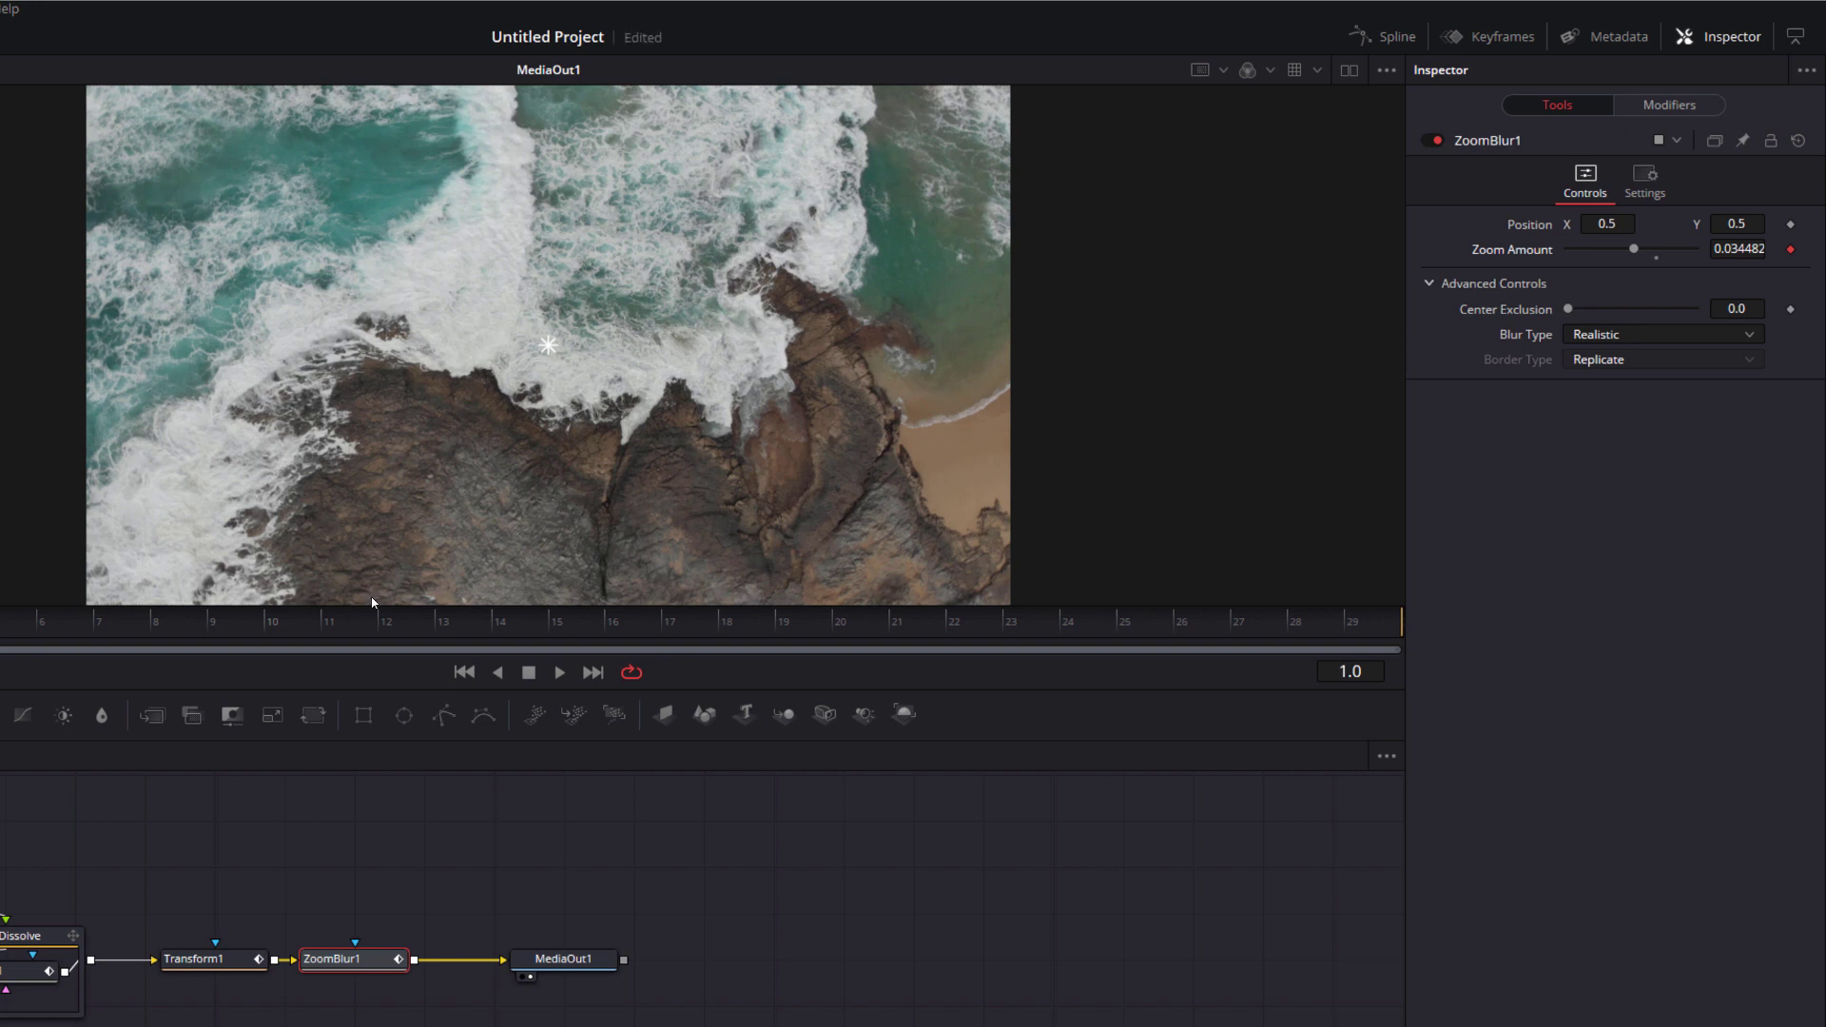
pyautogui.press('Left')
pyautogui.moveTo(856, 623); pyautogui.dragTo(438, 624)
# Enable Mirror on the Zoom Amount's Anim Curves modifier, then scrub and play the composition.
pyautogui.click(1660, 105)
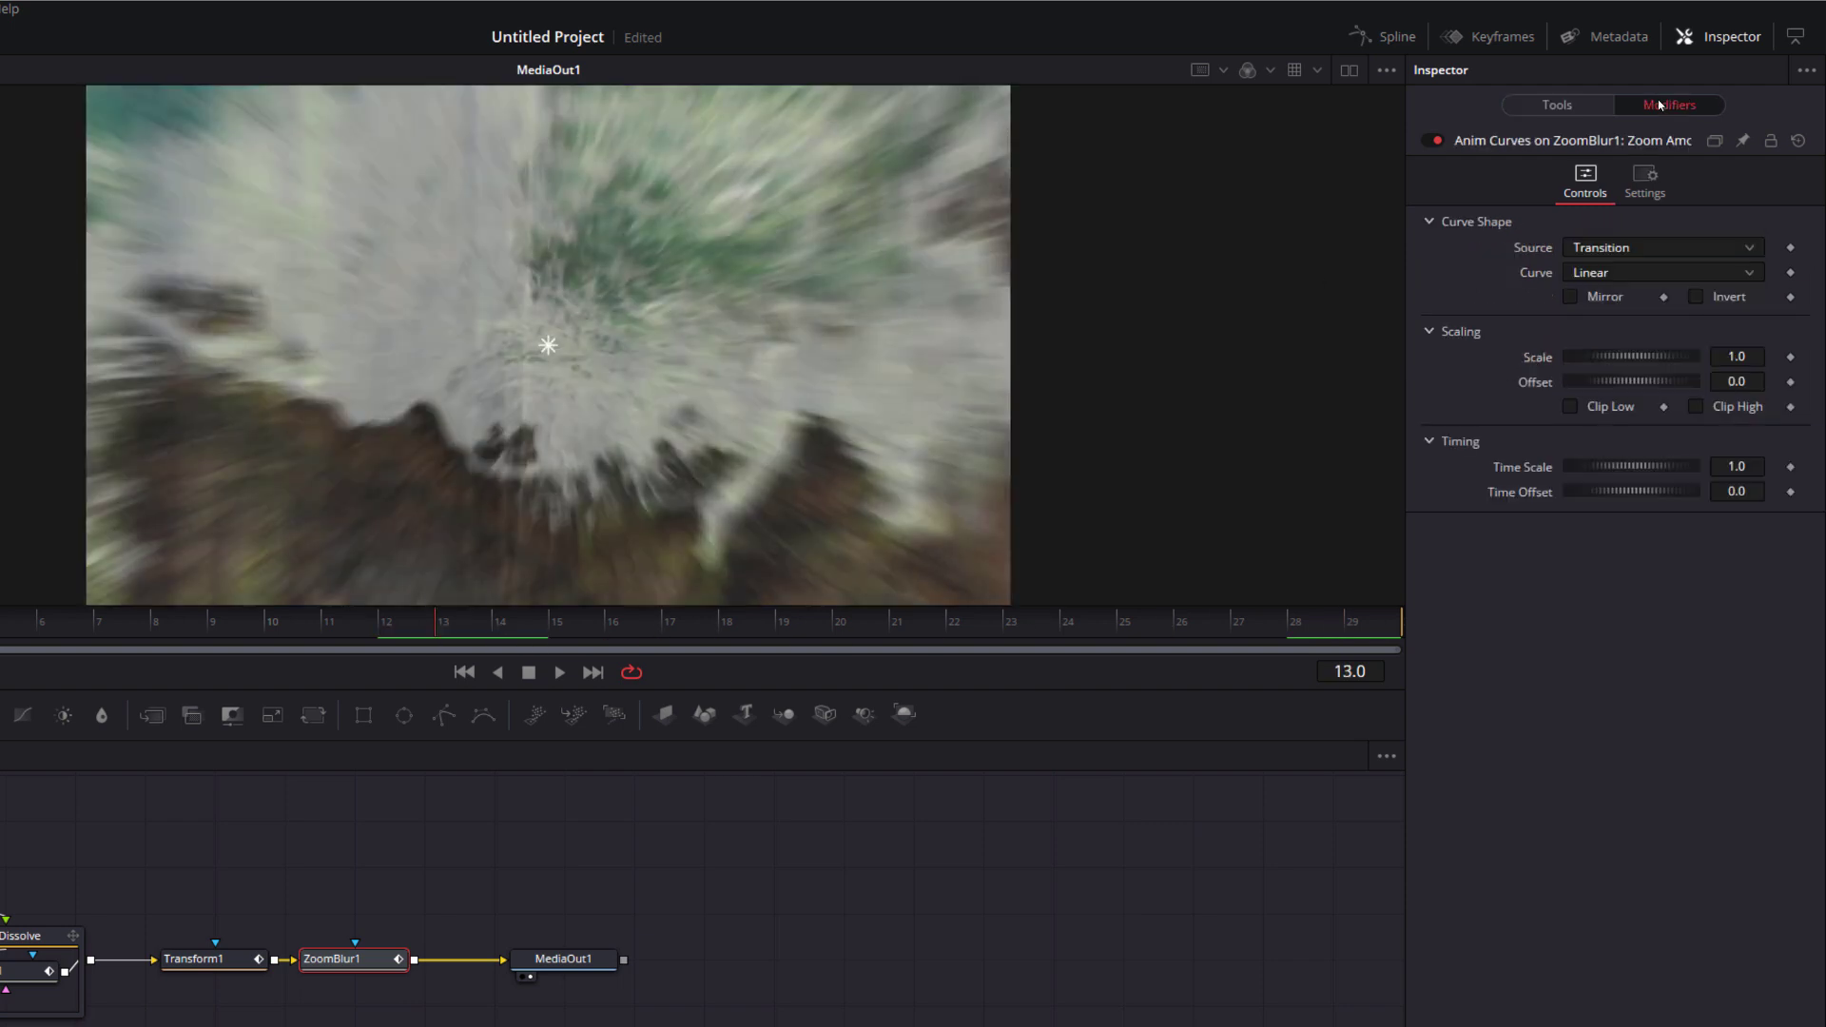
pyautogui.click(1571, 298)
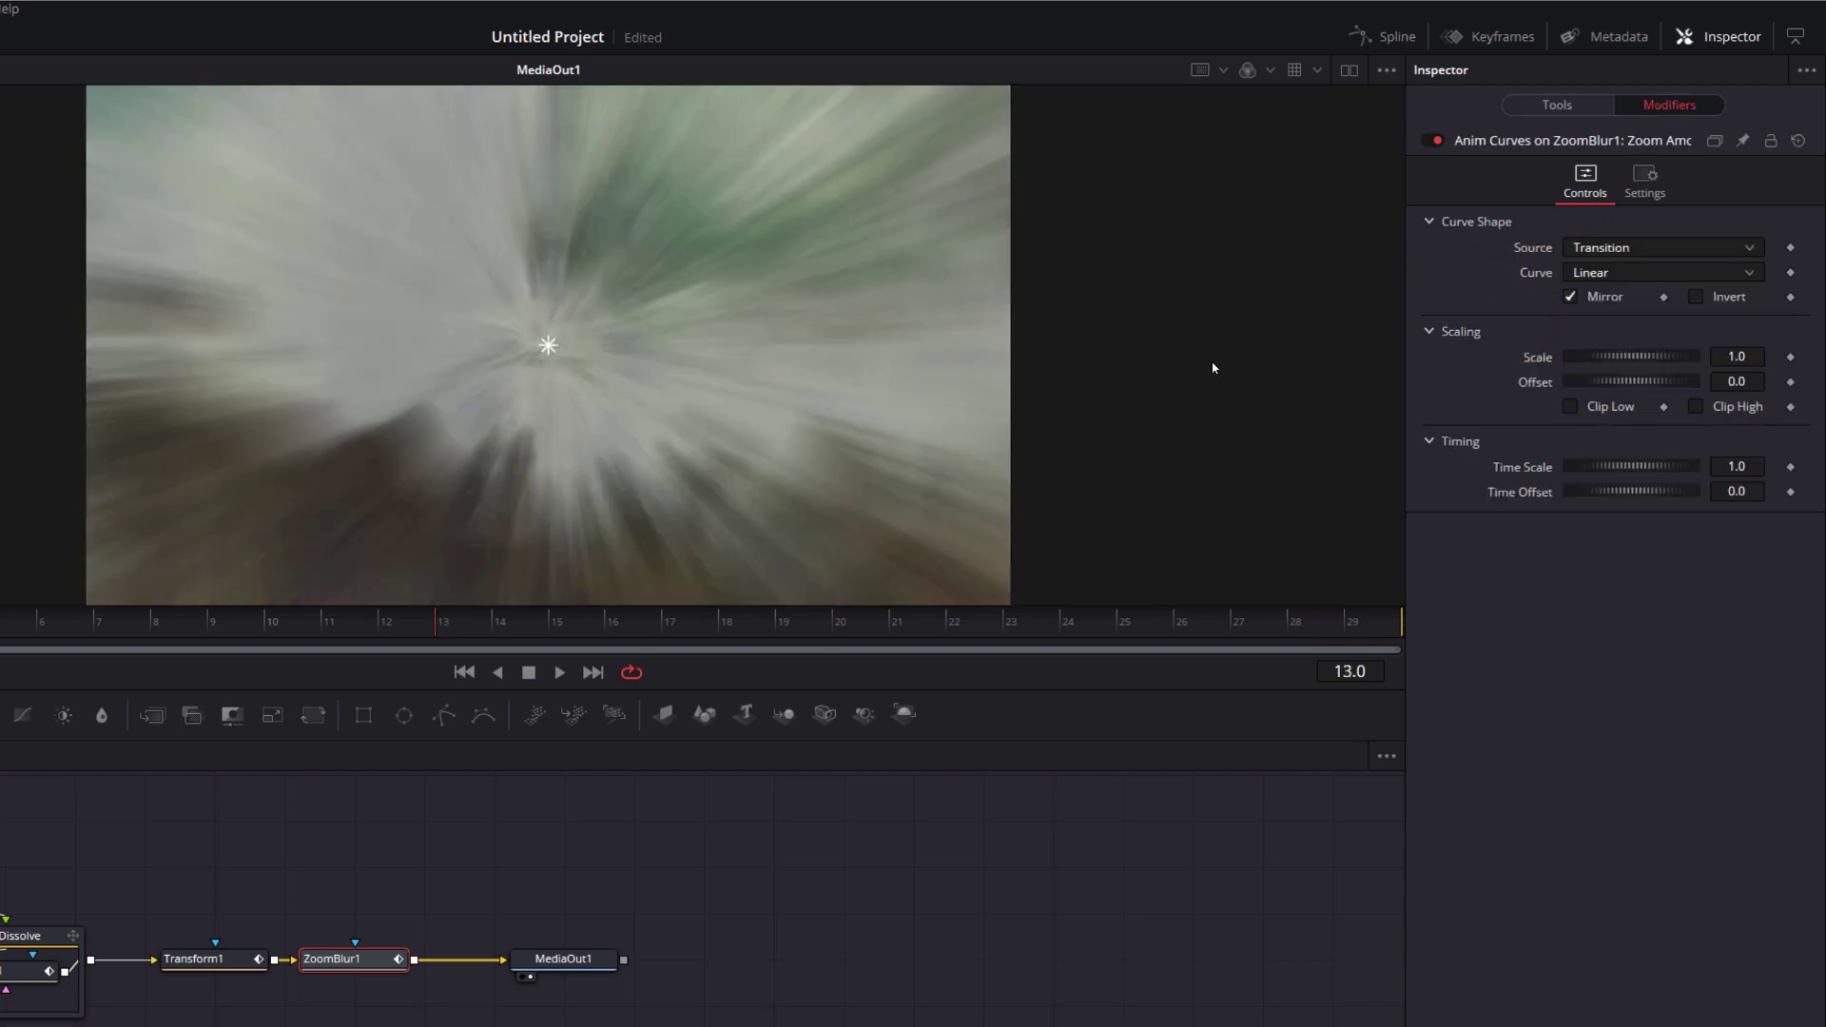
pyautogui.moveTo(148, 628); pyautogui.dragTo(565, 648)
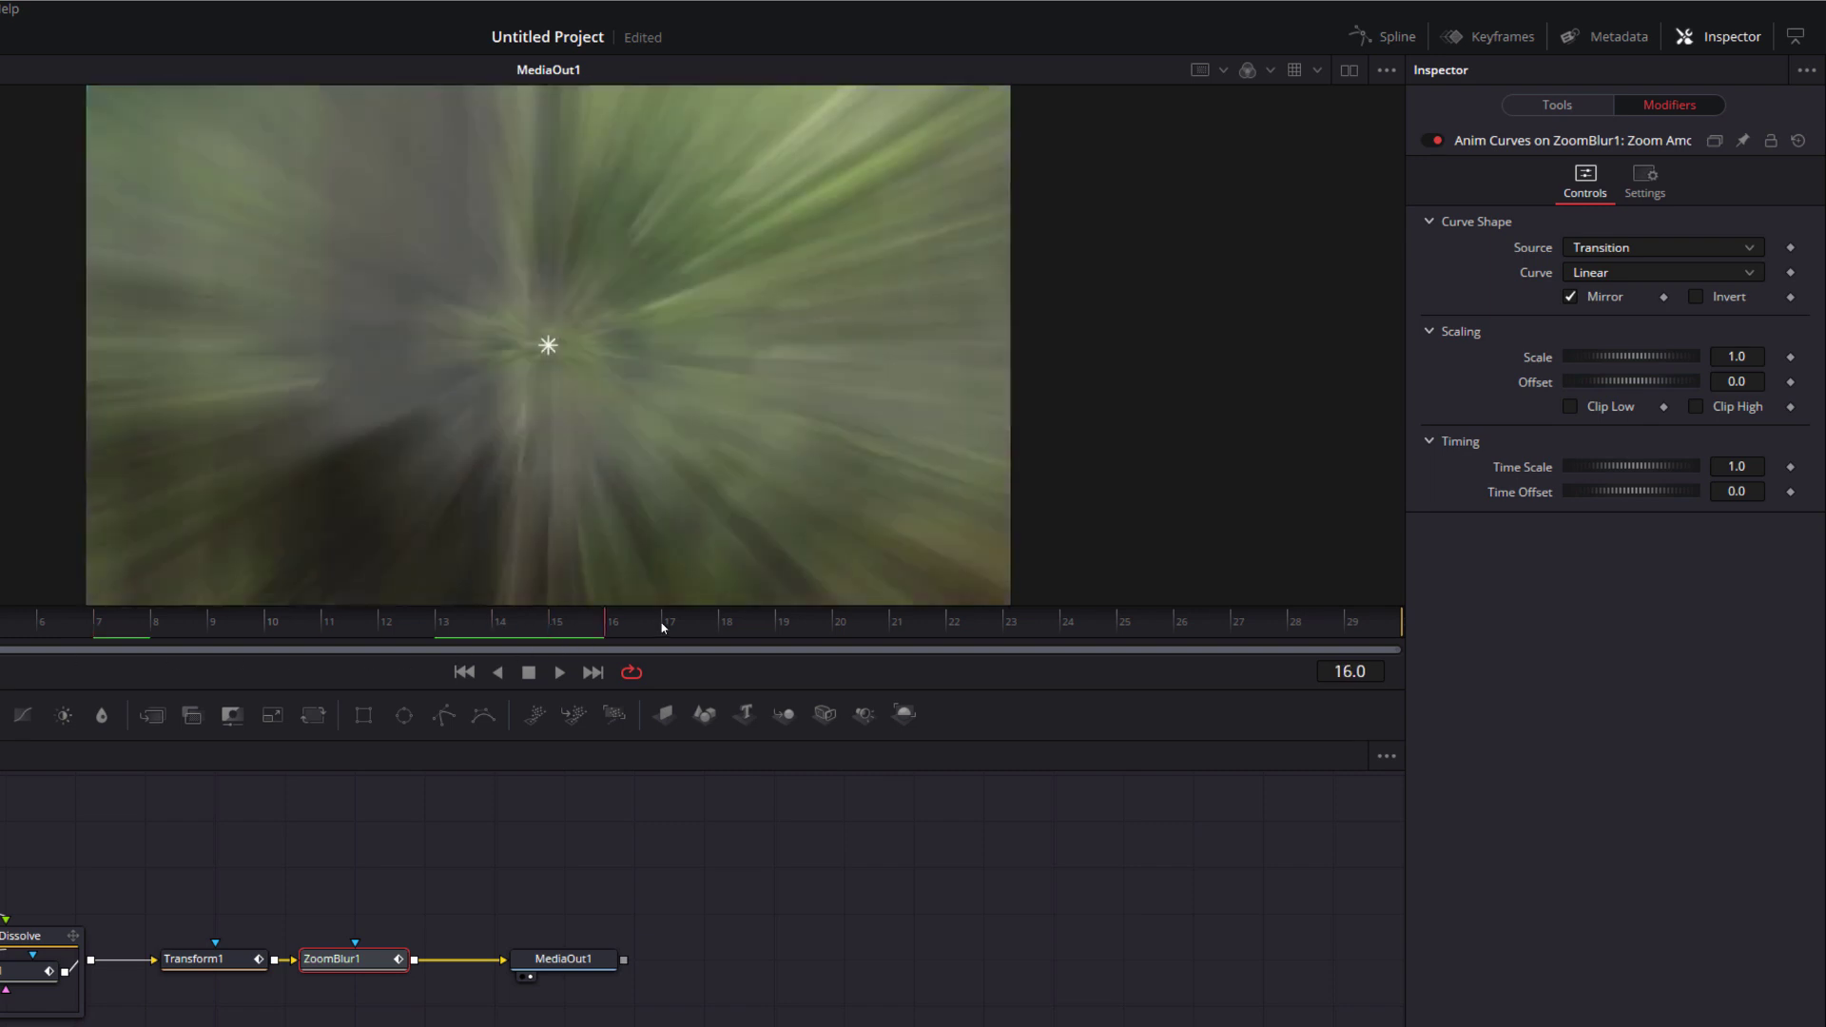
pyautogui.press('space')
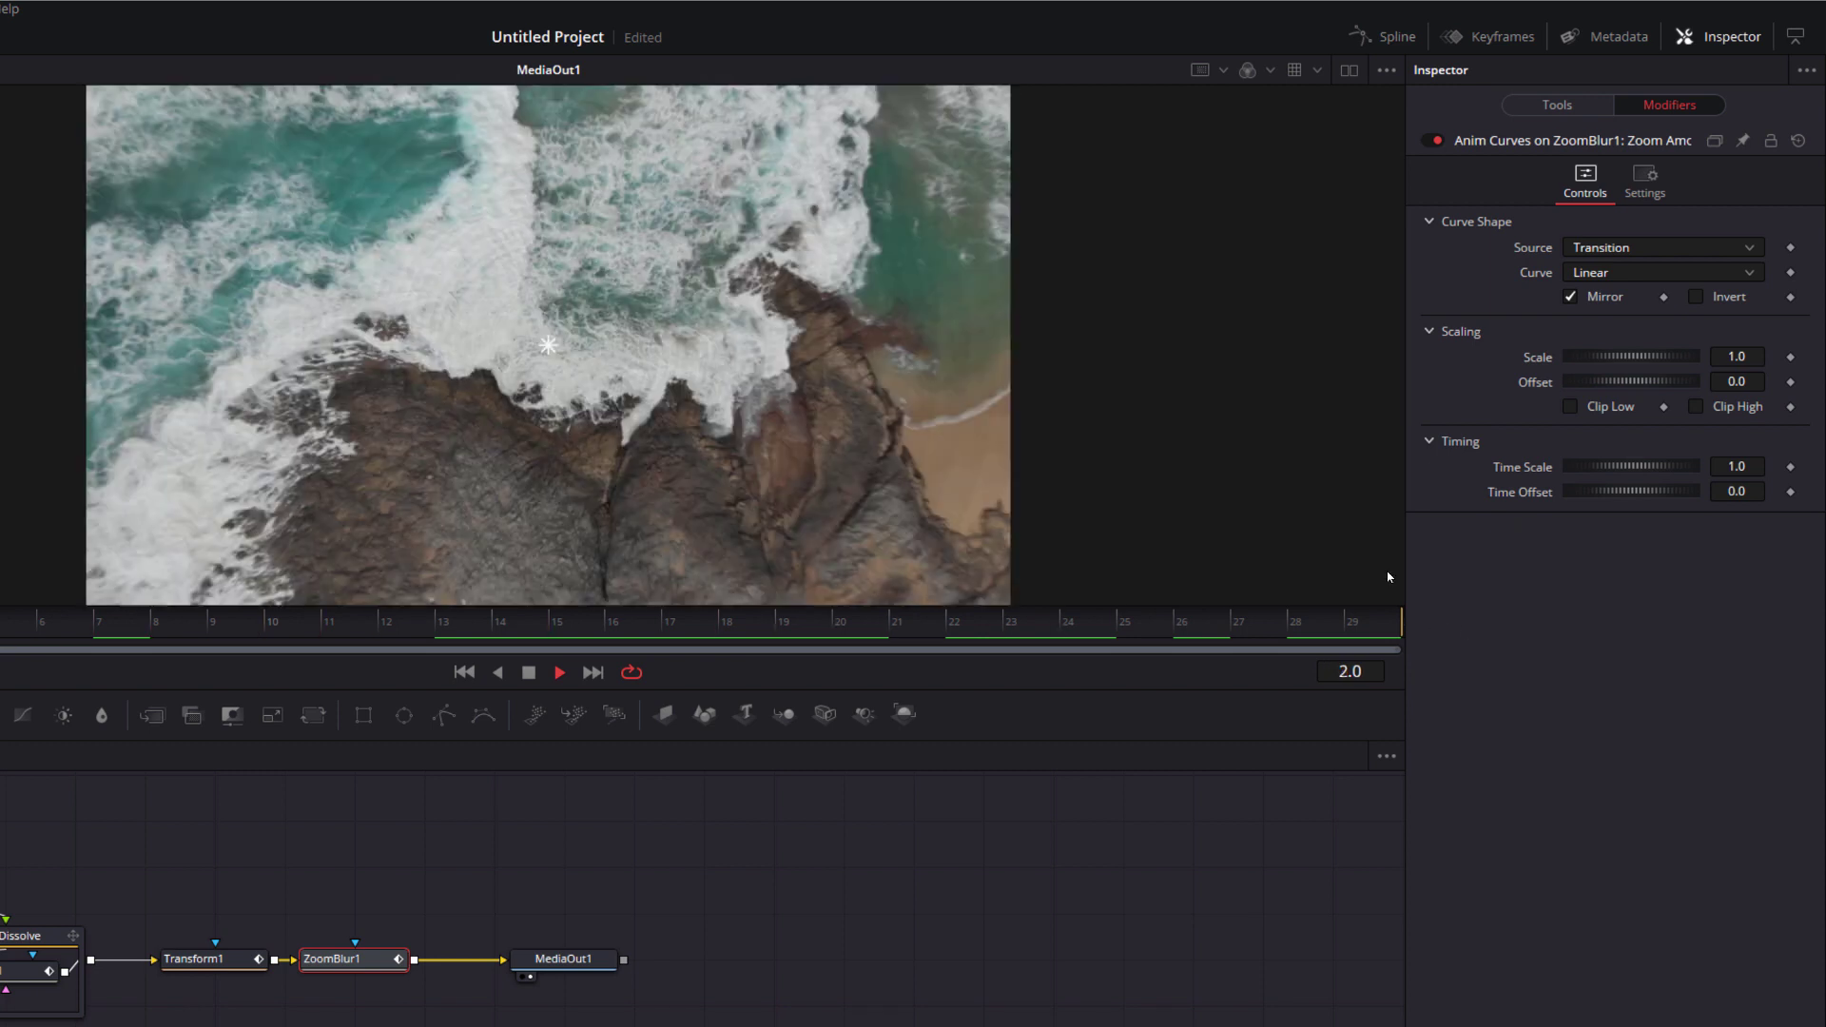
pyautogui.press('space')
# Change the Zoom Amount's Anim Curves to an Easing curve with Sine for both In and Out, and play the transition.
pyautogui.click(1586, 274)
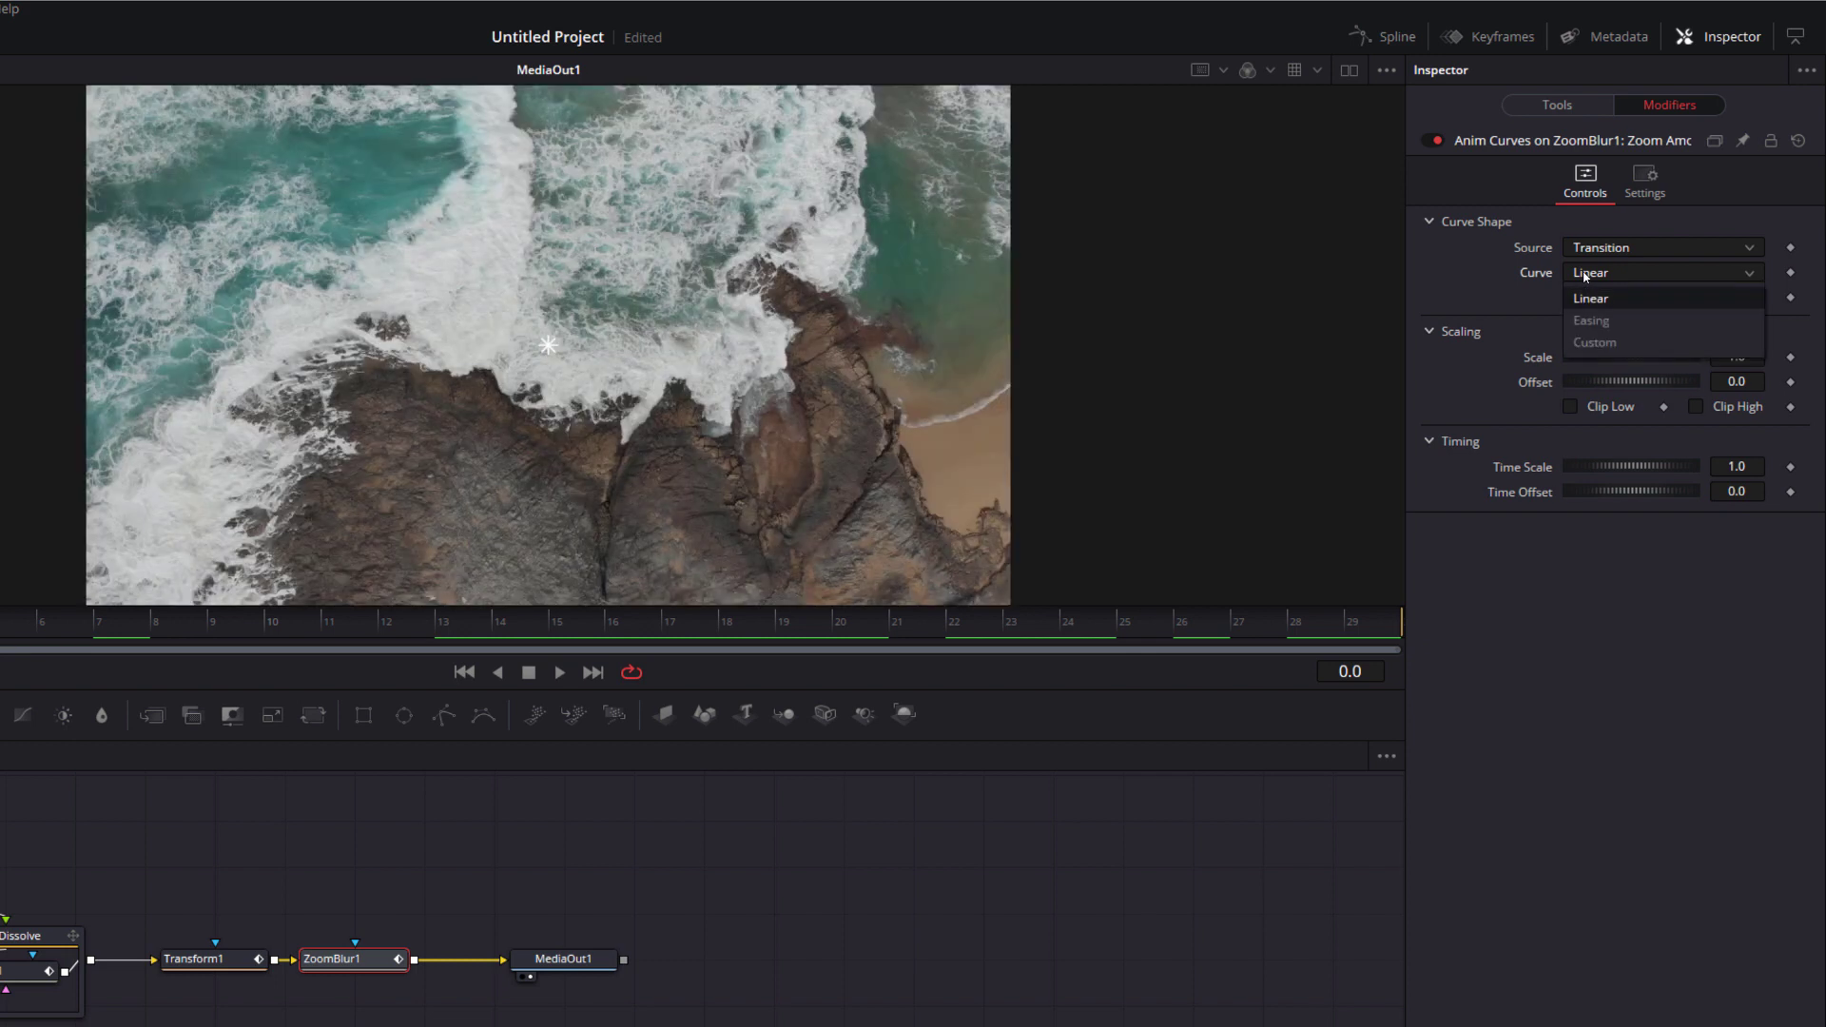
pyautogui.click(1605, 325)
pyautogui.click(1607, 298)
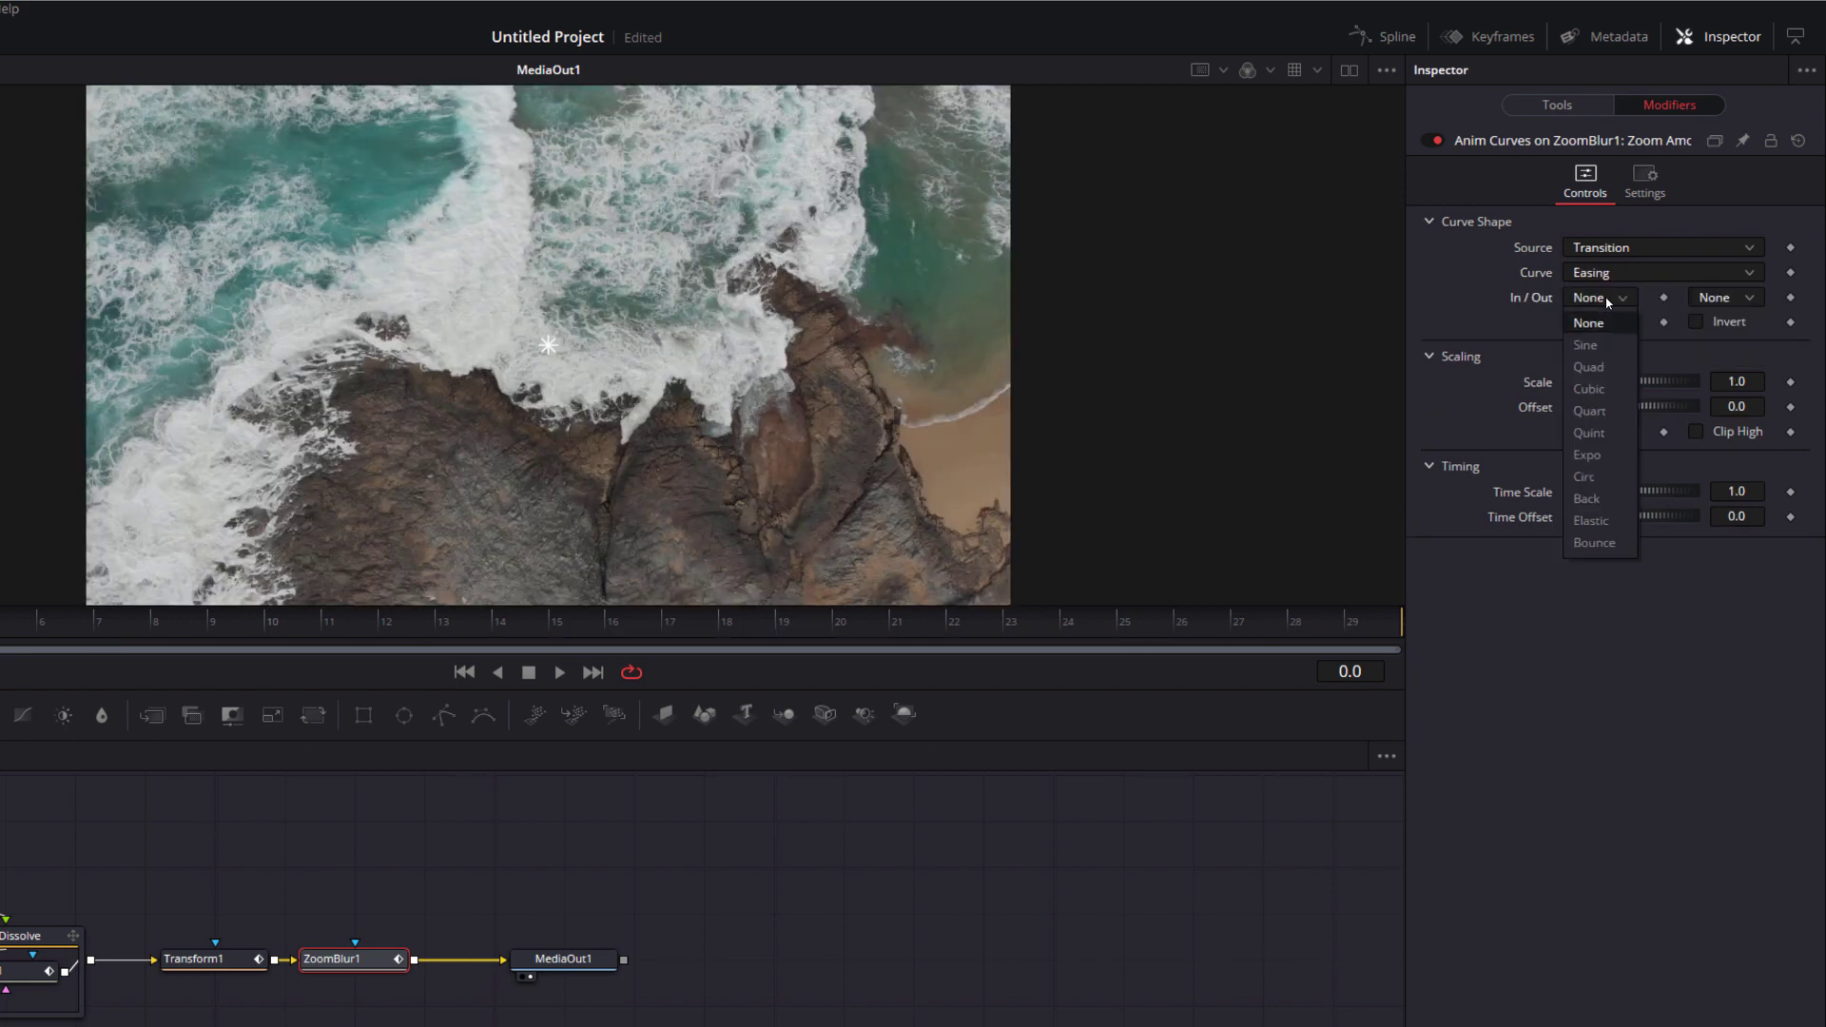
pyautogui.click(1607, 347)
pyautogui.click(1725, 297)
pyautogui.click(1713, 345)
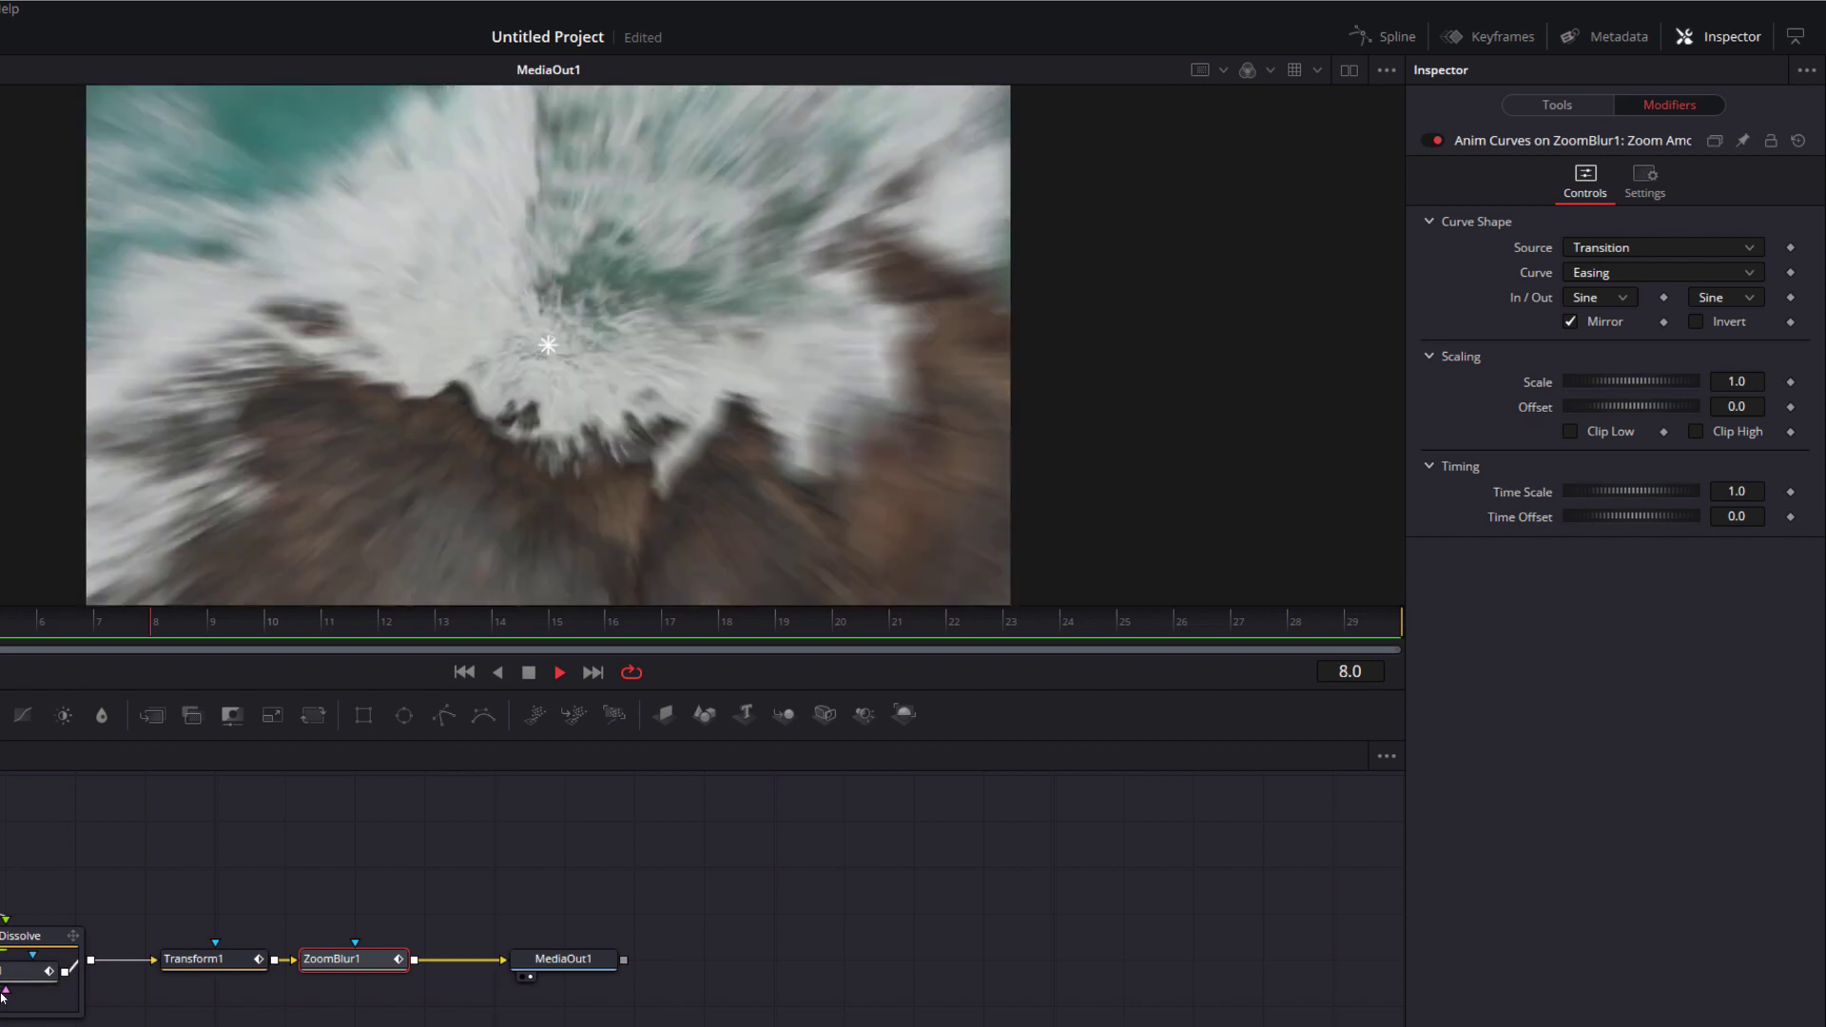
pyautogui.press('space')
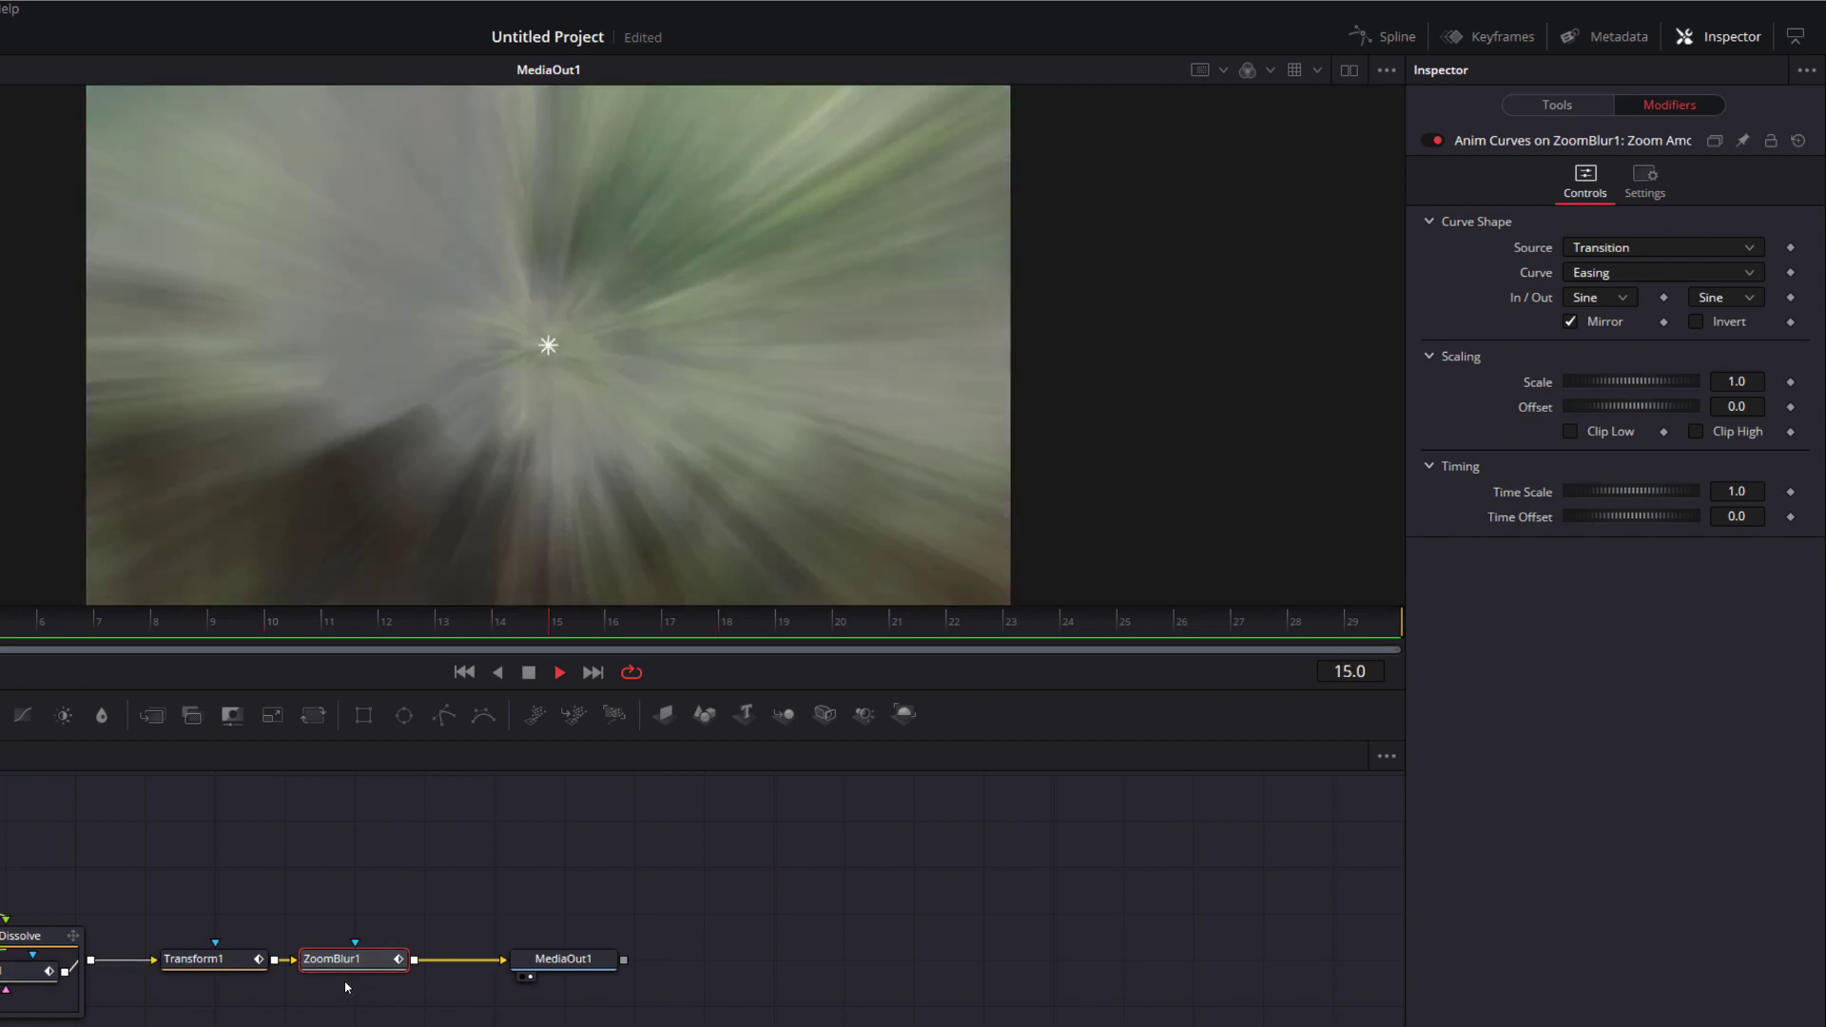